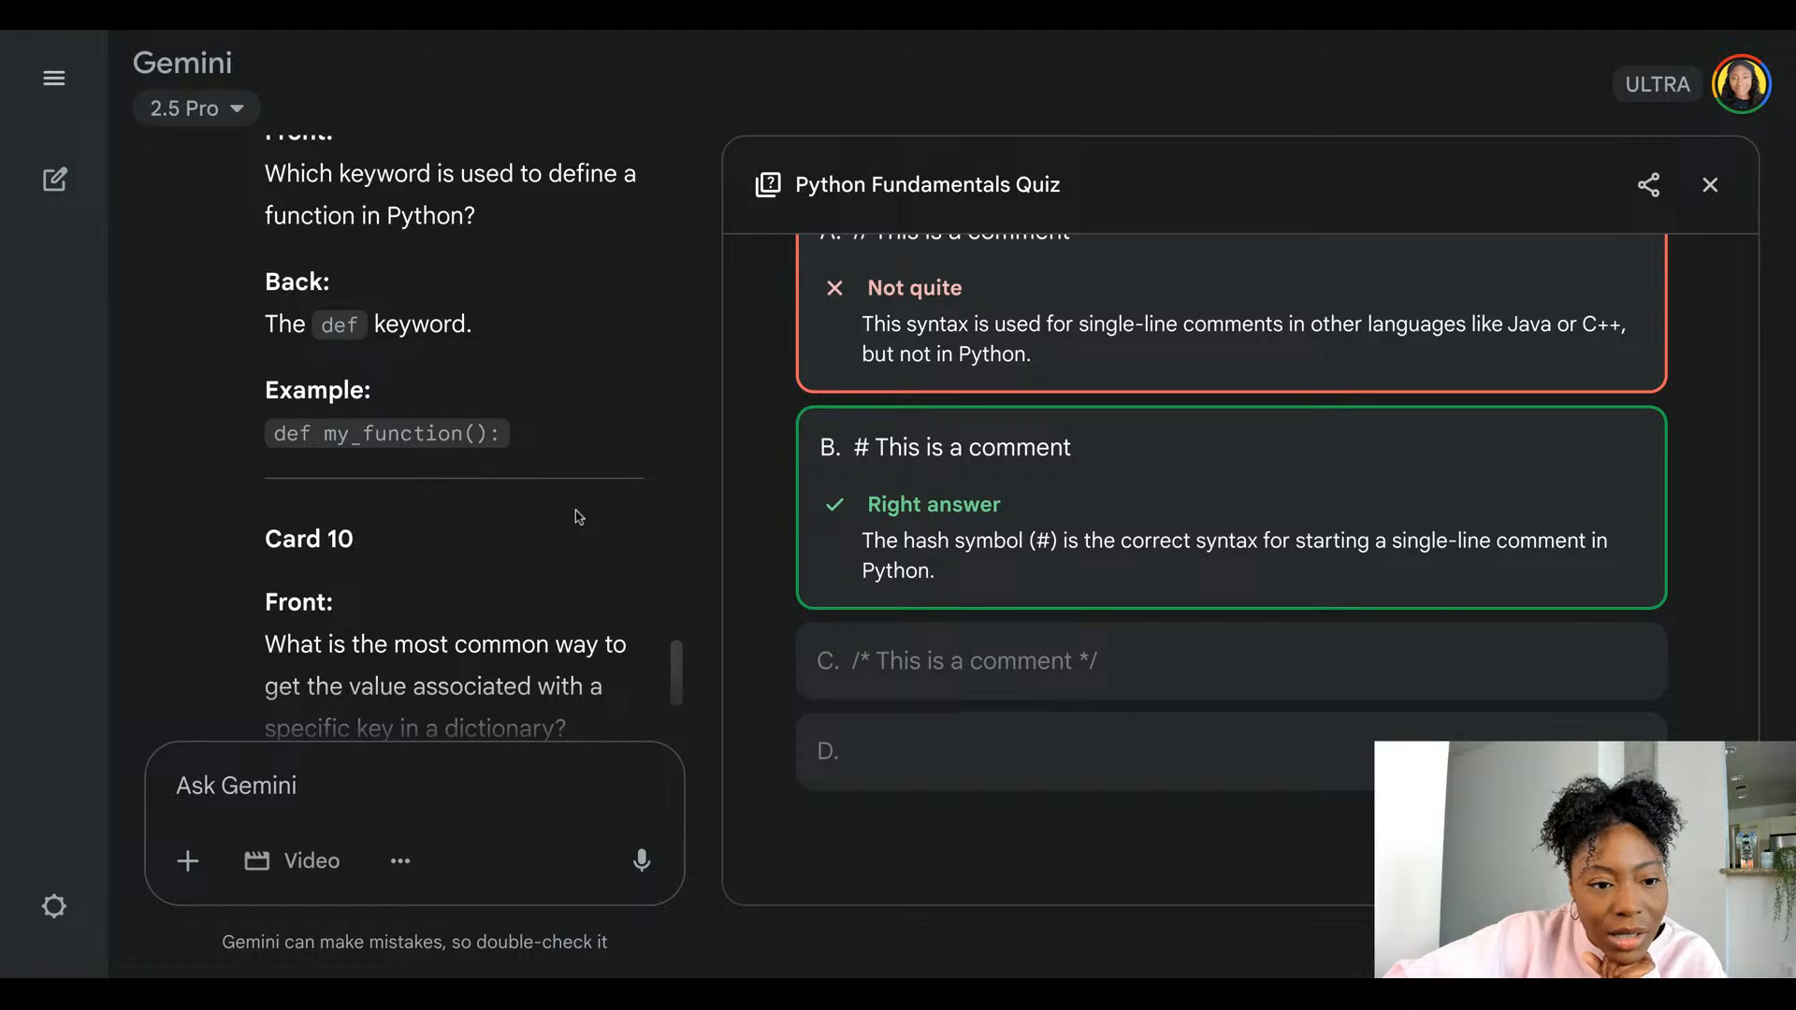
- Close the Python Fundamentals Quiz and review the text flashcards generated from its questions
{"action": "left_click", "coordinate": [1709, 185]}
{"action": "scroll", "coordinate": [1106, 455], "scroll_direction": "up", "scroll_amount": 20}
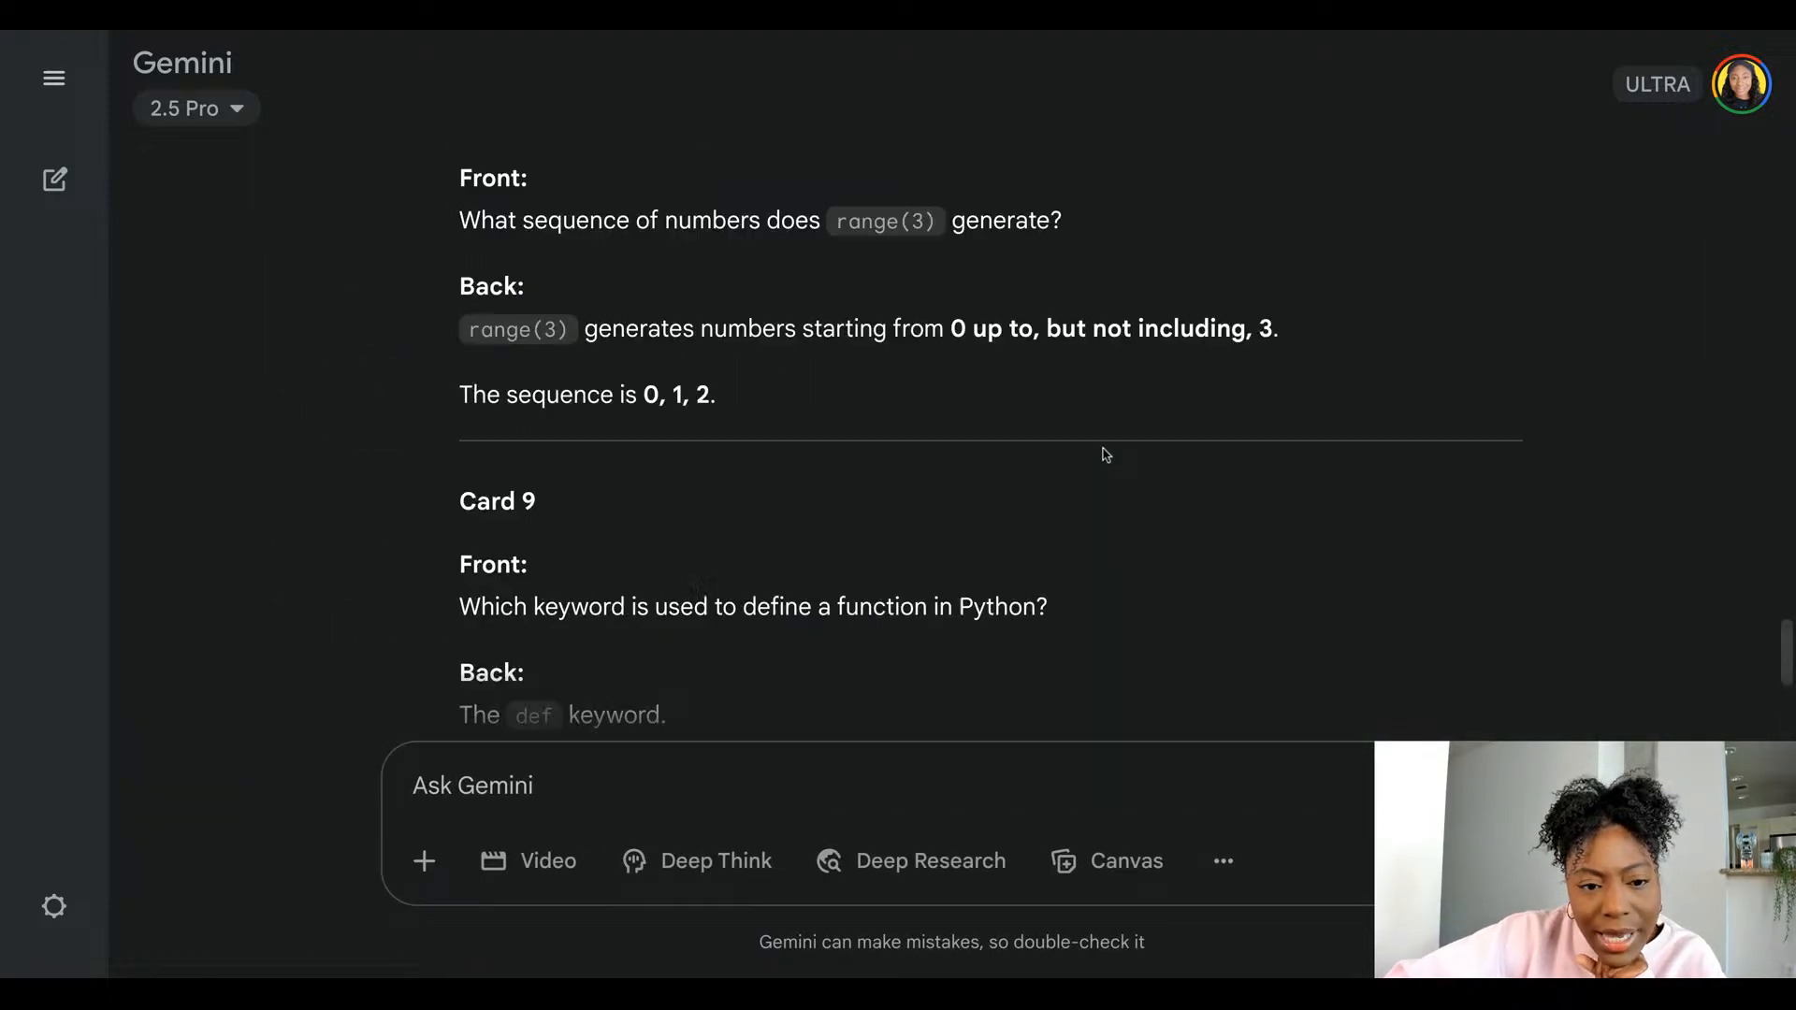
{"action": "scroll", "coordinate": [1113, 481], "scroll_direction": "up", "scroll_amount": 20}
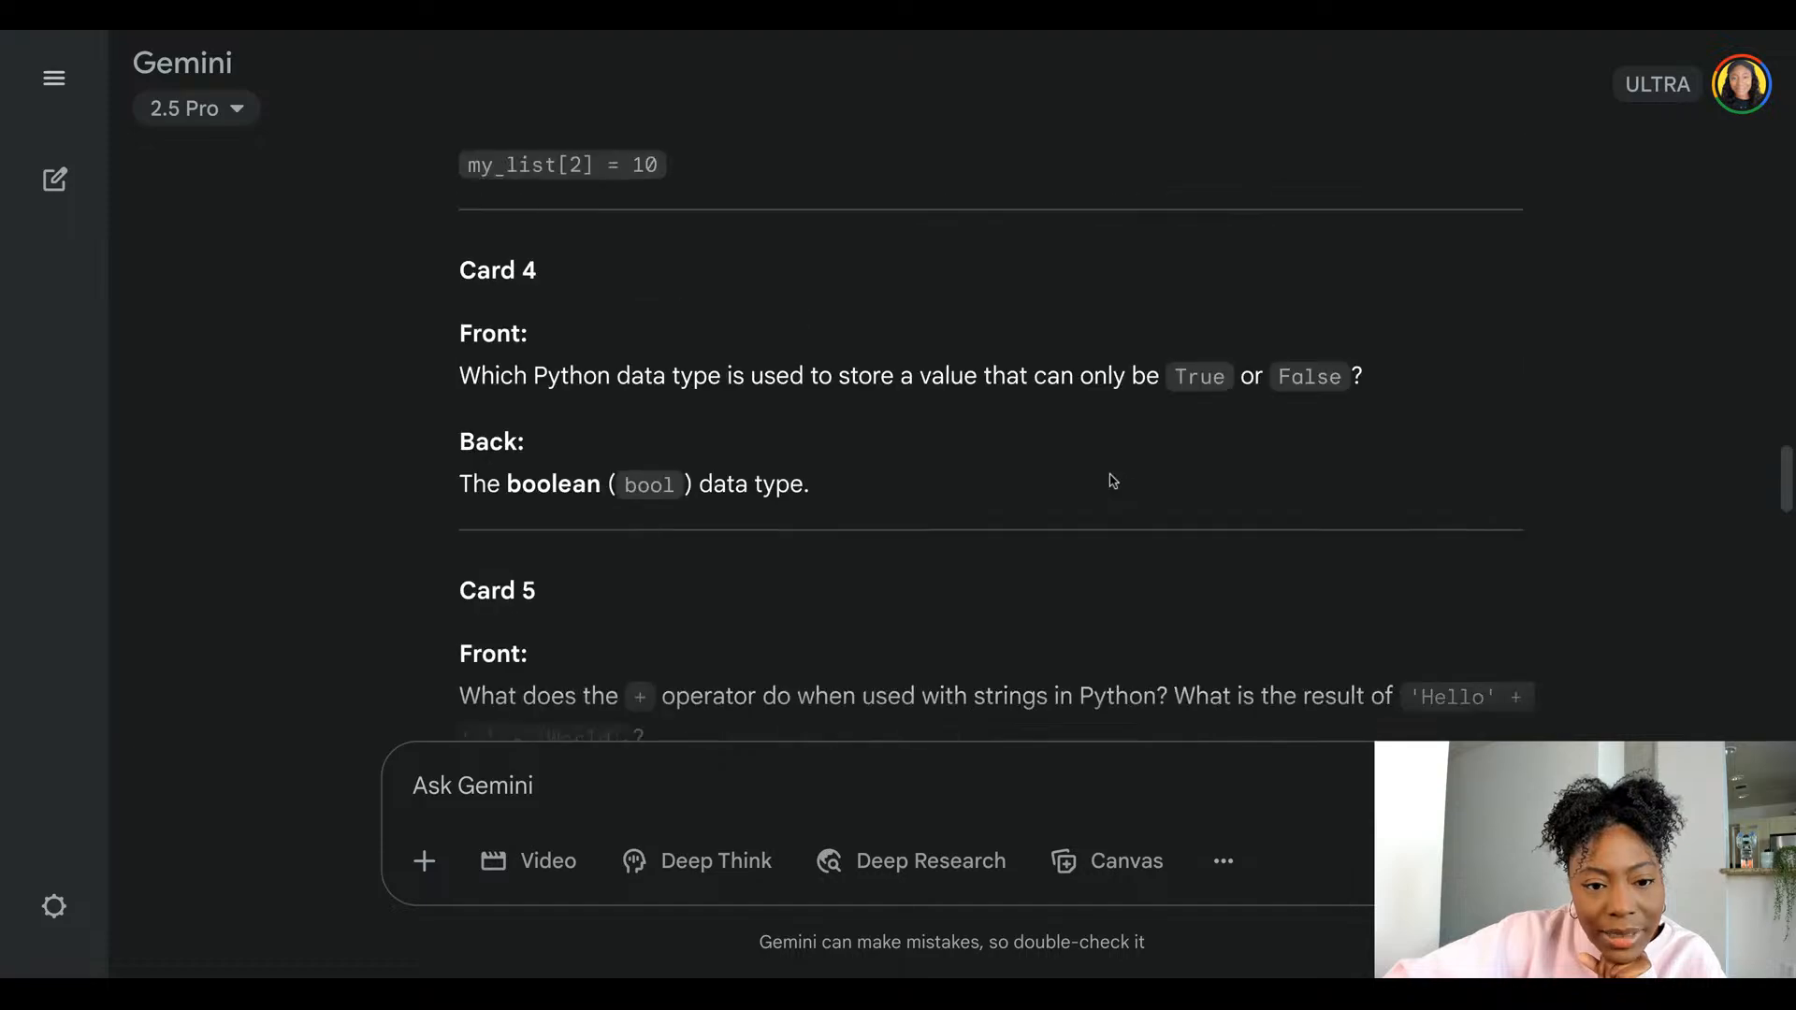
{"action": "scroll", "coordinate": [992, 430], "scroll_direction": "up", "scroll_amount": 10}
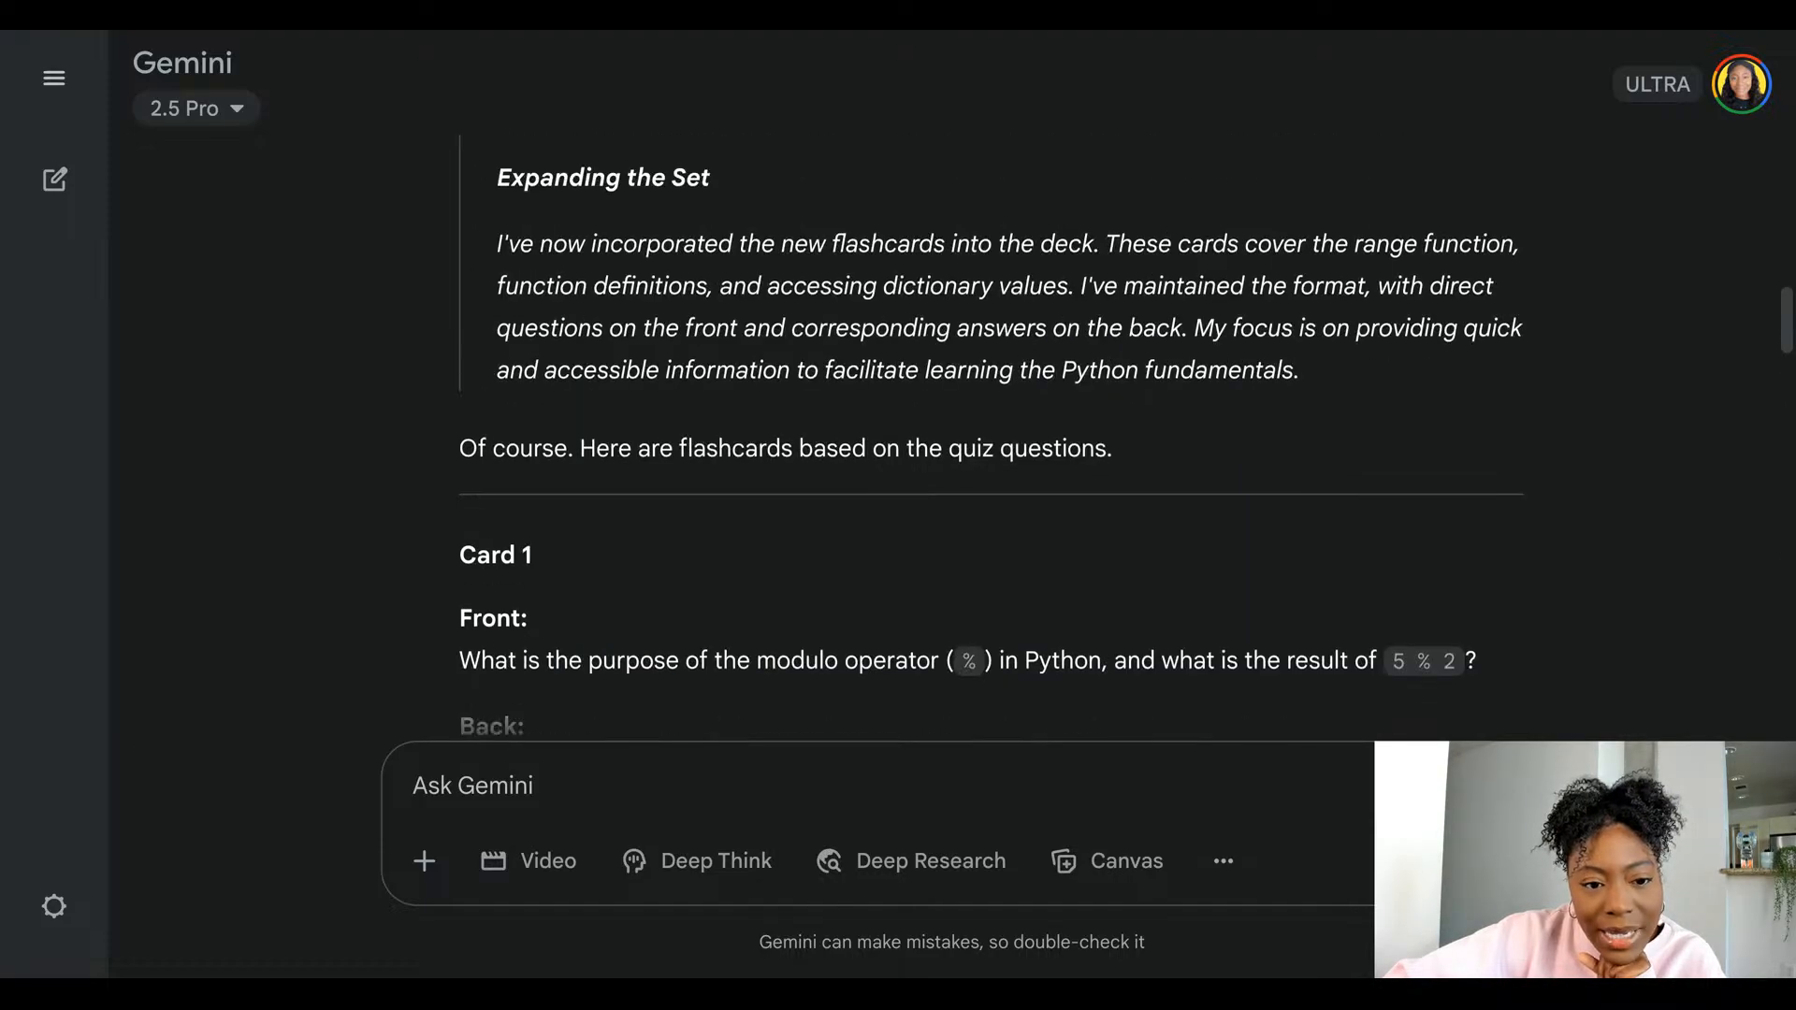
{"action": "scroll", "coordinate": [992, 430], "scroll_direction": "down", "scroll_amount": 8}
{"action": "scroll", "coordinate": [991, 431], "scroll_direction": "down", "scroll_amount": 1}
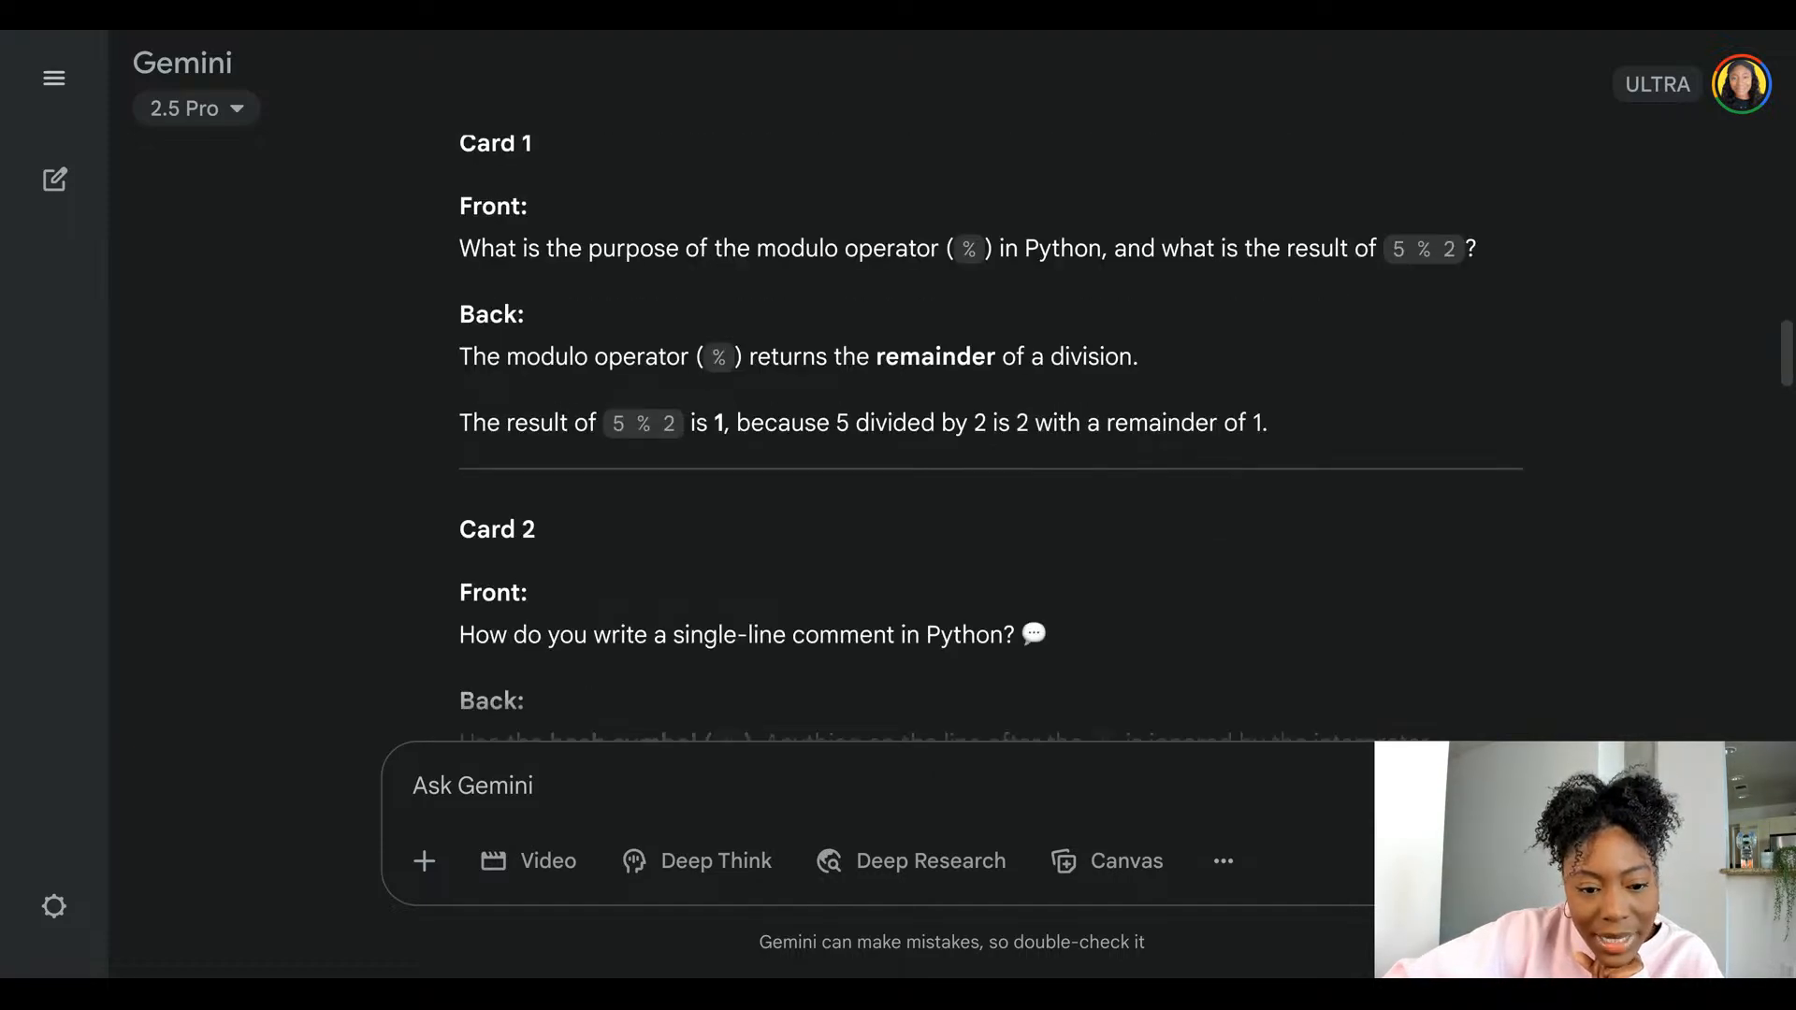
{"action": "scroll", "coordinate": [766, 432], "scroll_direction": "up", "scroll_amount": 5}
- Submit the prompt "using the gemini flashcard feature, generate flashcards based on the quiz" and expand the response's thinking
{"action": "left_click", "coordinate": [522, 776]}
{"action": "type", "text": "u"}
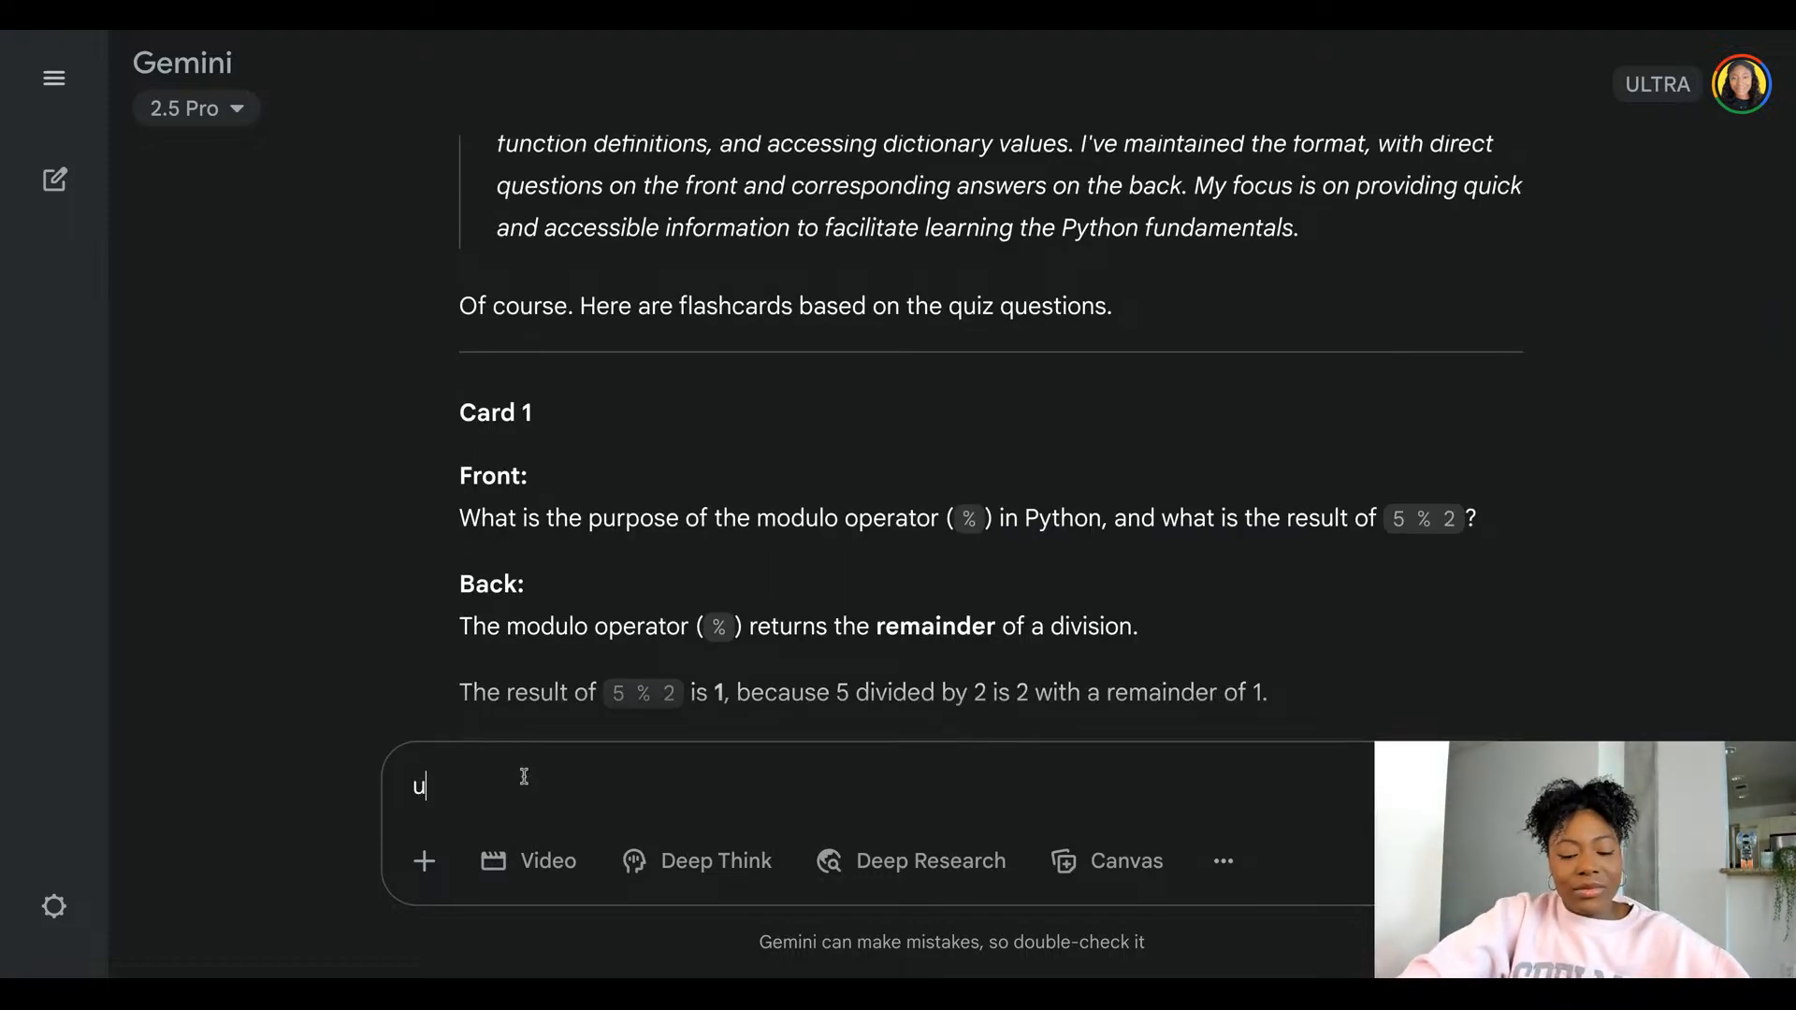
{"action": "type", "text": "sing the gemini "}
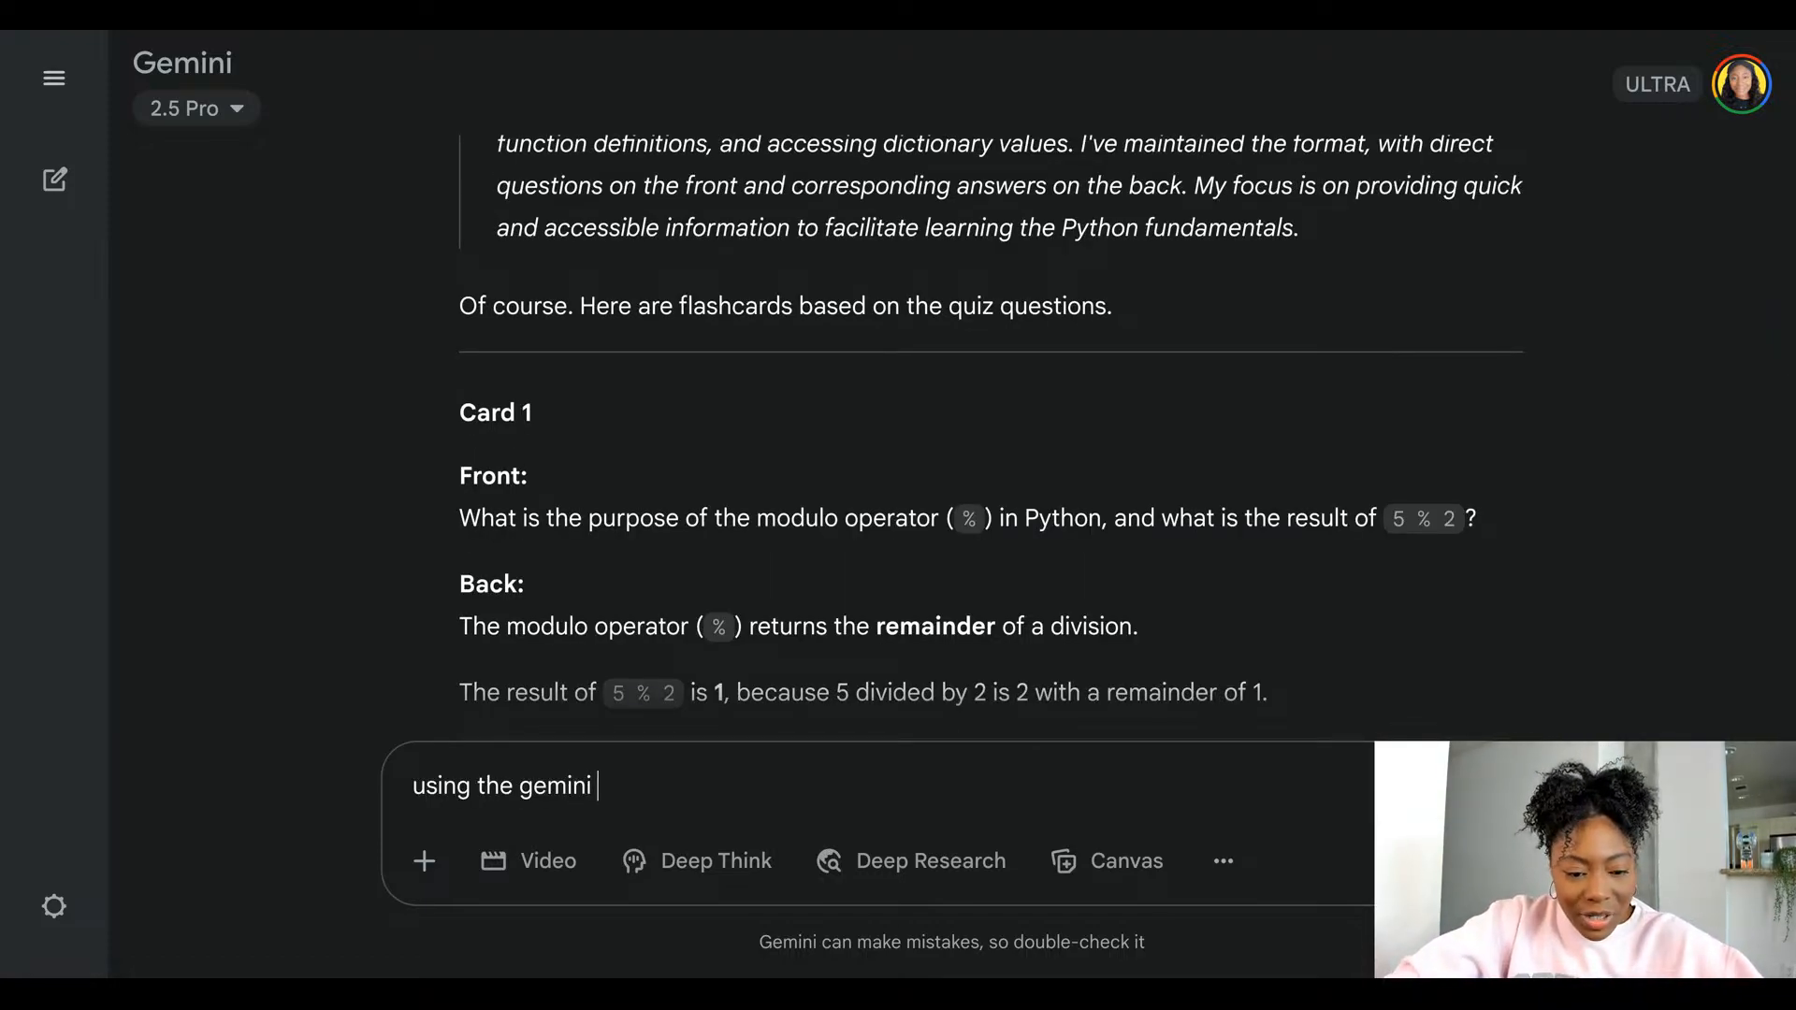
{"action": "type", "text": "flashcard"}
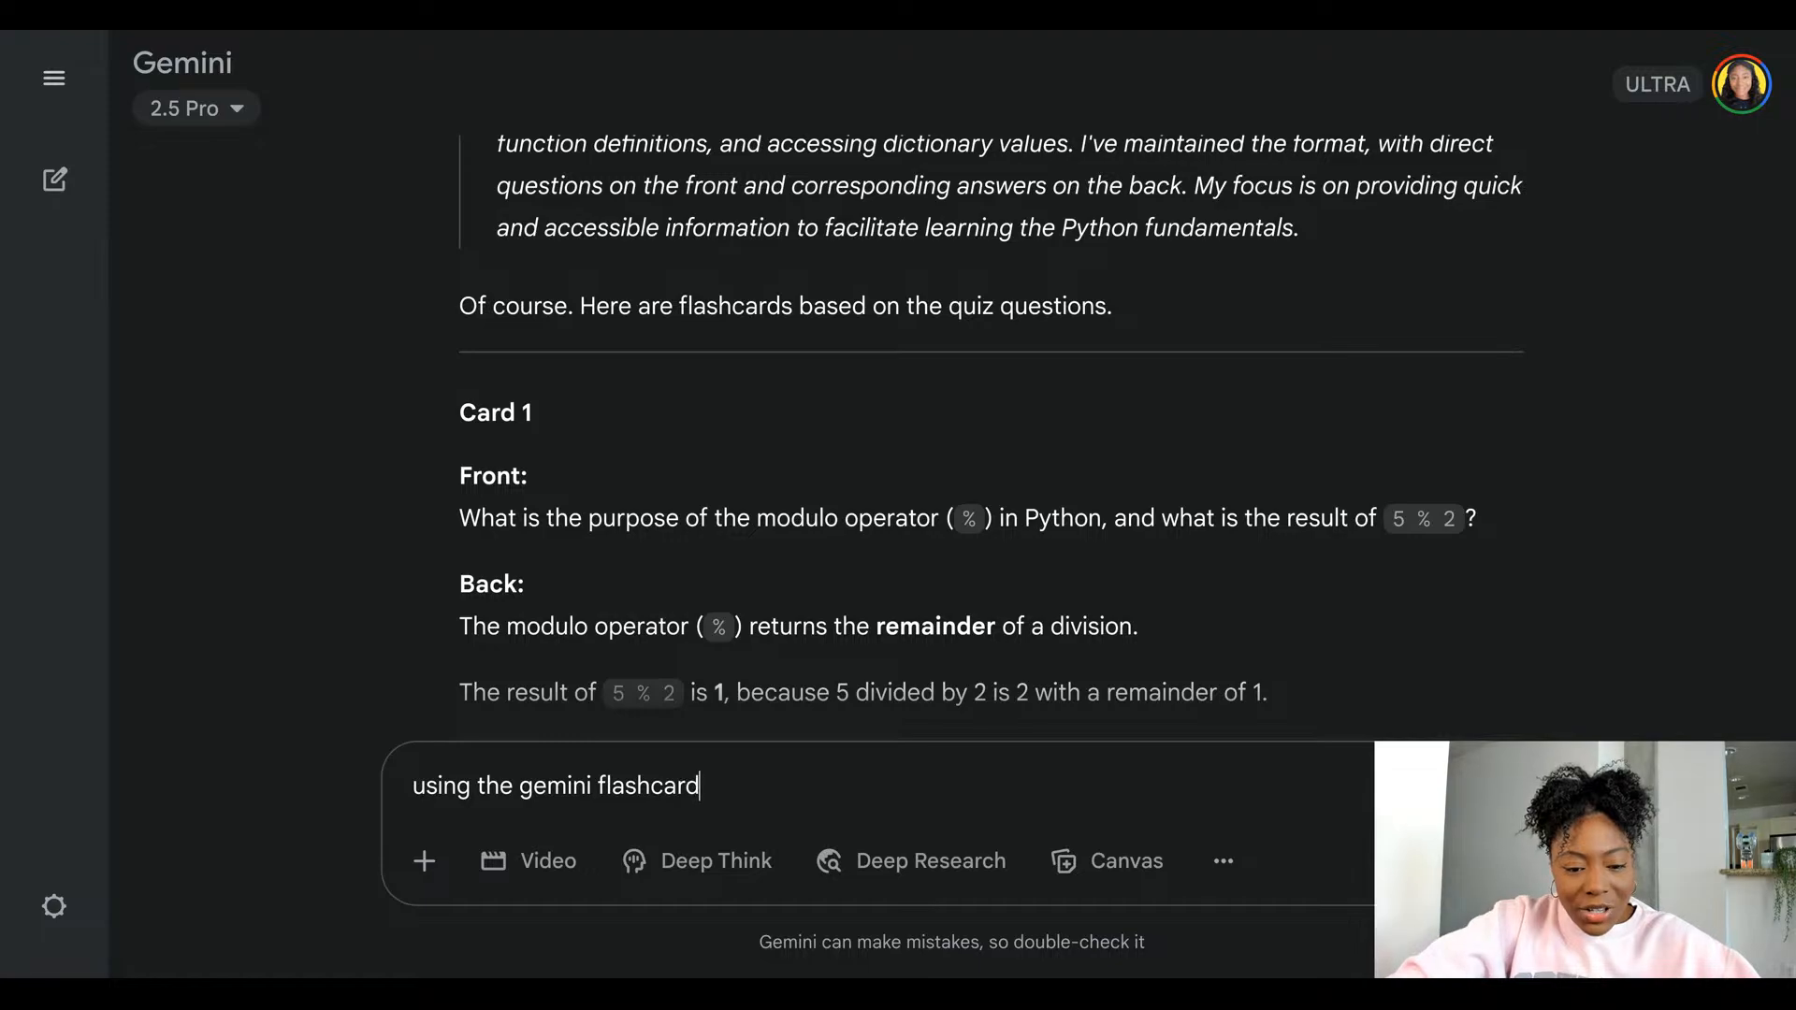
{"action": "type", "text": " feature, generate fla"}
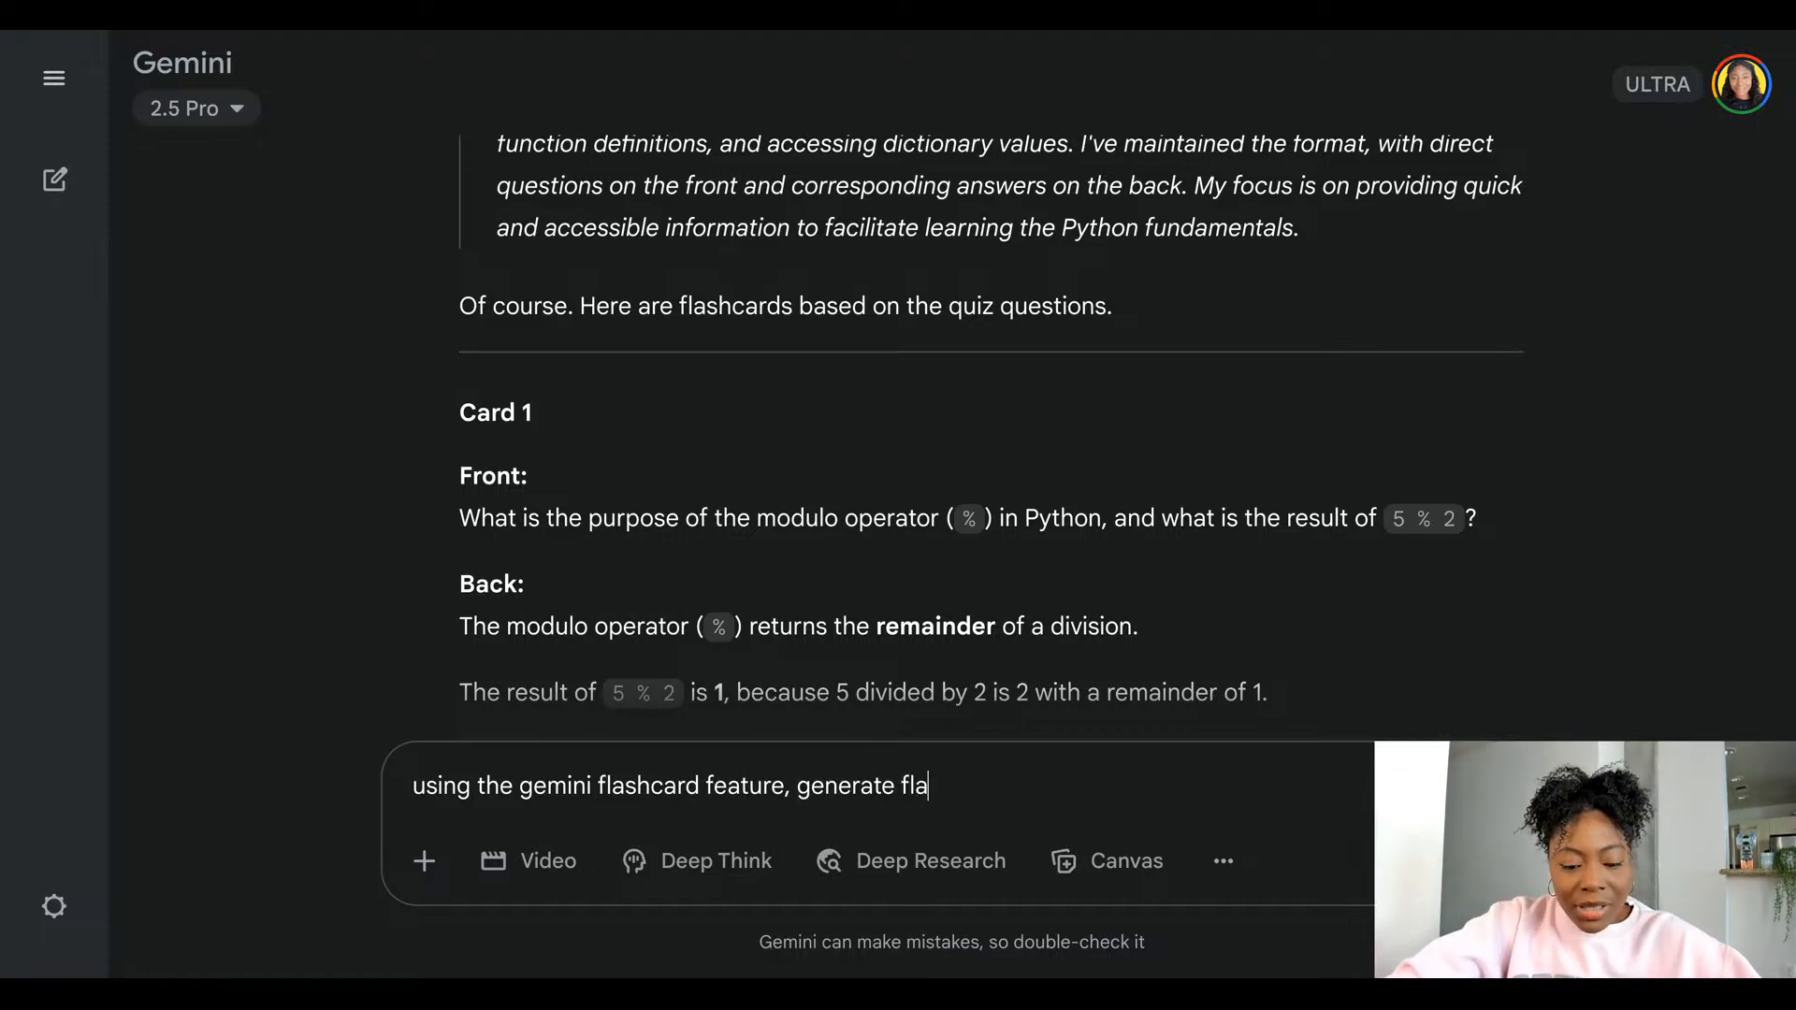
{"action": "type", "text": "shcard"}
{"action": "type", "text": "s based on"}
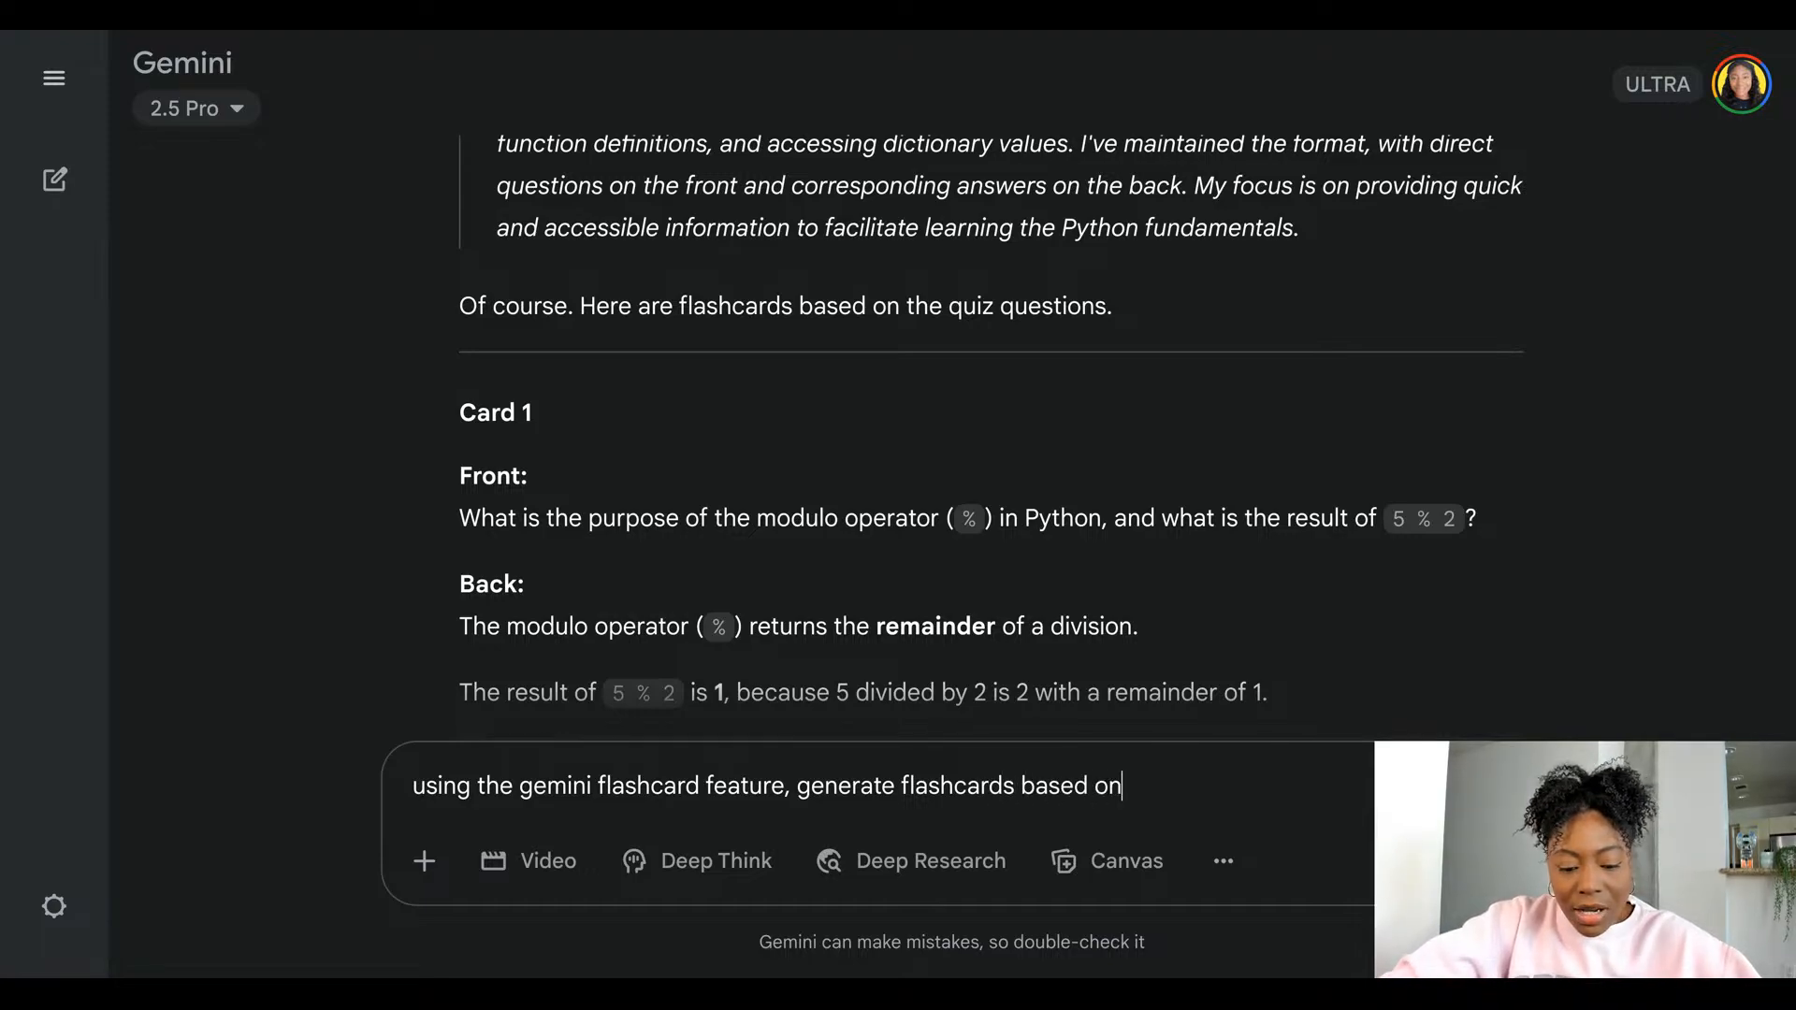
{"action": "type", "text": " the quiz"}
{"action": "key", "text": "Return"}
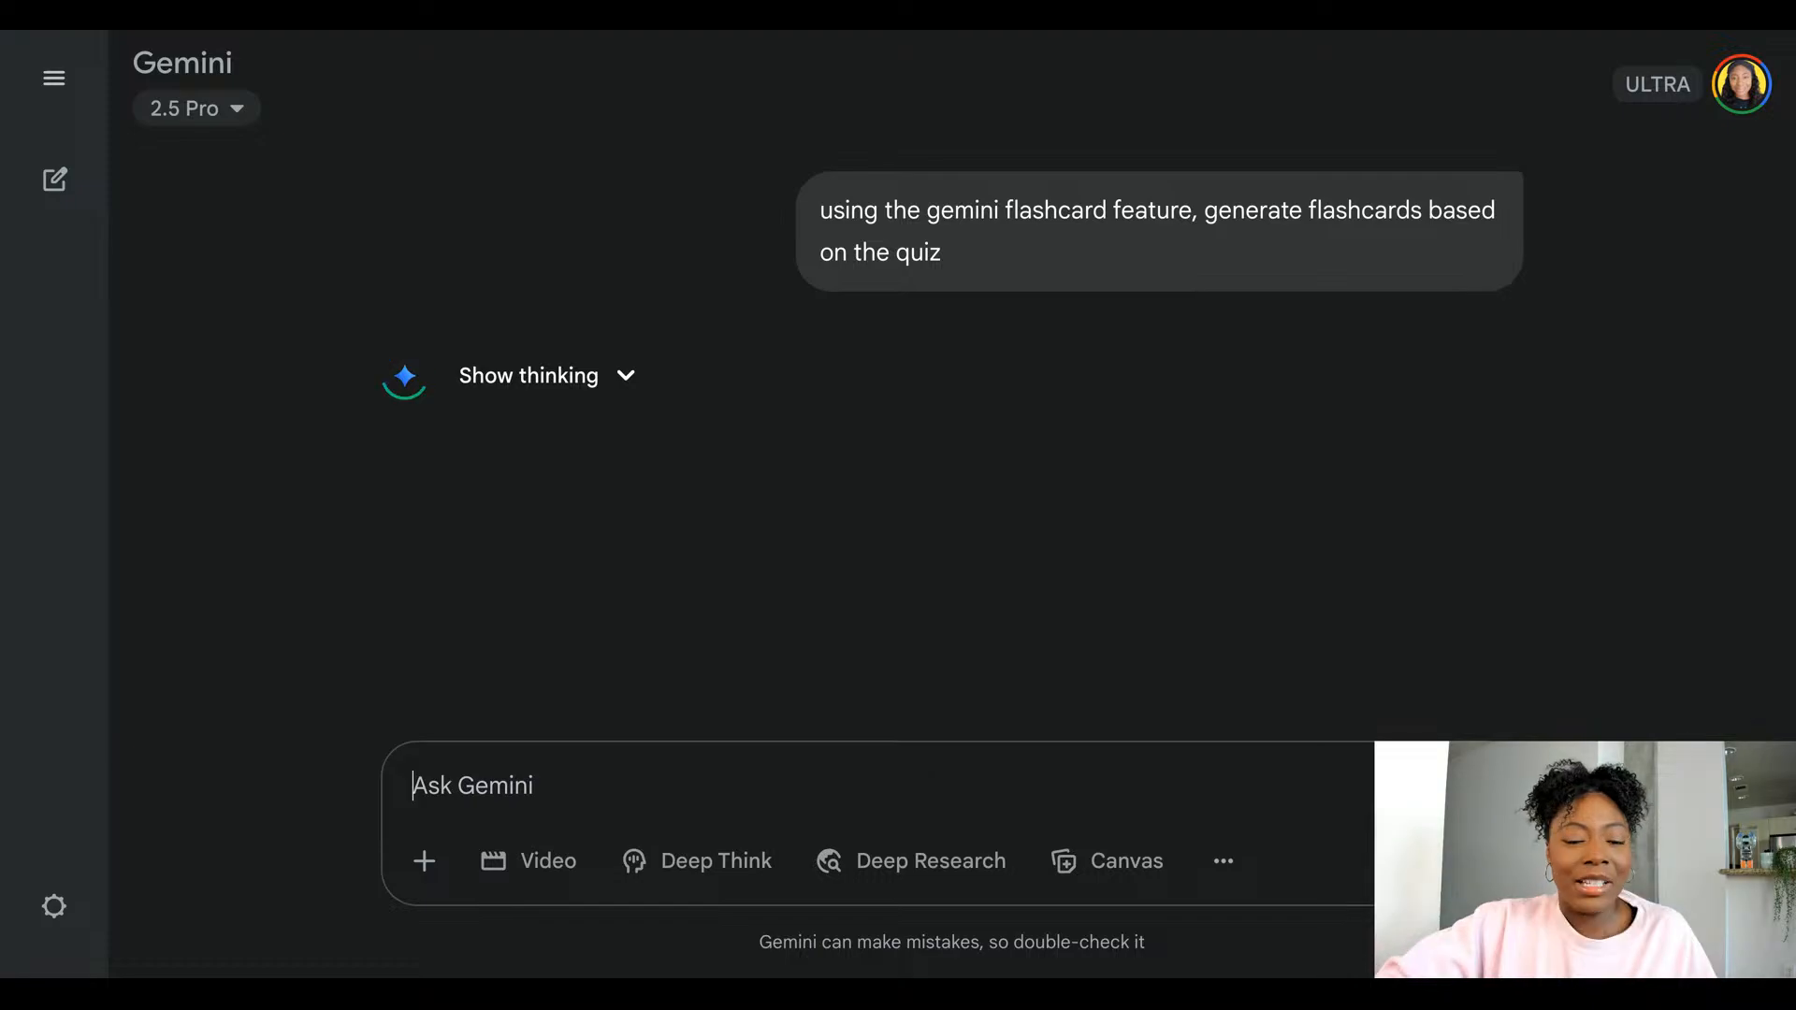
{"action": "left_click", "coordinate": [613, 393]}
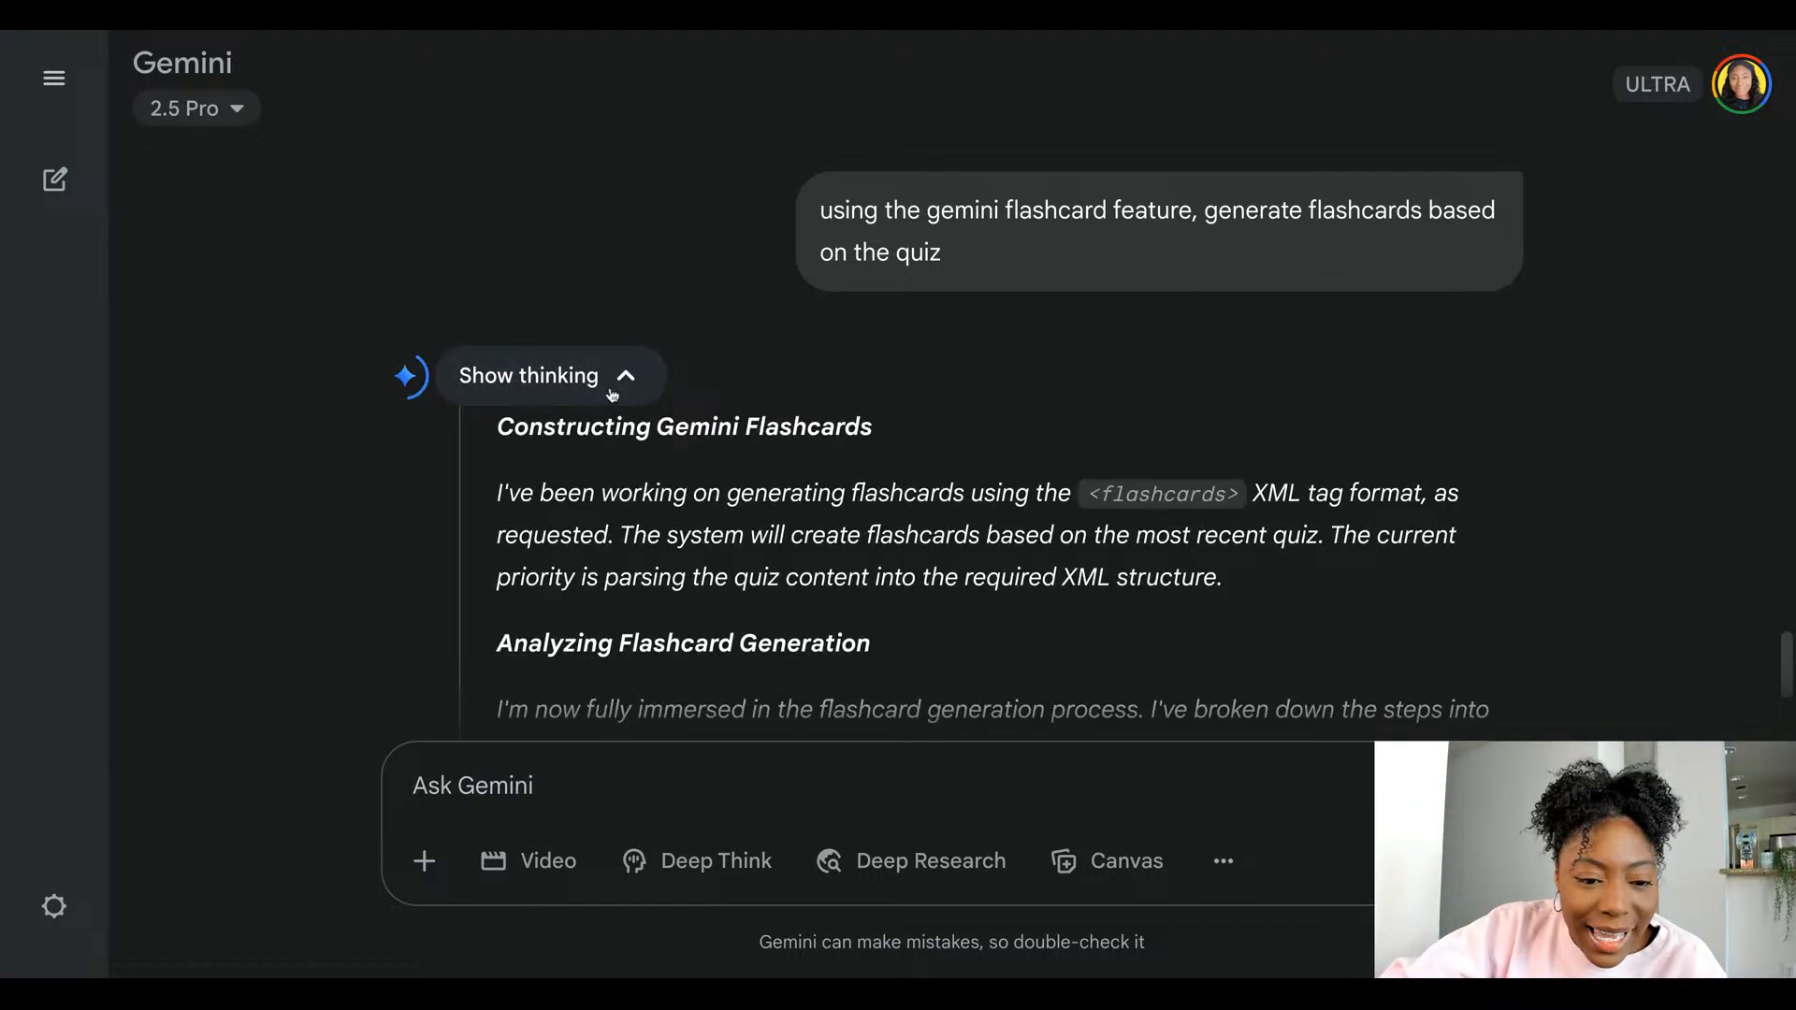
{"action": "scroll", "coordinate": [1014, 621], "scroll_direction": "down", "scroll_amount": 5}
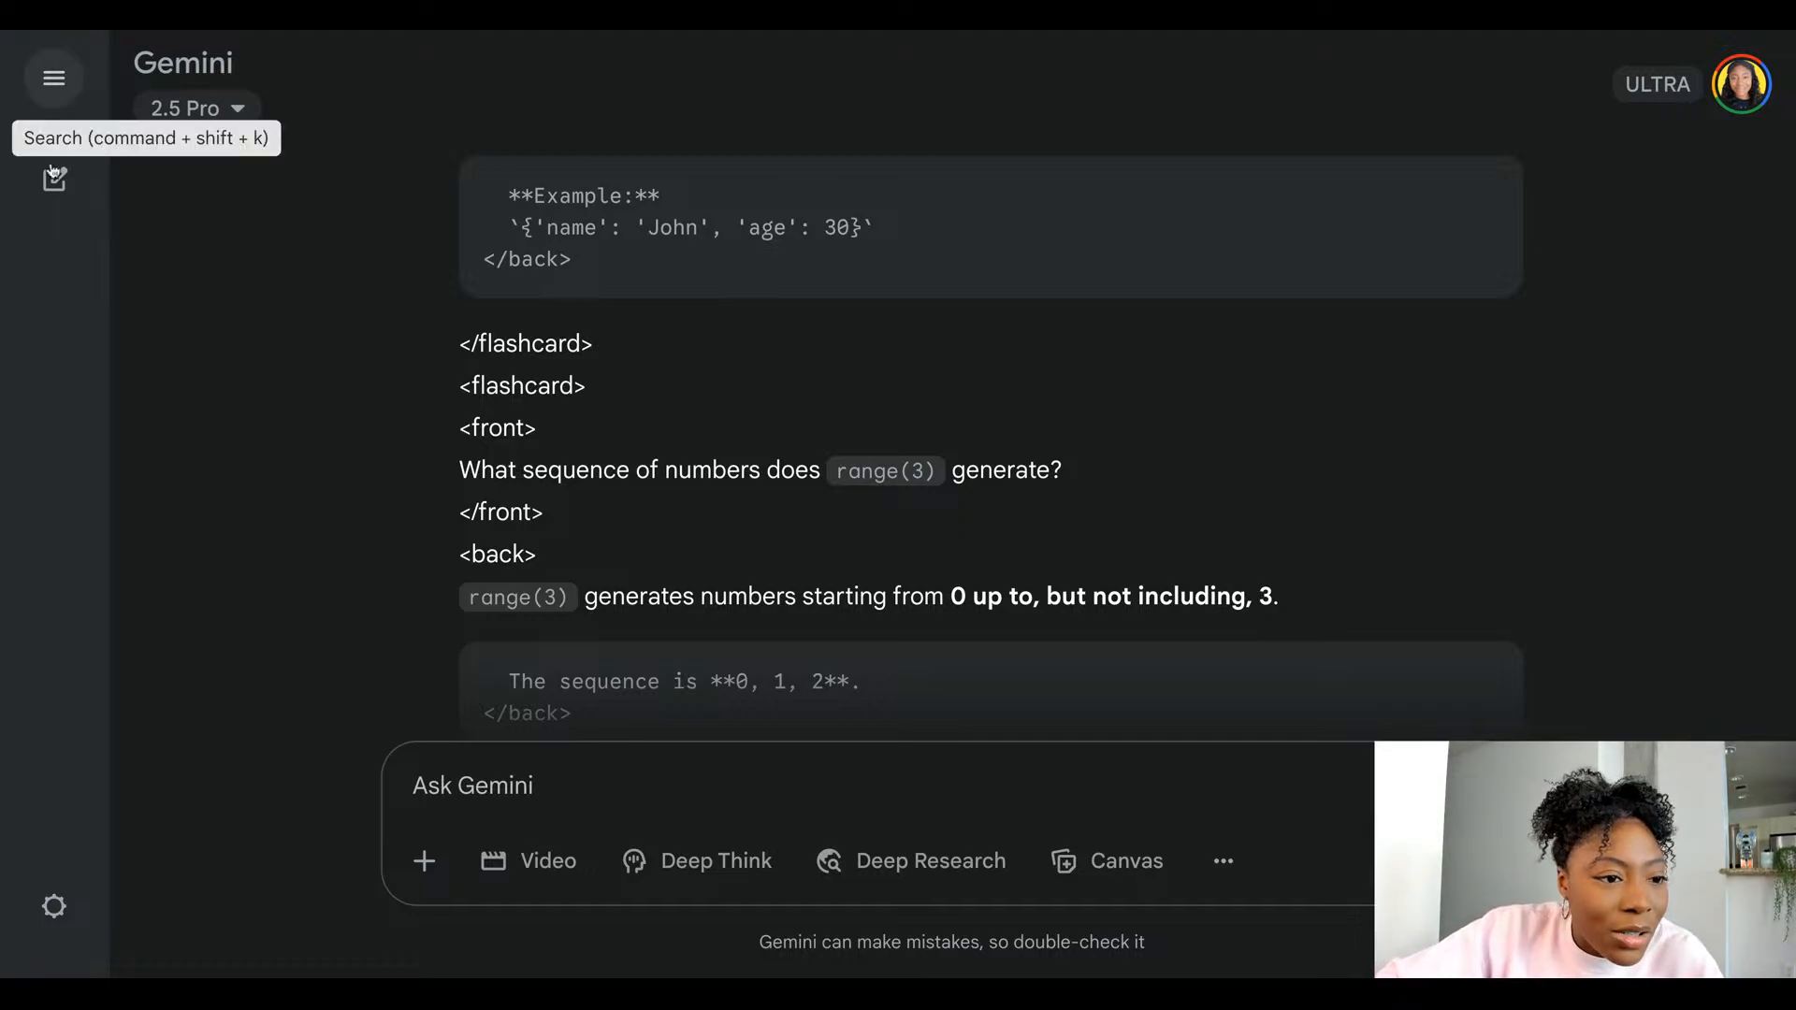
- Start a new chat and paste in the homework prompt beginning "Generate a practice quiz based on my Yoruba HW:"
{"action": "left_click", "coordinate": [53, 78]}
{"action": "left_click", "coordinate": [159, 182]}
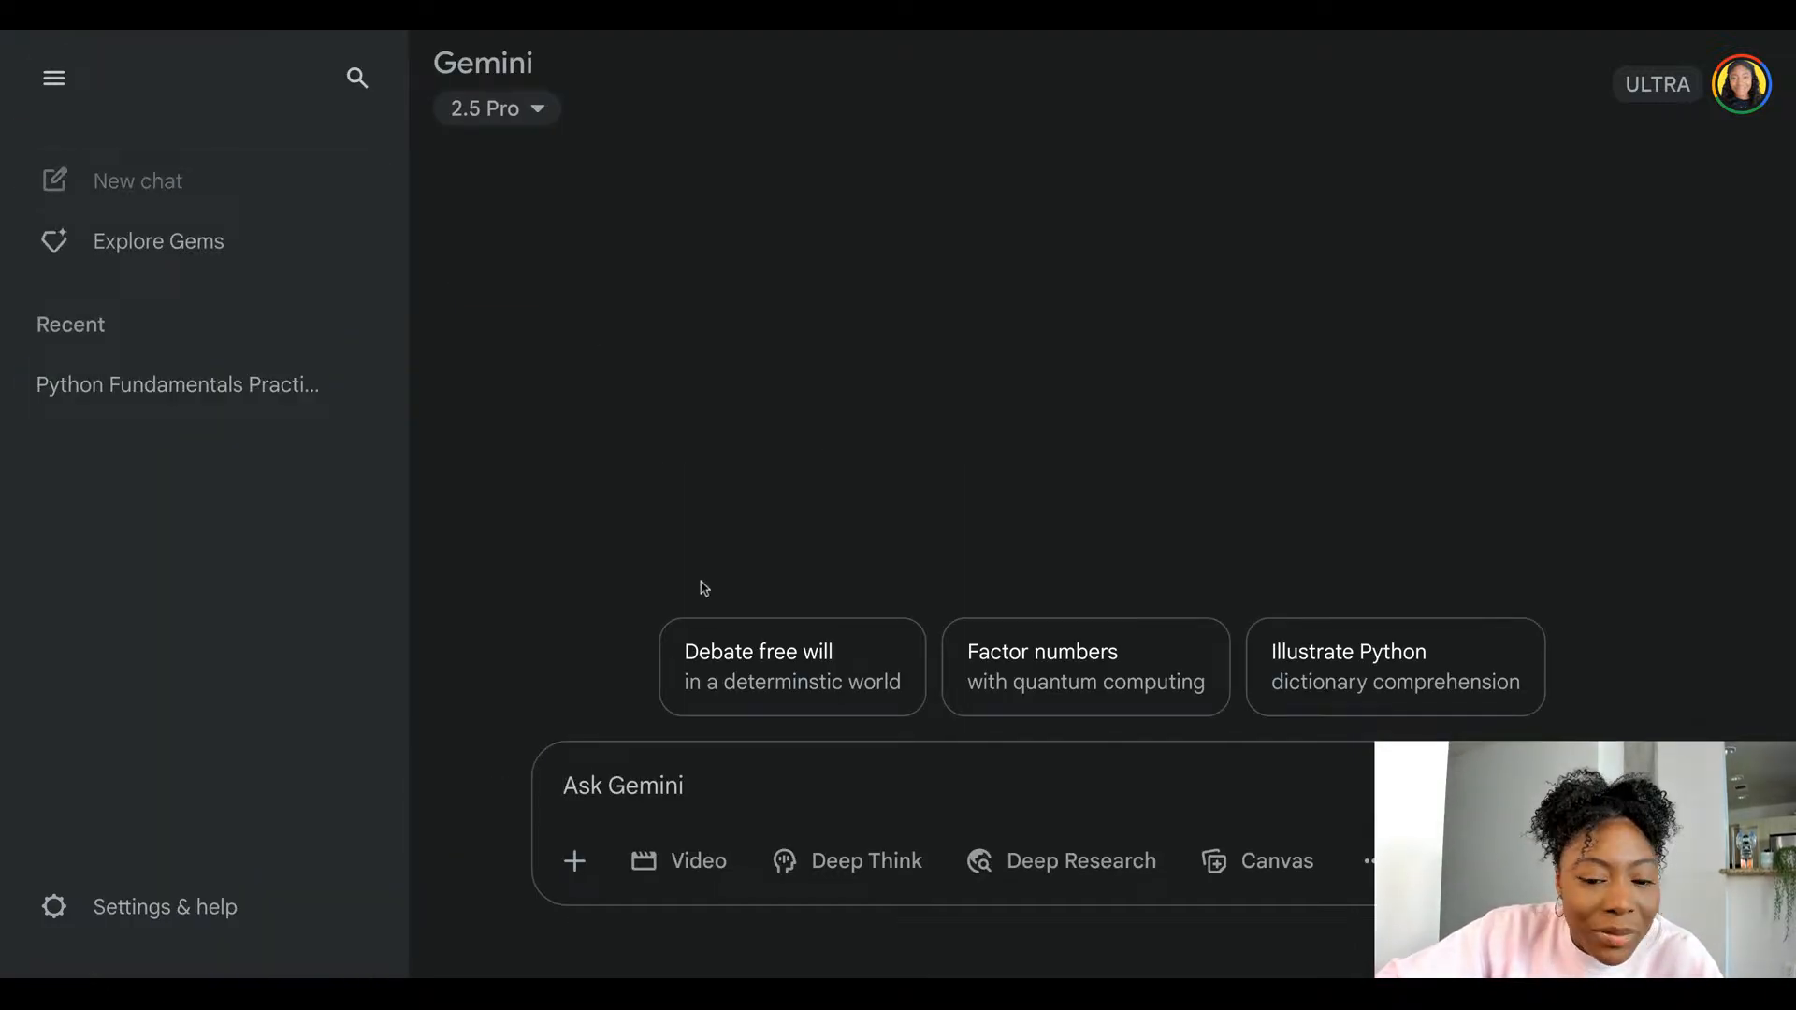
{"action": "key", "text": "ctrl+v"}
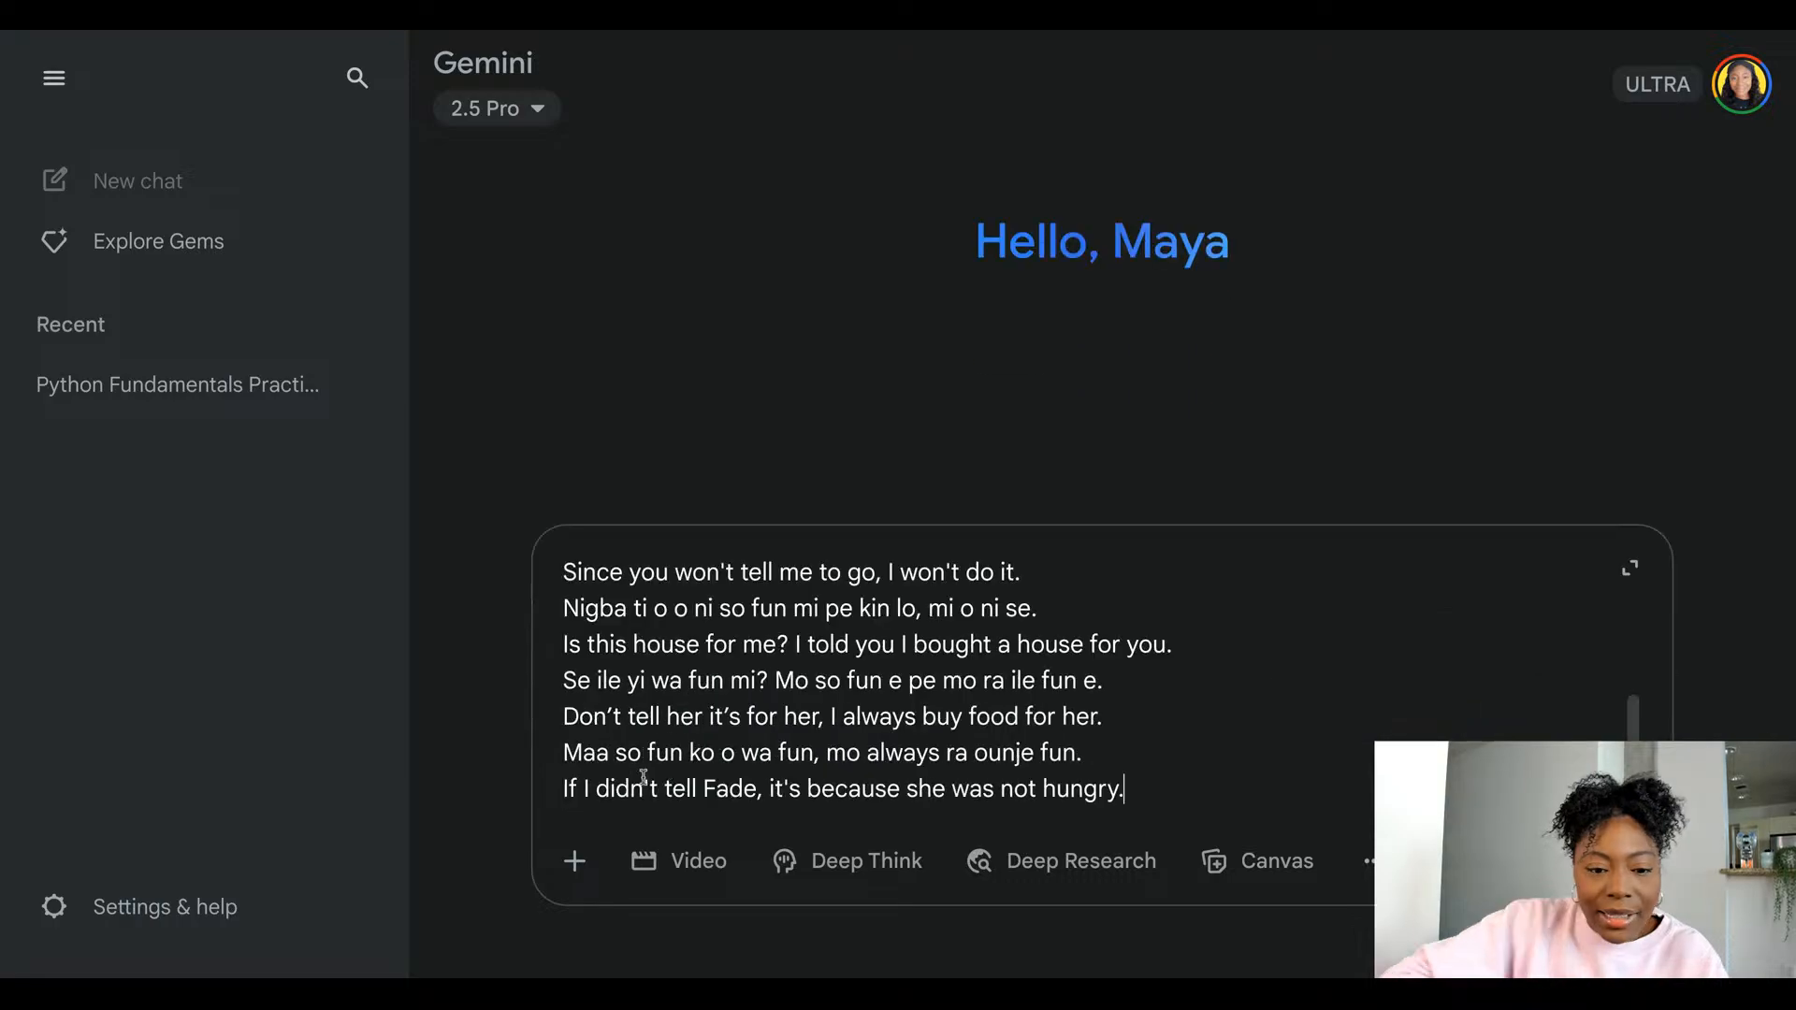
{"action": "scroll", "coordinate": [754, 703], "scroll_direction": "up", "scroll_amount": 5}
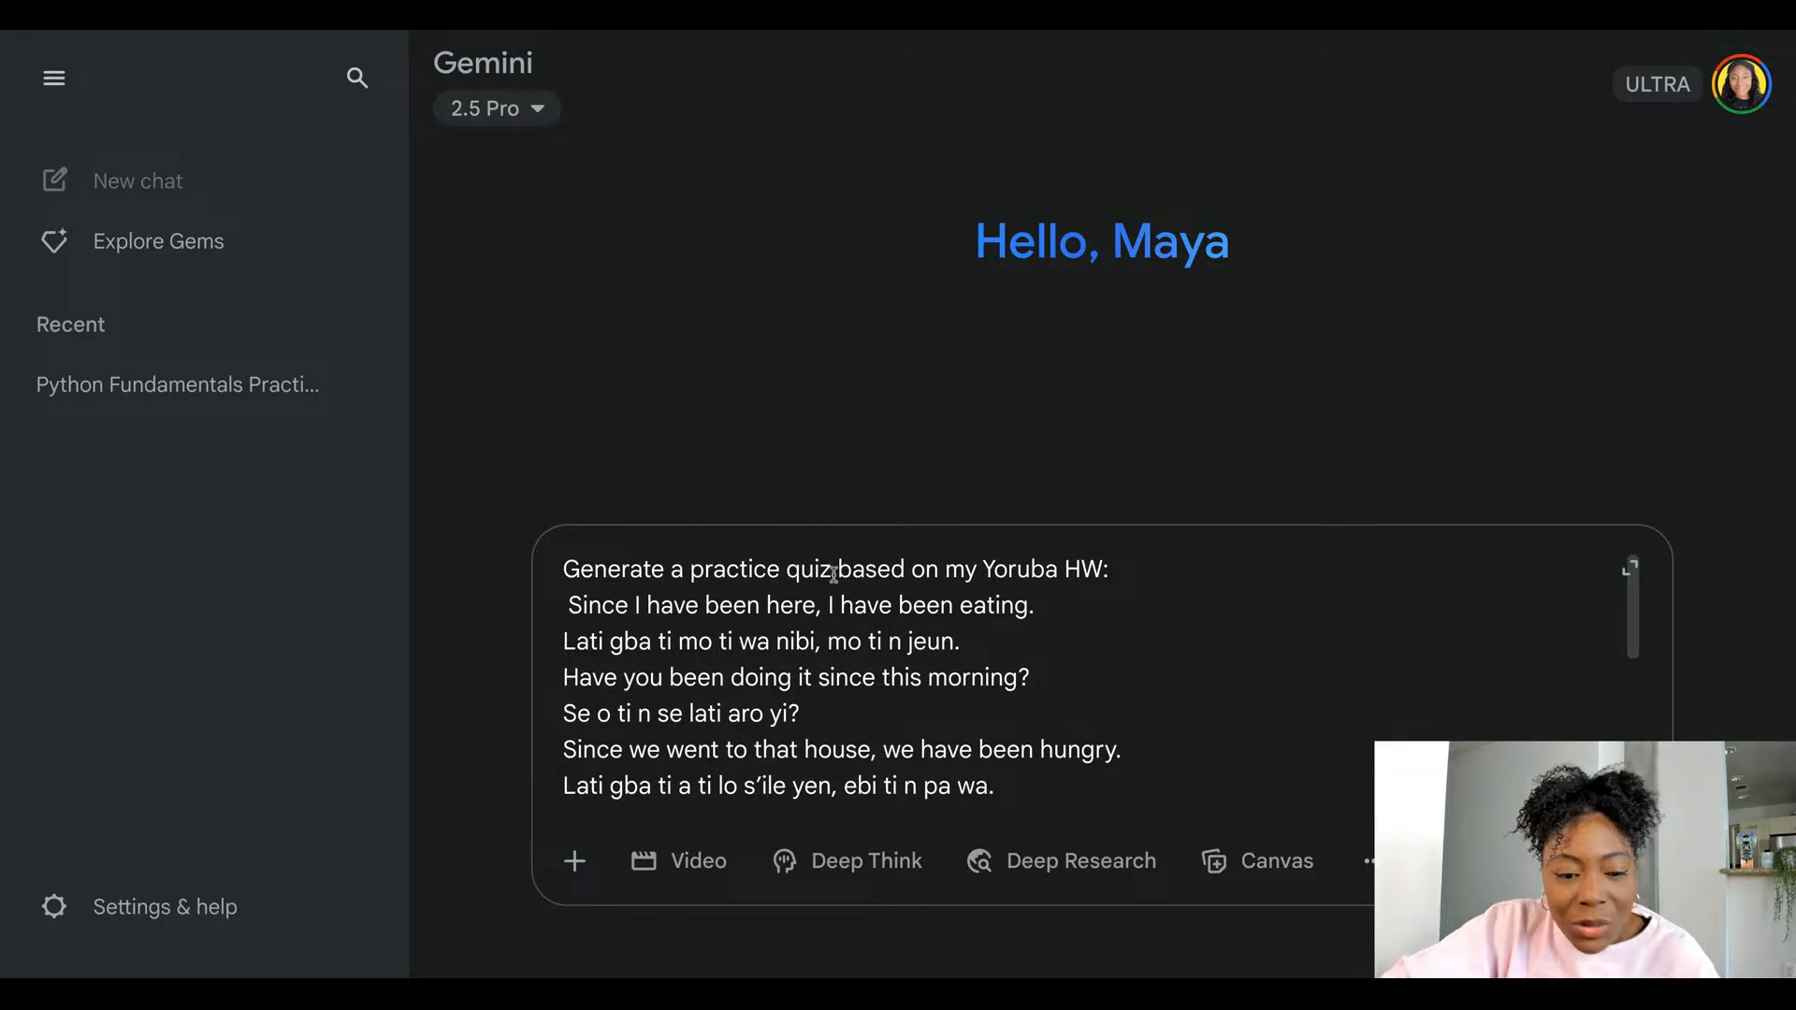
- Replace "practice quiz" with "flashcards" in the Yoruba homework prompt's first line and submit the prompt
{"action": "left_click_drag", "start_coordinate": [832, 569], "coordinate": [749, 568]}
{"action": "key", "text": "BackSpace"}
{"action": "key", "text": "BackSpace"}
{"action": "key", "text": "BackSpace"}
{"action": "key", "text": "BackSpace"}
{"action": "key", "text": "BackSpace"}
{"action": "key", "text": "BackSpace"}
{"action": "key", "text": "BackSpace"}
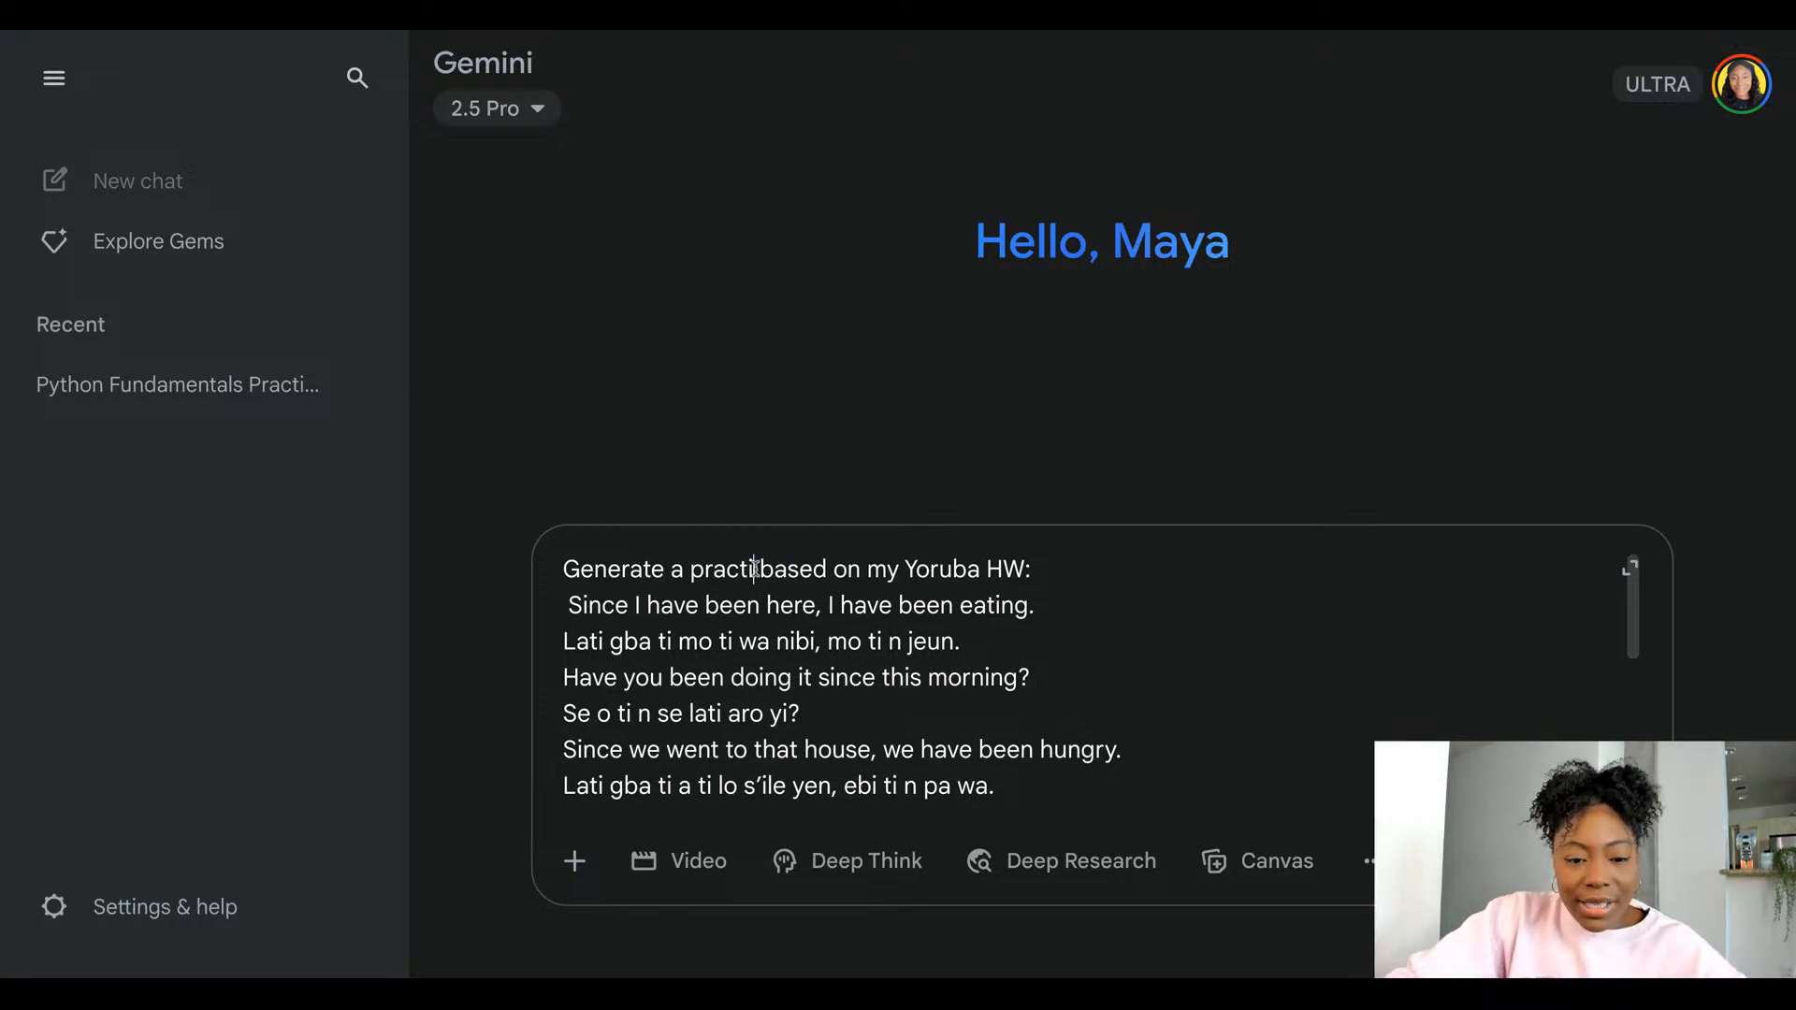
{"action": "type", "text": "flashcards"}
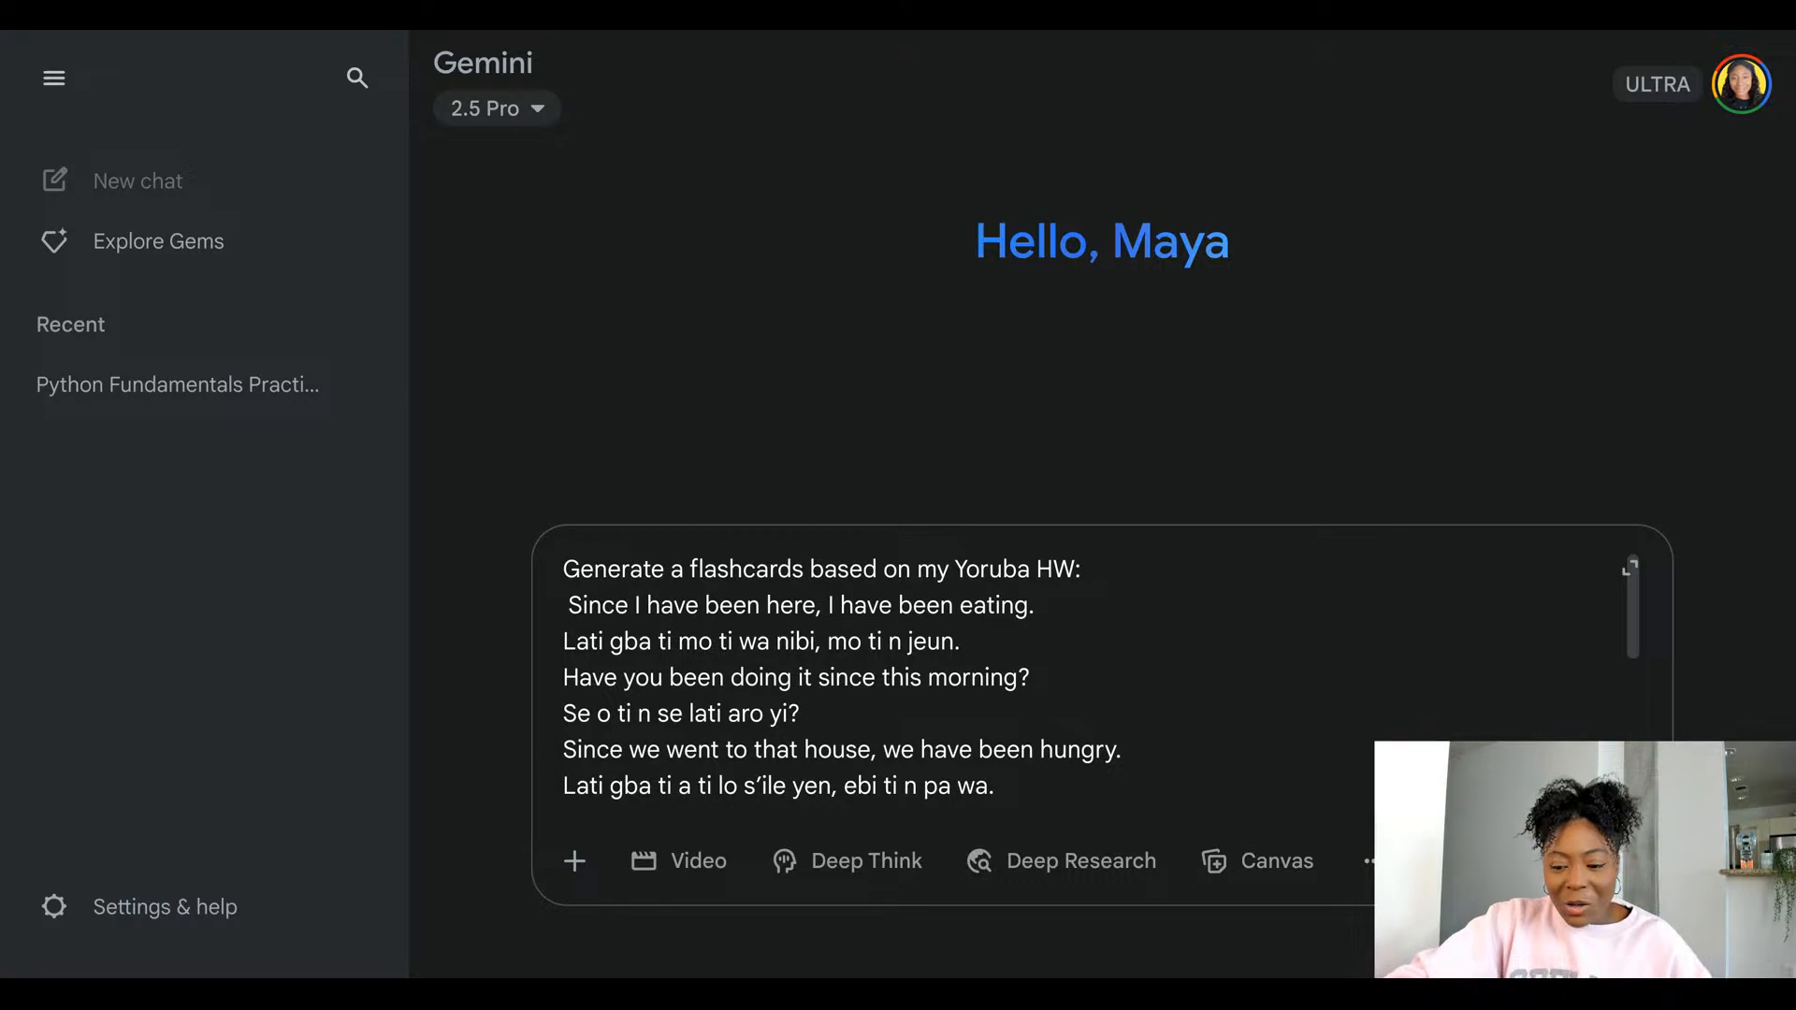
{"action": "key", "text": "Return"}
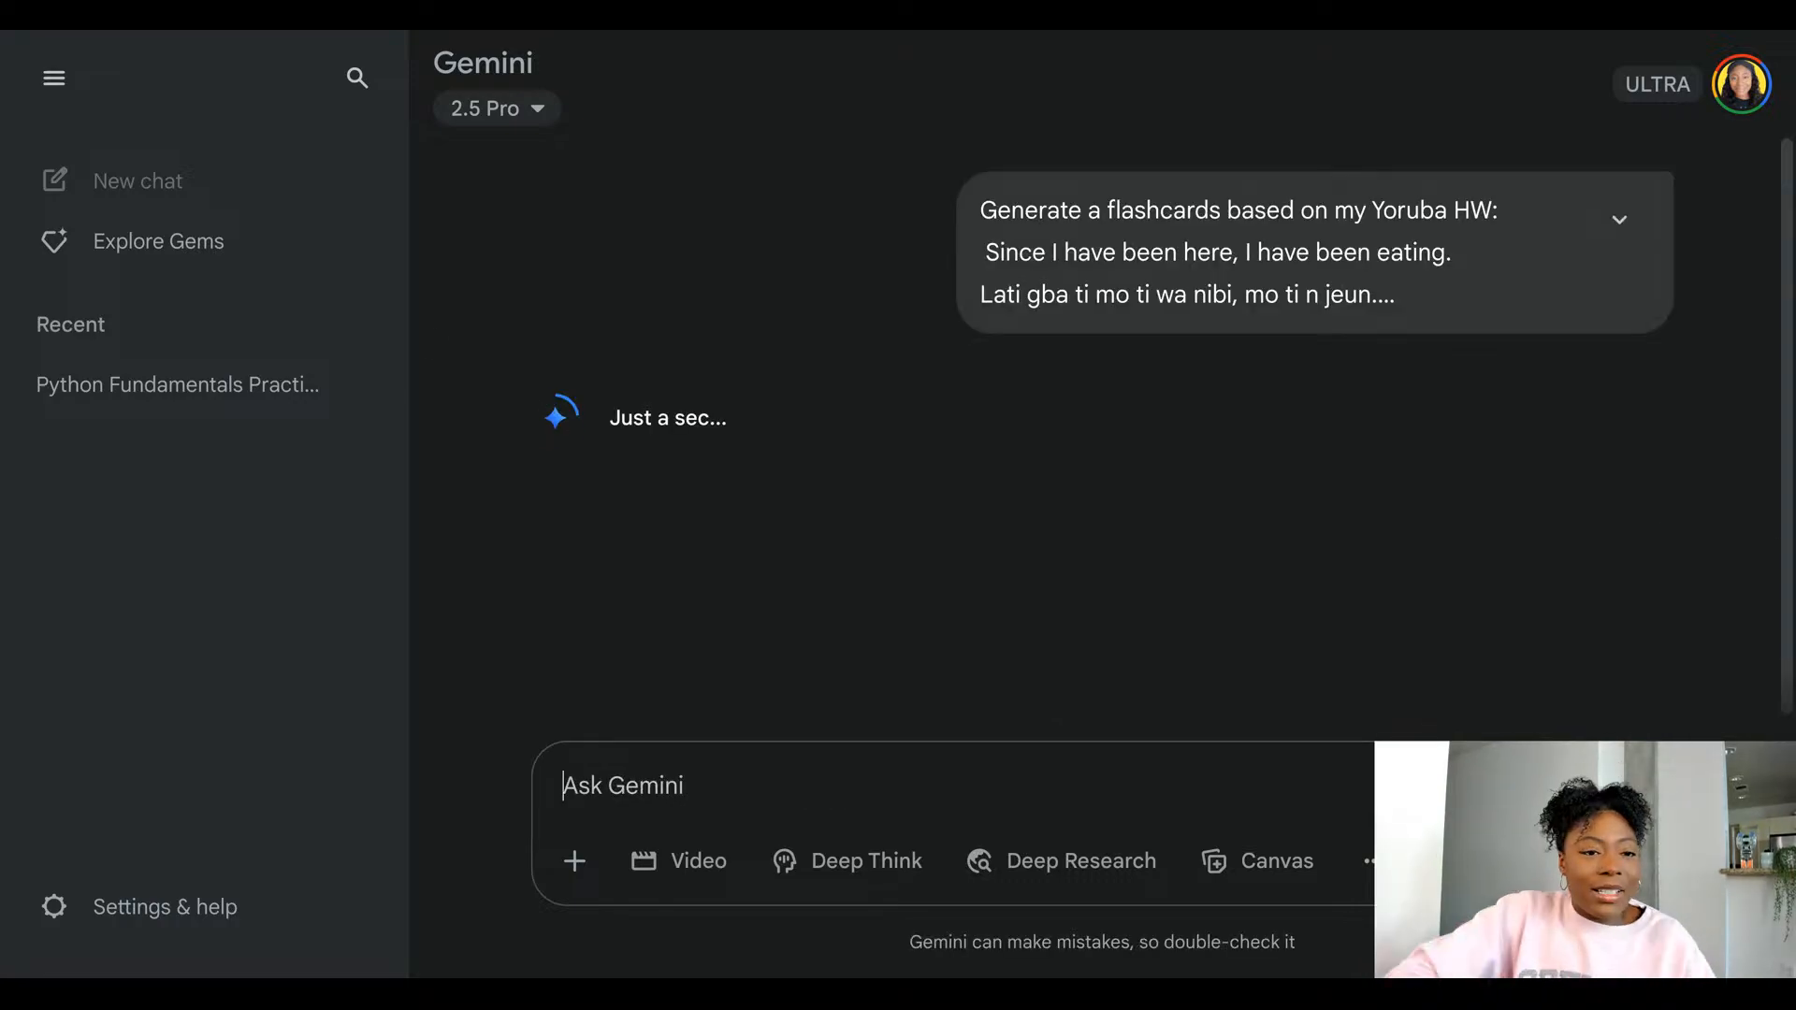
- Expand the response's thinking and read through the reasoning and the Yoruba homework flashcards
{"action": "left_click", "coordinate": [56, 77]}
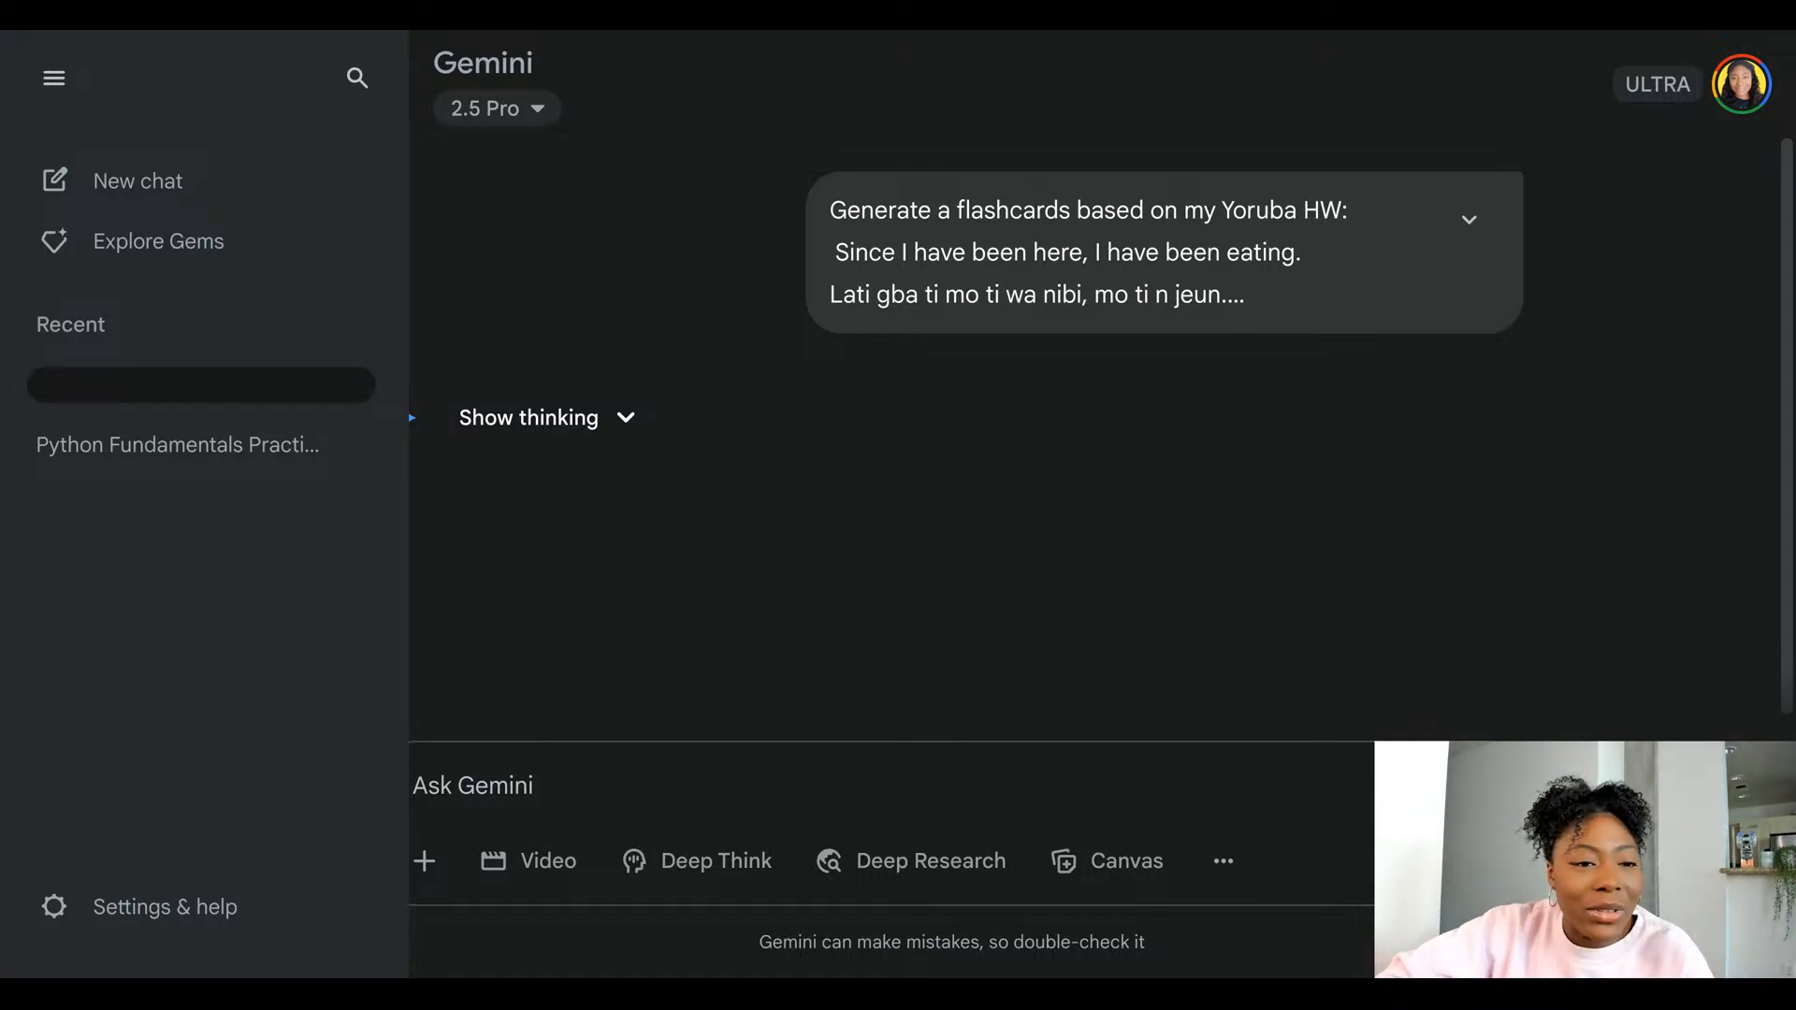
{"action": "left_click", "coordinate": [54, 80]}
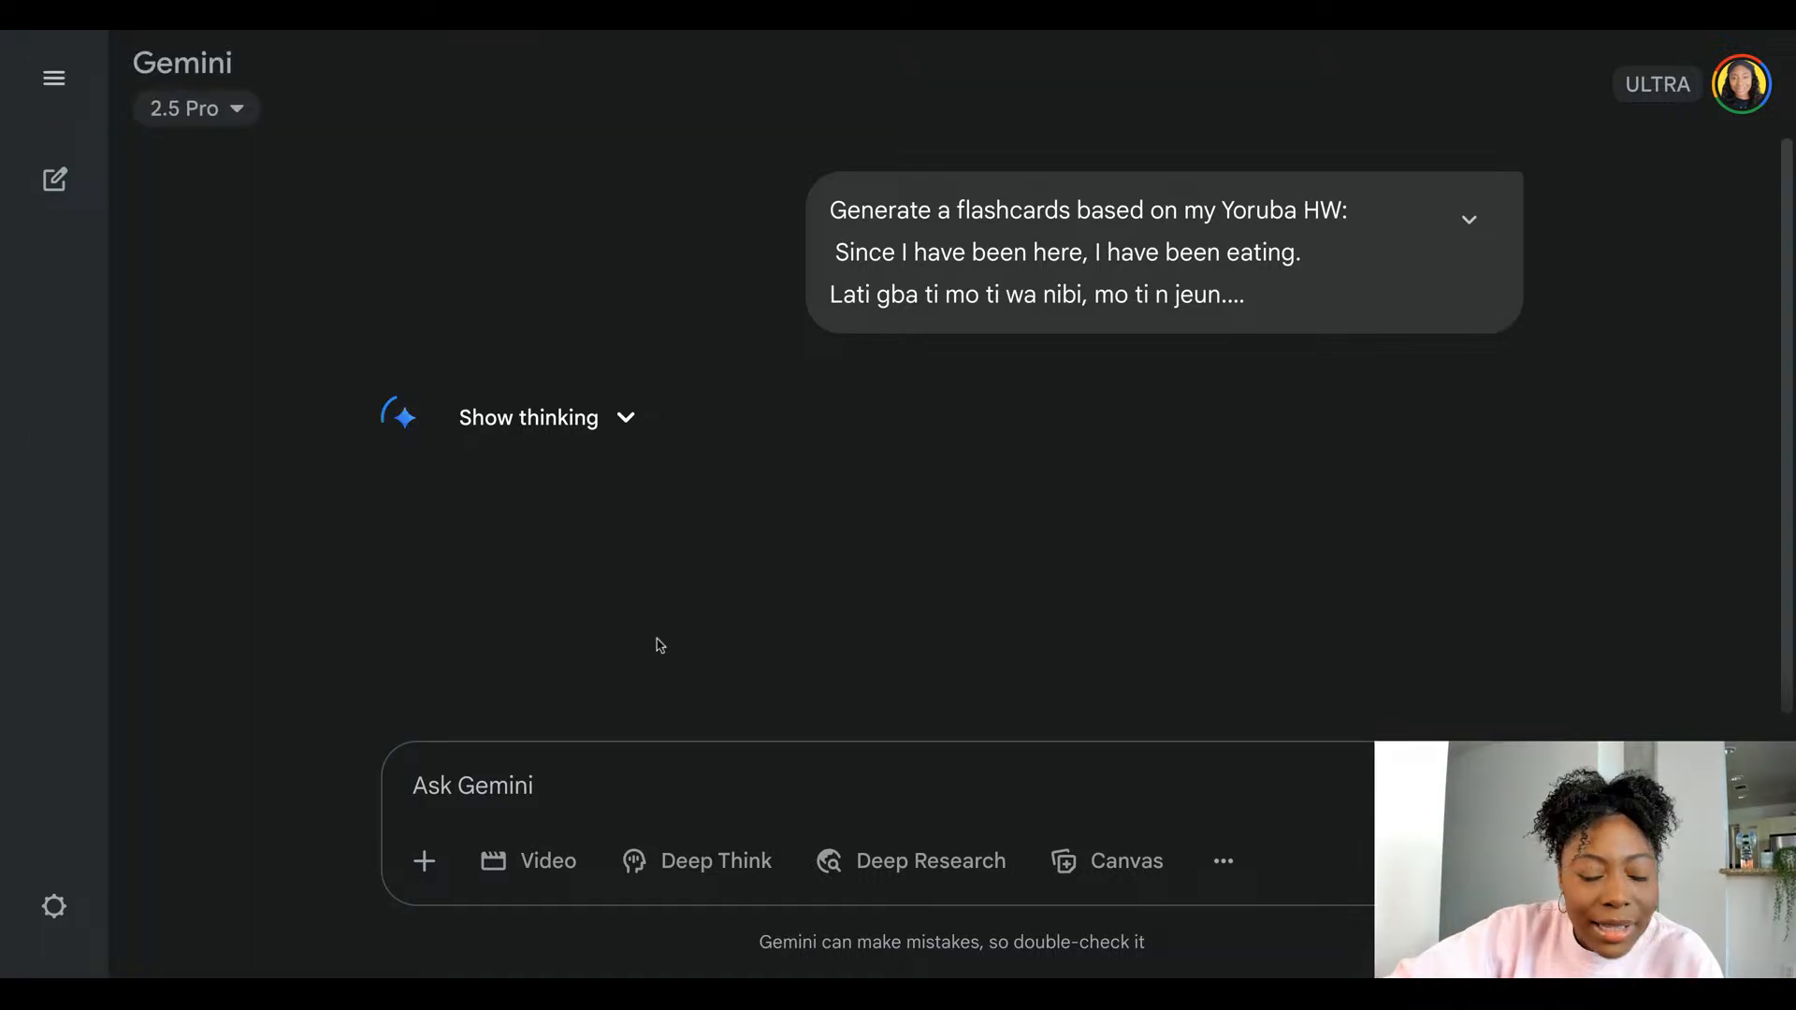
{"action": "left_click", "coordinate": [624, 423]}
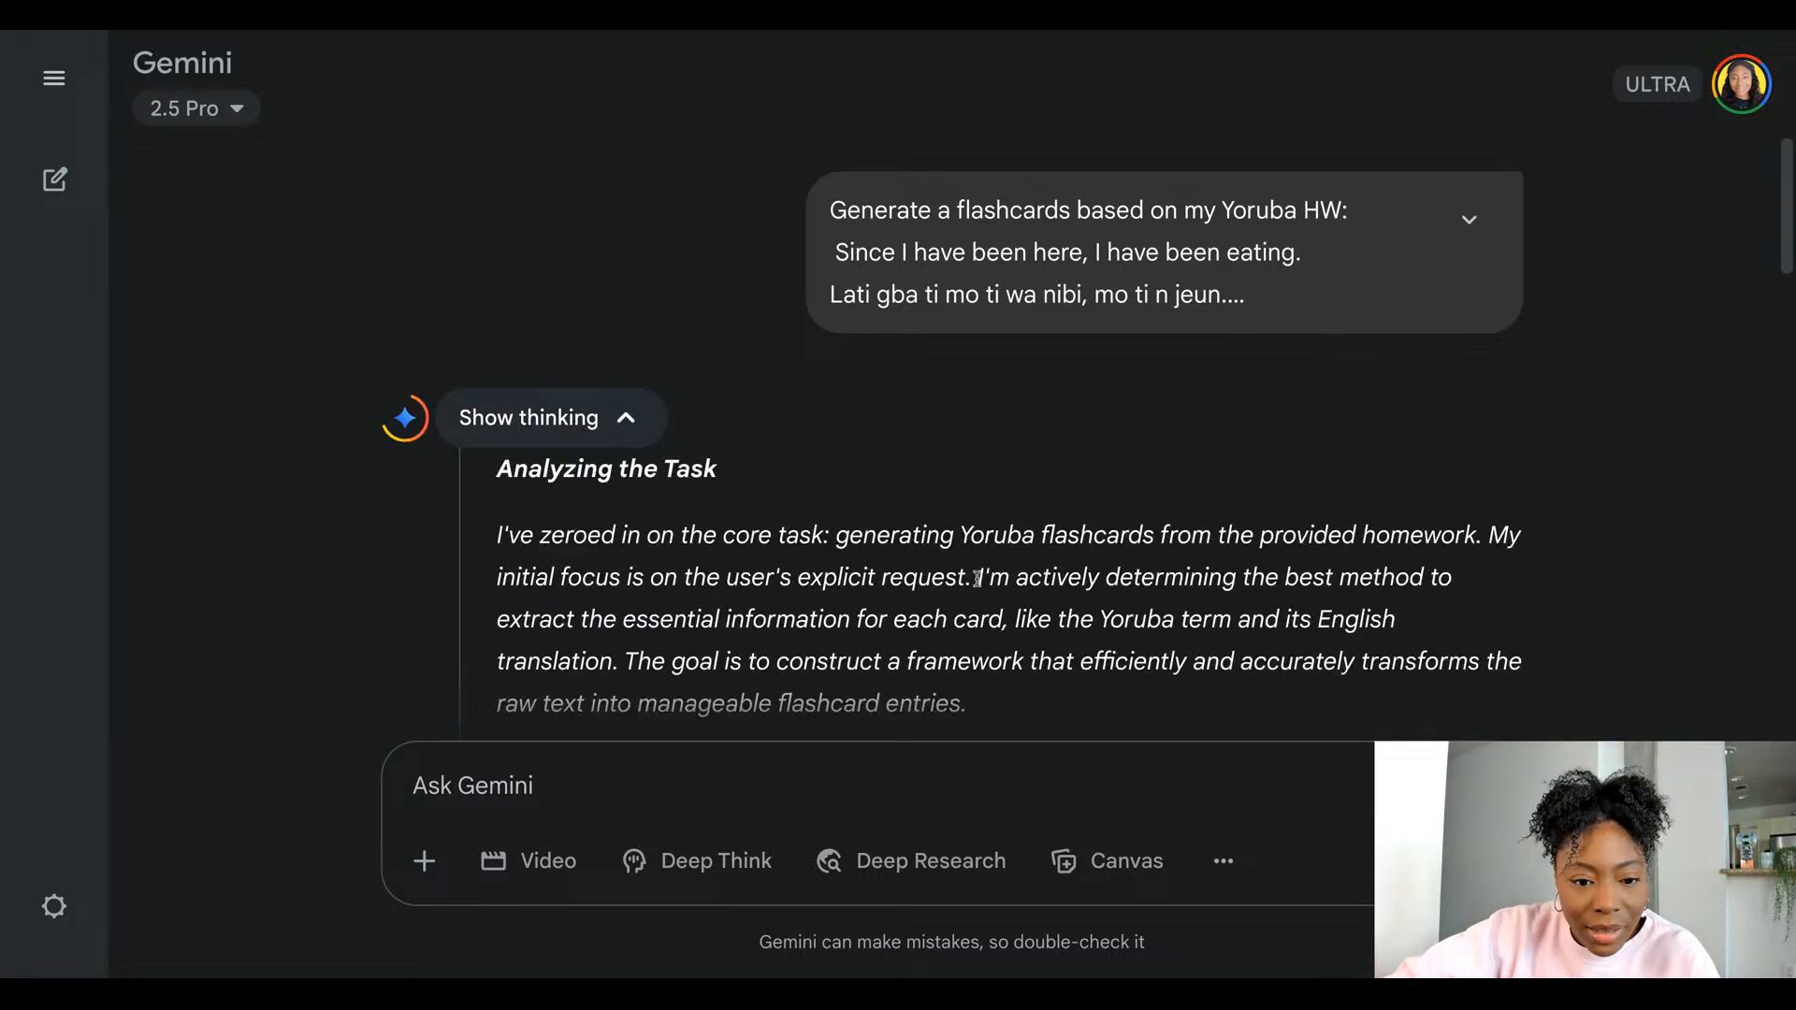
{"action": "scroll", "coordinate": [1050, 634], "scroll_direction": "down", "scroll_amount": 3}
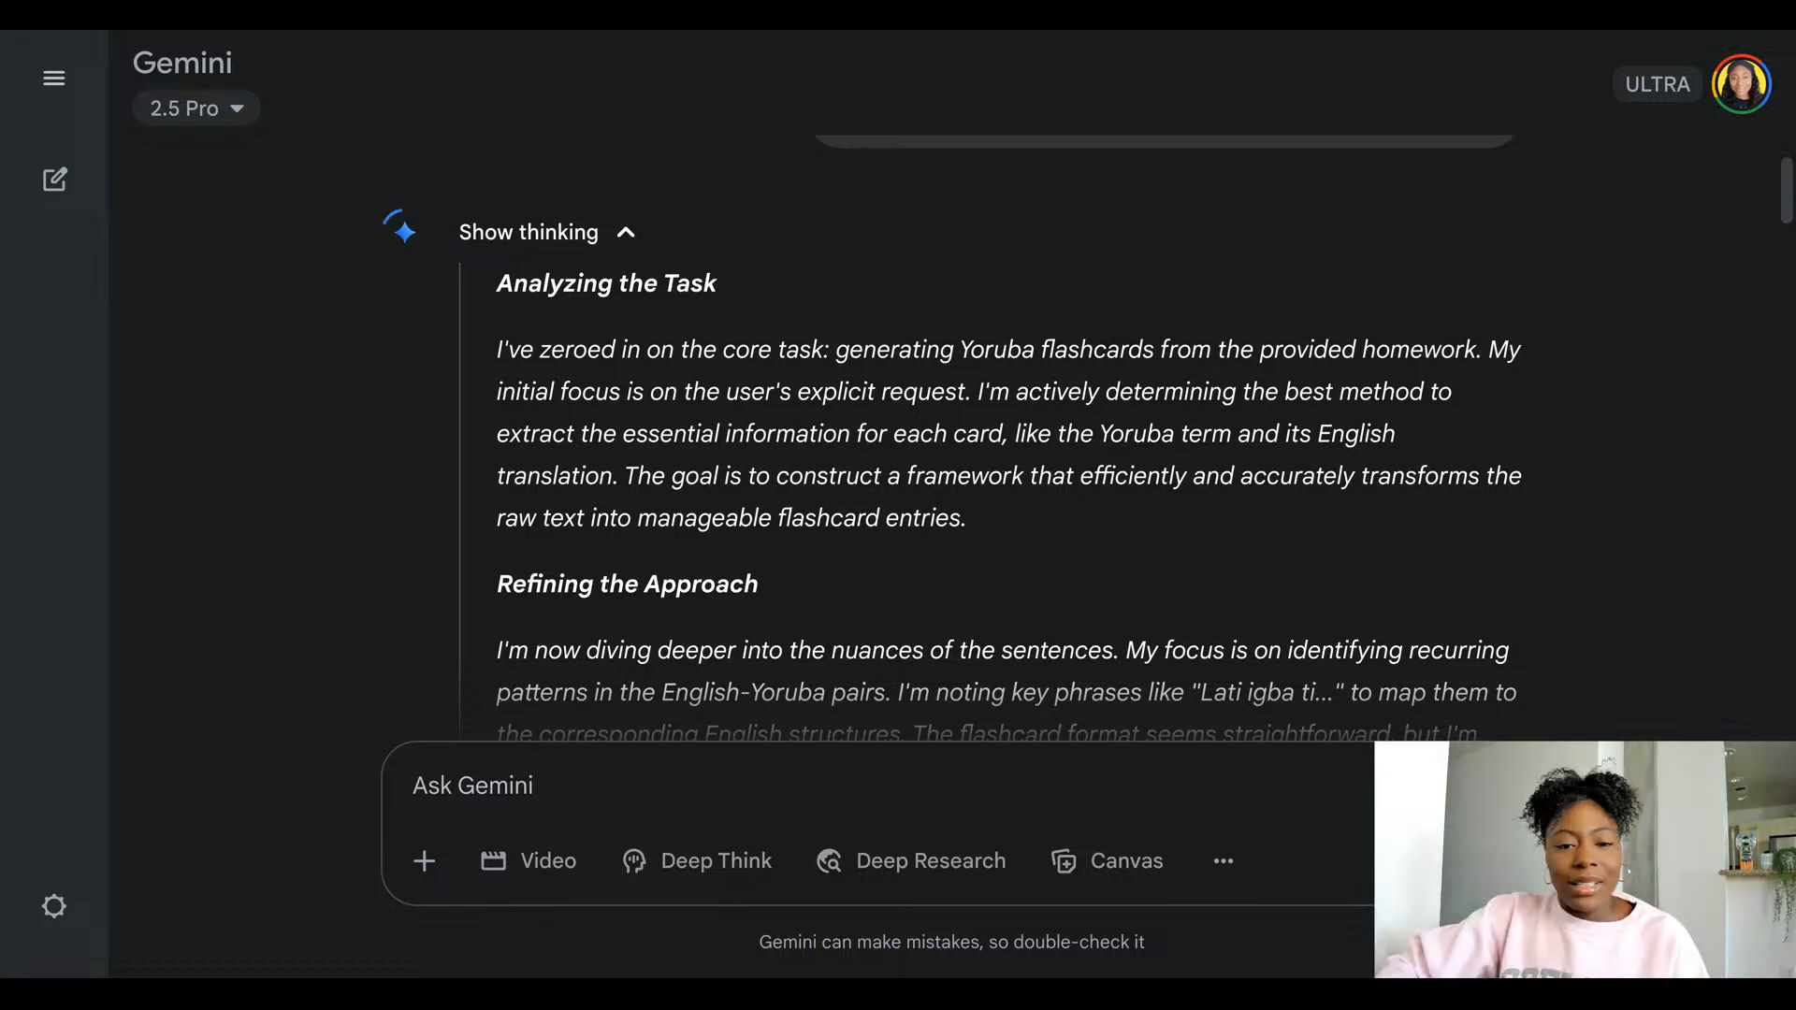
{"action": "scroll", "coordinate": [991, 430], "scroll_direction": "down", "scroll_amount": 10}
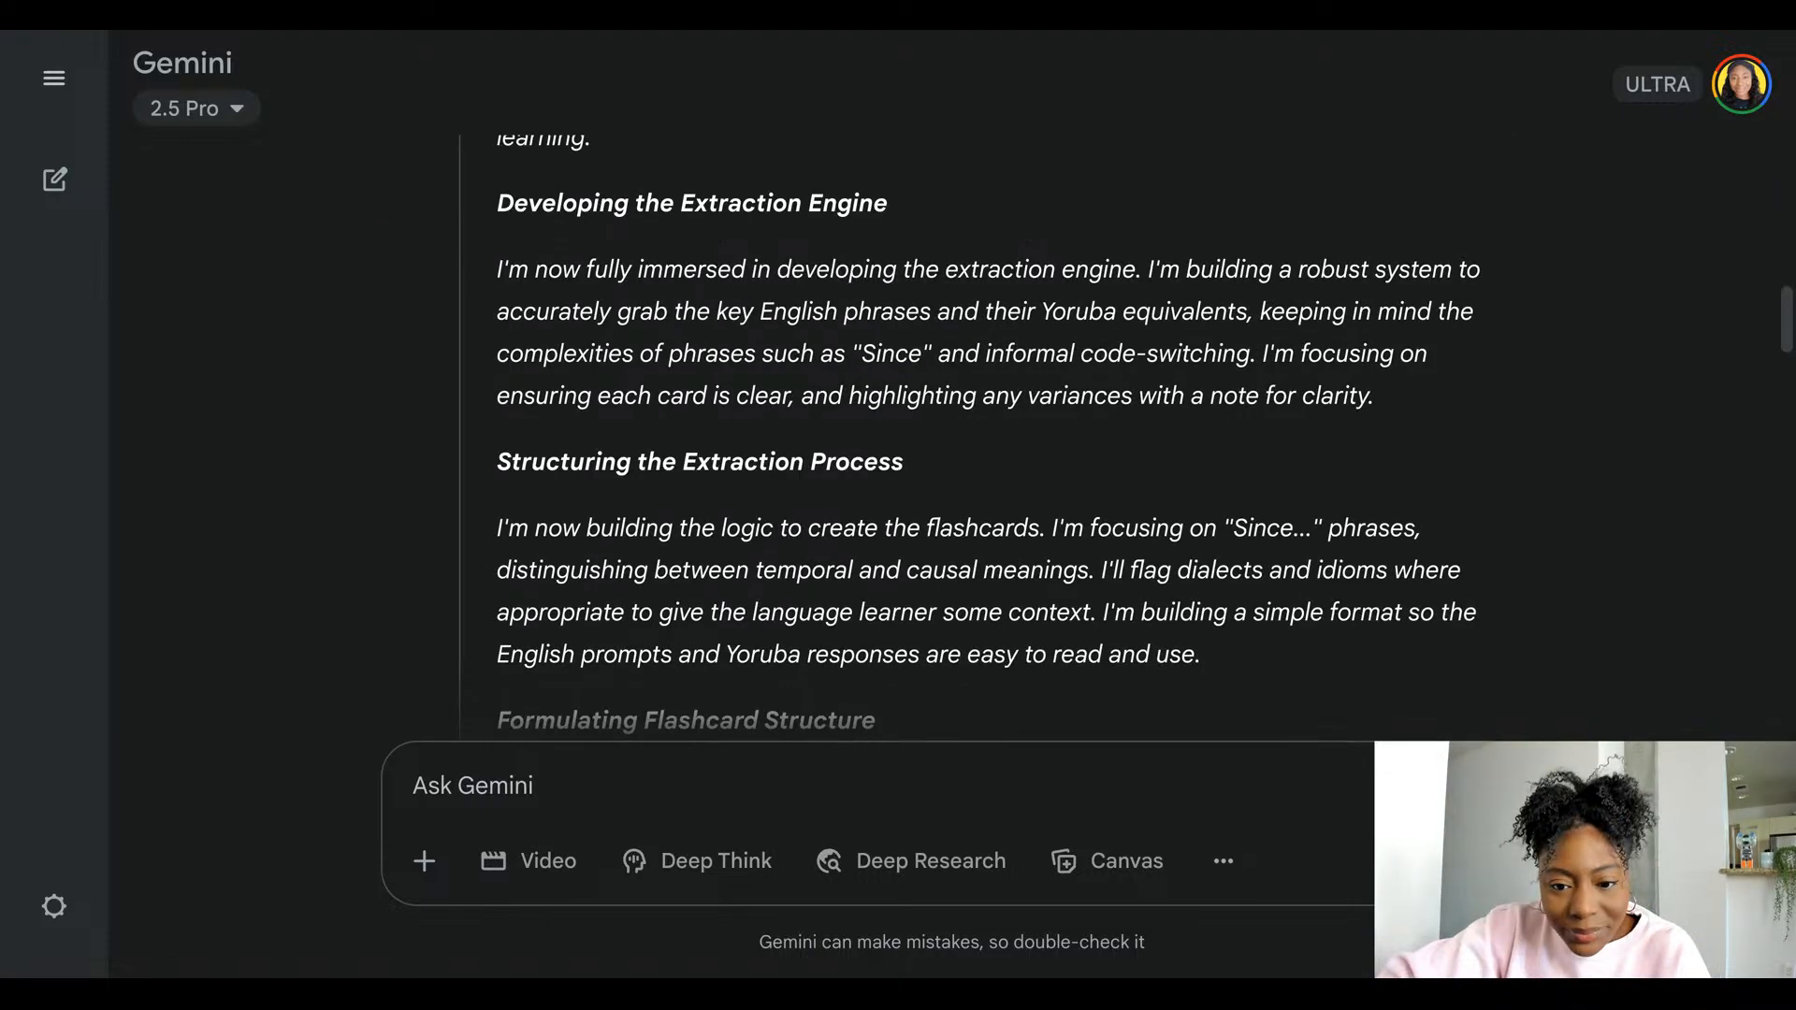
{"action": "scroll", "coordinate": [991, 430], "scroll_direction": "down", "scroll_amount": 15}
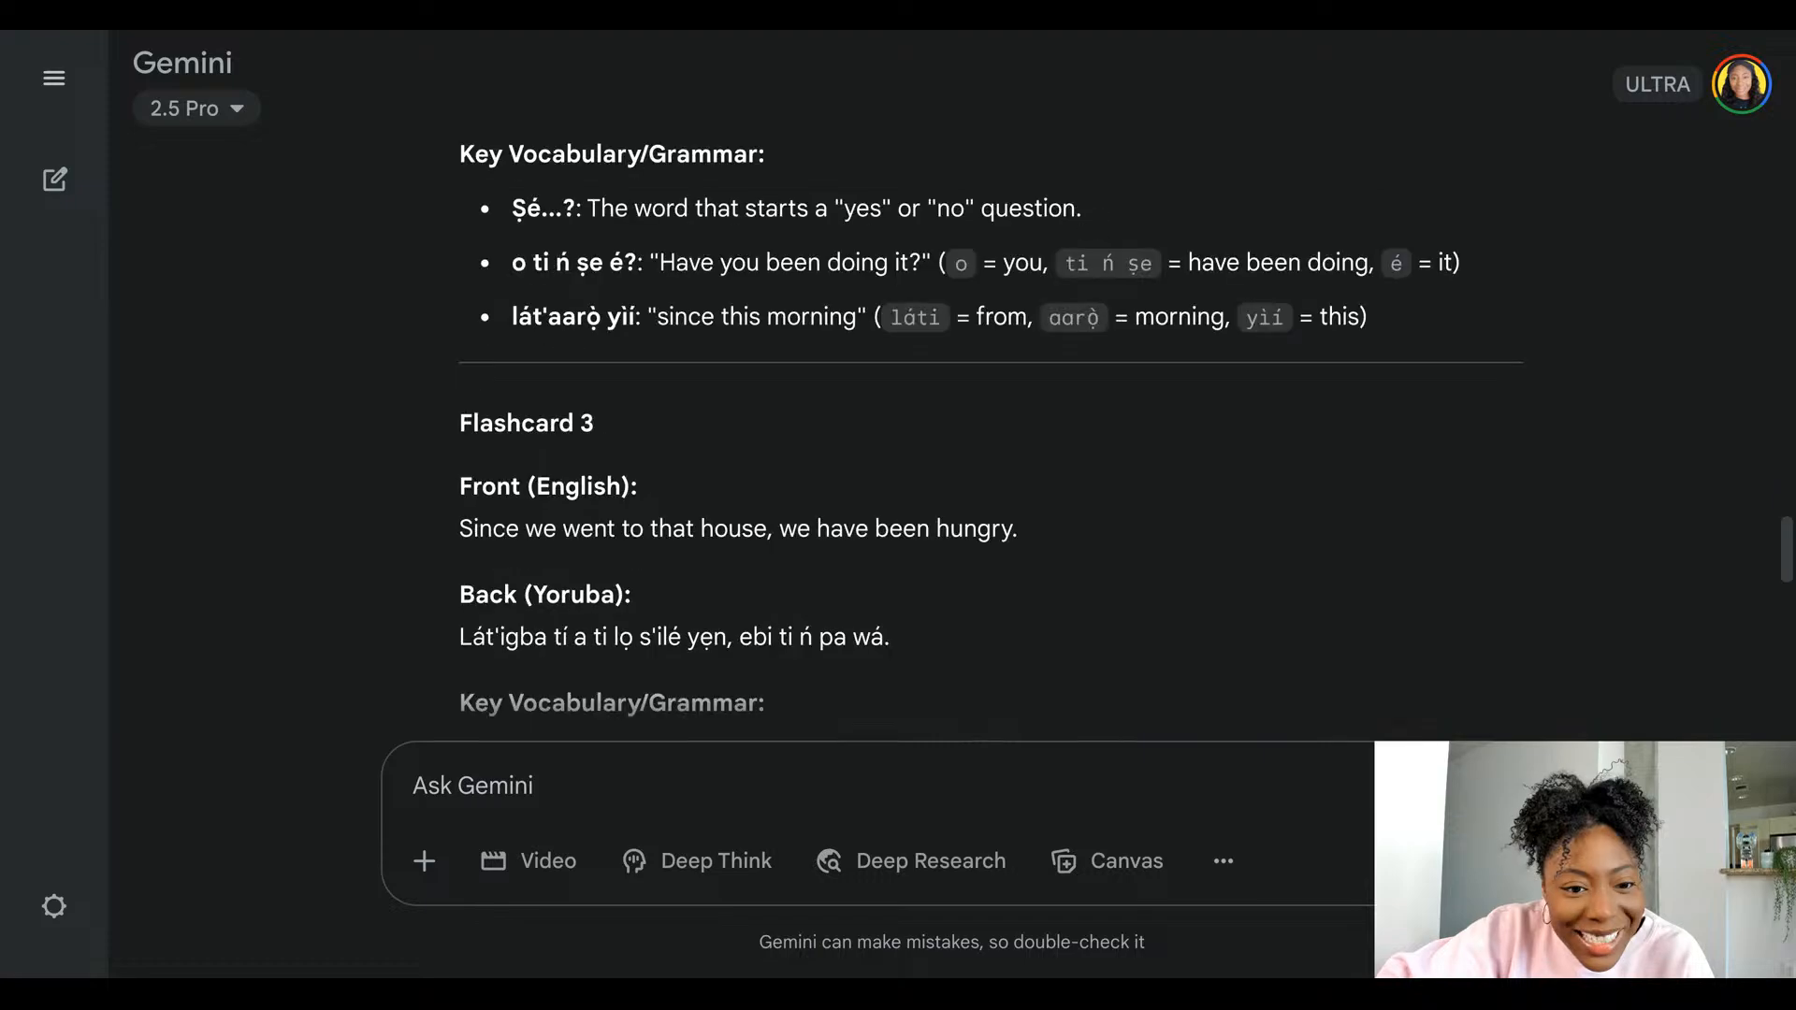
{"action": "scroll", "coordinate": [992, 431], "scroll_direction": "down", "scroll_amount": 3}
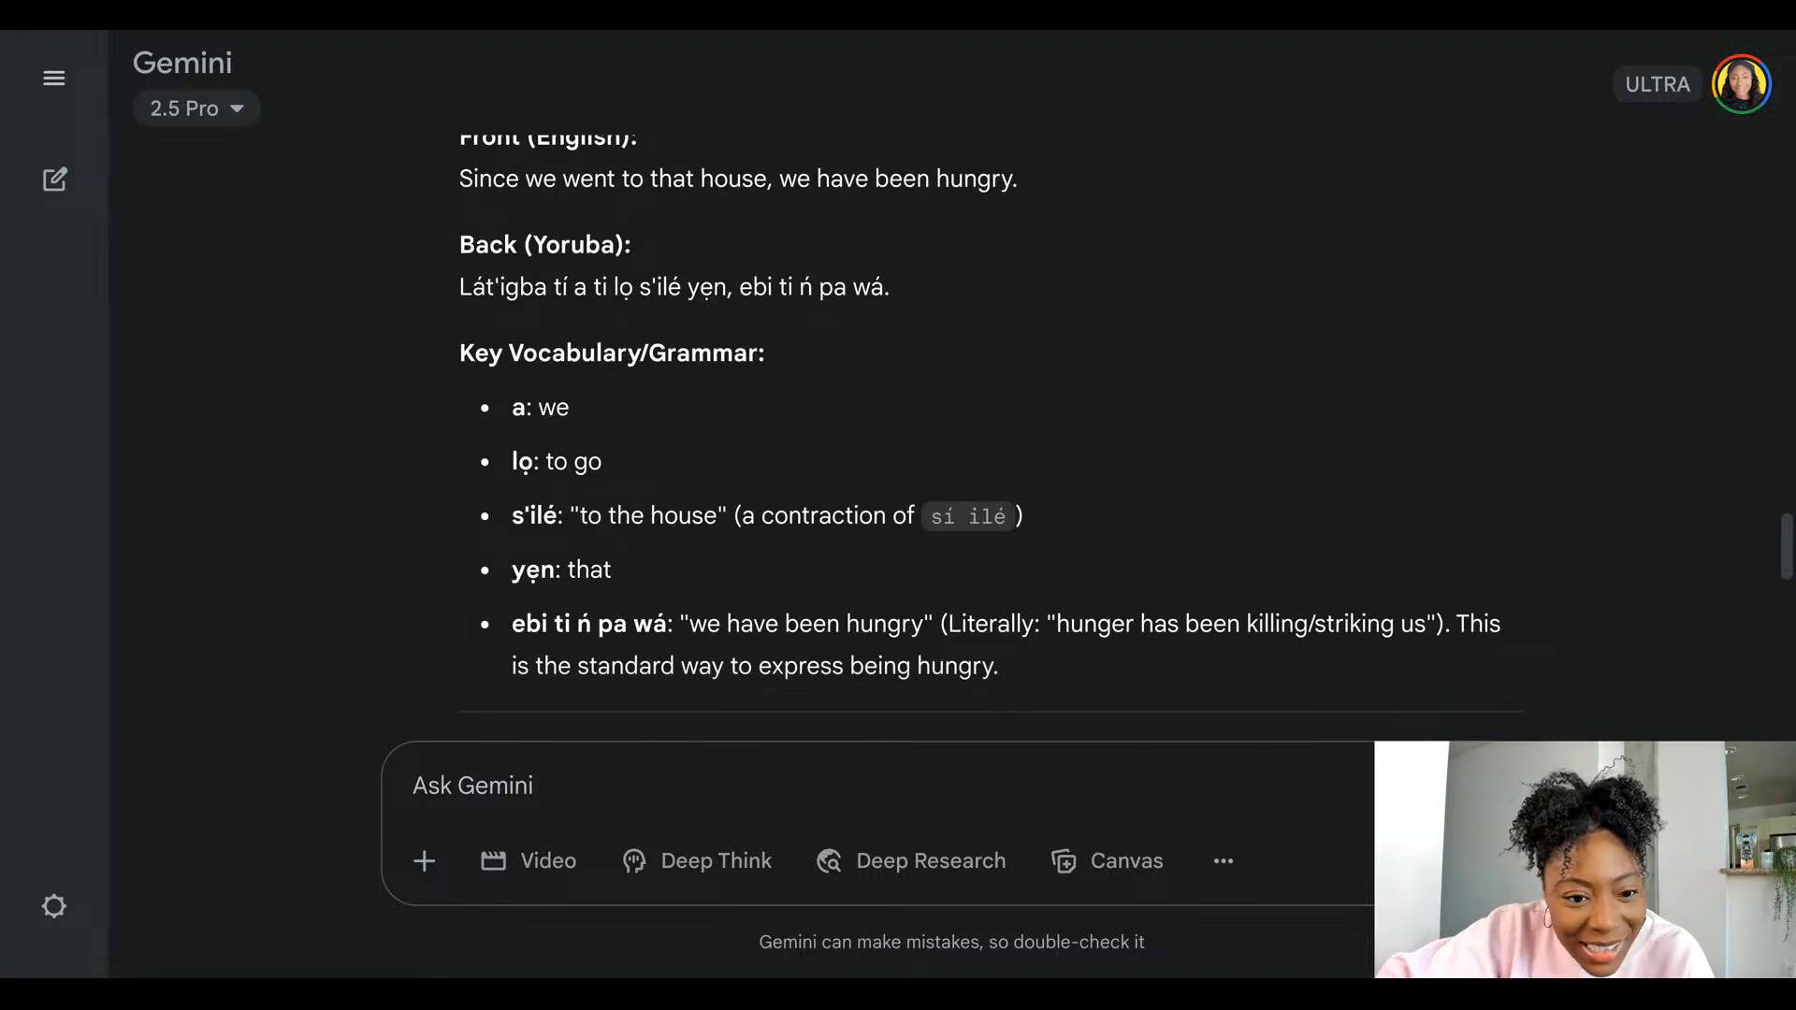
{"action": "scroll", "coordinate": [991, 431], "scroll_direction": "down", "scroll_amount": 15}
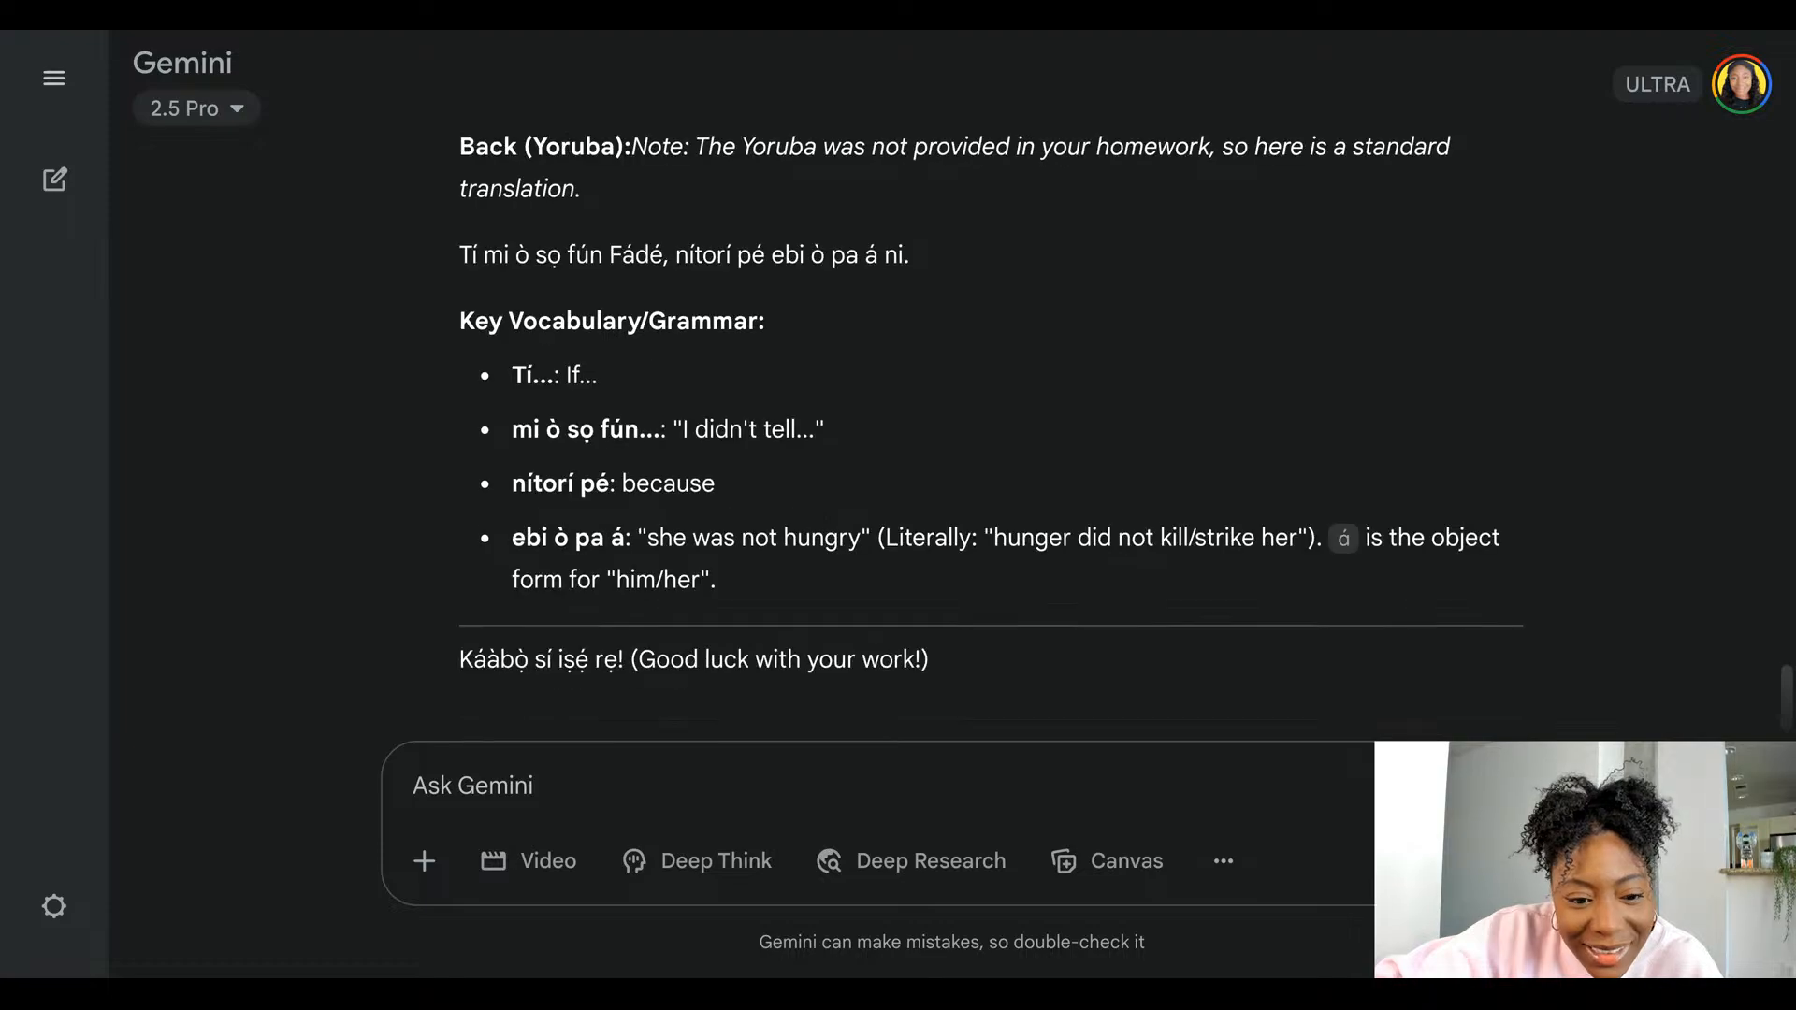
{"action": "scroll", "coordinate": [253, 308], "scroll_direction": "up", "scroll_amount": 15}
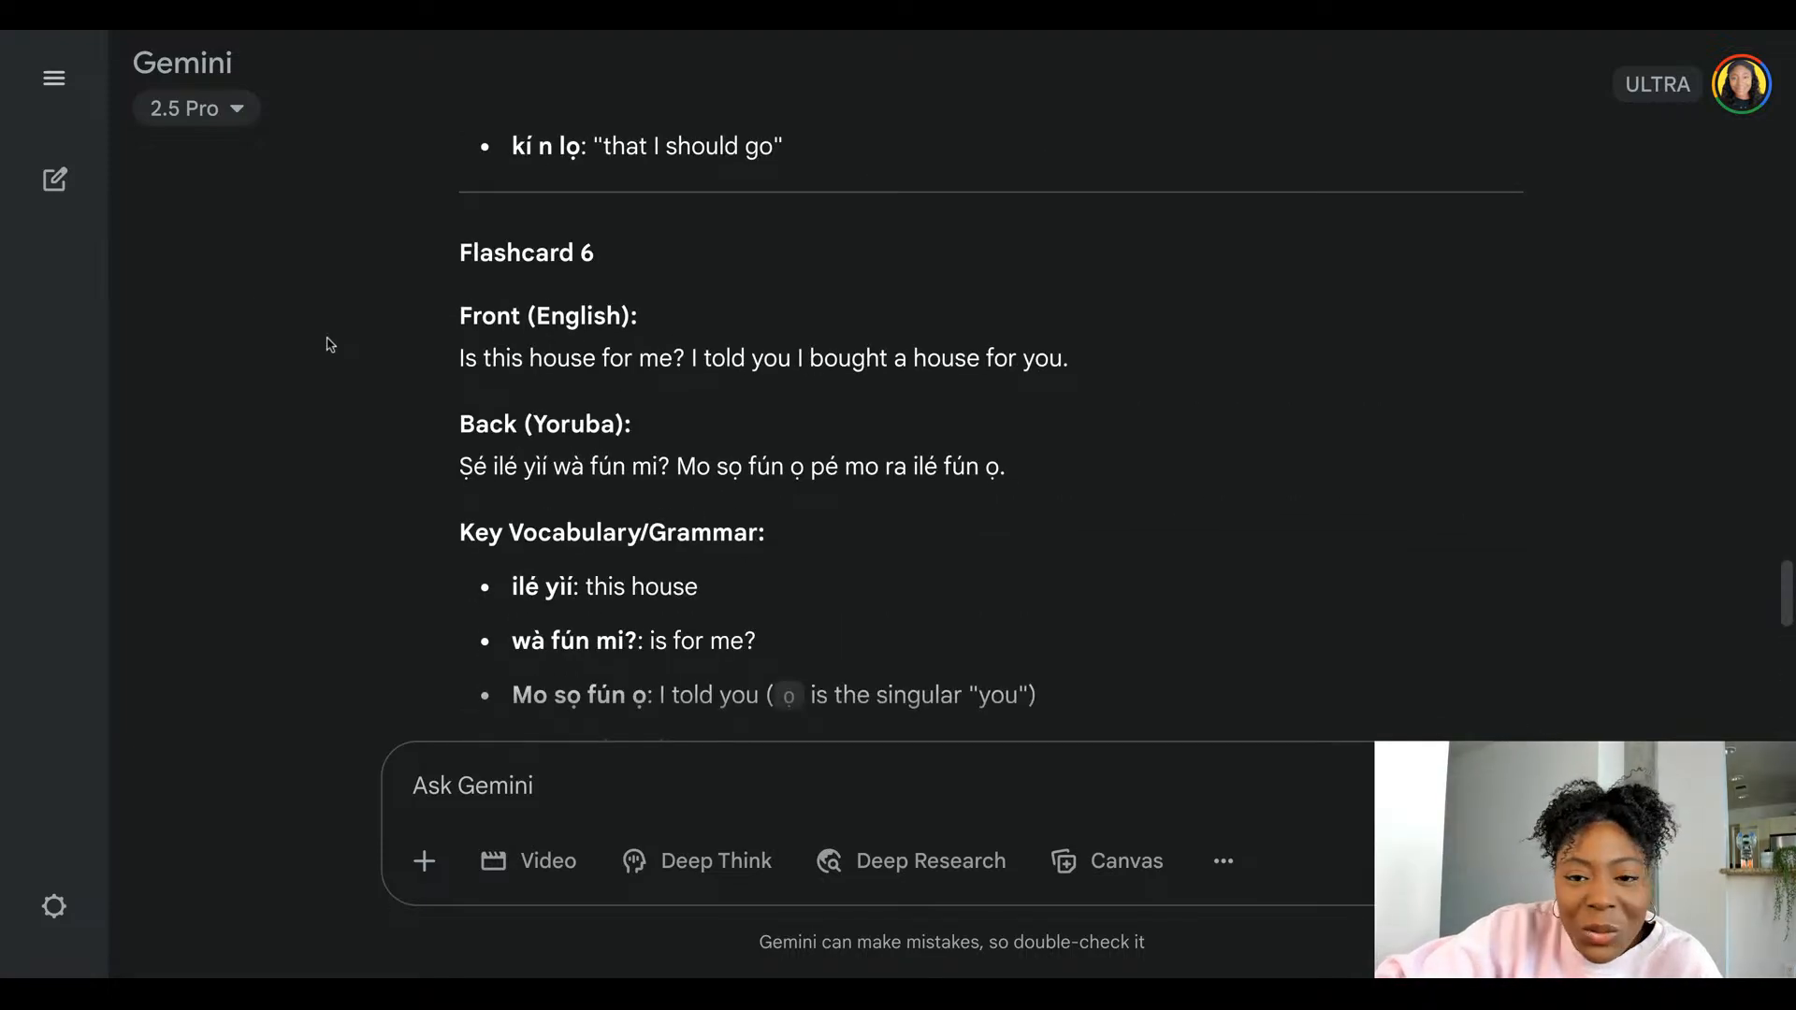
{"action": "scroll", "coordinate": [330, 344], "scroll_direction": "up", "scroll_amount": 20}
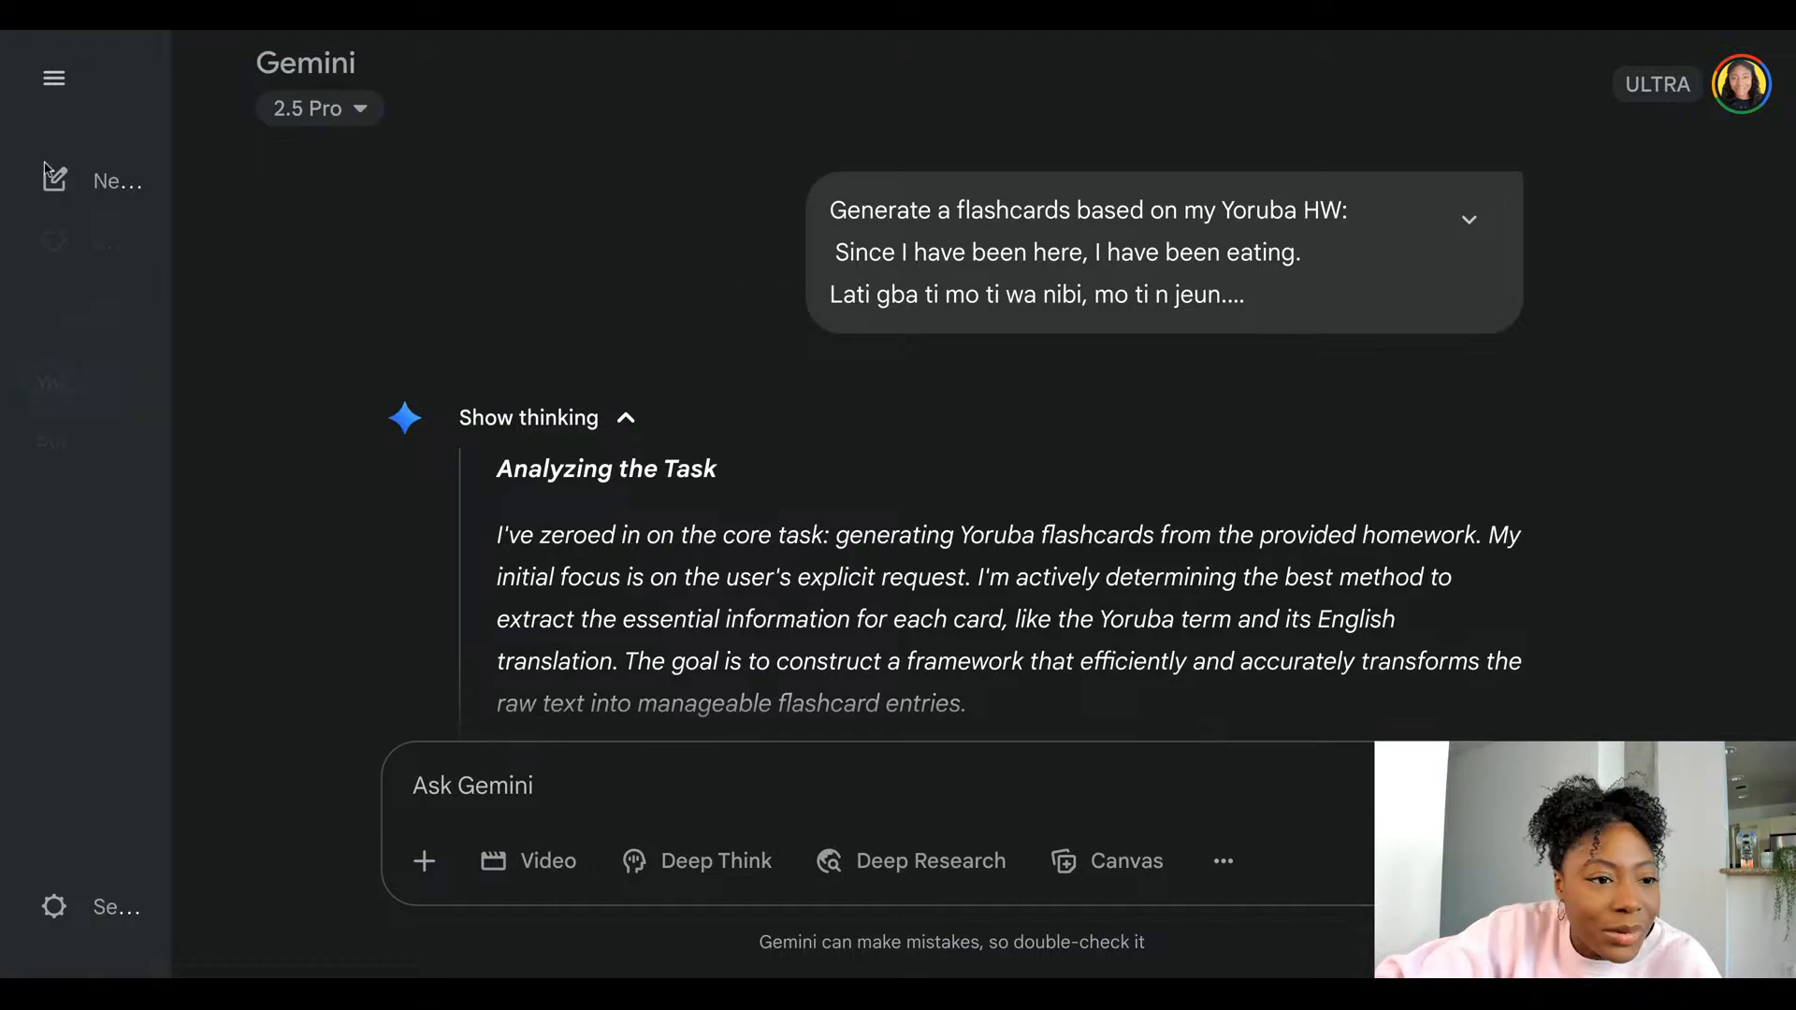
- Start a new chat, submit the prompt "create flashcards for a beginner learning Yoruba", and collapse the chat history
{"action": "left_click", "coordinate": [128, 187]}
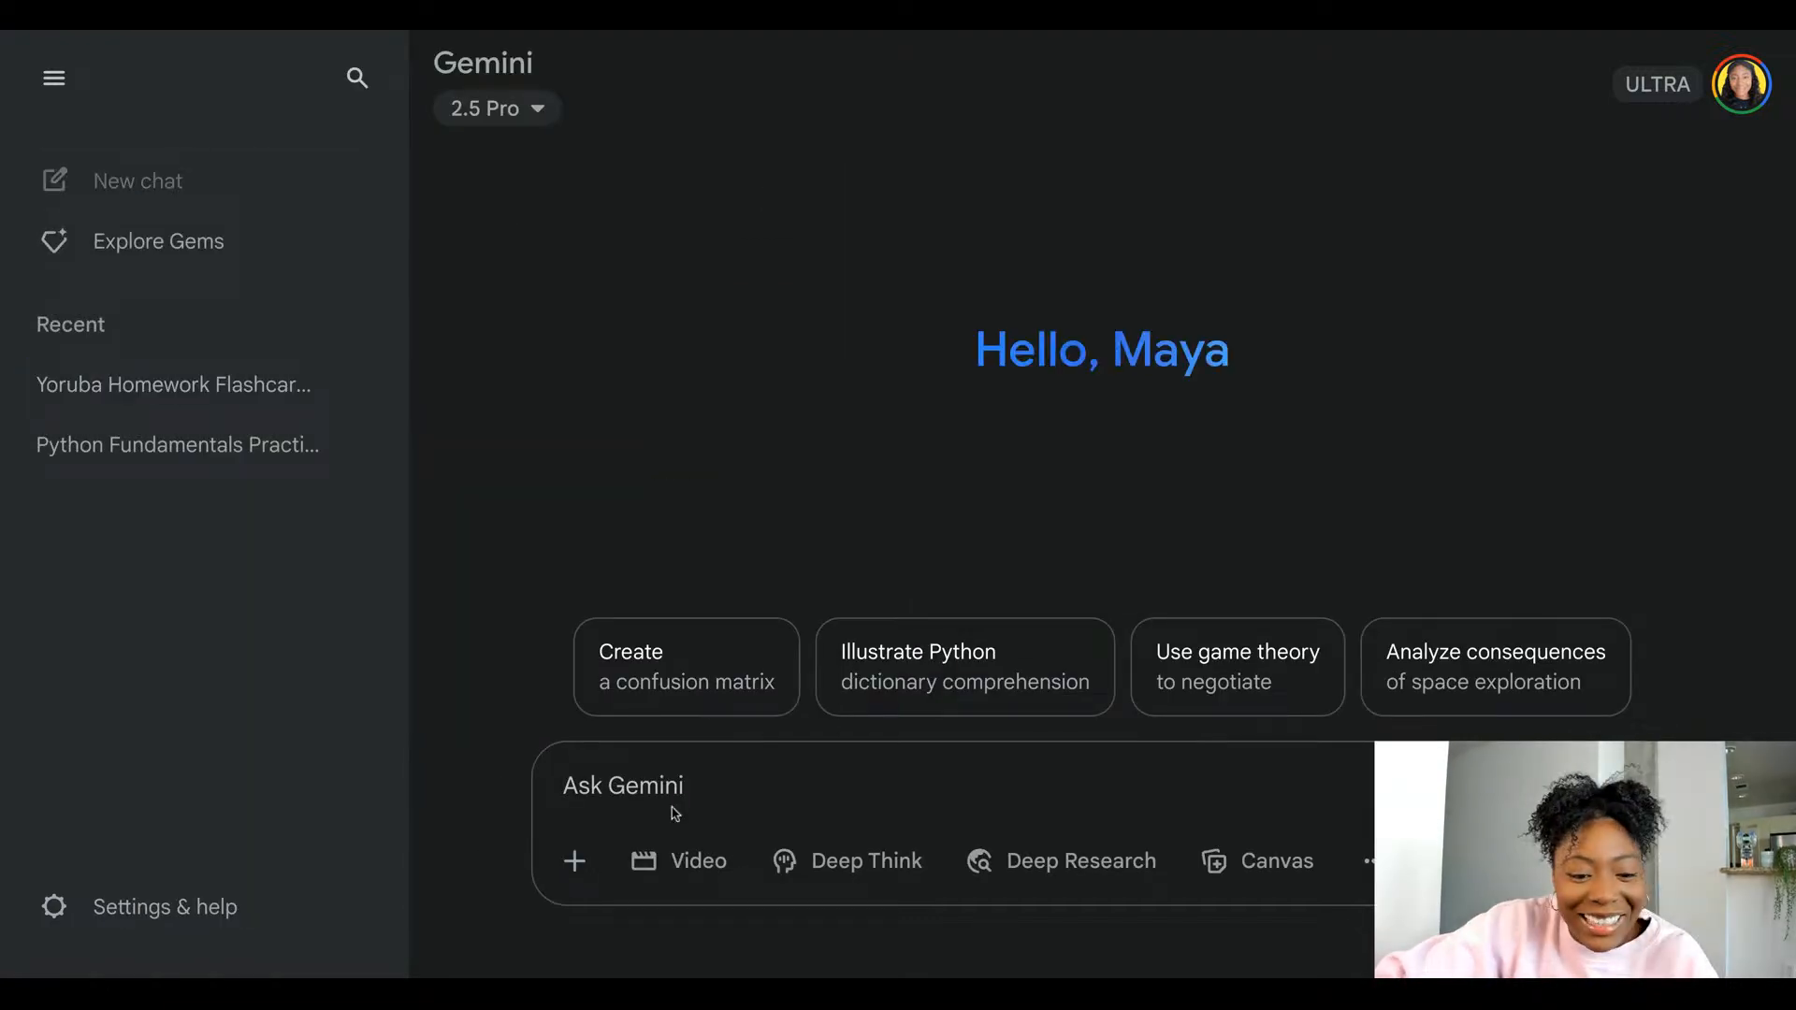
{"action": "type", "text": "create g"}
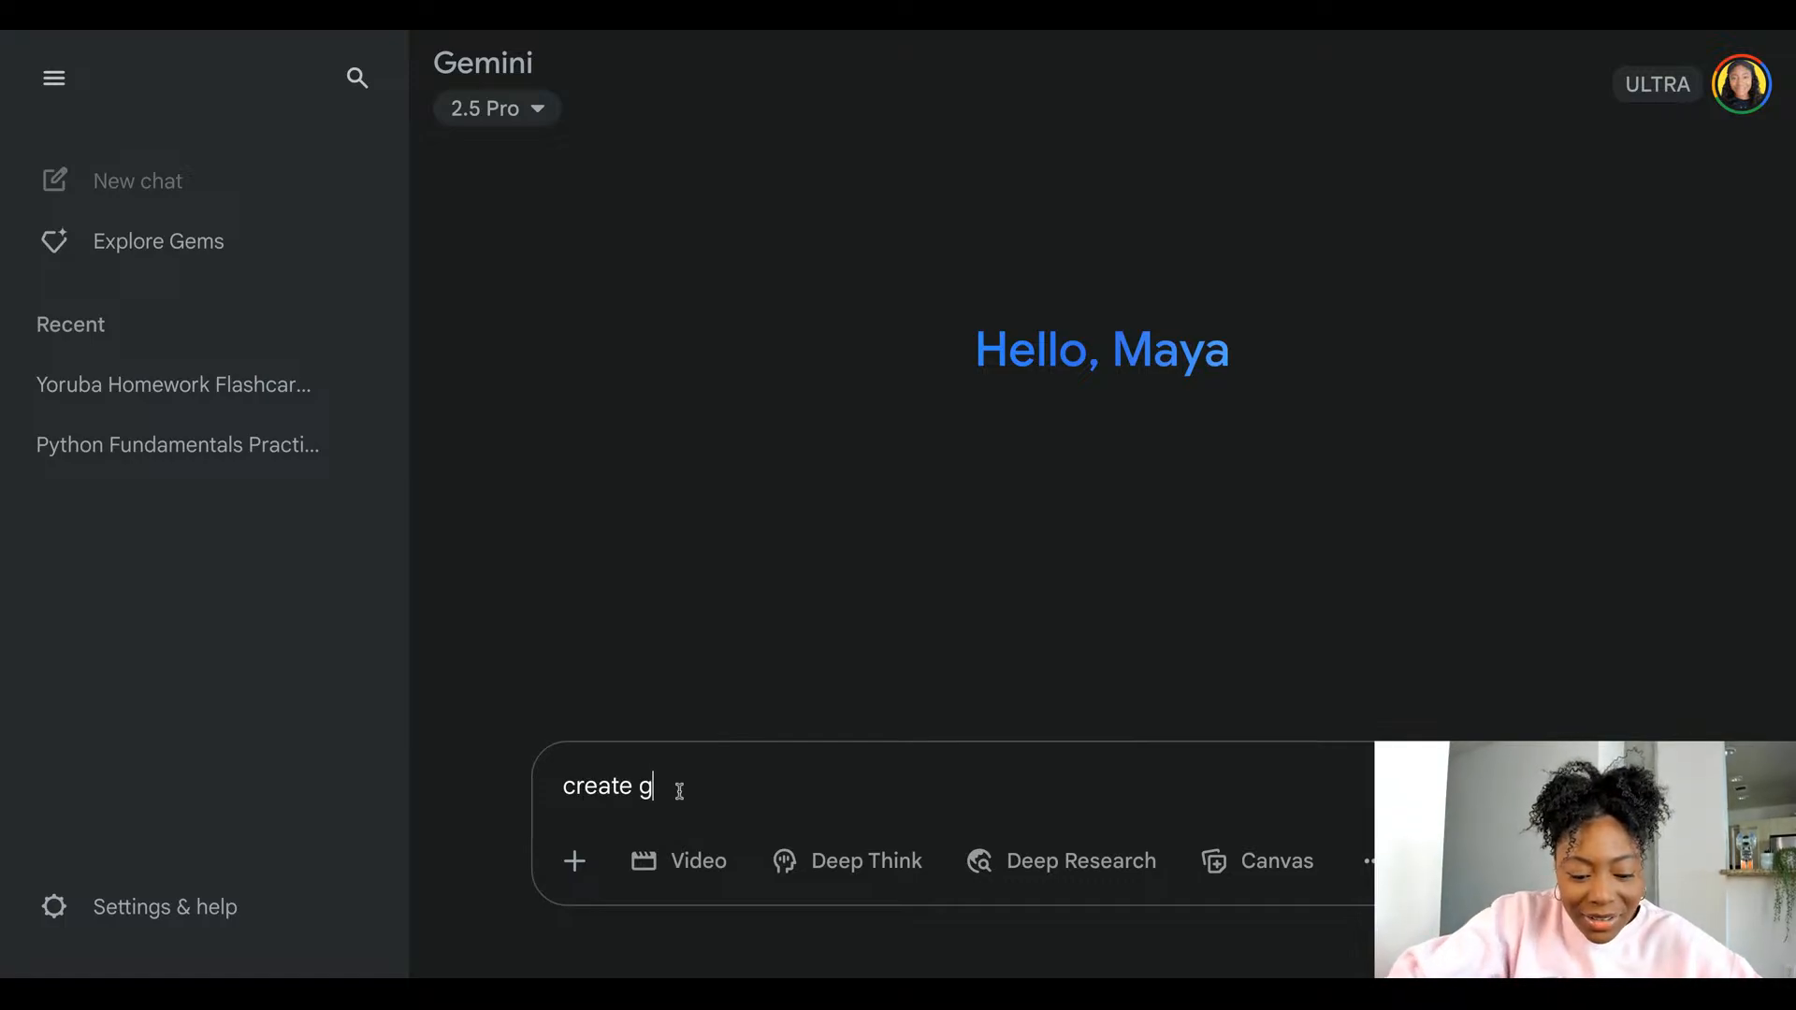
{"action": "key", "text": "BackSpace"}
{"action": "type", "text": "flashcards for a beginner le"}
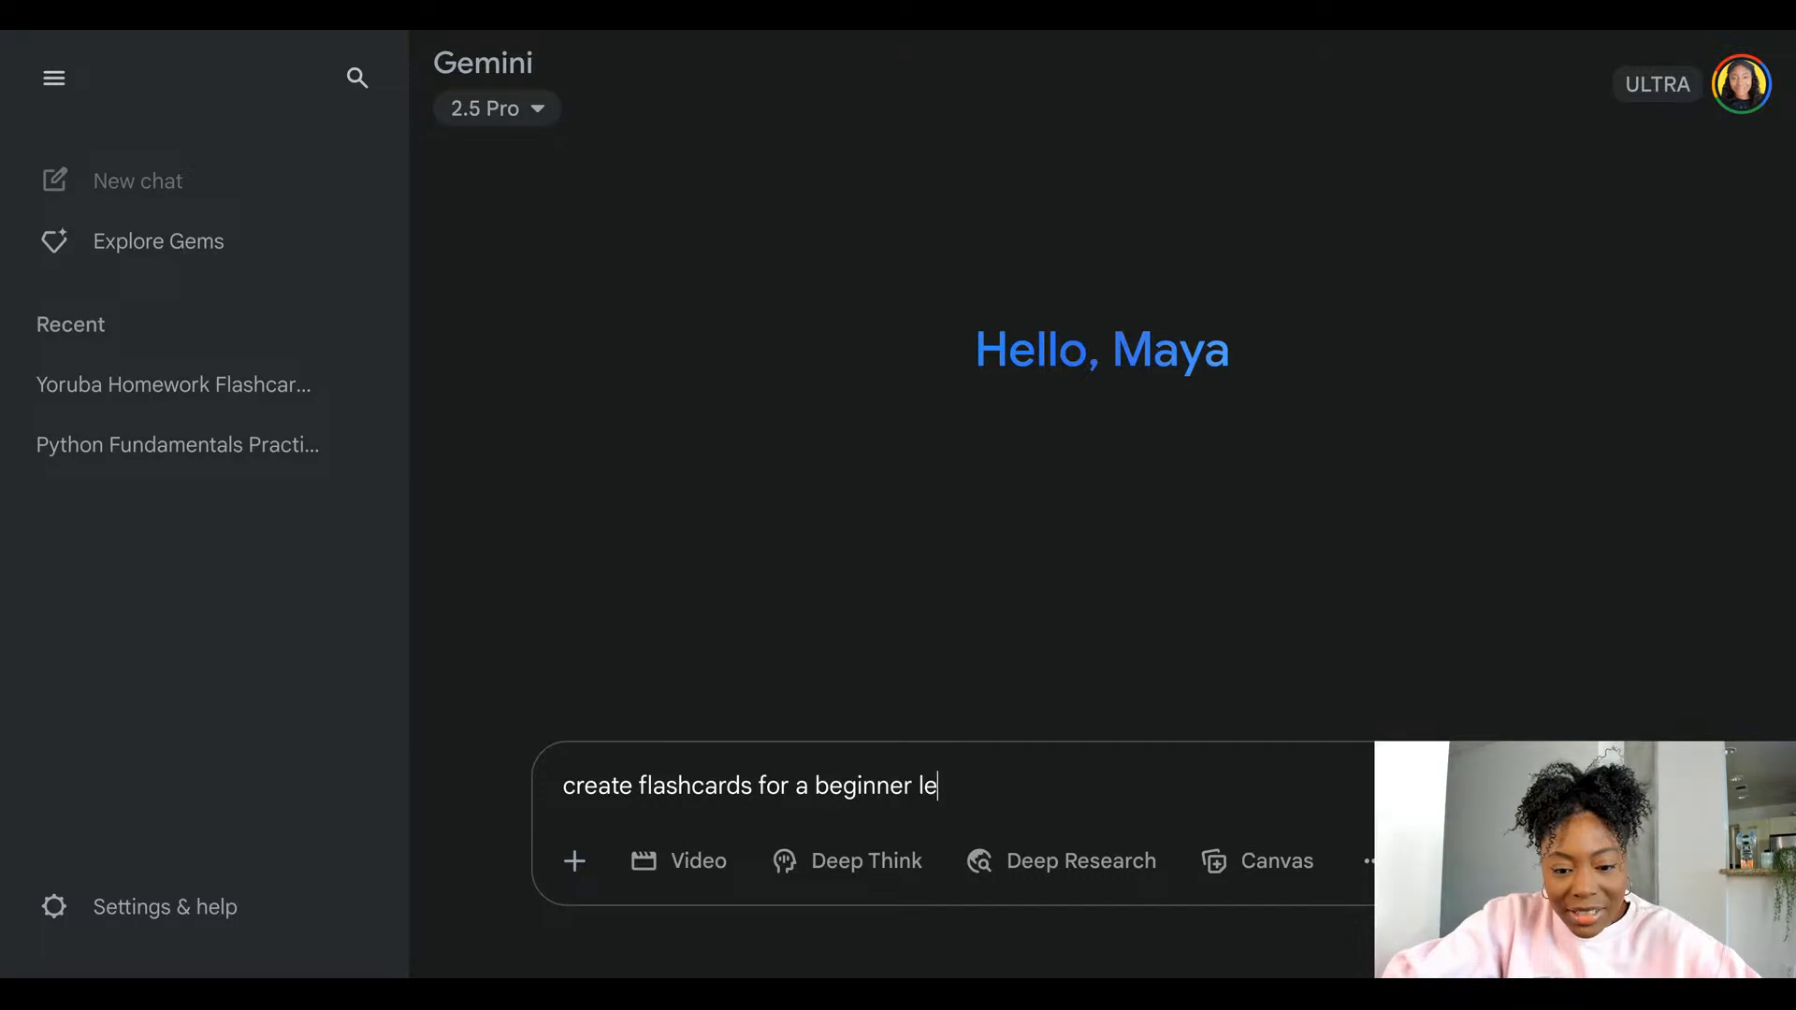
{"action": "type", "text": "arning Yoruba"}
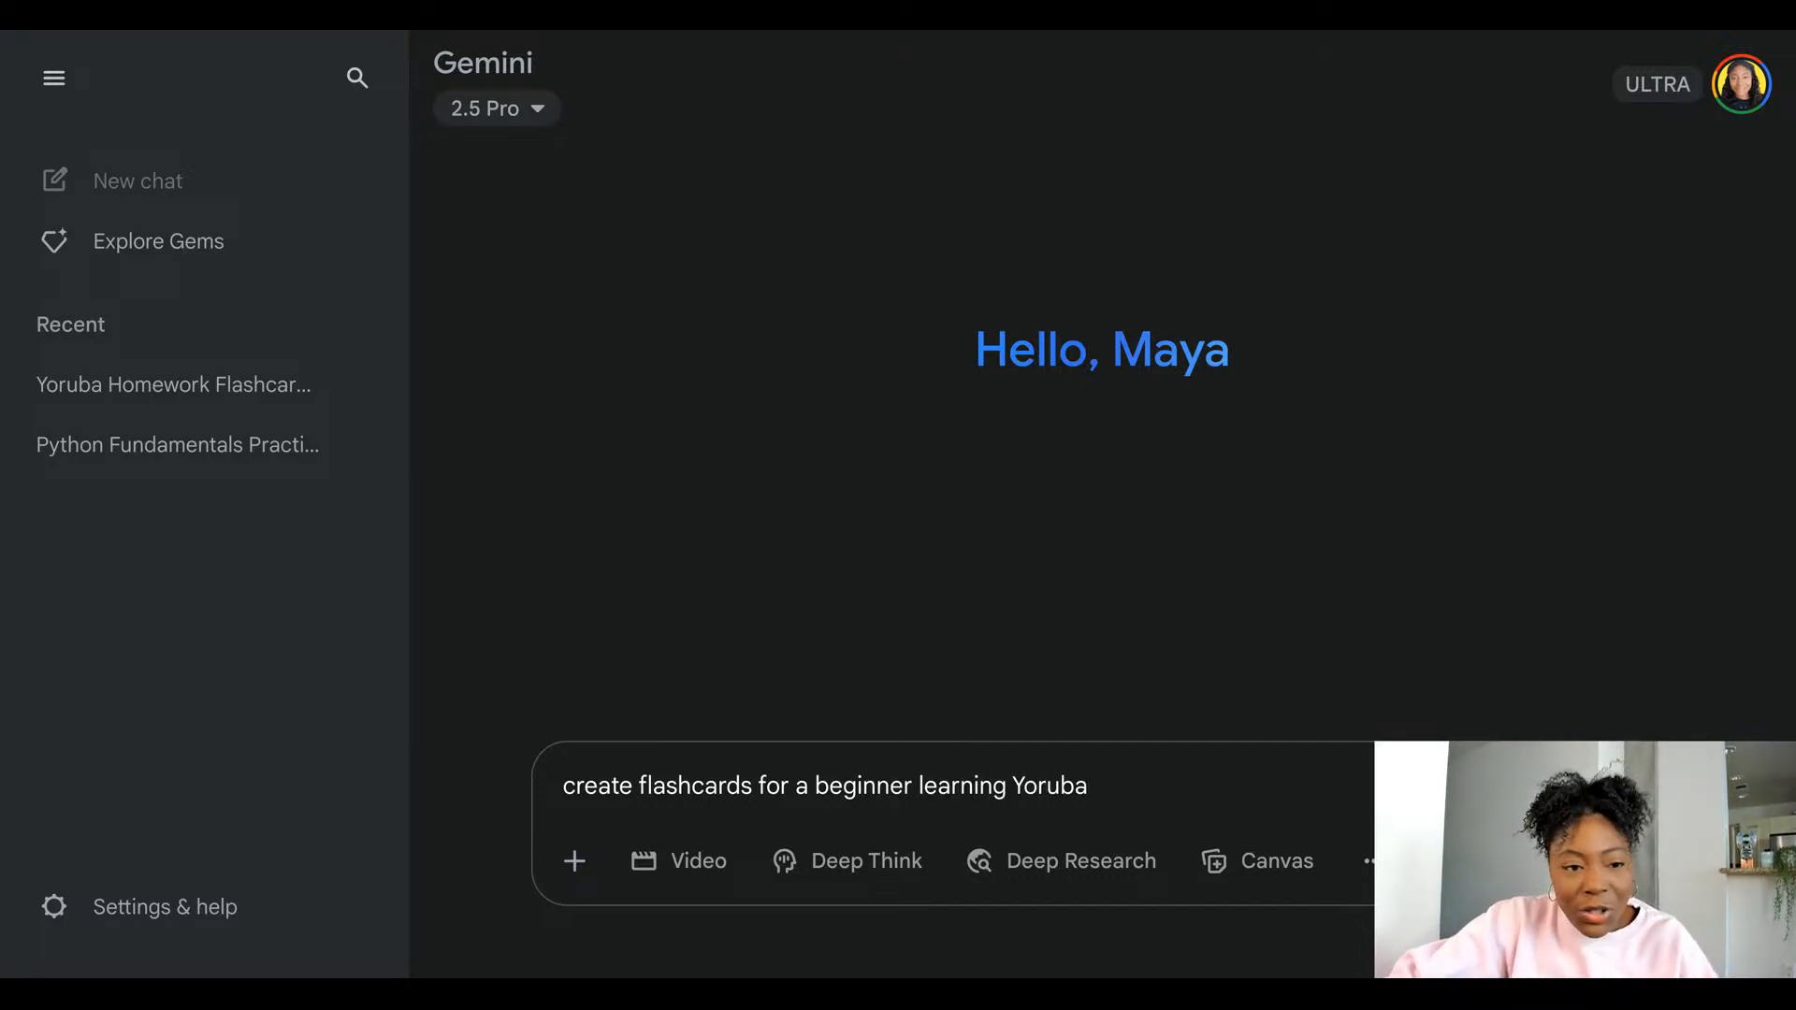
{"action": "key", "text": "Return"}
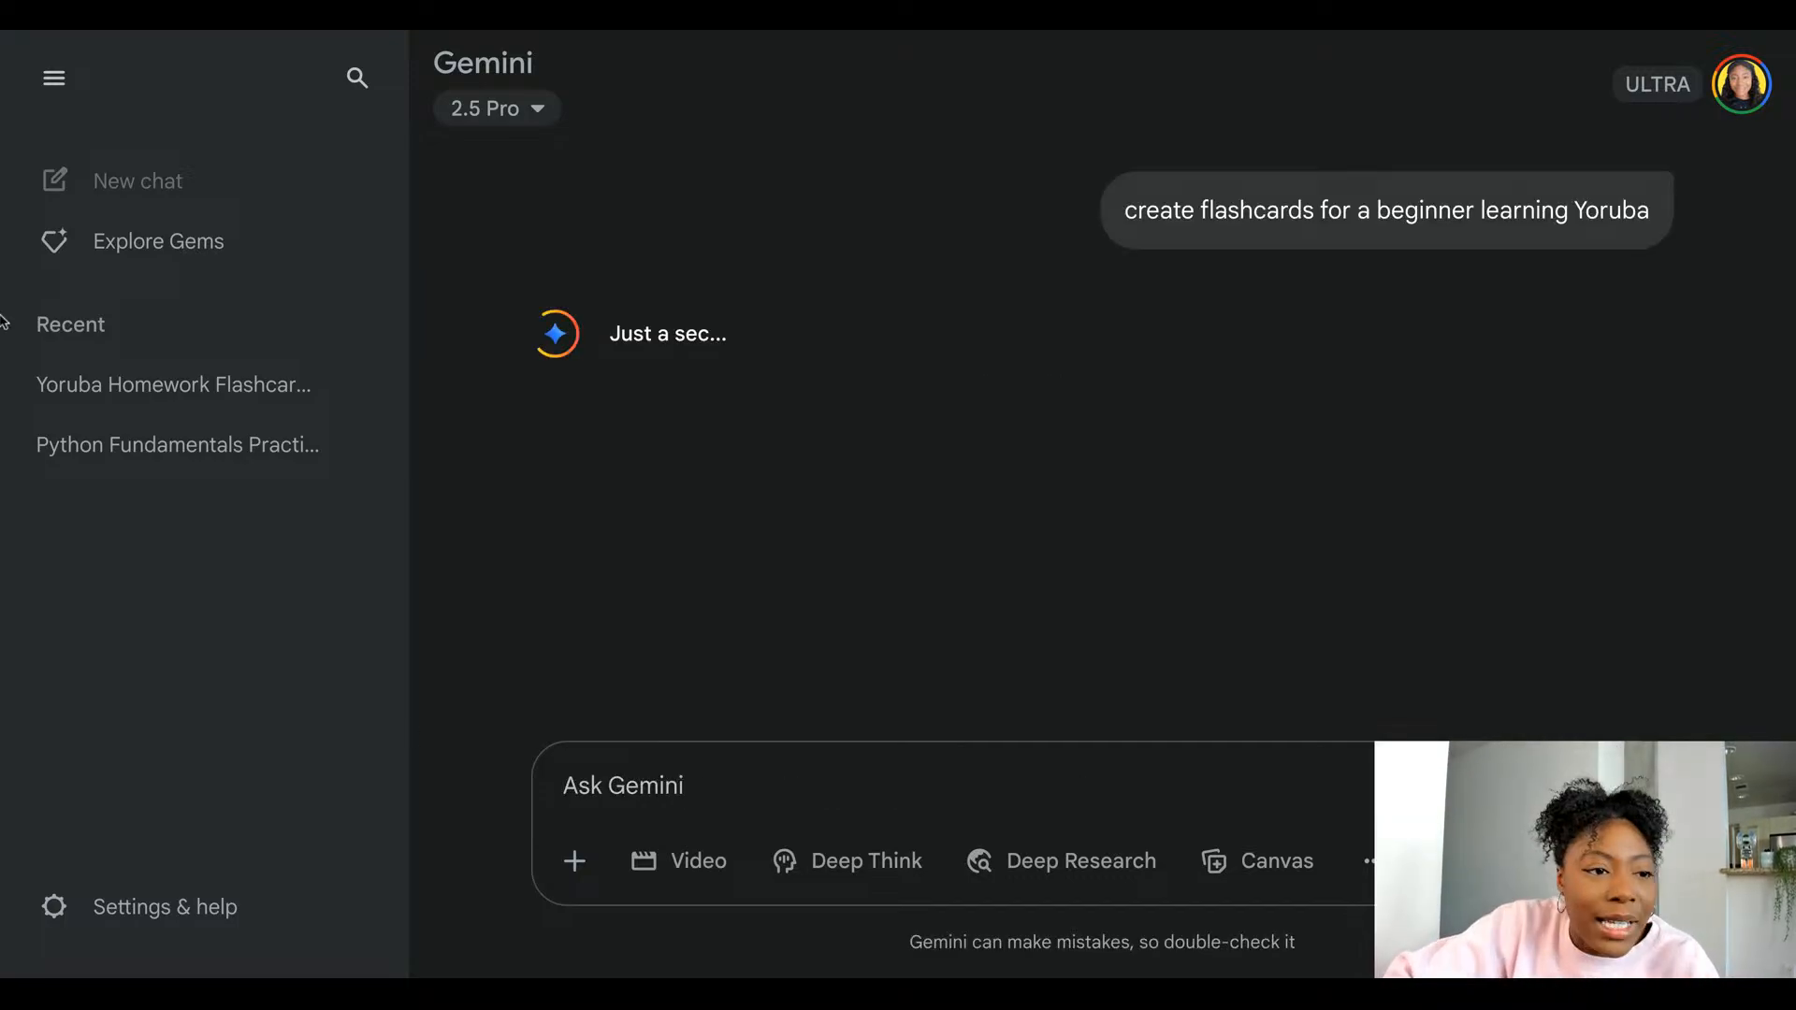
{"action": "left_click", "coordinate": [54, 82]}
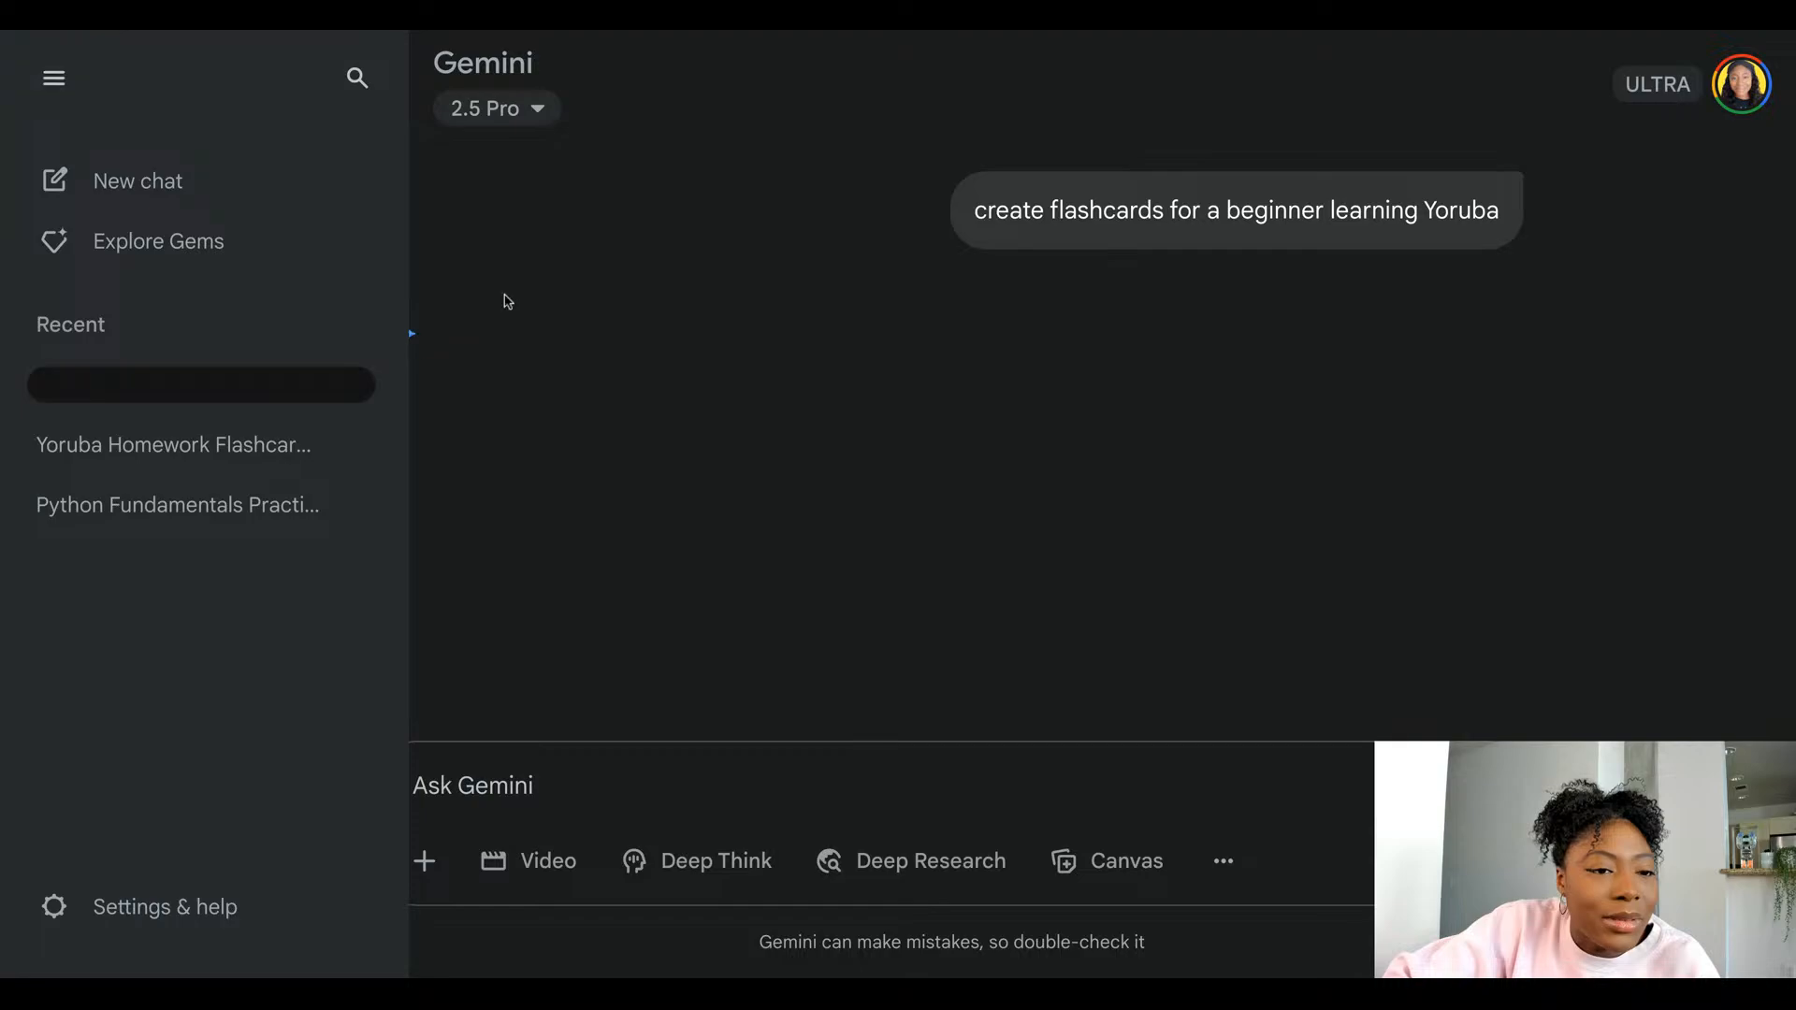
{"action": "left_click", "coordinate": [54, 79]}
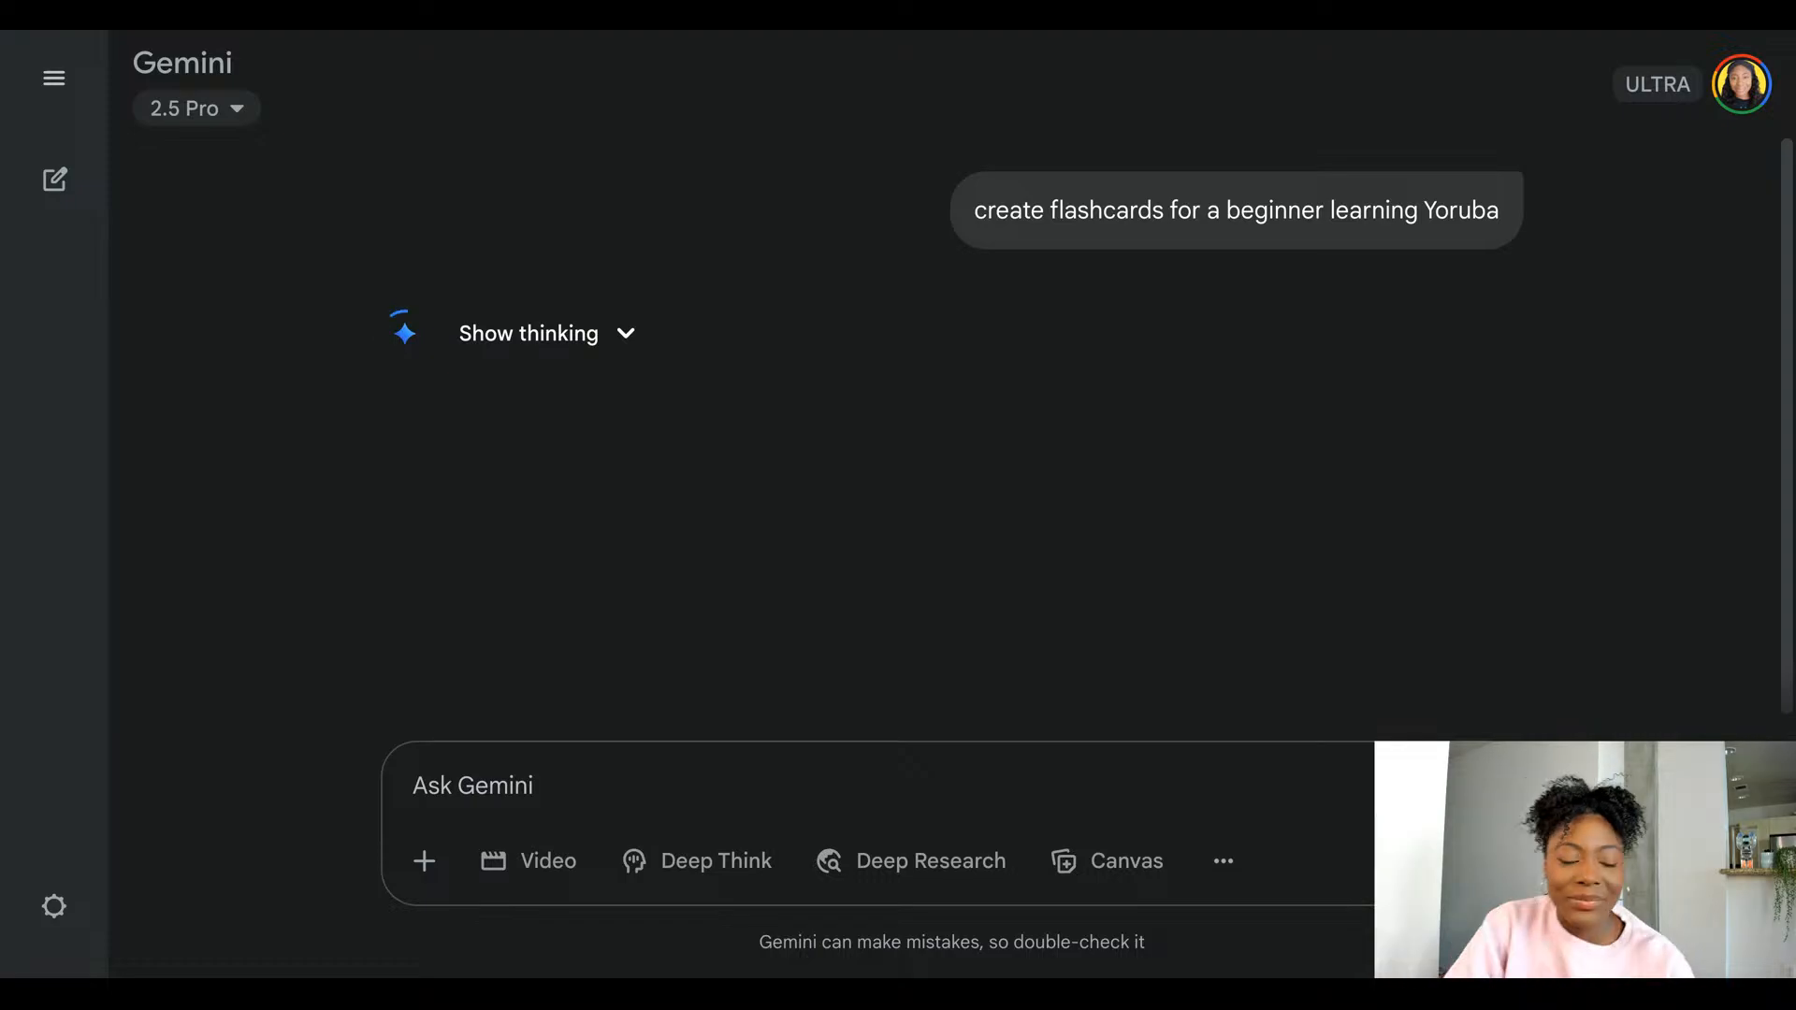
- Expand the response's thinking and read through the reasoning and the beginner Yoruba flashcards
{"action": "left_click", "coordinate": [528, 333]}
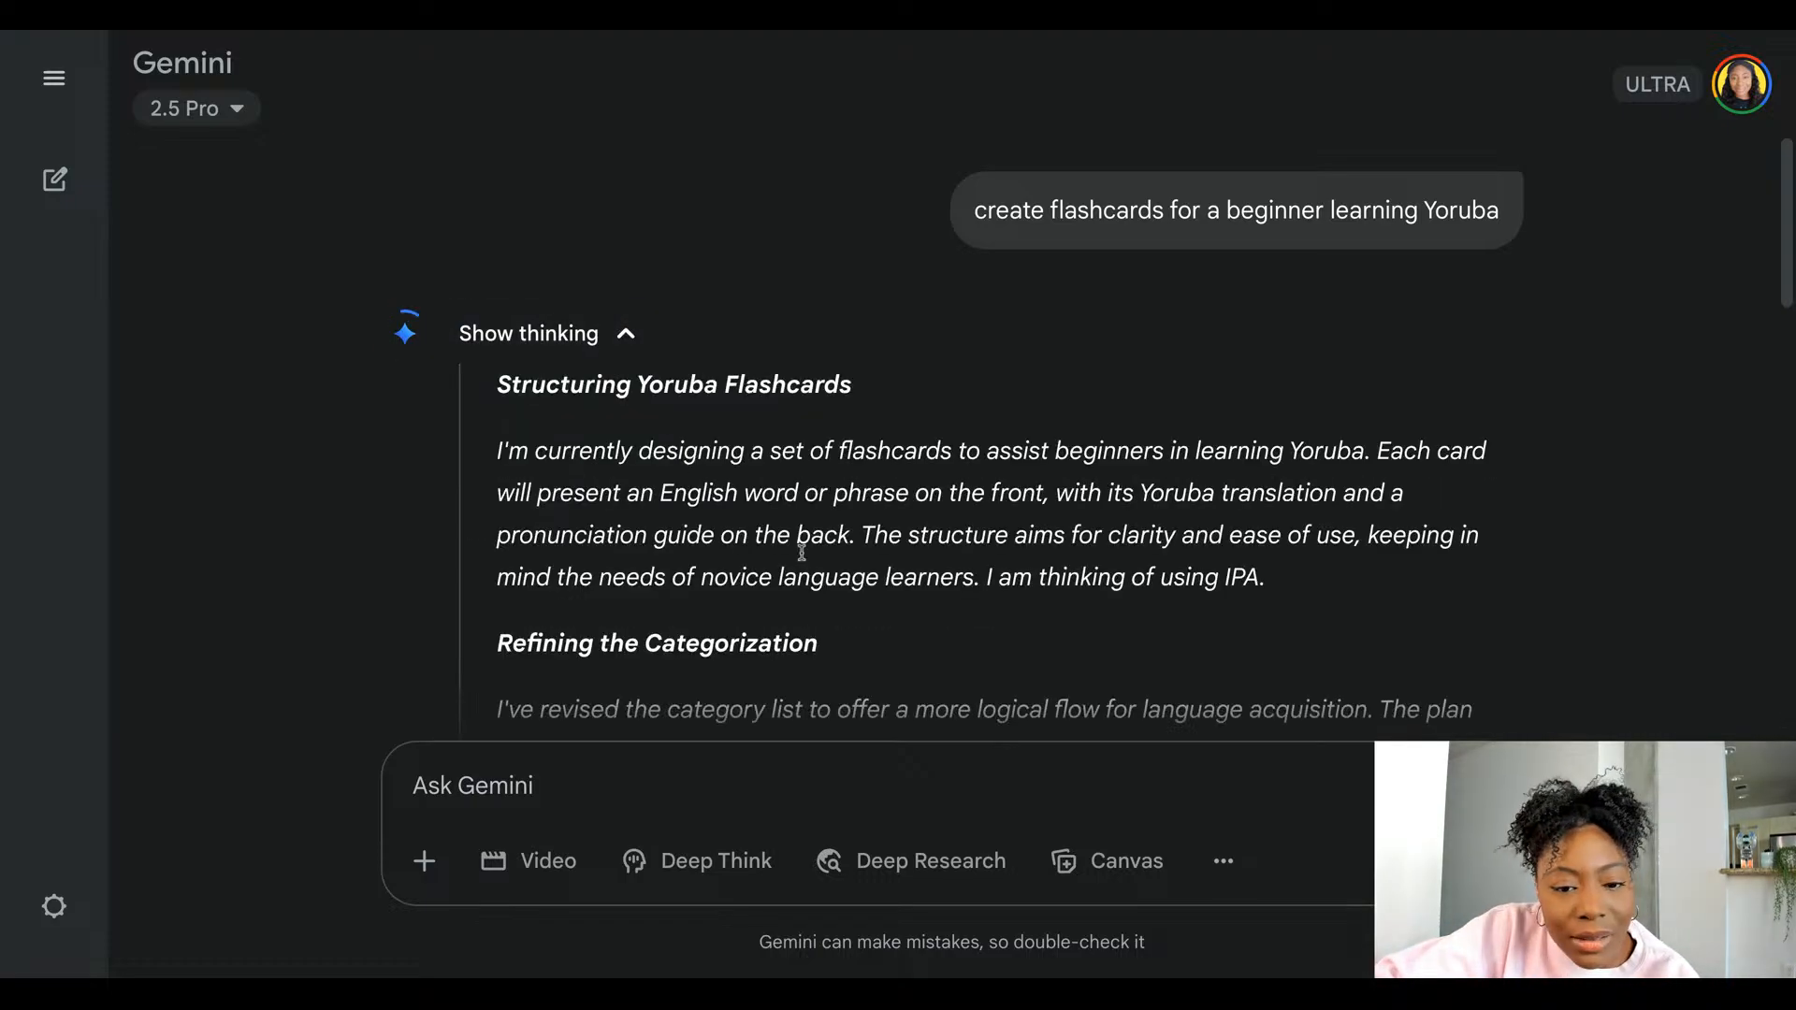
{"action": "scroll", "coordinate": [802, 552], "scroll_direction": "down", "scroll_amount": 1}
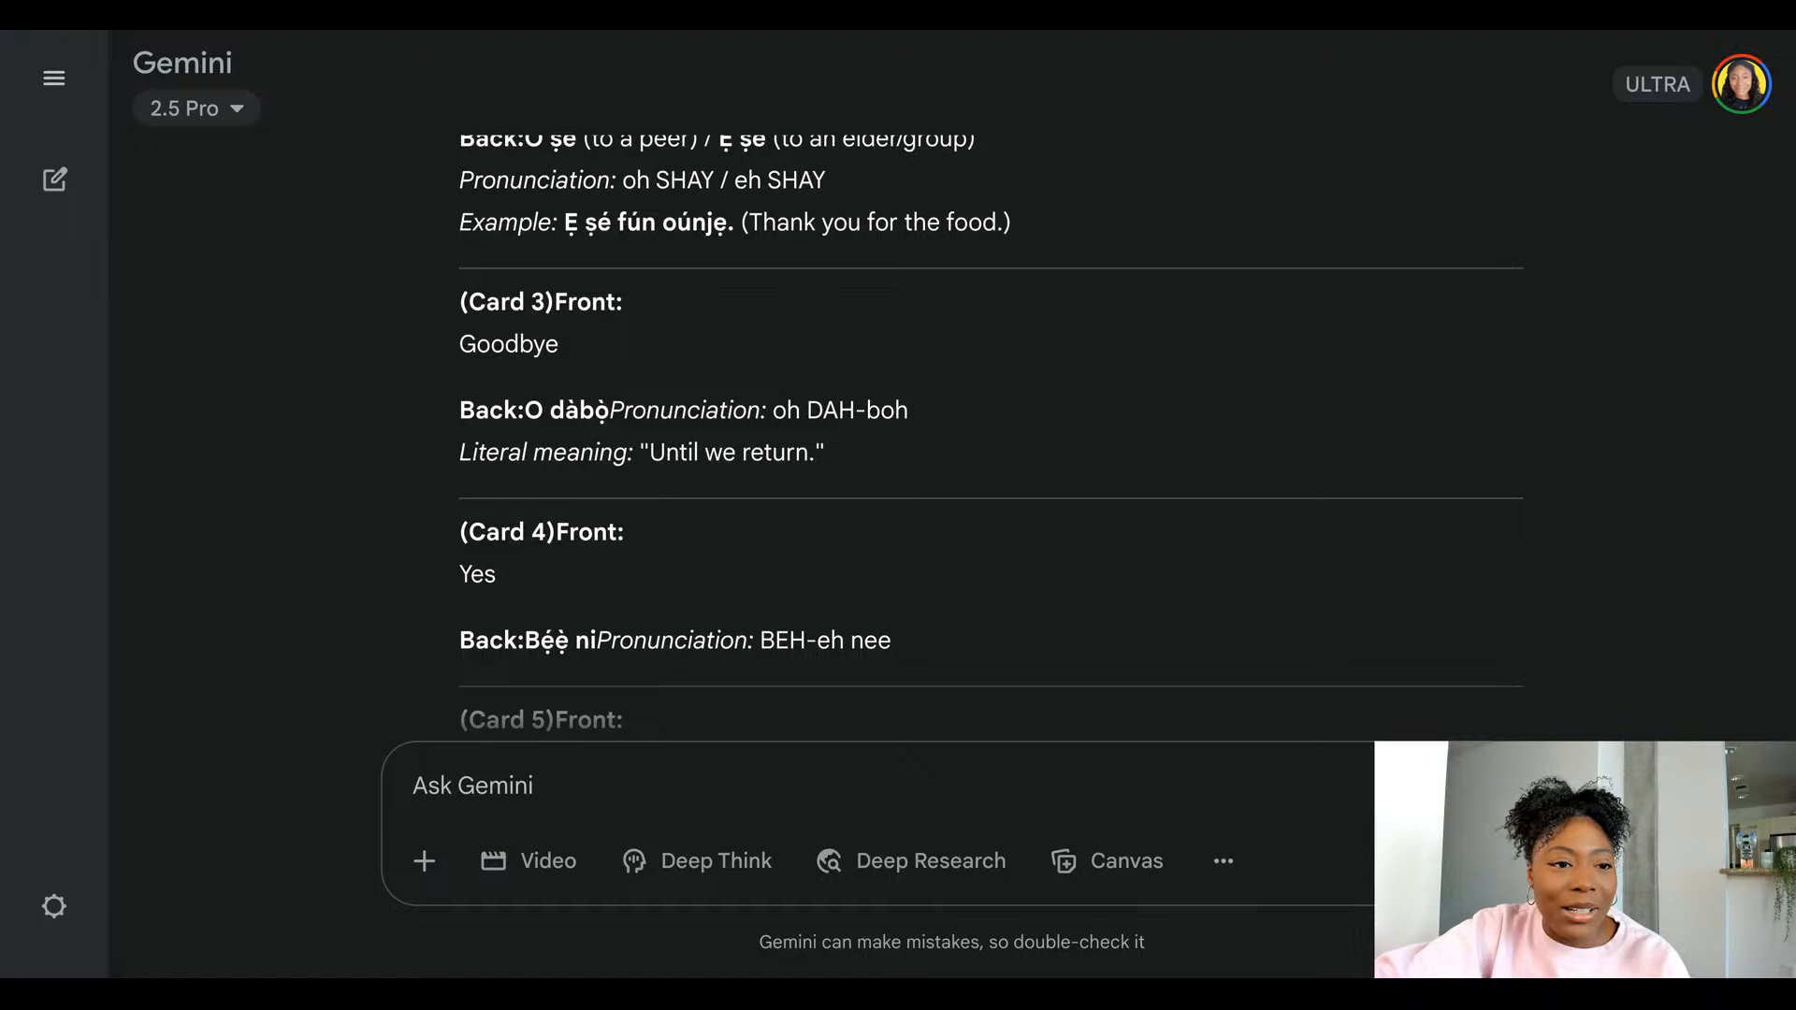
- Return to the earlier Python fundamentals chat and open its Python Fundamentals Quiz
{"action": "mouse_move", "coordinate": [60, 200]}
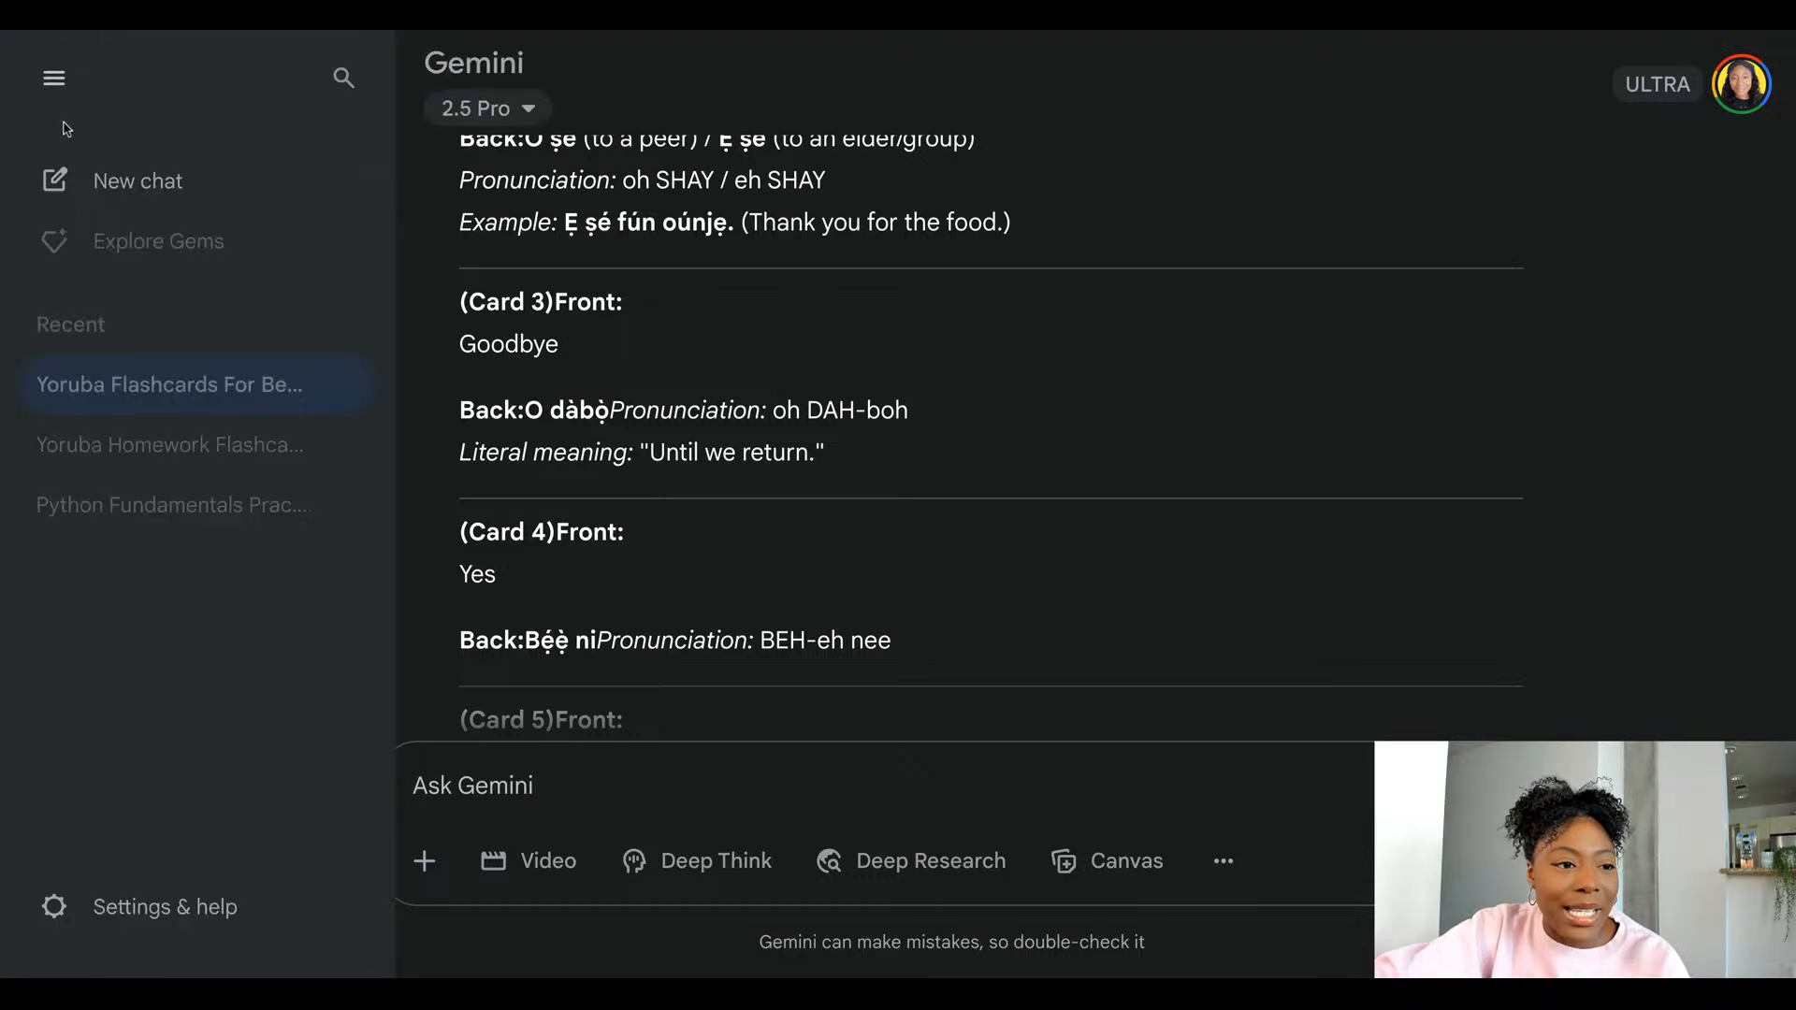
{"action": "left_click", "coordinate": [153, 513]}
{"action": "scroll", "coordinate": [979, 494], "scroll_direction": "down", "scroll_amount": 10}
{"action": "scroll", "coordinate": [993, 506], "scroll_direction": "up", "scroll_amount": 15}
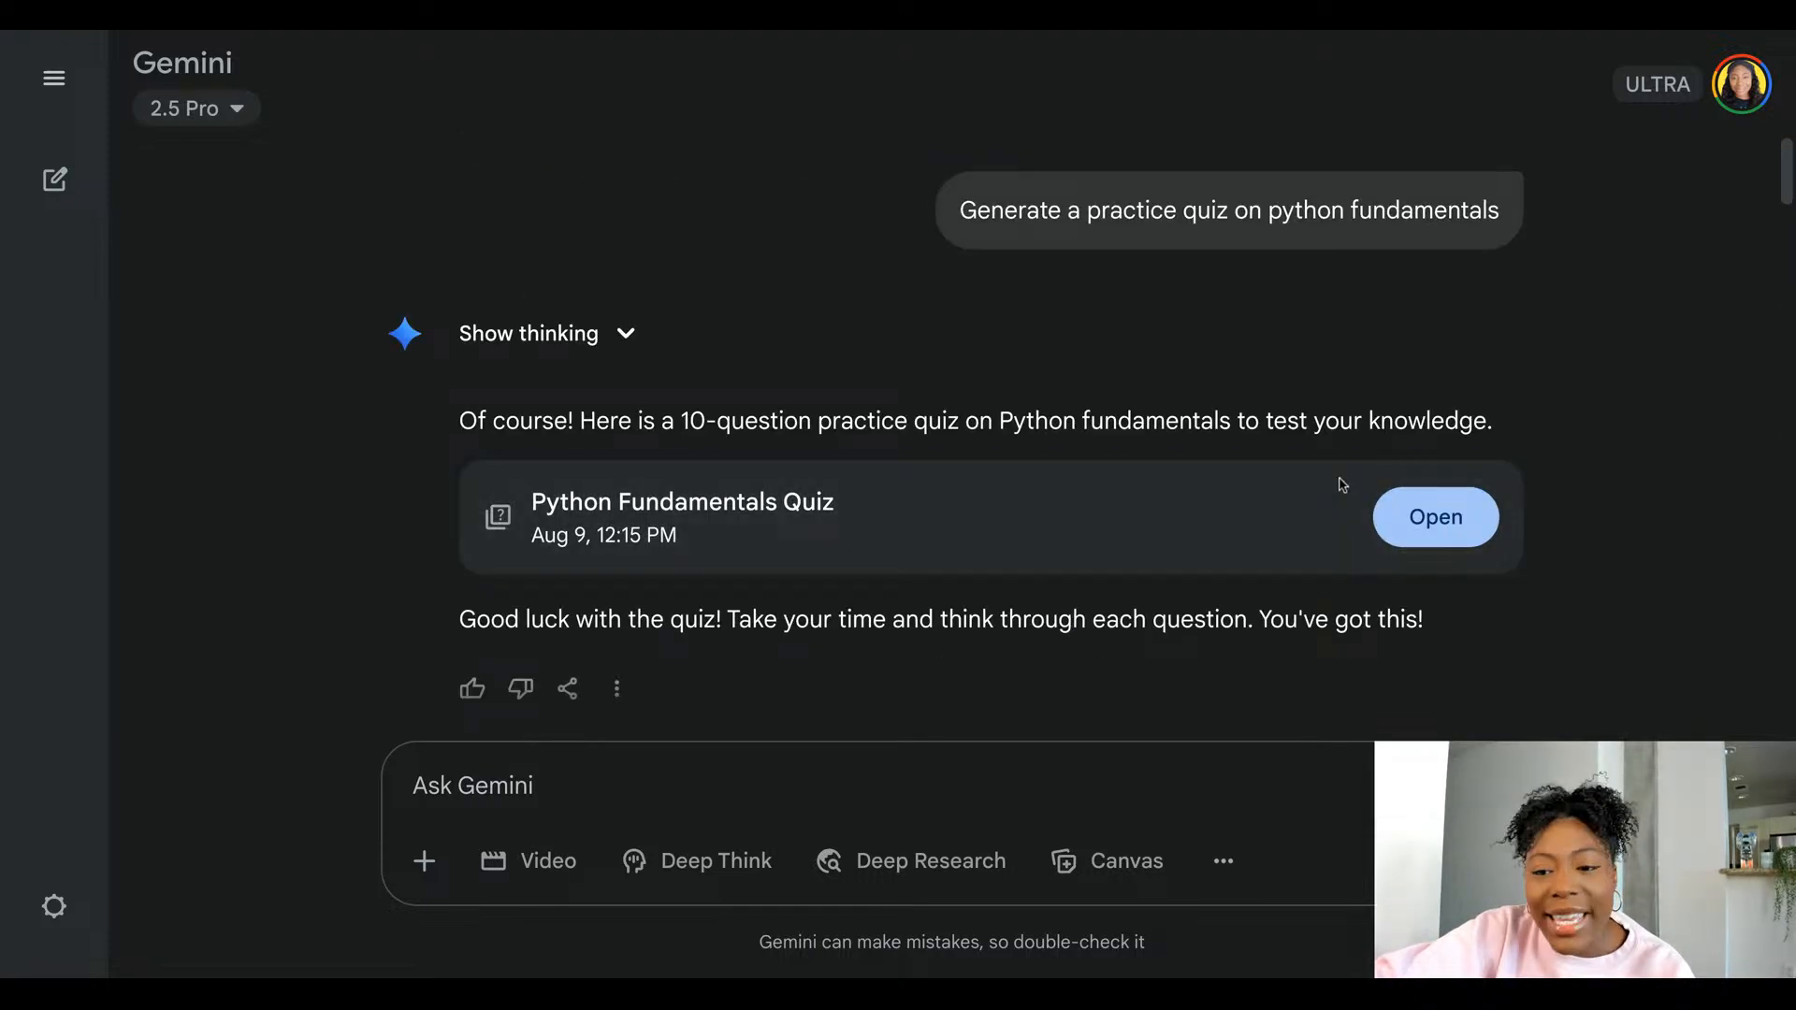
{"action": "left_click", "coordinate": [1431, 515]}
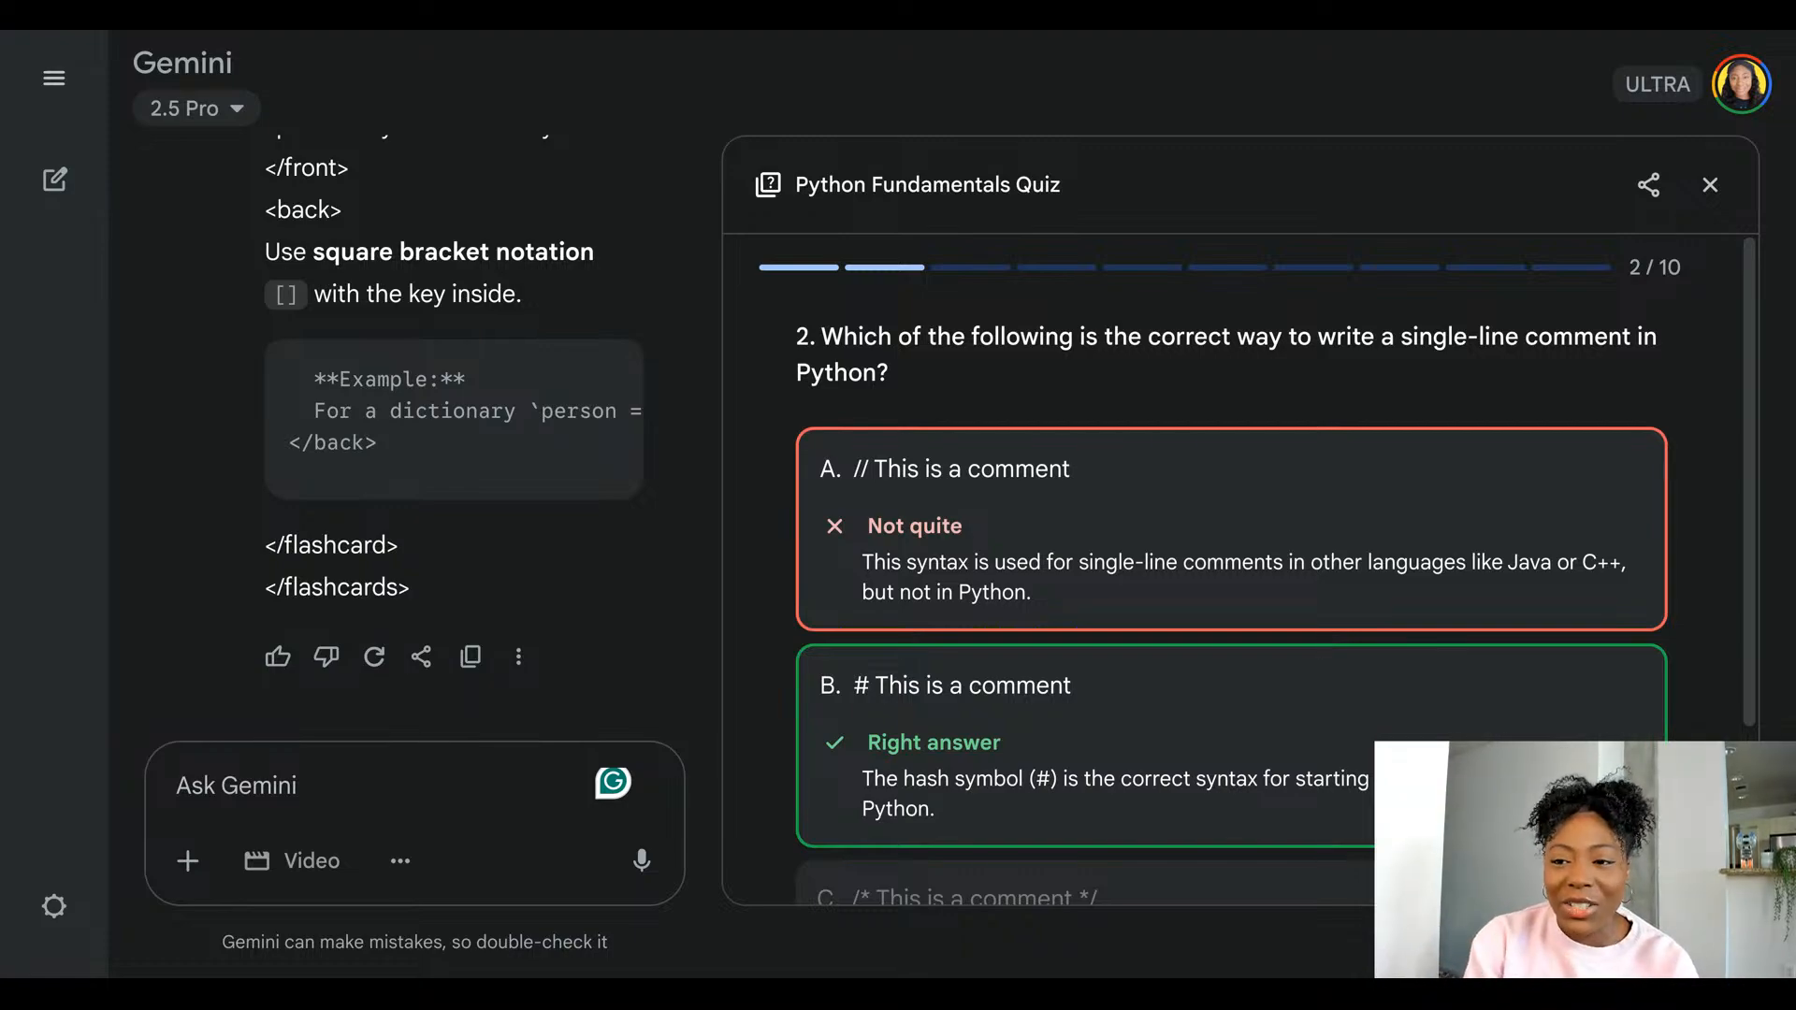
- Advance past question 2, pick an answer for question 3, and answer question 4 with "integer"
{"action": "scroll", "coordinate": [1231, 524], "scroll_direction": "down", "scroll_amount": 3}
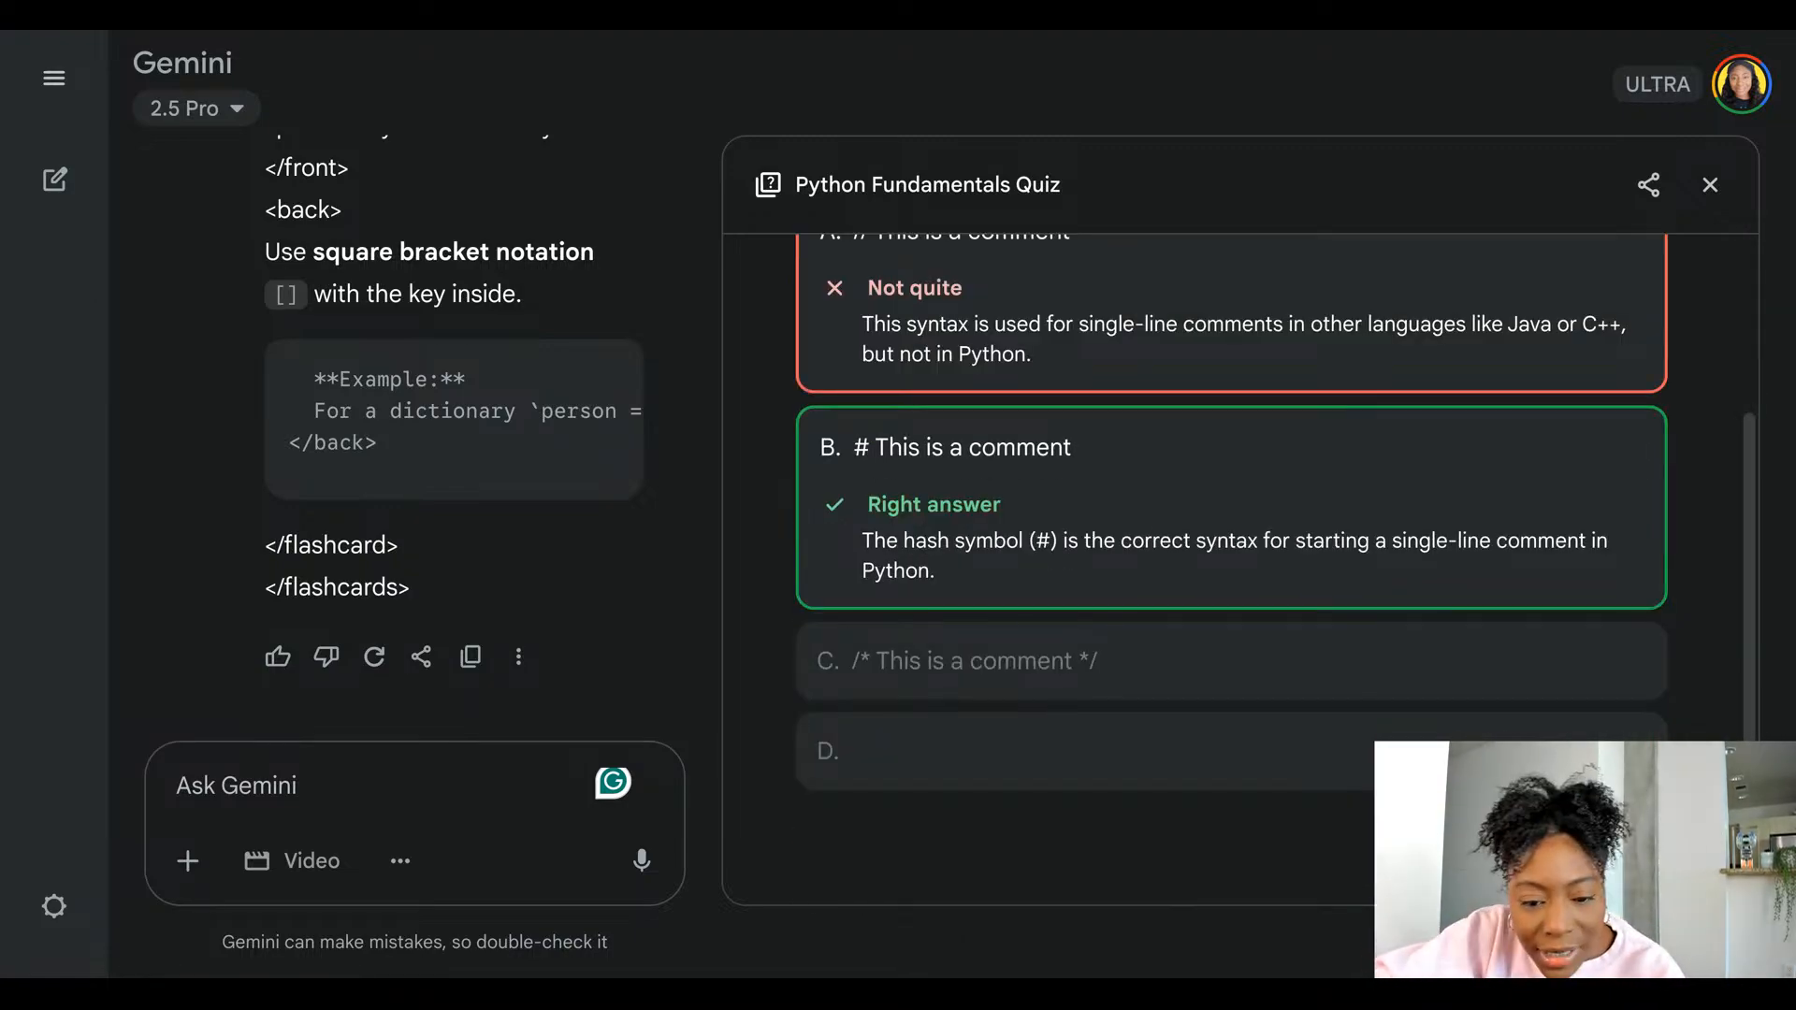
{"action": "left_click", "coordinate": [1619, 851]}
{"action": "left_click", "coordinate": [1206, 501]}
{"action": "scroll", "coordinate": [1239, 509], "scroll_direction": "down", "scroll_amount": 2}
{"action": "left_click", "coordinate": [1618, 851]}
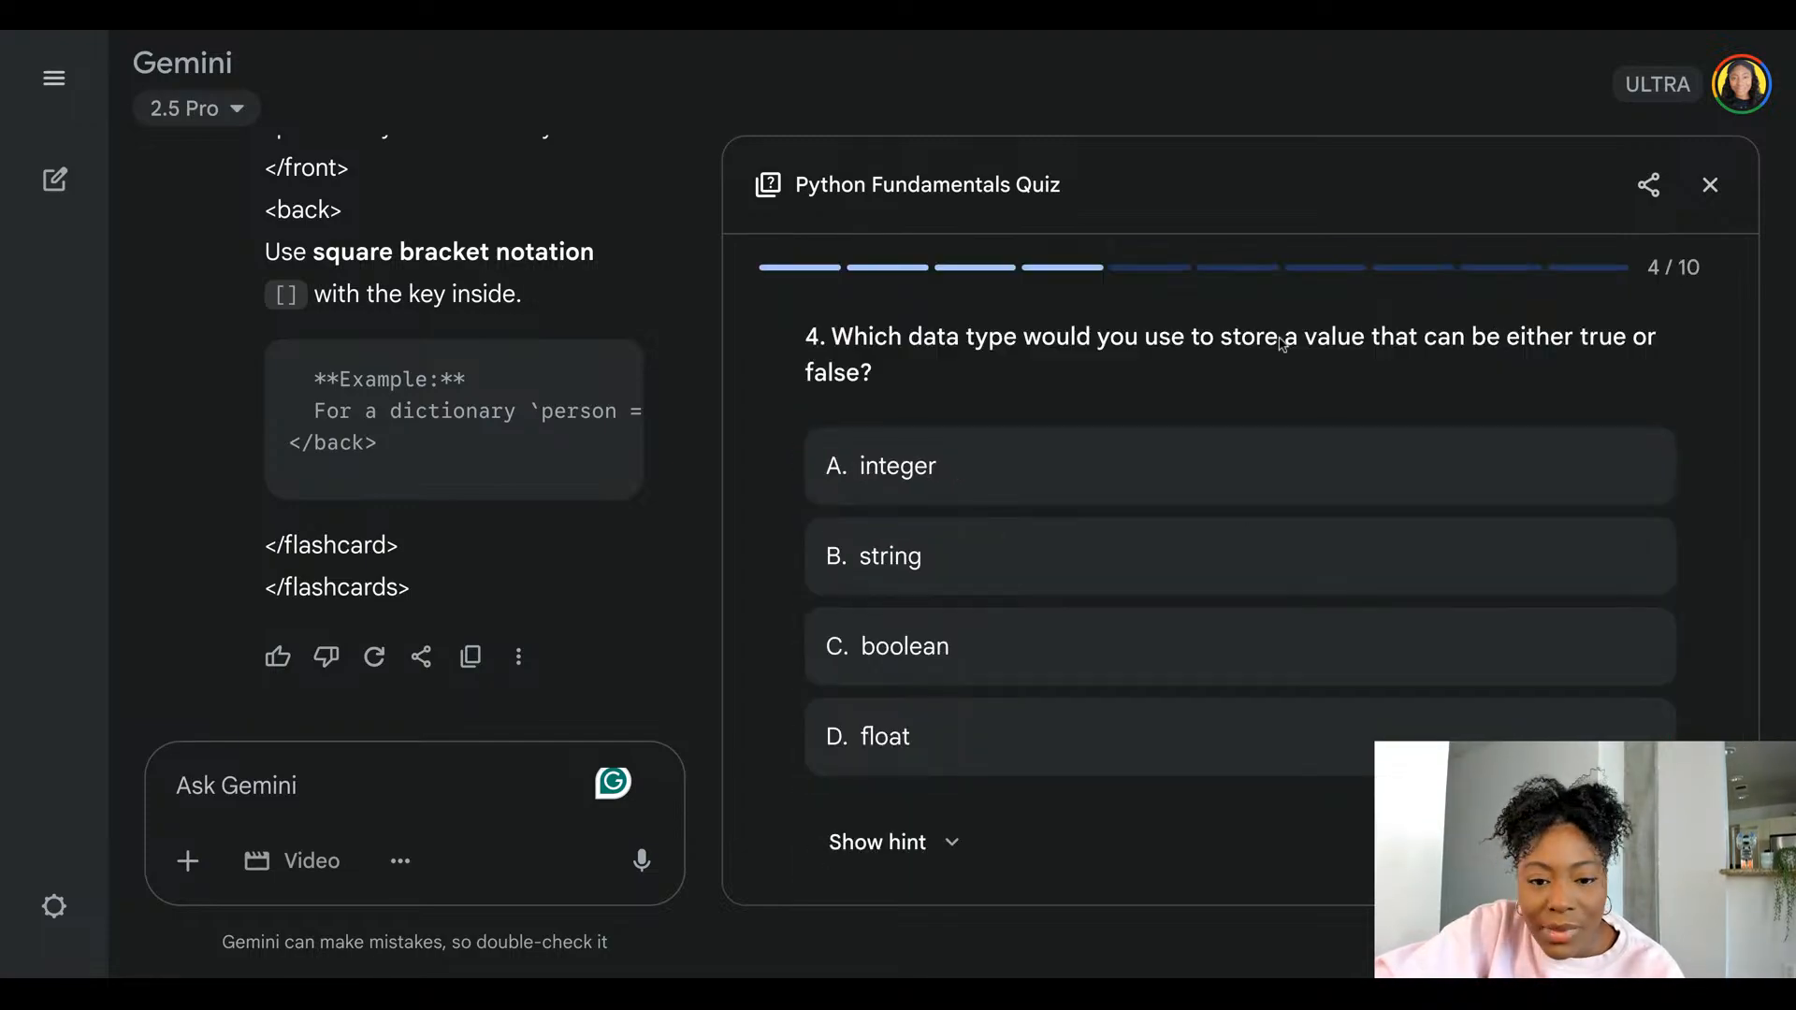
{"action": "left_click", "coordinate": [1247, 481]}
{"action": "scroll", "coordinate": [1231, 524], "scroll_direction": "down", "scroll_amount": 2}
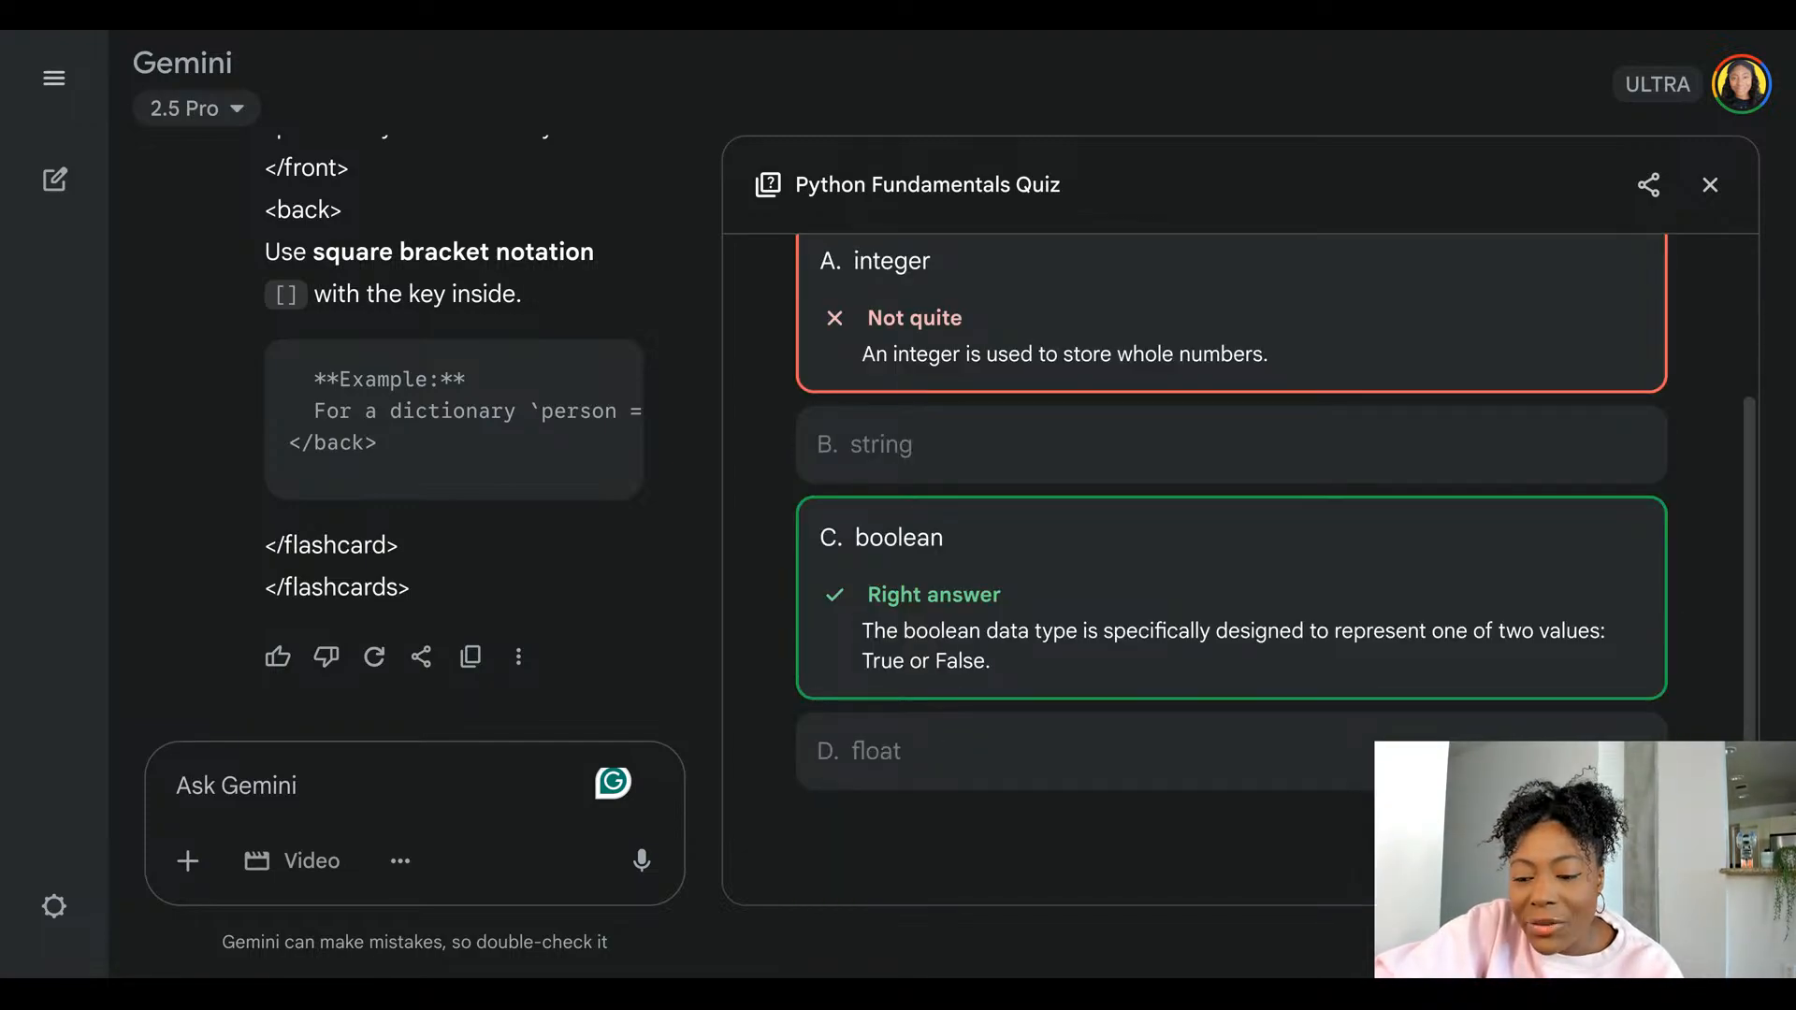
- Answer quiz question 5 with "['Hello', ' ', 'World']" and question 6 with "items.count()"
{"action": "left_click", "coordinate": [1618, 851]}
{"action": "left_click", "coordinate": [1242, 465]}
{"action": "scroll", "coordinate": [1488, 729], "scroll_direction": "down", "scroll_amount": 2}
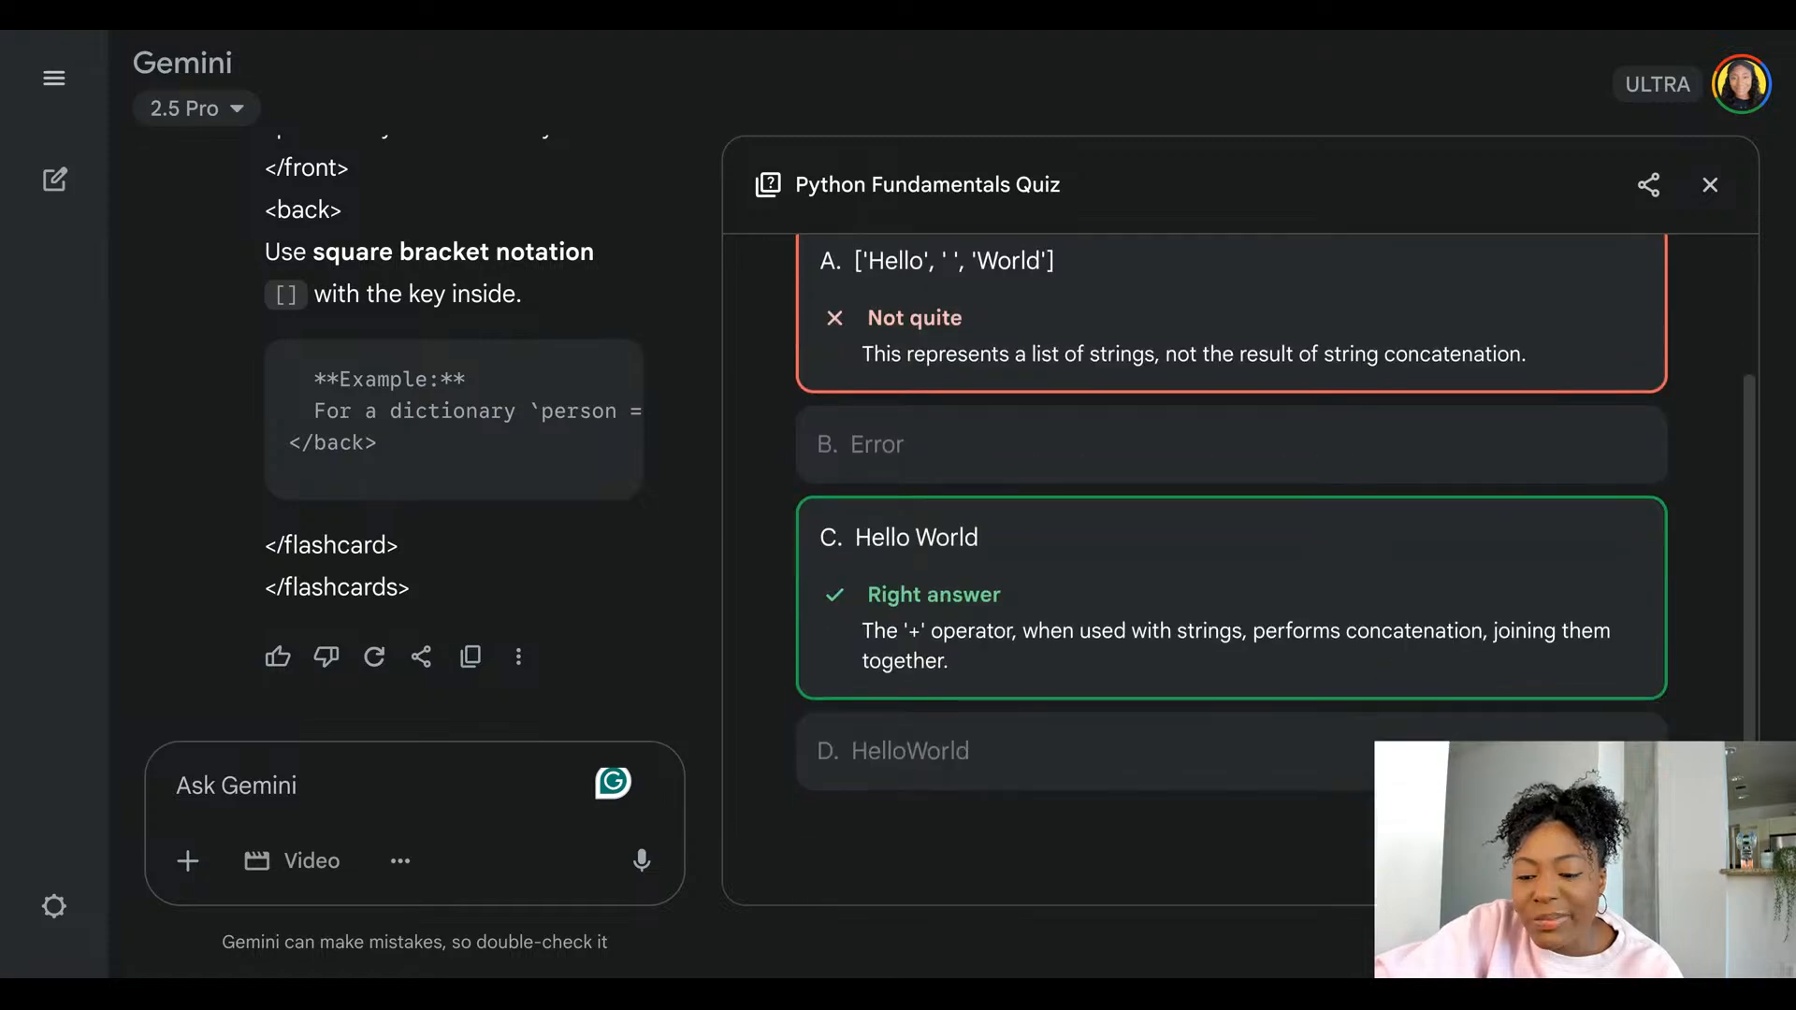
{"action": "left_click", "coordinate": [1619, 851]}
{"action": "left_click", "coordinate": [1154, 430]}
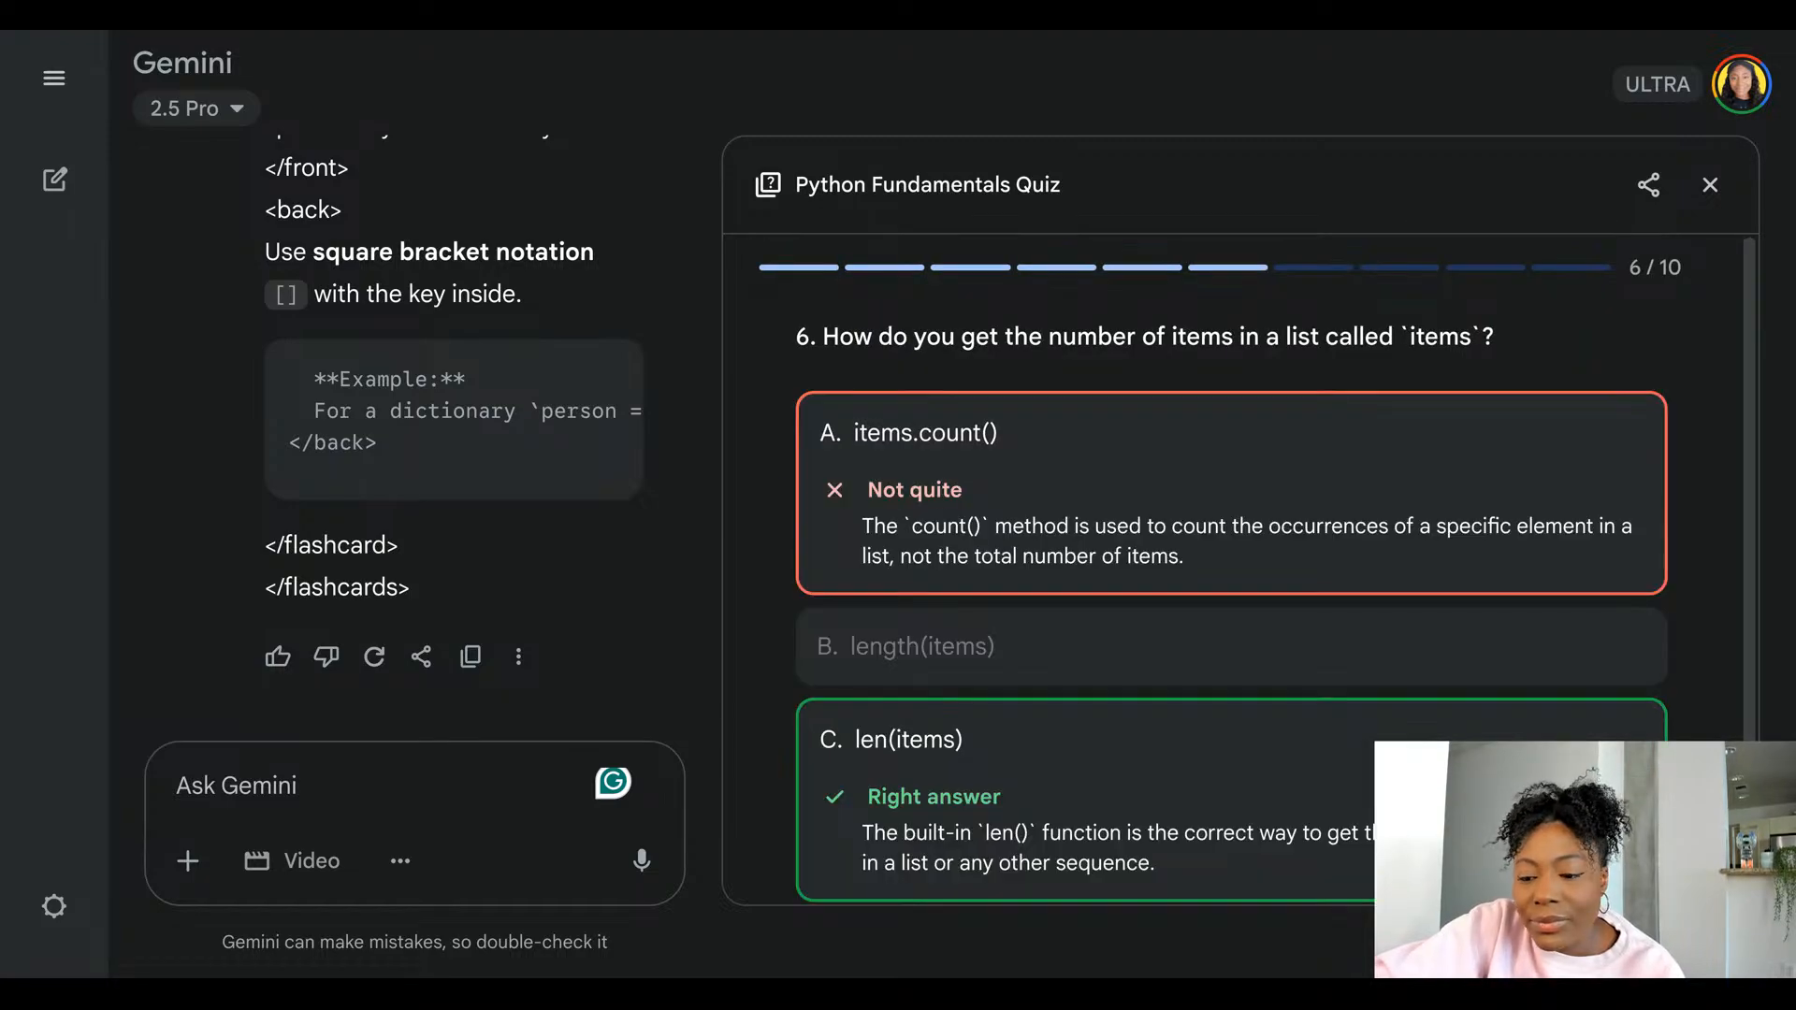
{"action": "scroll", "coordinate": [1154, 430], "scroll_direction": "down", "scroll_amount": 3}
- Answer quiz question 7 with option A, the curly-brace dictionary with colons, and question 8 with option A
{"action": "left_click", "coordinate": [1618, 851]}
{"action": "left_click", "coordinate": [1231, 439]}
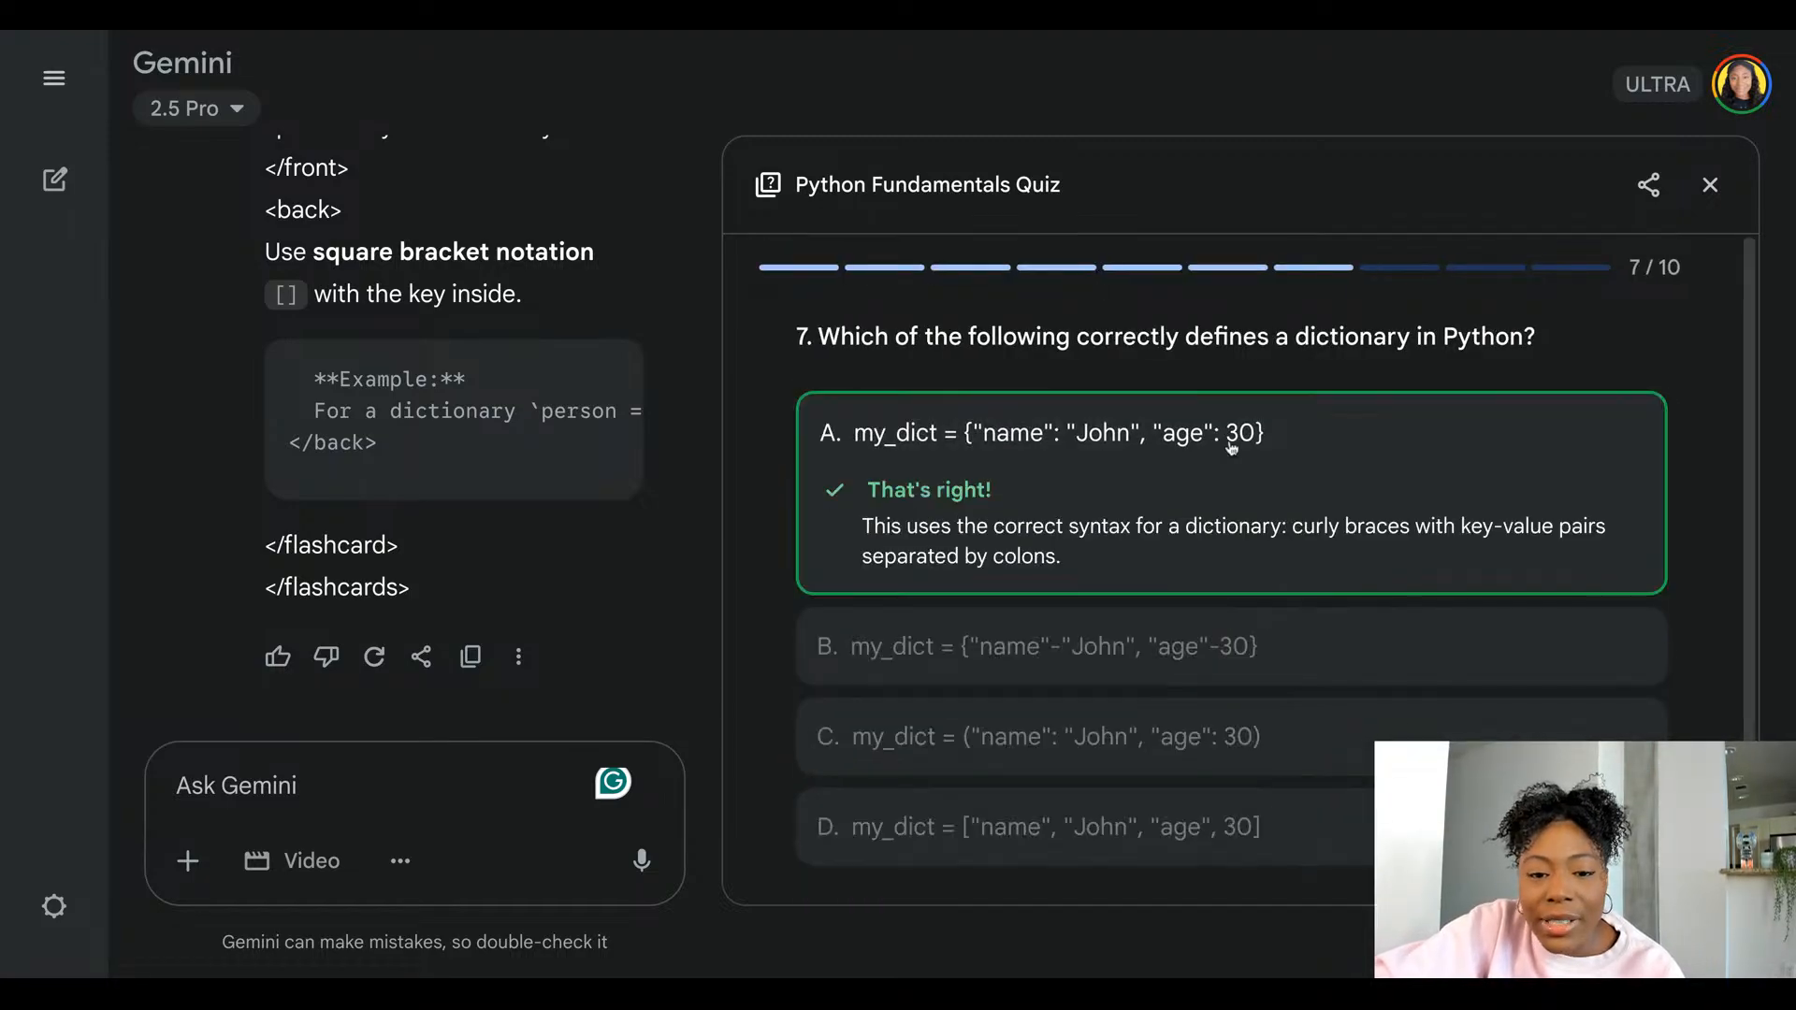
{"action": "scroll", "coordinate": [1537, 737], "scroll_direction": "down", "scroll_amount": 1}
{"action": "left_click", "coordinate": [1618, 847]}
{"action": "left_click", "coordinate": [1196, 548]}
{"action": "scroll", "coordinate": [1535, 725], "scroll_direction": "down", "scroll_amount": 5}
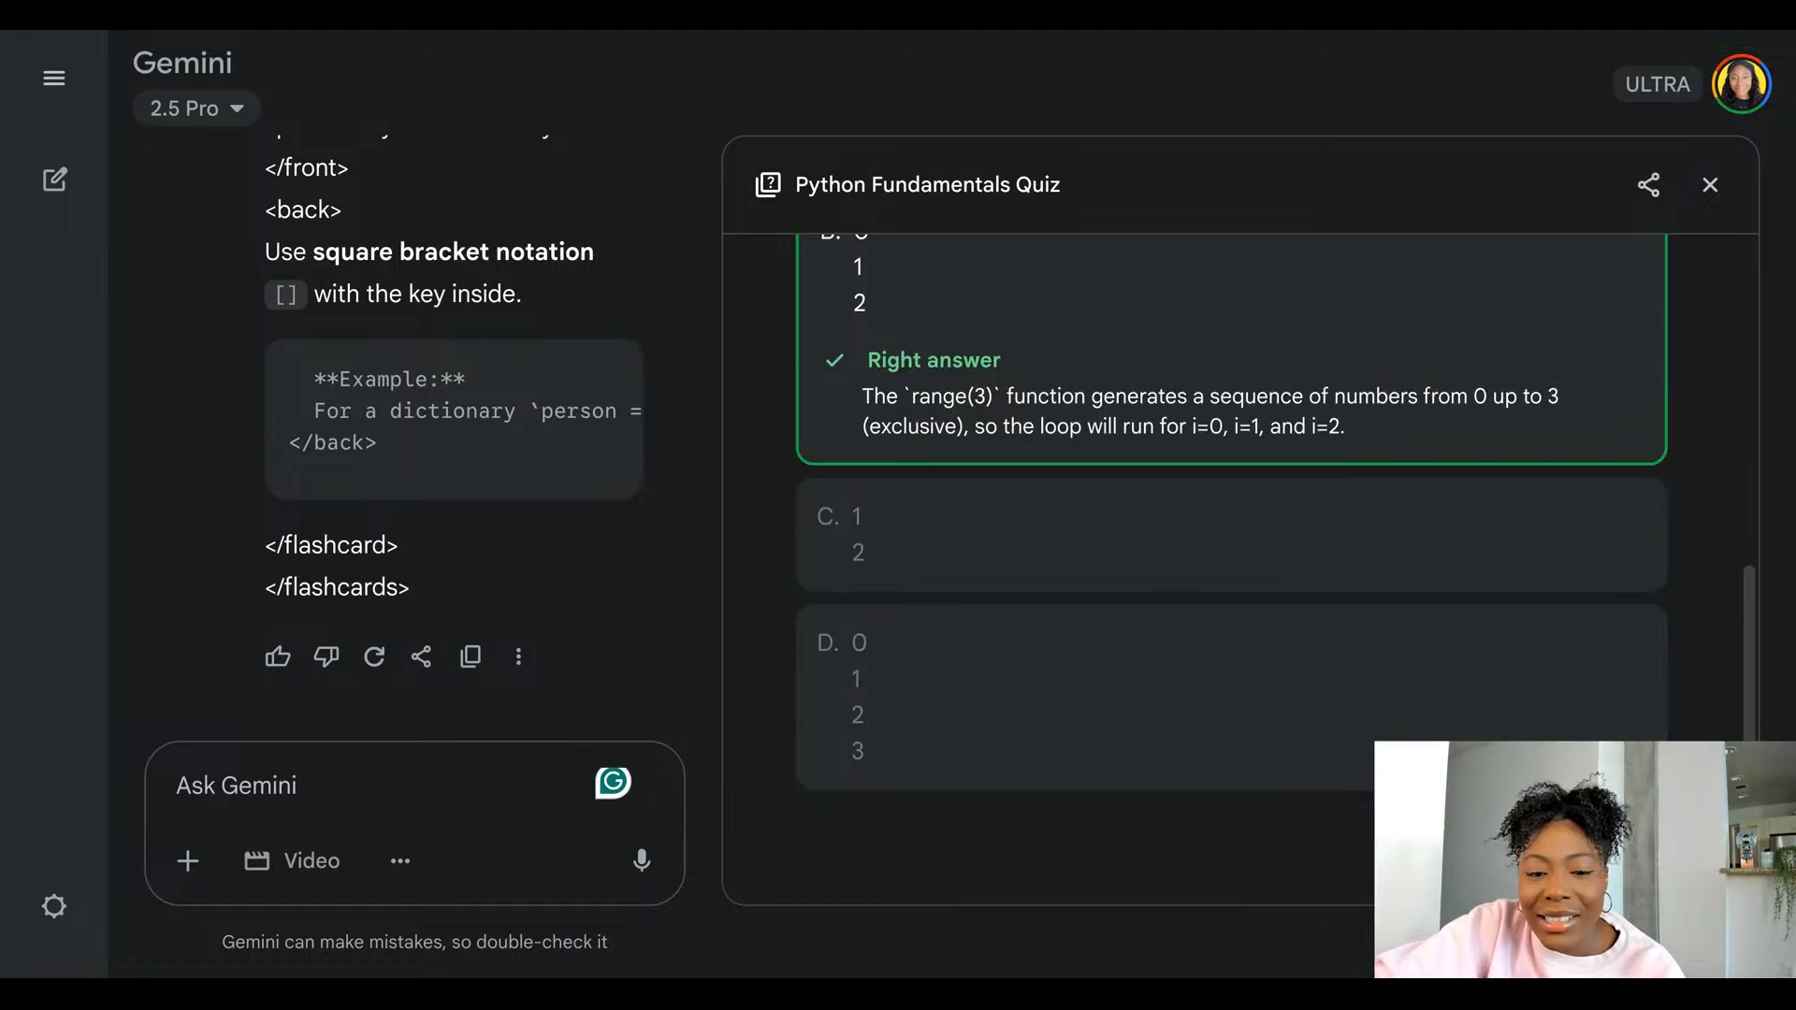
- Answer quiz question 9 with "def" and question 10 with "person.age", and finish the quiz
{"action": "left_click", "coordinate": [1619, 846]}
{"action": "left_click", "coordinate": [1223, 441]}
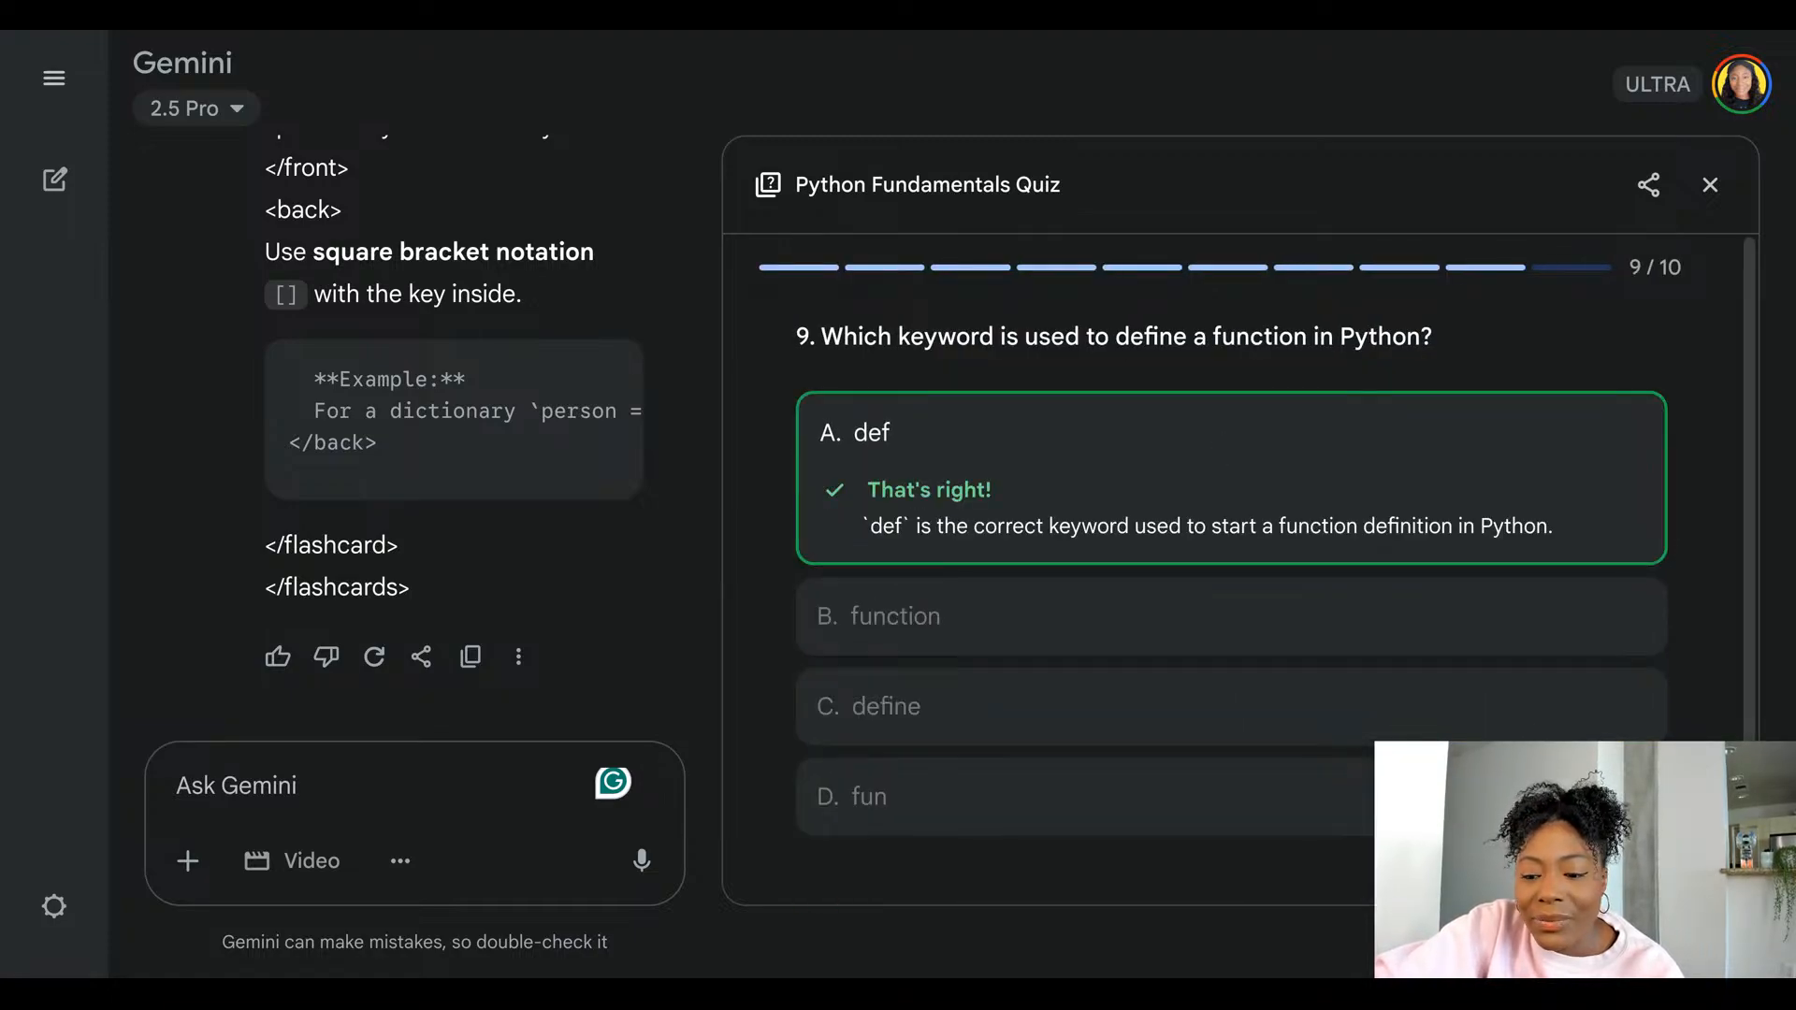
{"action": "left_click", "coordinate": [1618, 846]}
{"action": "left_click", "coordinate": [1333, 471]}
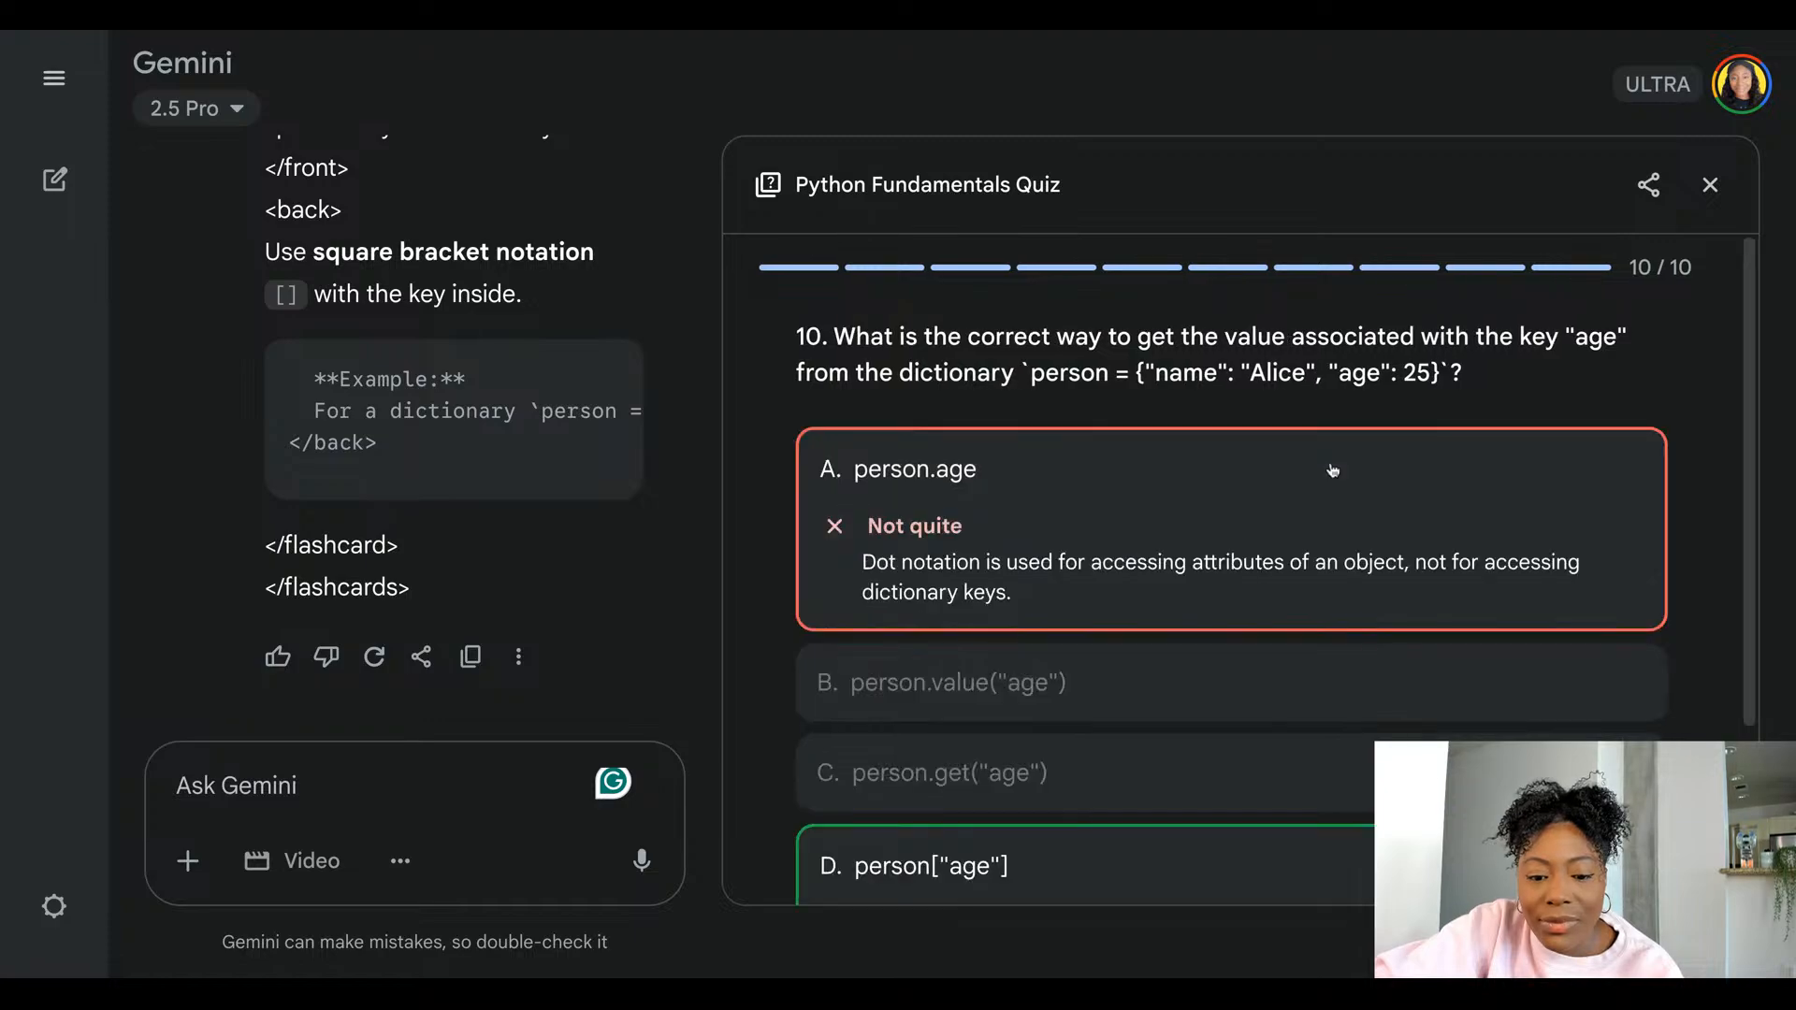
{"action": "scroll", "coordinate": [1403, 515], "scroll_direction": "down", "scroll_amount": 3}
{"action": "left_click", "coordinate": [1619, 847]}
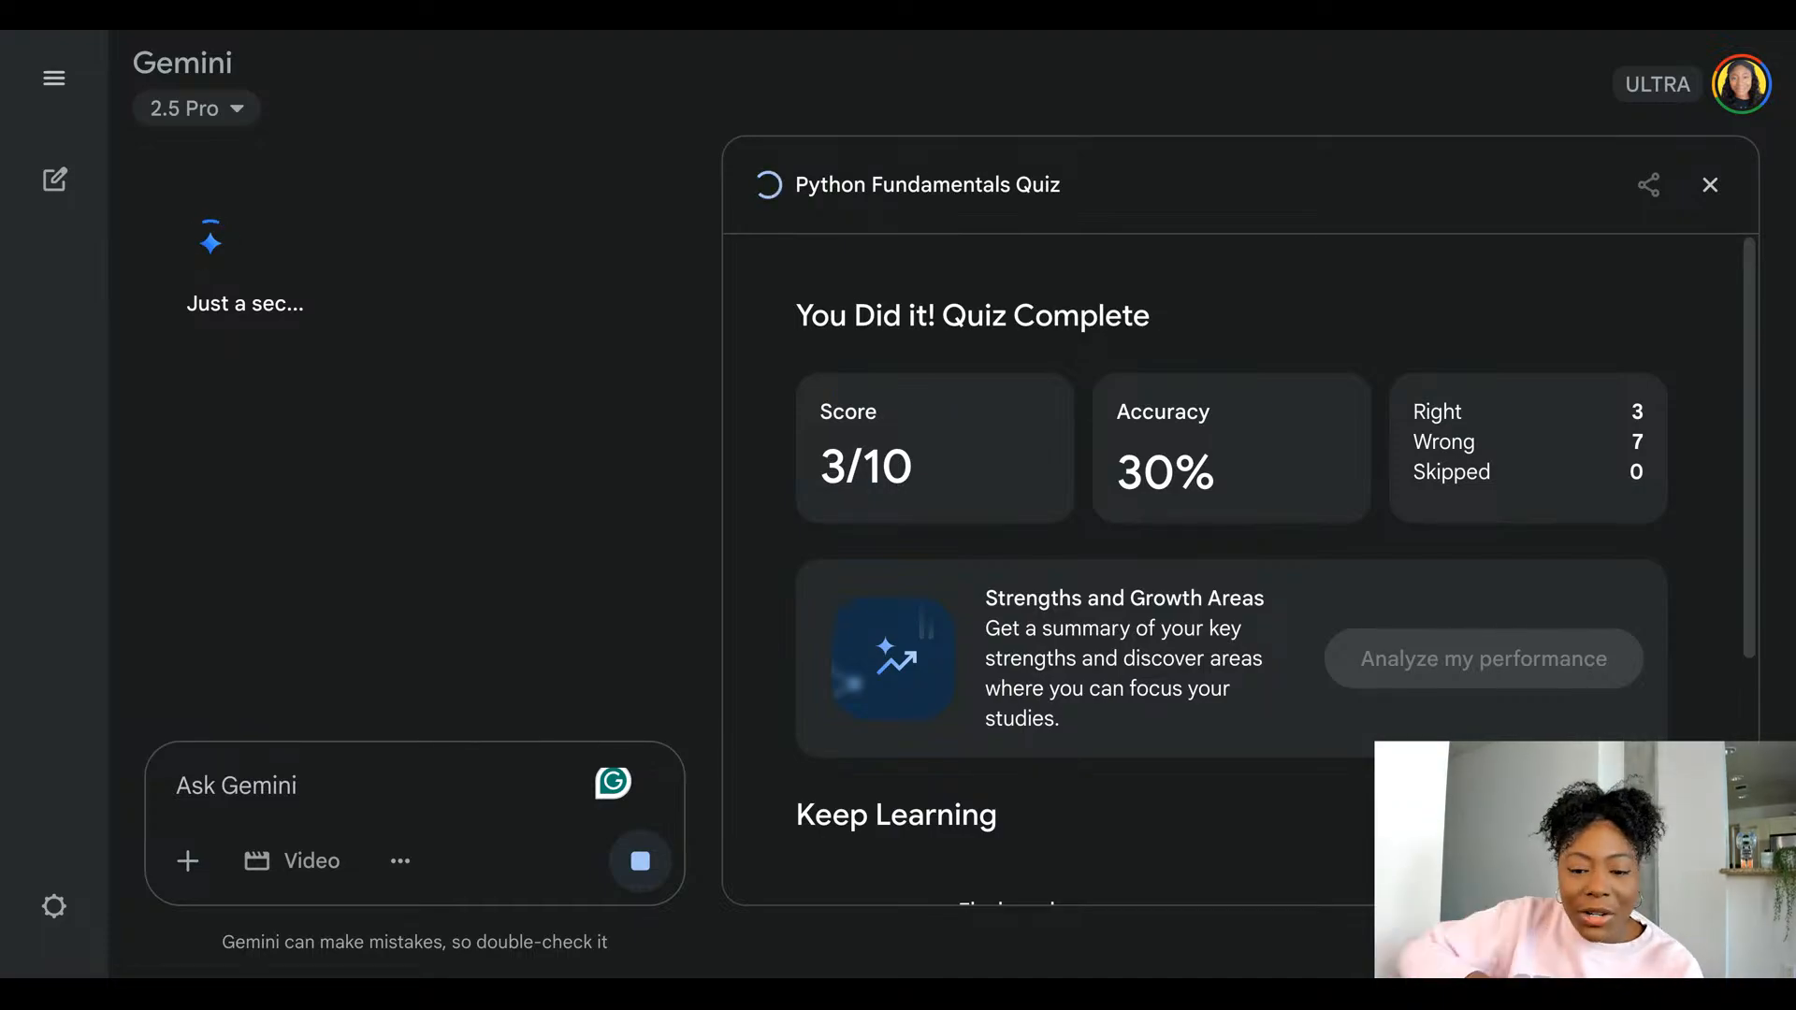
- Generate flashcards from the completed quiz's material and flip the modulo operator card to its answer and back
{"action": "scroll", "coordinate": [1235, 562], "scroll_direction": "down", "scroll_amount": 4}
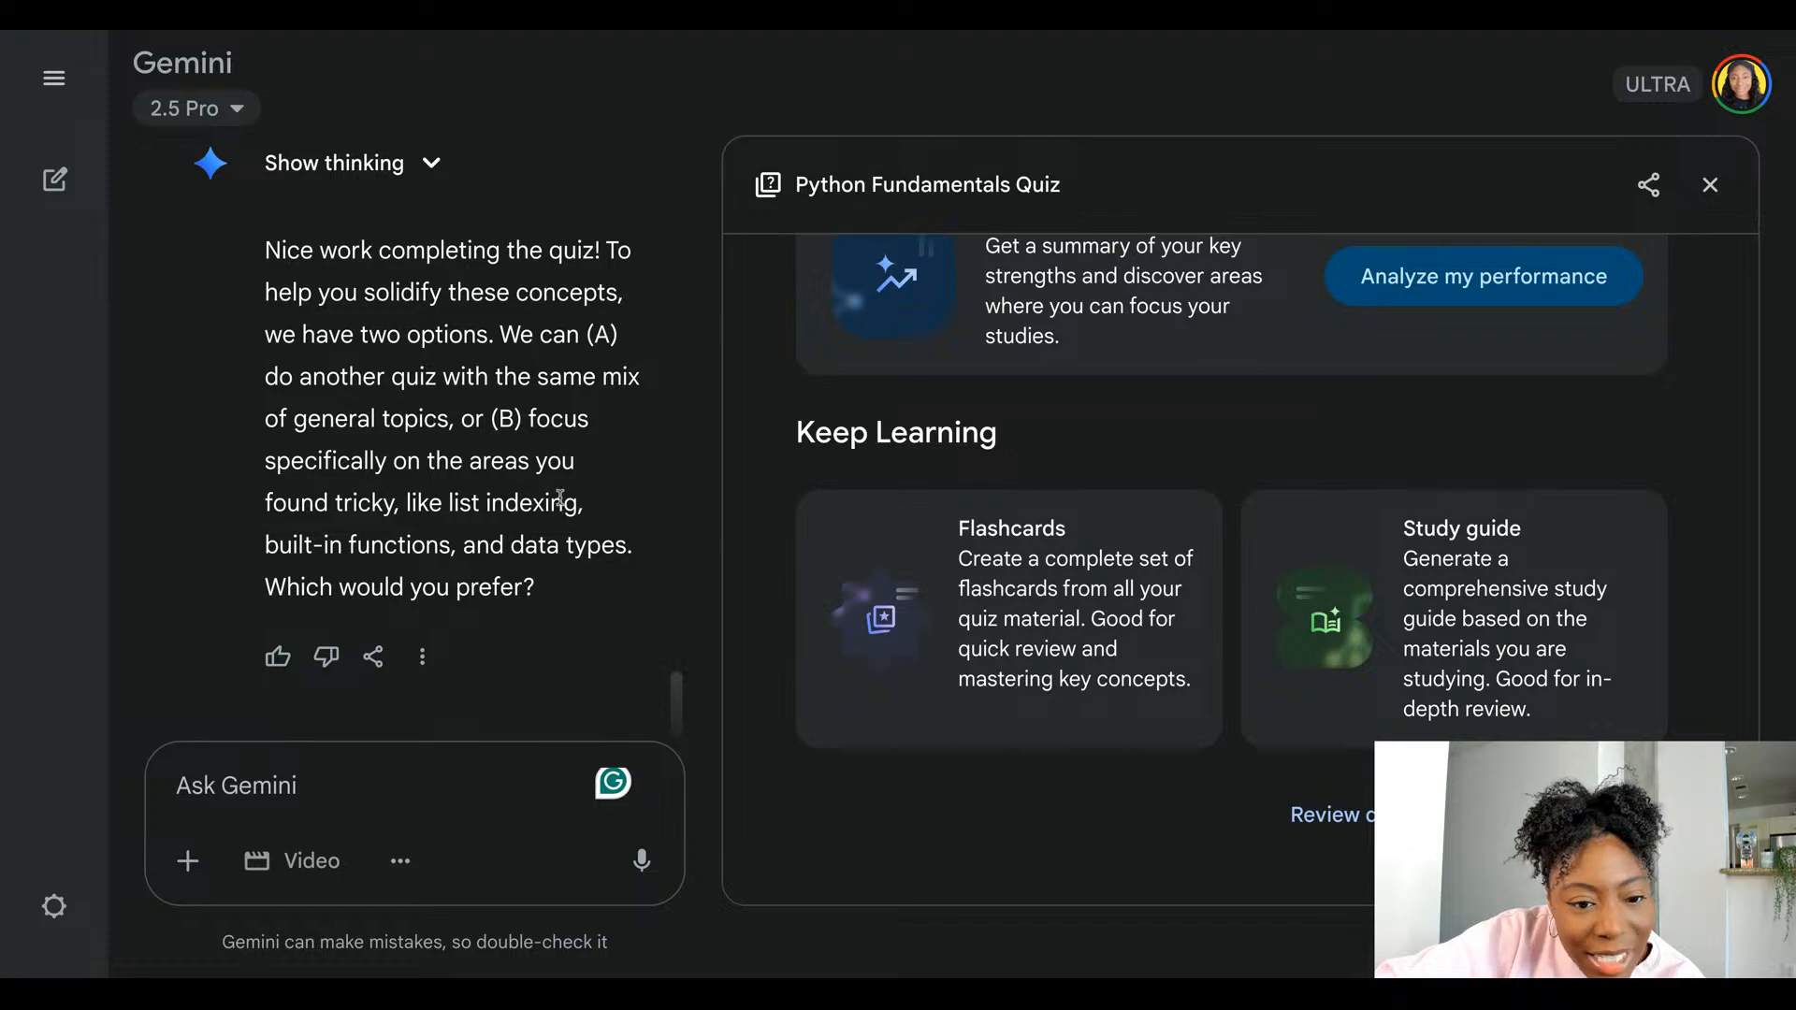
{"action": "left_click", "coordinate": [912, 613]}
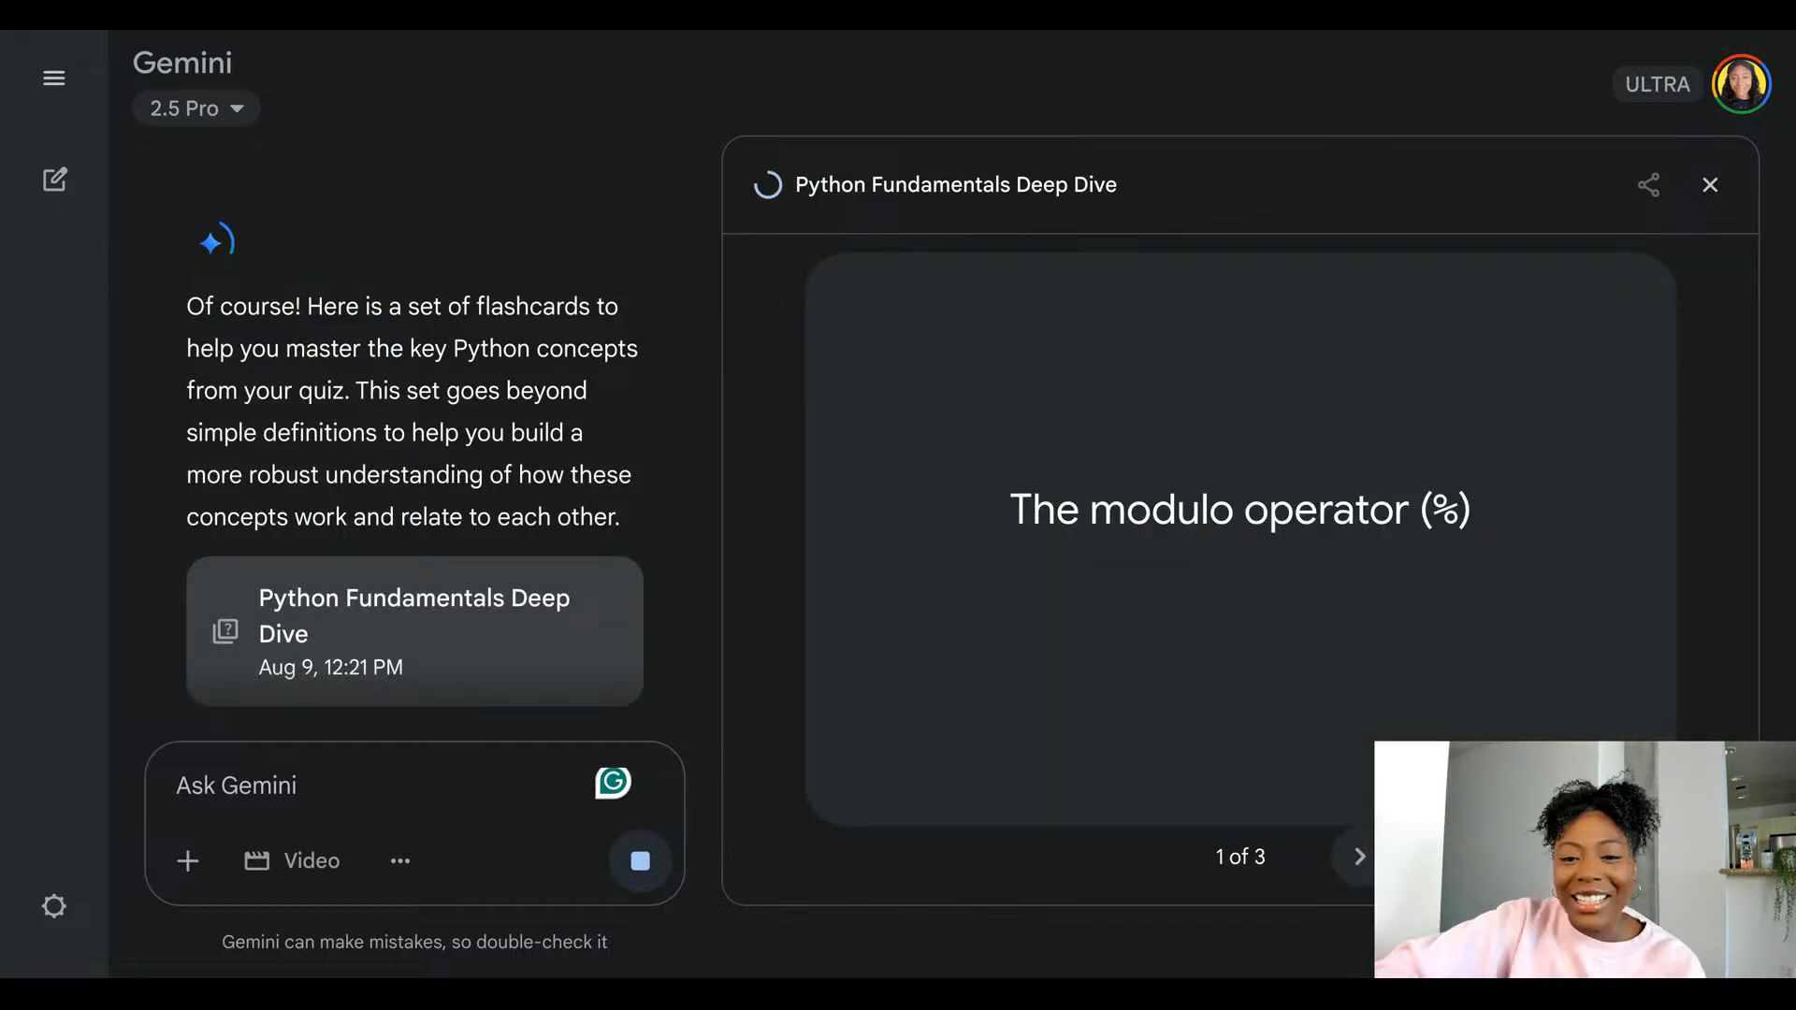
{"action": "left_click", "coordinate": [1368, 711]}
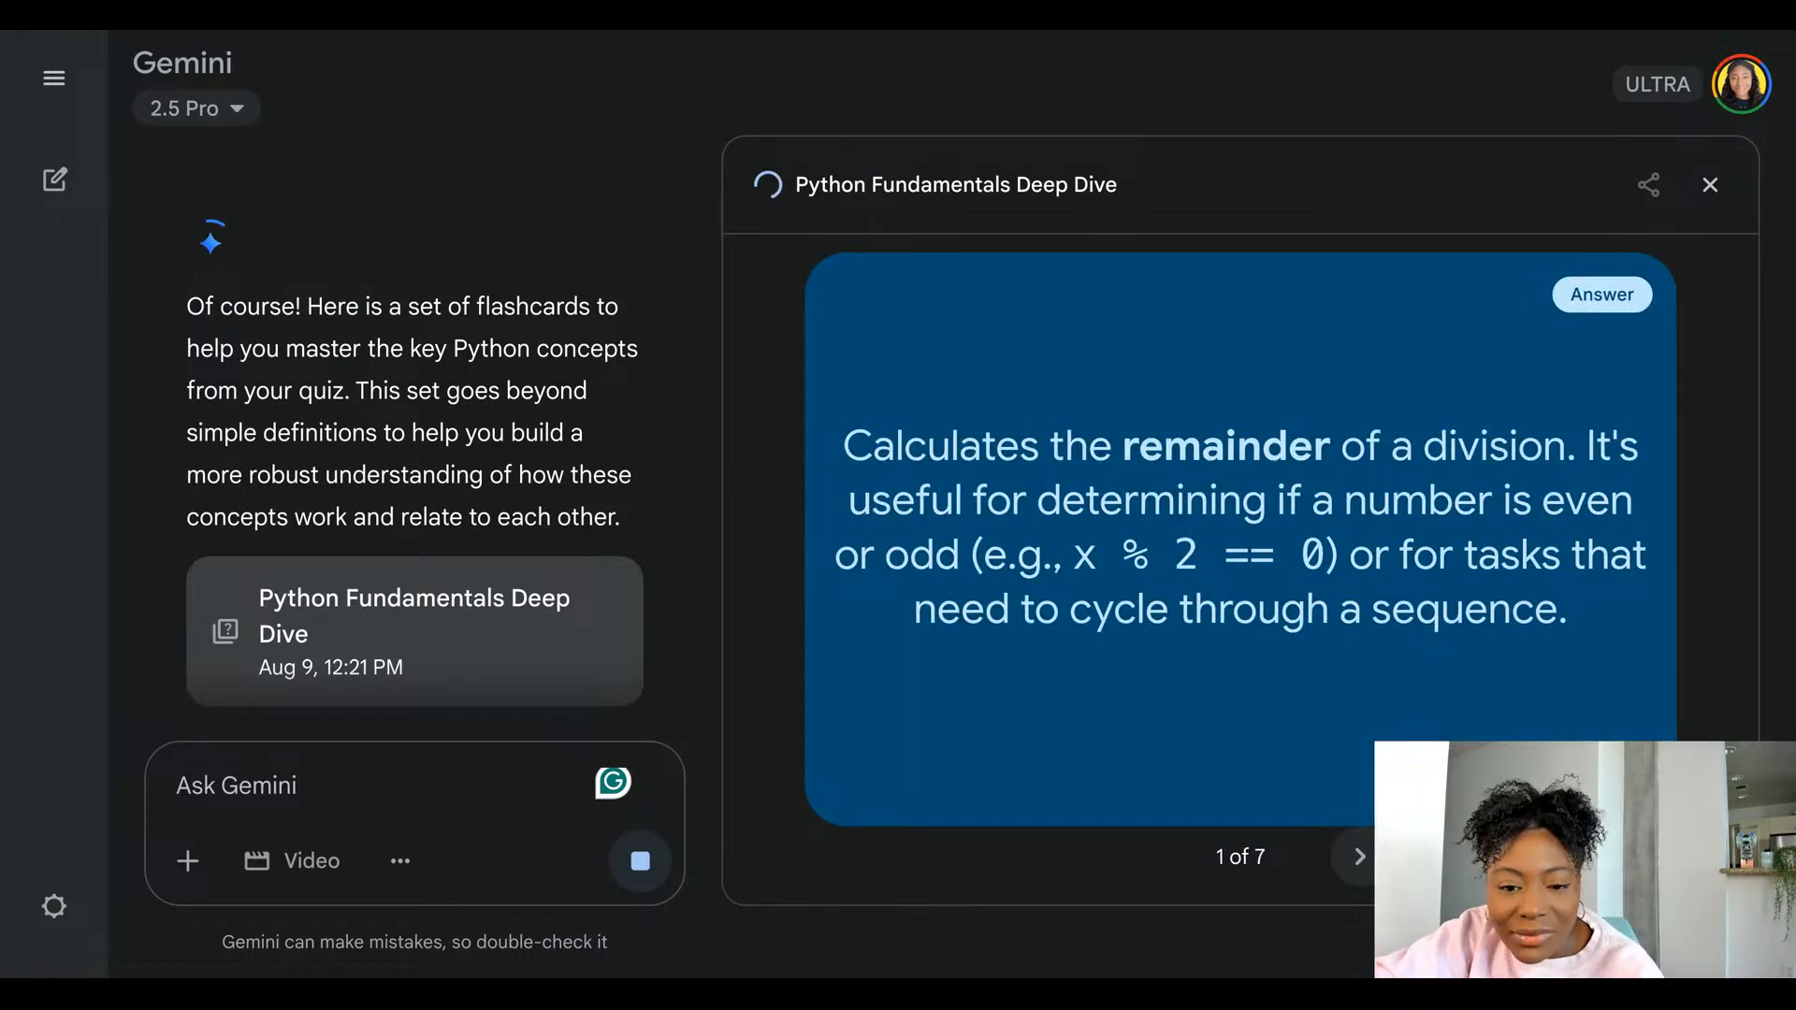
{"action": "left_click", "coordinate": [1365, 720]}
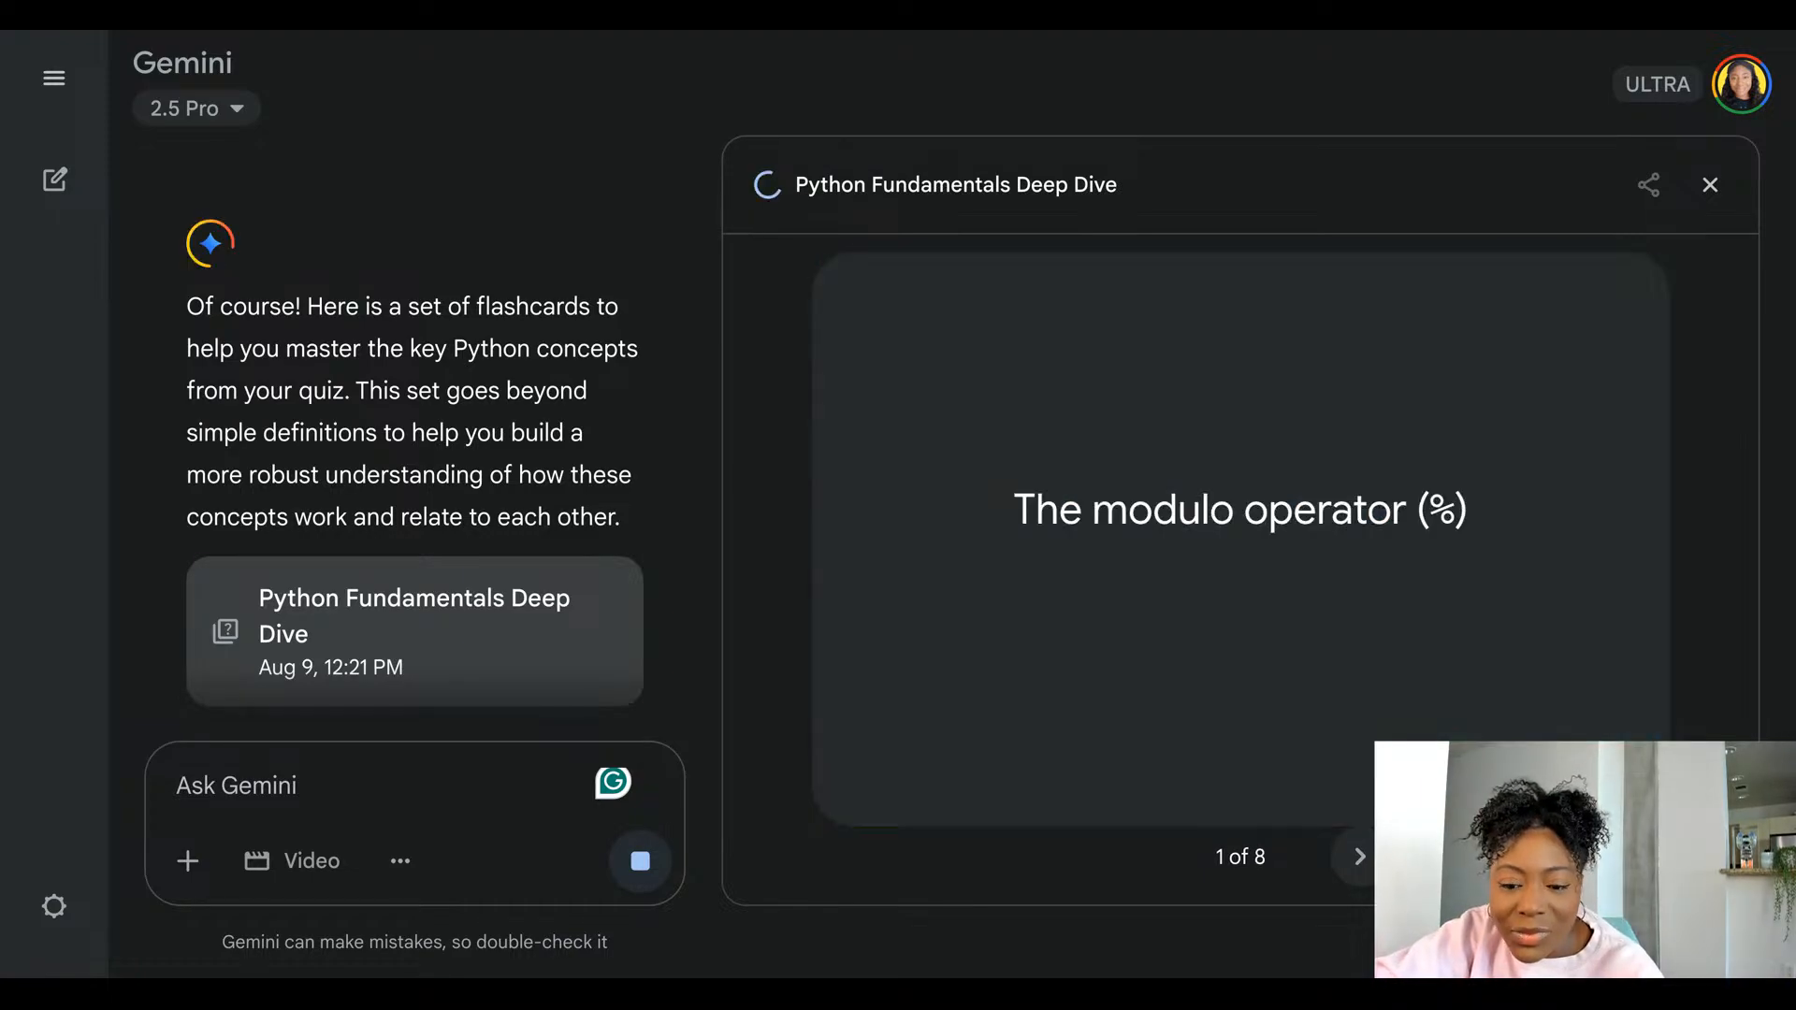
- Go through the second and third flashcards, flipping each one to its answer and back
{"action": "left_click", "coordinate": [1359, 855]}
{"action": "left_click", "coordinate": [1308, 696]}
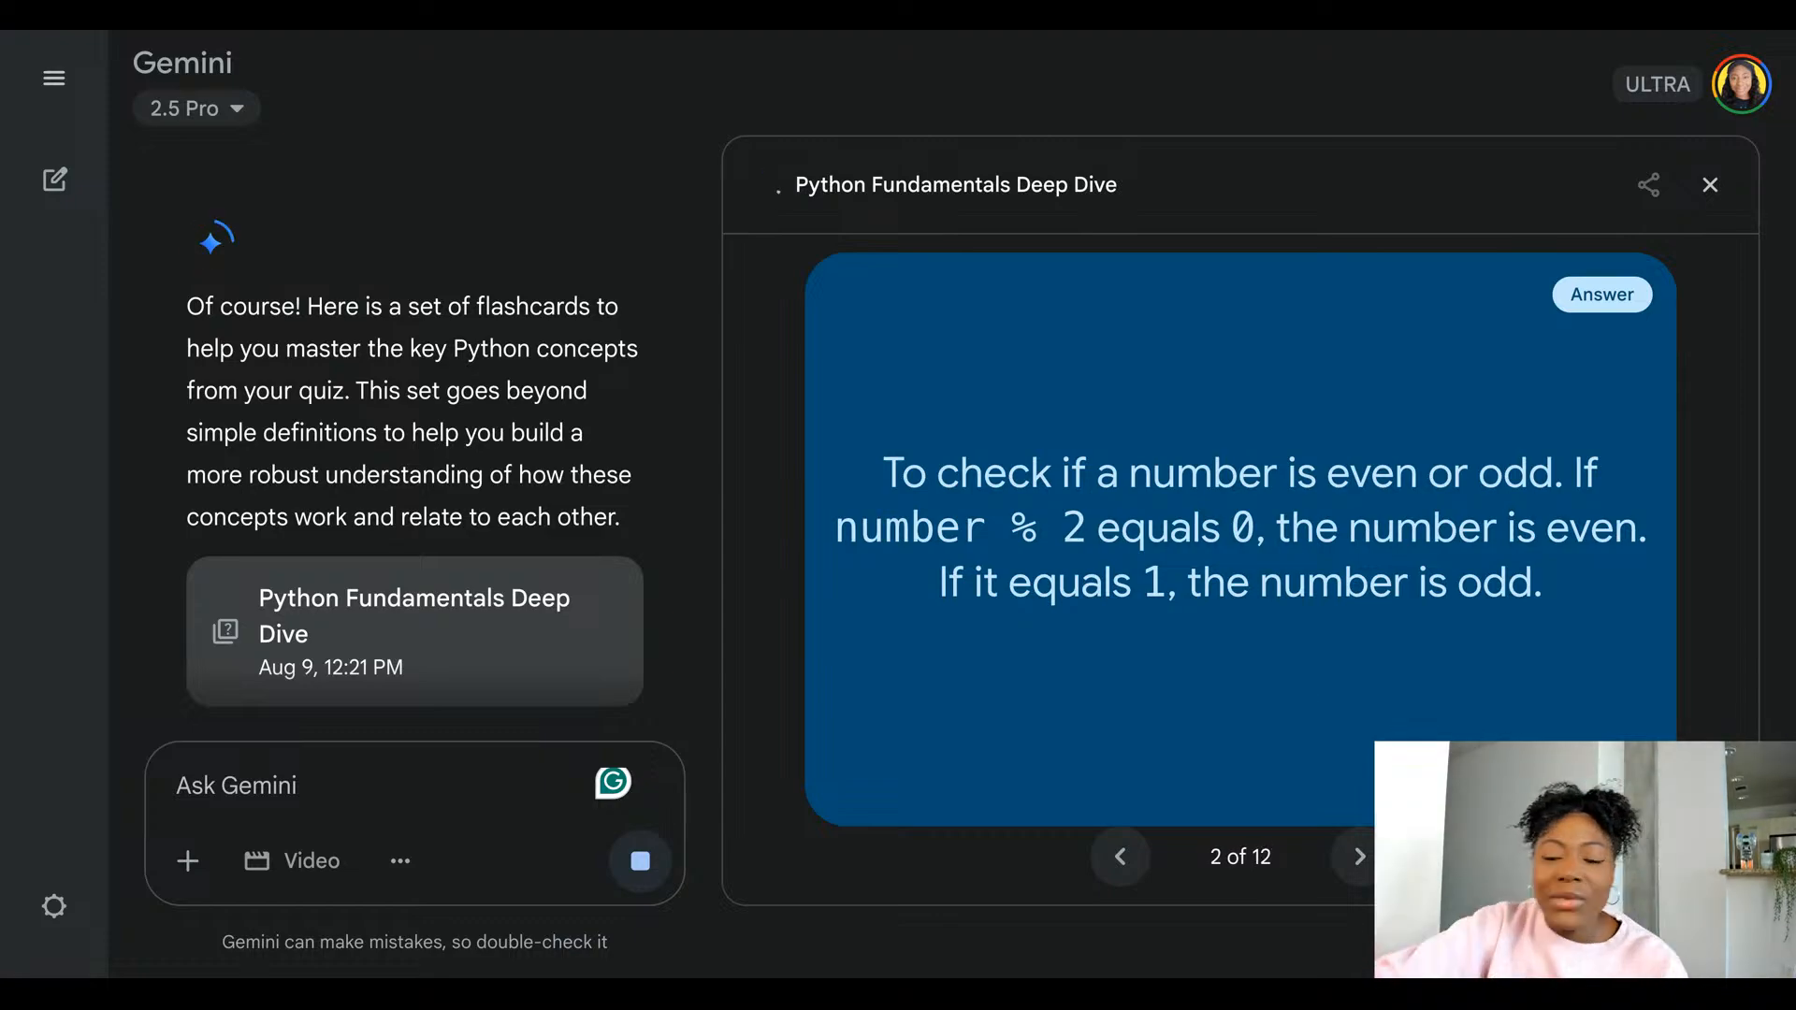
{"action": "left_click", "coordinate": [1308, 698]}
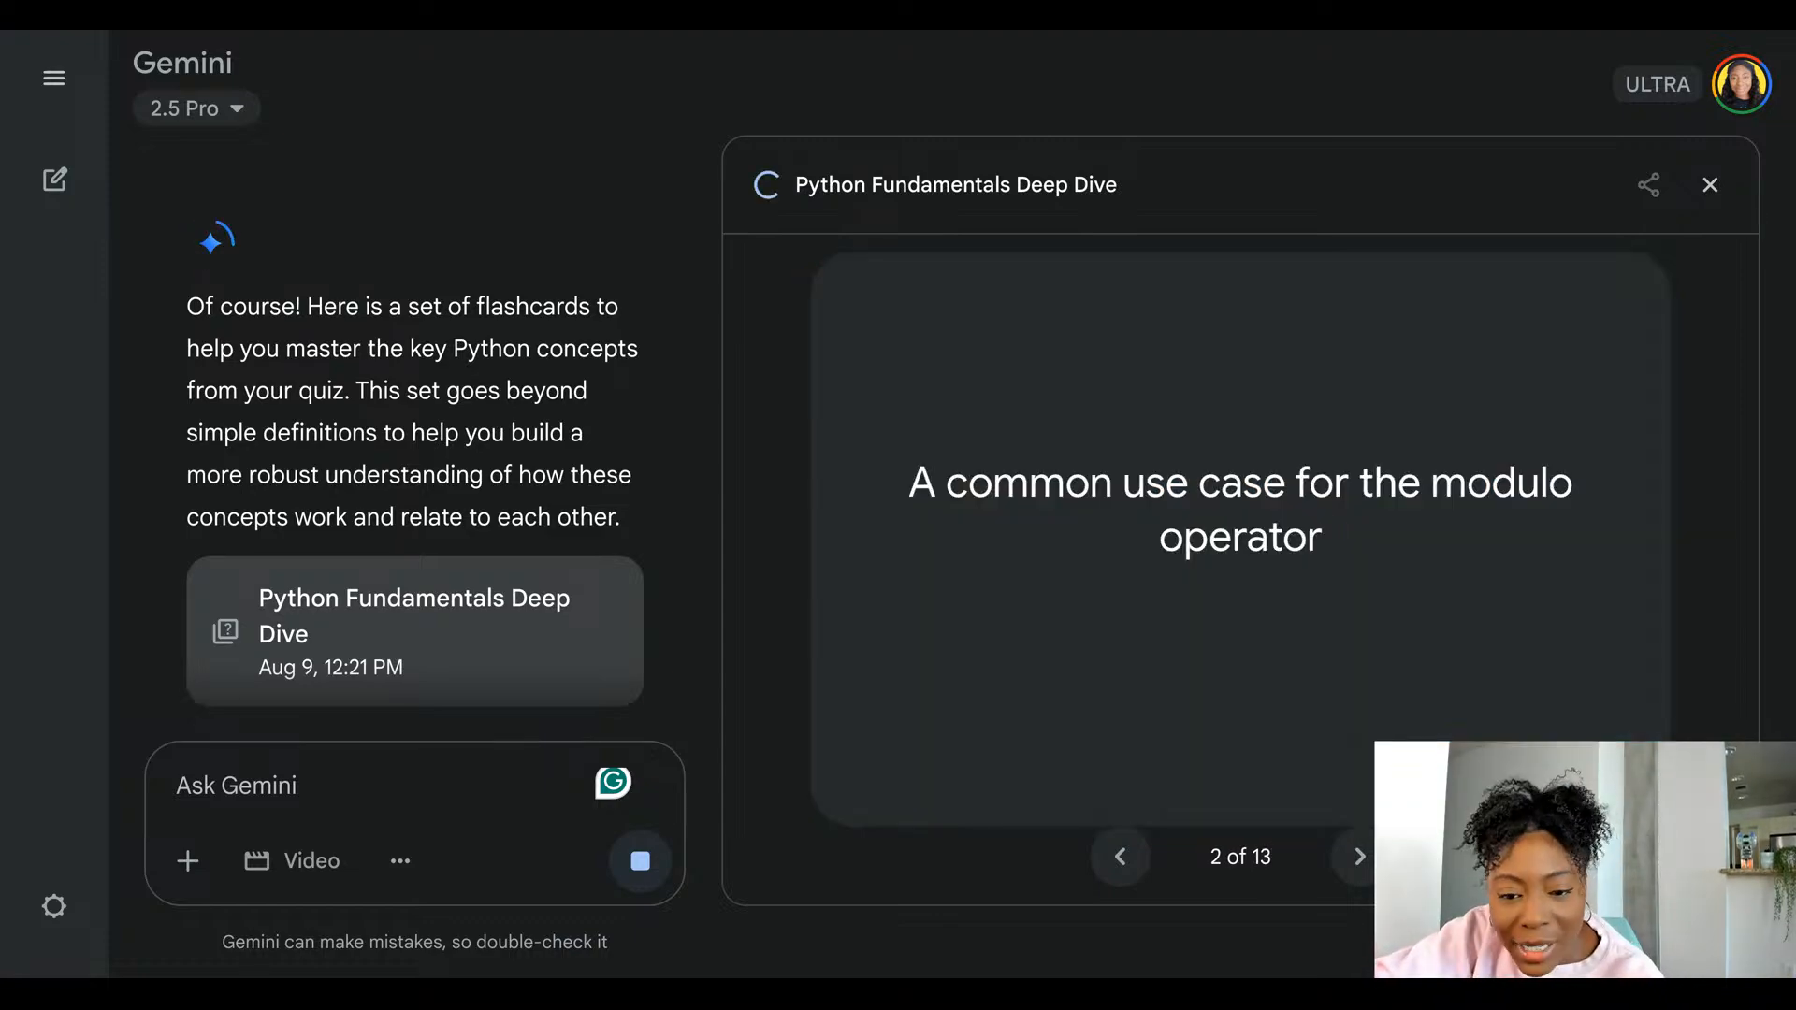
{"action": "left_click", "coordinate": [1359, 856]}
{"action": "left_click", "coordinate": [1308, 697]}
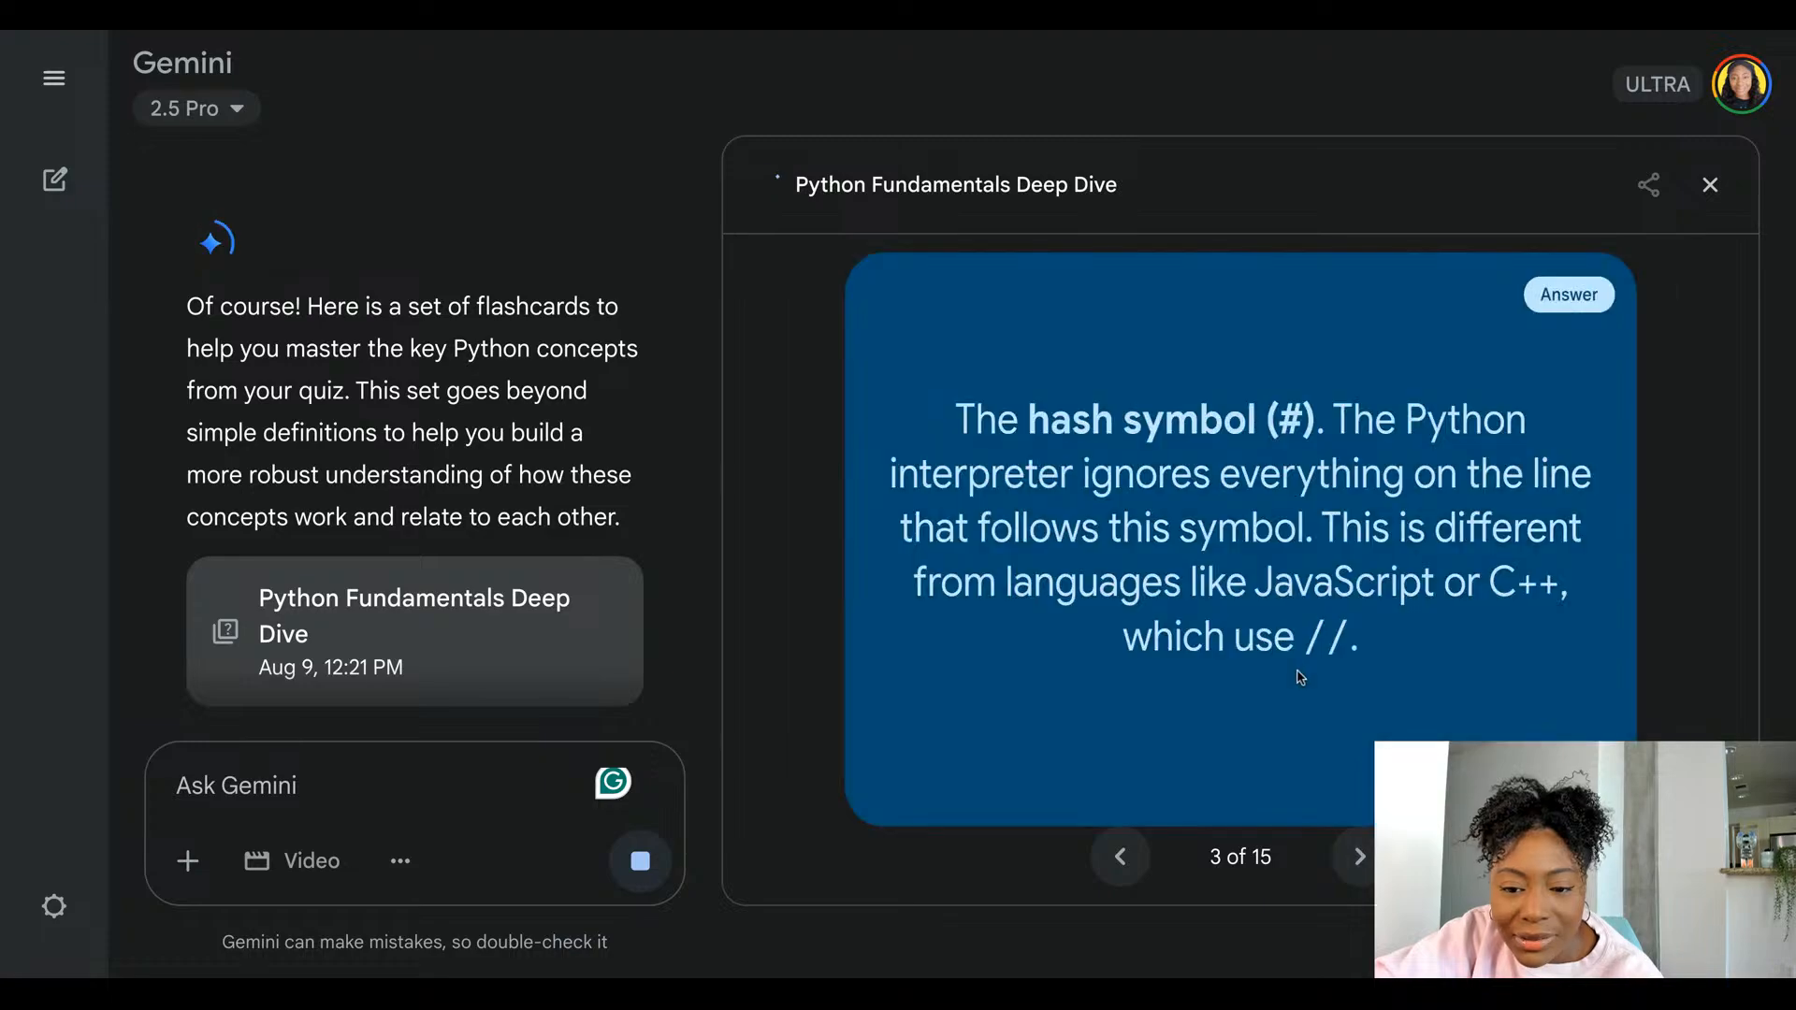
{"action": "left_click", "coordinate": [1300, 678]}
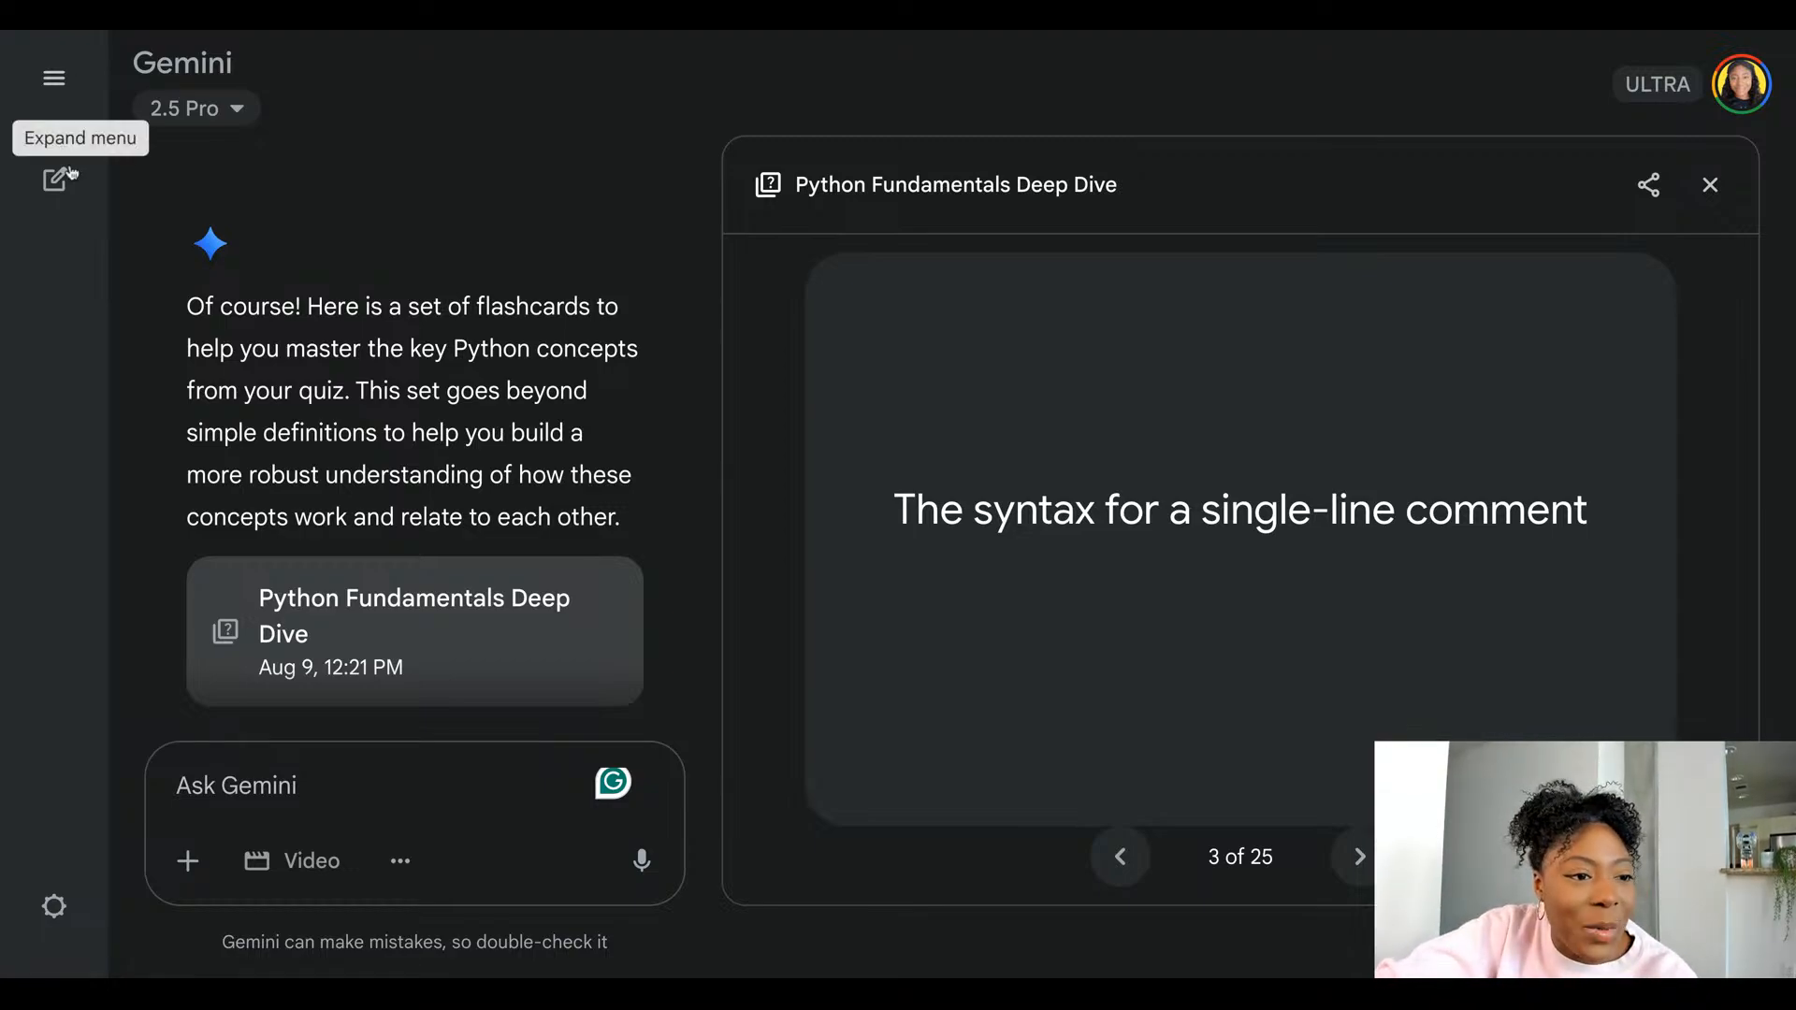
- Start a new chat, submit the prompt "Why is the sky red in the evening?", and collapse the chat history
{"action": "left_click", "coordinate": [55, 78]}
{"action": "left_click", "coordinate": [134, 182]}
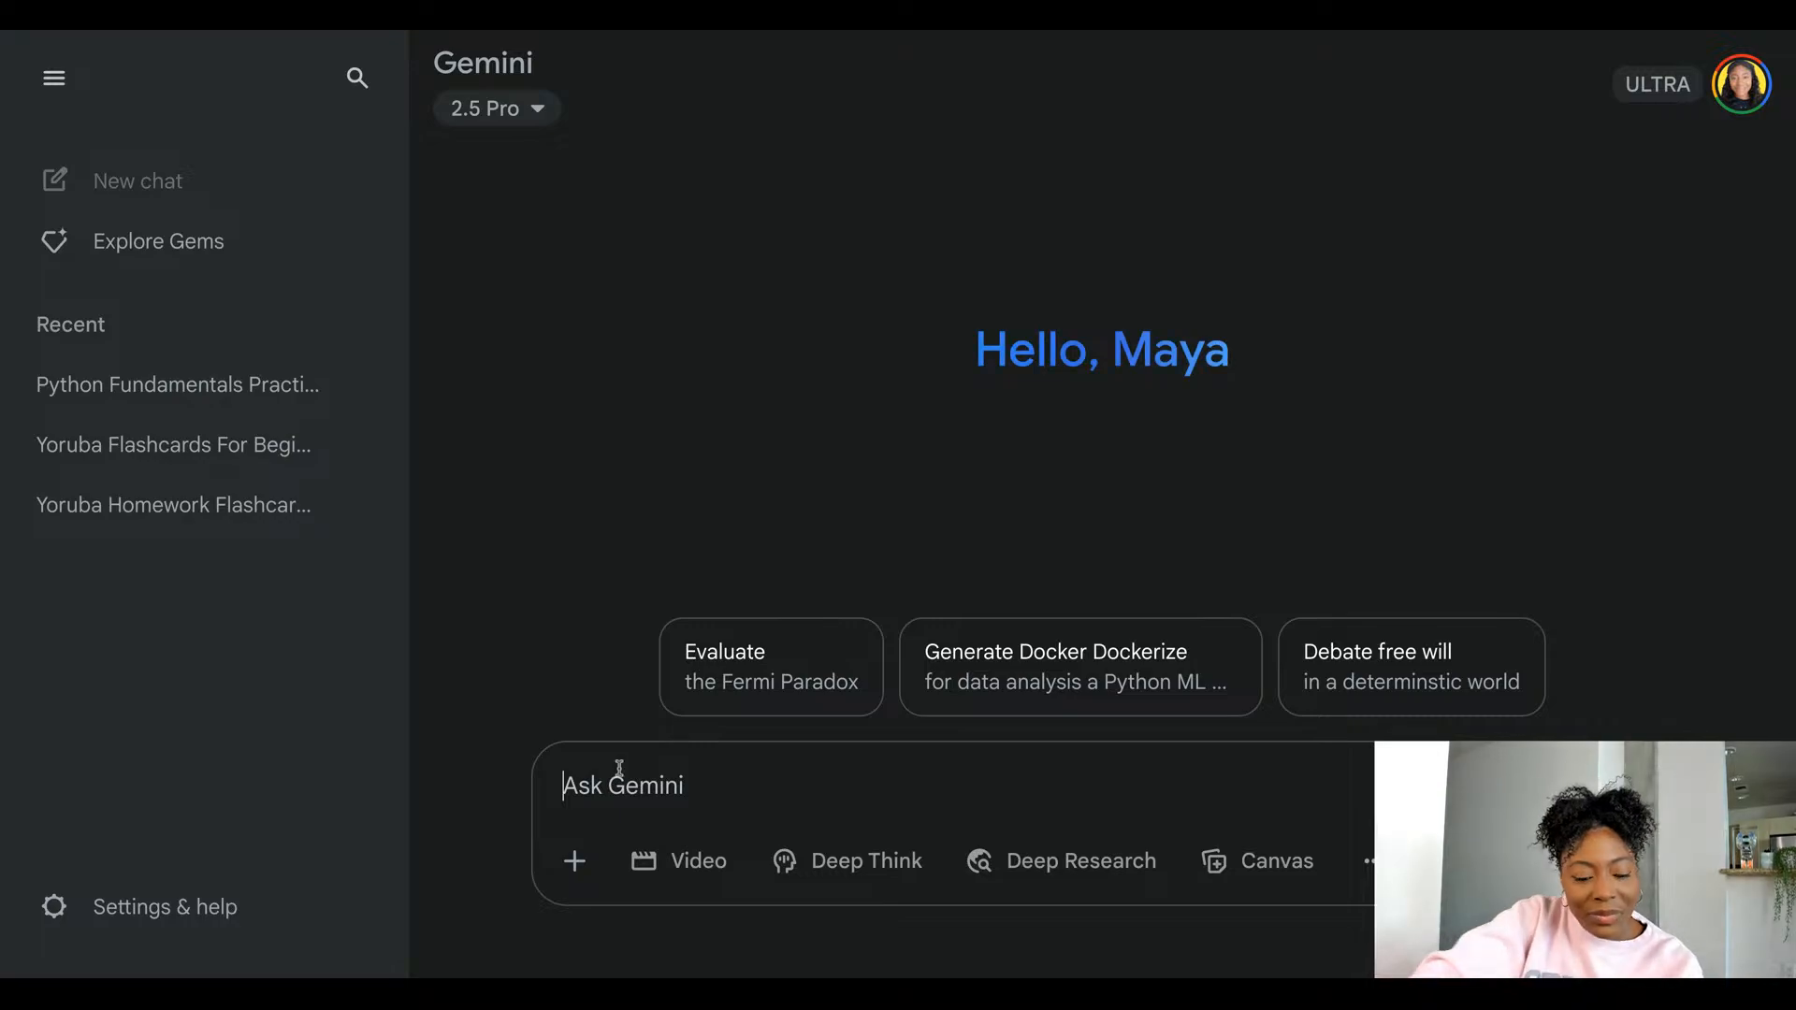
{"action": "type", "text": "Why is the sky red in the evening?"}
{"action": "key", "text": "Return"}
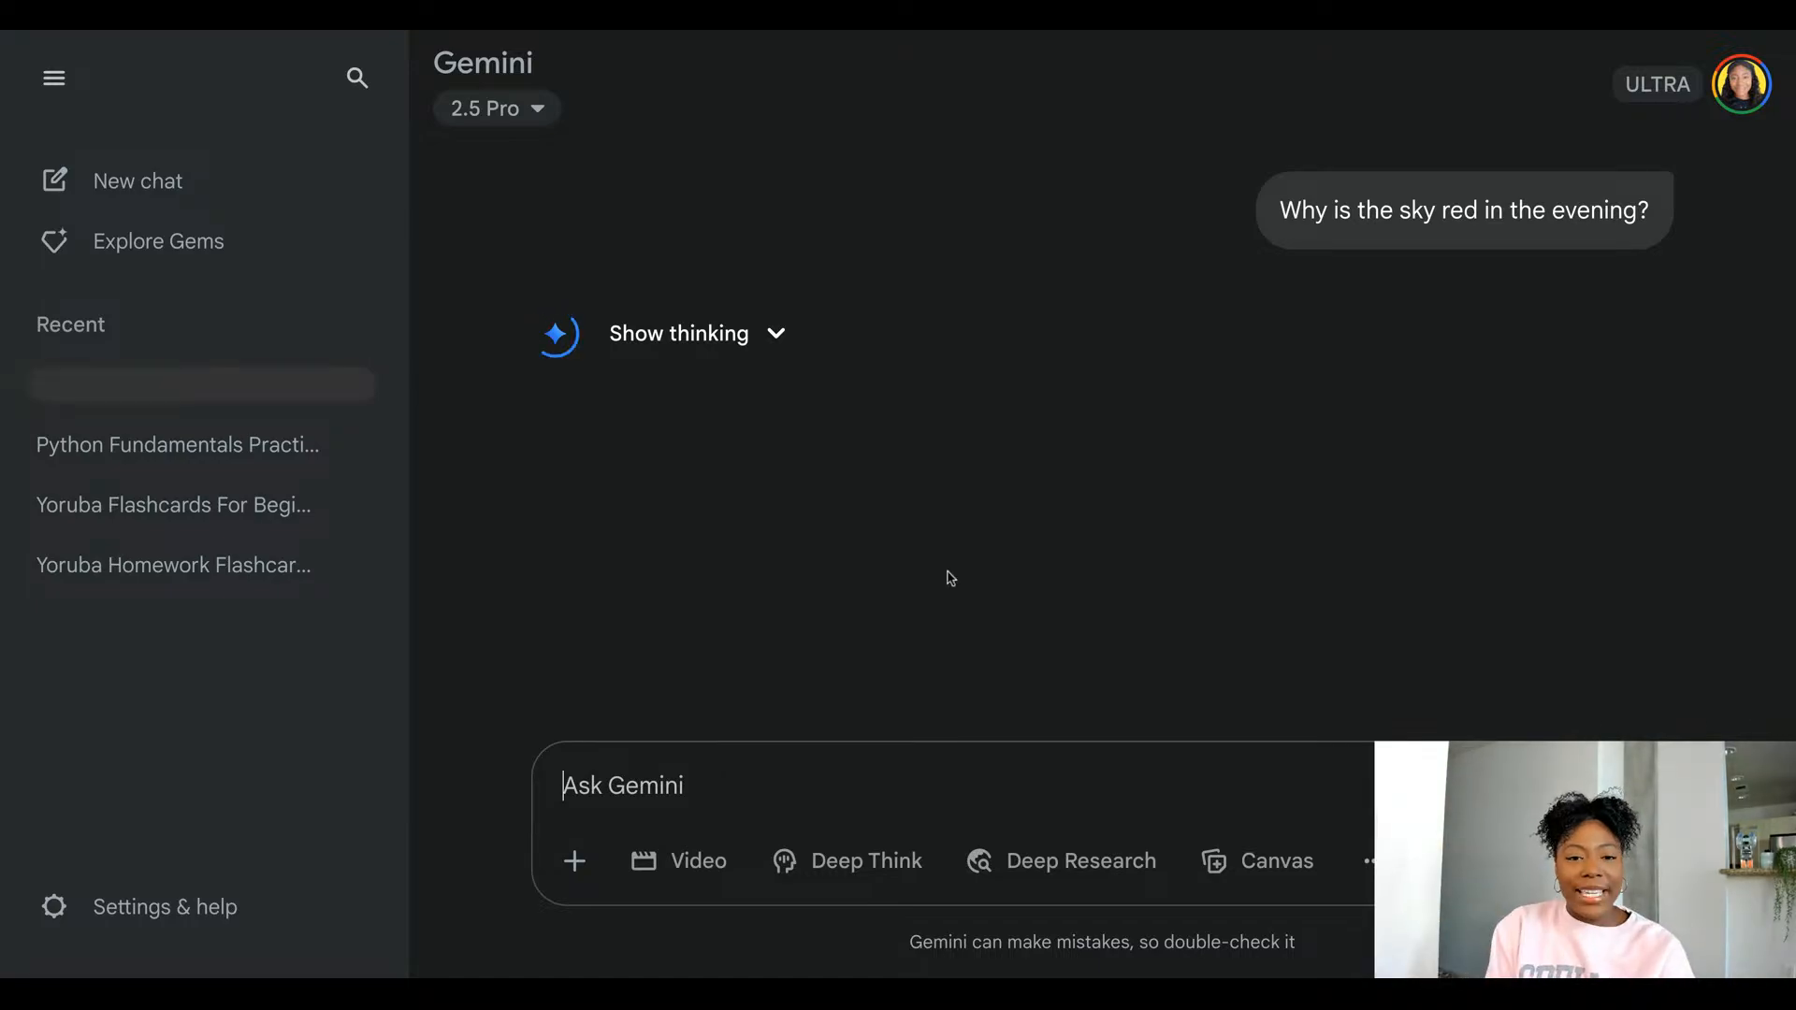
{"action": "left_click", "coordinate": [53, 80]}
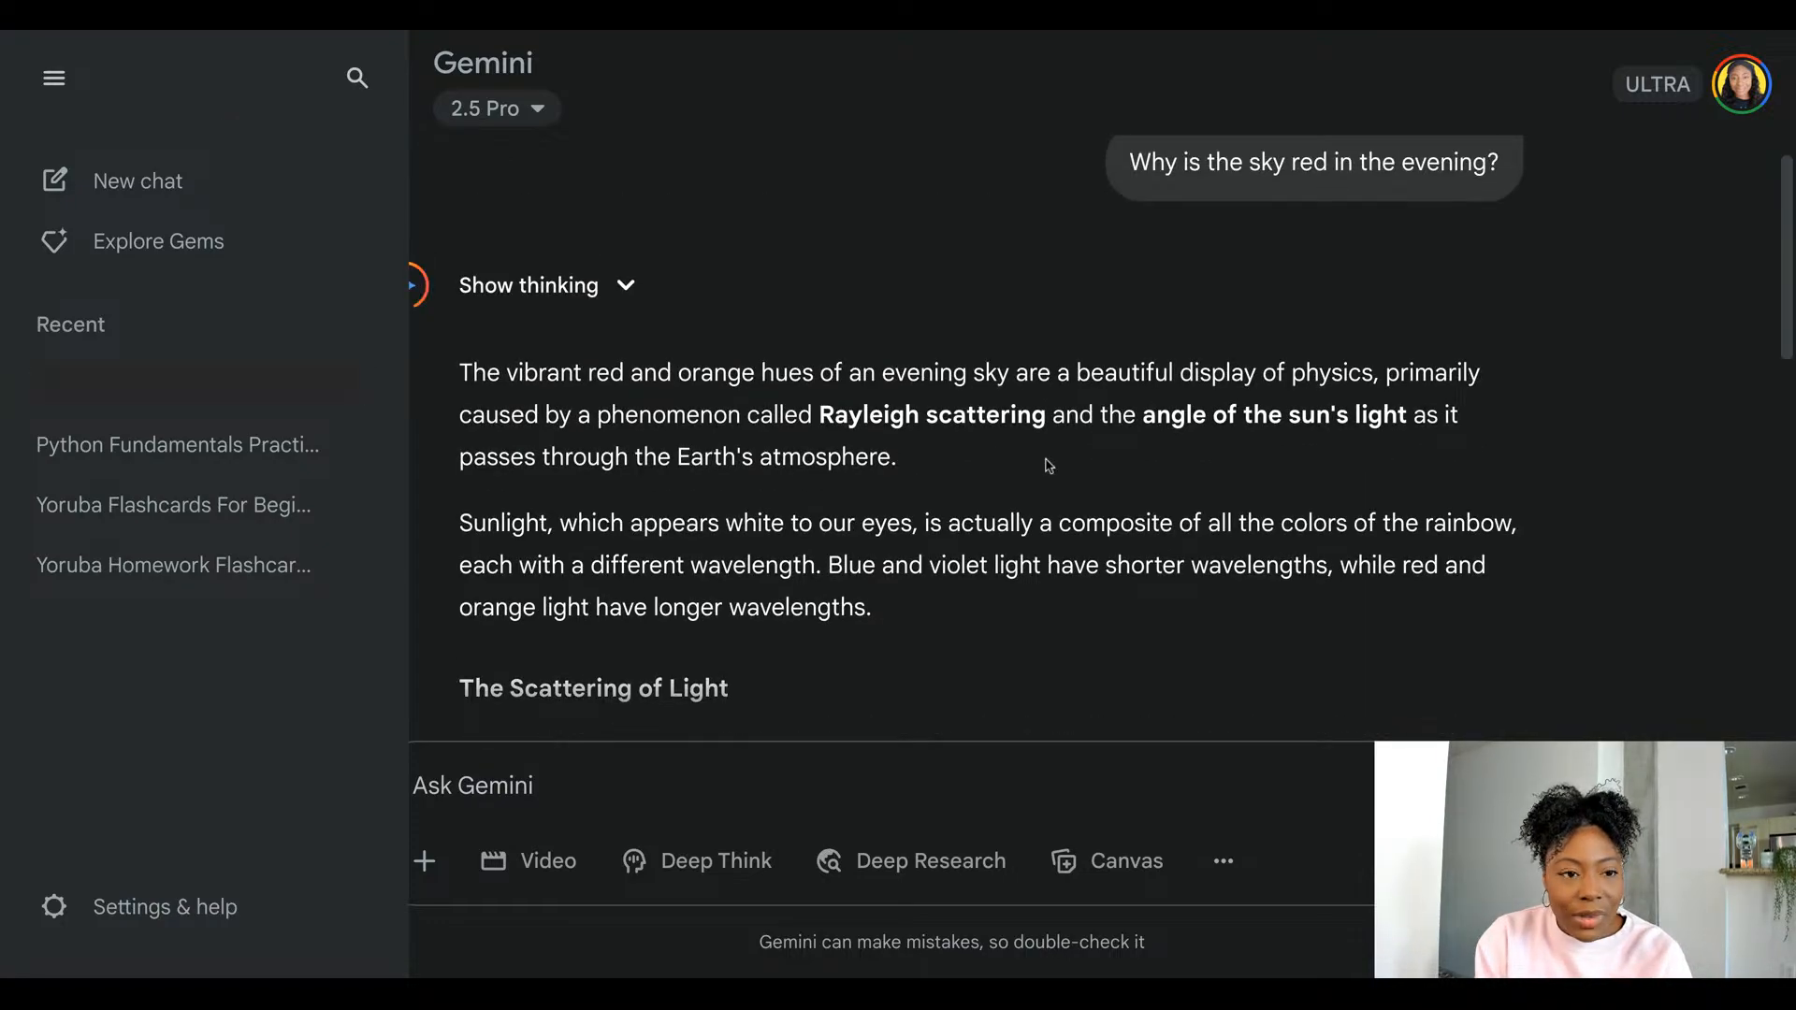
{"action": "left_click", "coordinate": [54, 81]}
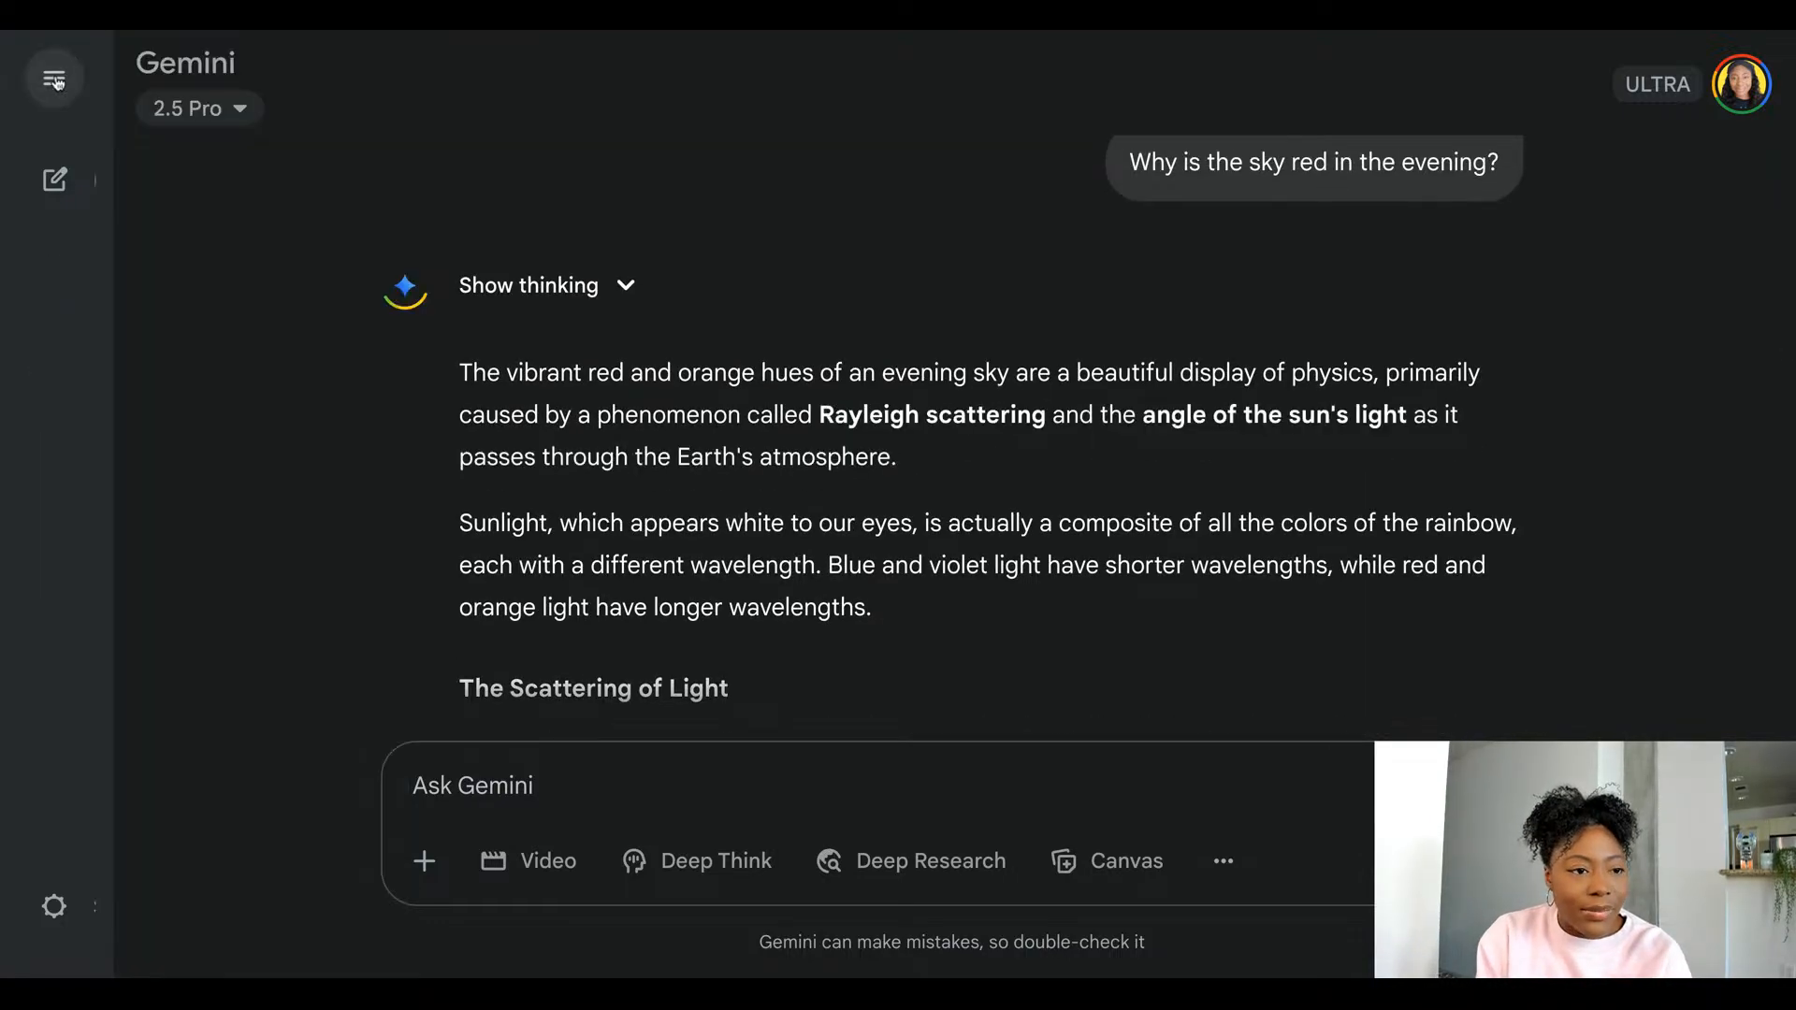
- Skim the red-sky response and open the source cited for its opening paragraph
{"action": "scroll", "coordinate": [994, 517], "scroll_direction": "down", "scroll_amount": 3}
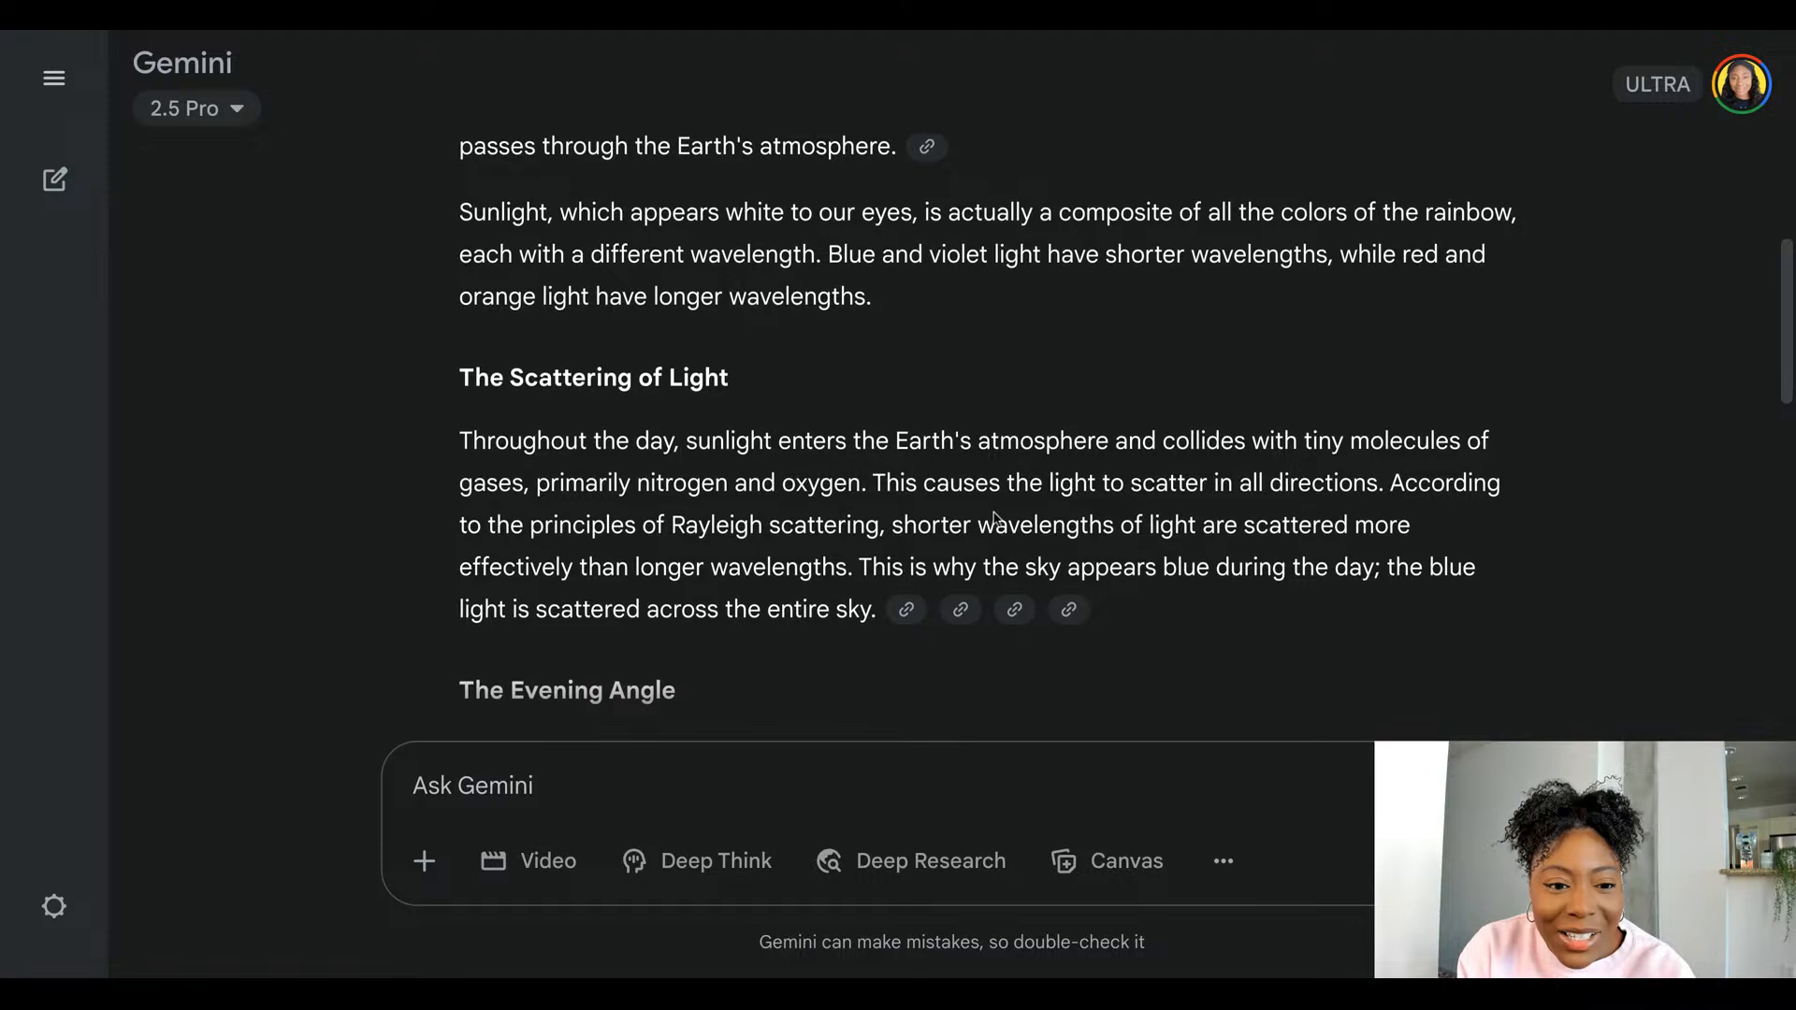
{"action": "scroll", "coordinate": [995, 517], "scroll_direction": "up", "scroll_amount": 4}
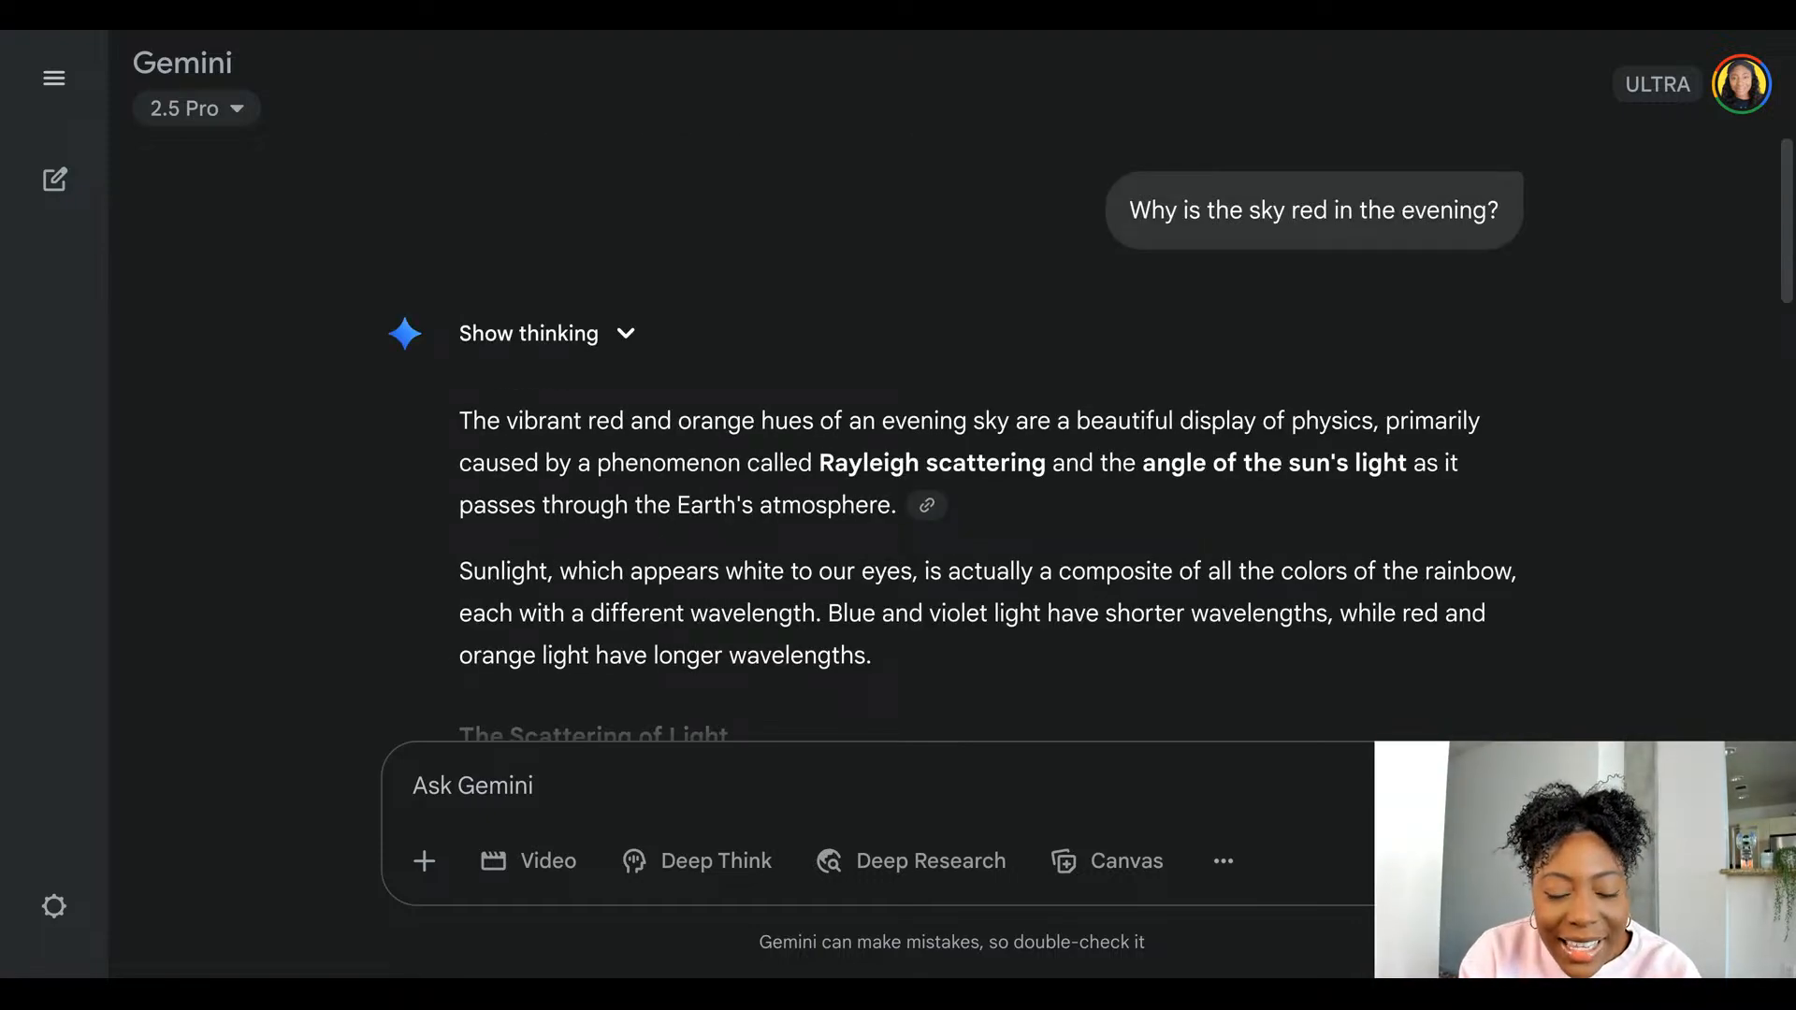
{"action": "scroll", "coordinate": [931, 421], "scroll_direction": "down", "scroll_amount": 1}
{"action": "left_click", "coordinate": [930, 423]}
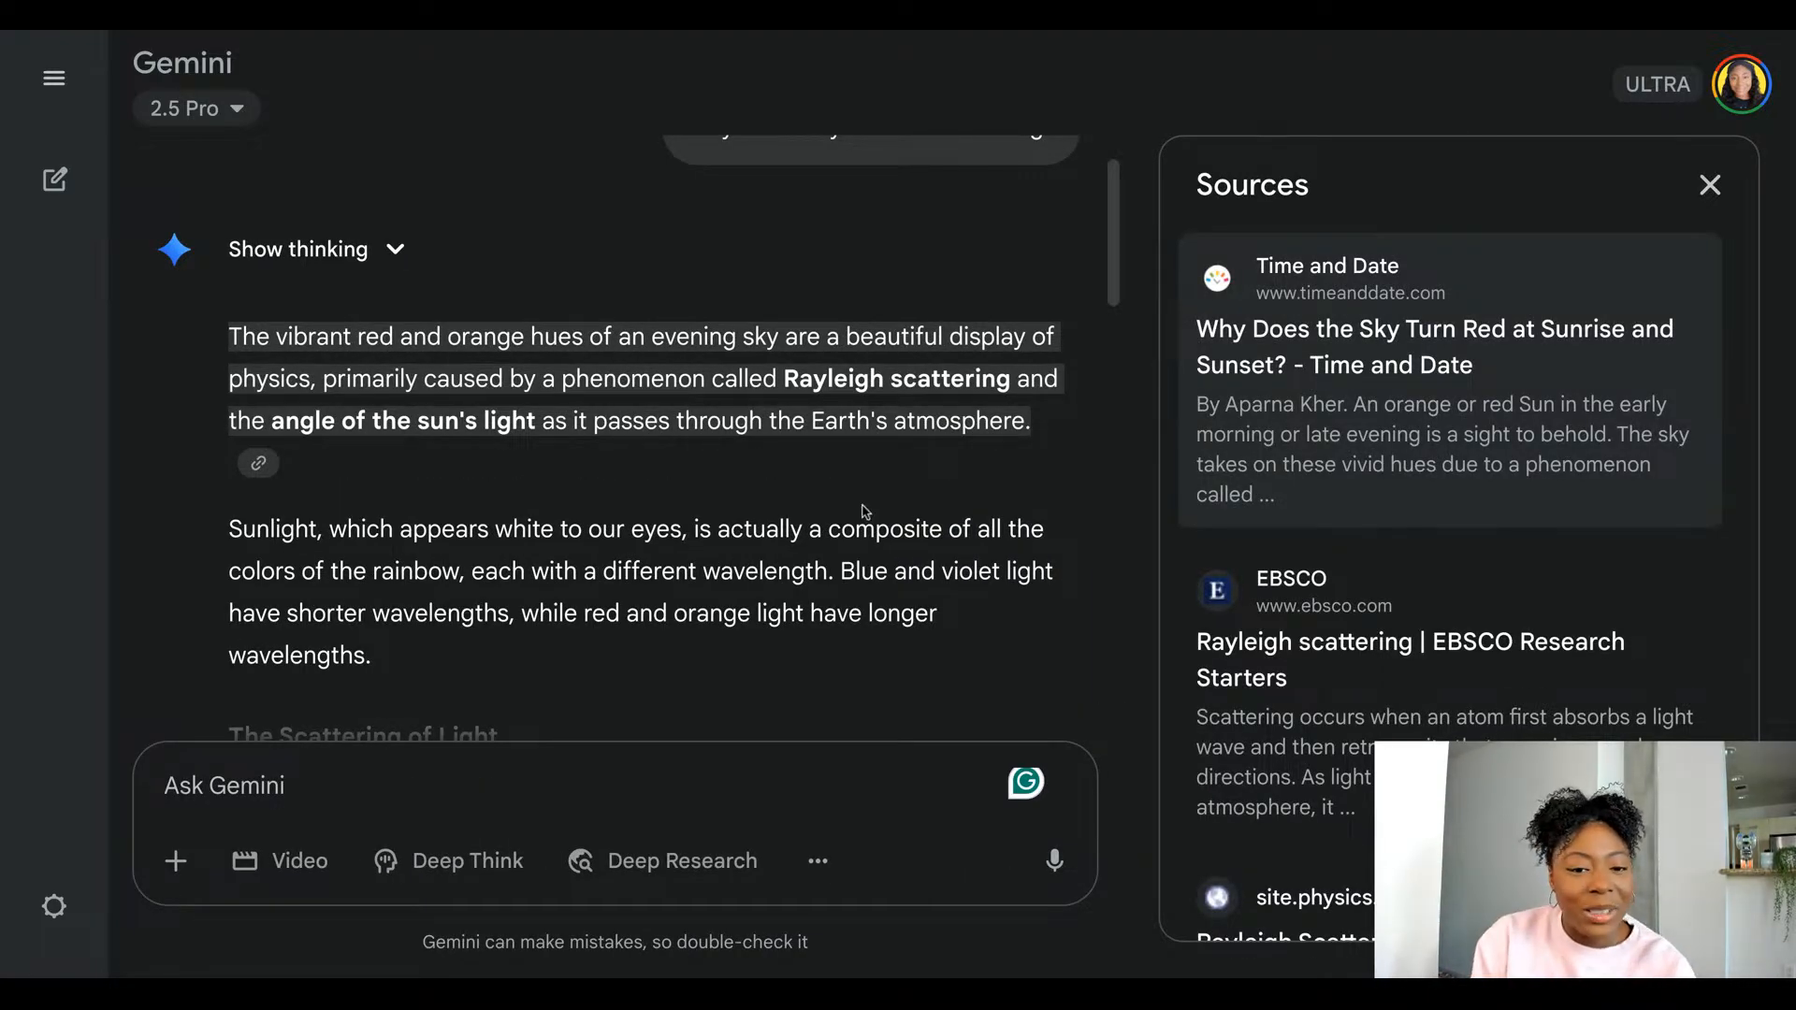
- Read the rest of the red-sky response and its list of sources, and close the sources
{"action": "scroll", "coordinate": [865, 511], "scroll_direction": "down", "scroll_amount": 10}
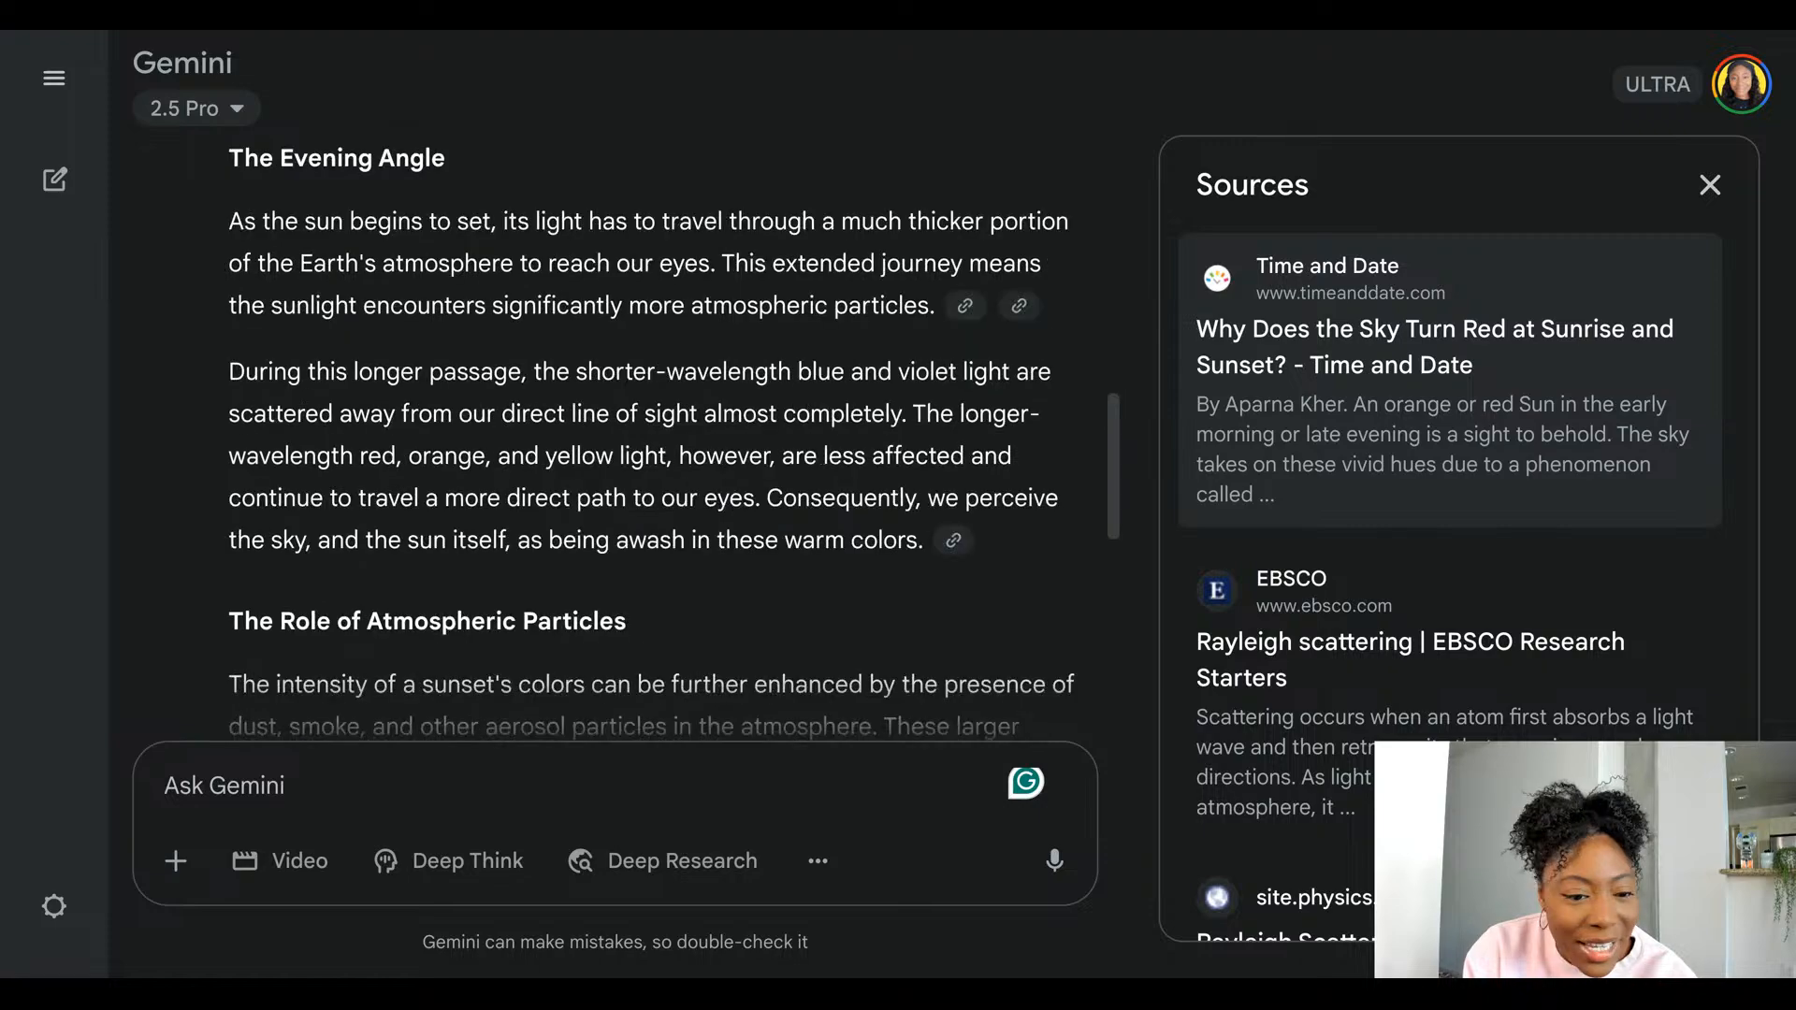
{"action": "scroll", "coordinate": [655, 430], "scroll_direction": "down", "scroll_amount": 8}
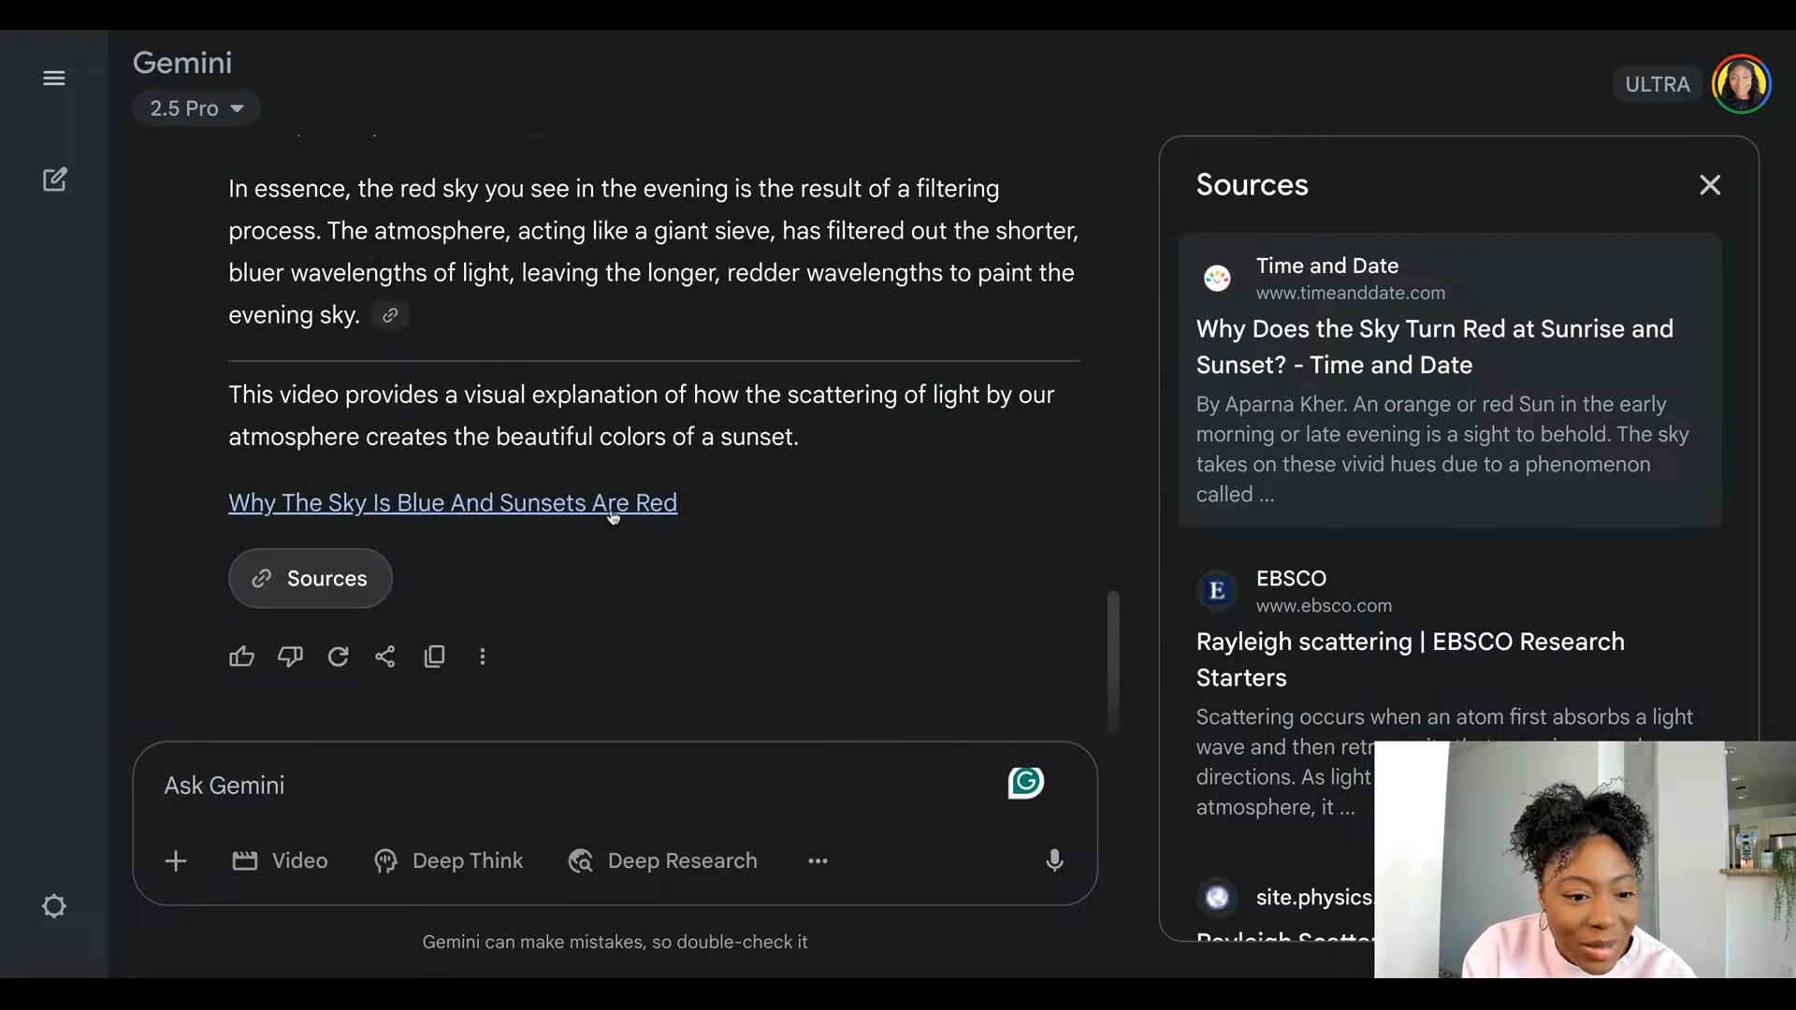
{"action": "scroll", "coordinate": [1596, 601], "scroll_direction": "down", "scroll_amount": 12}
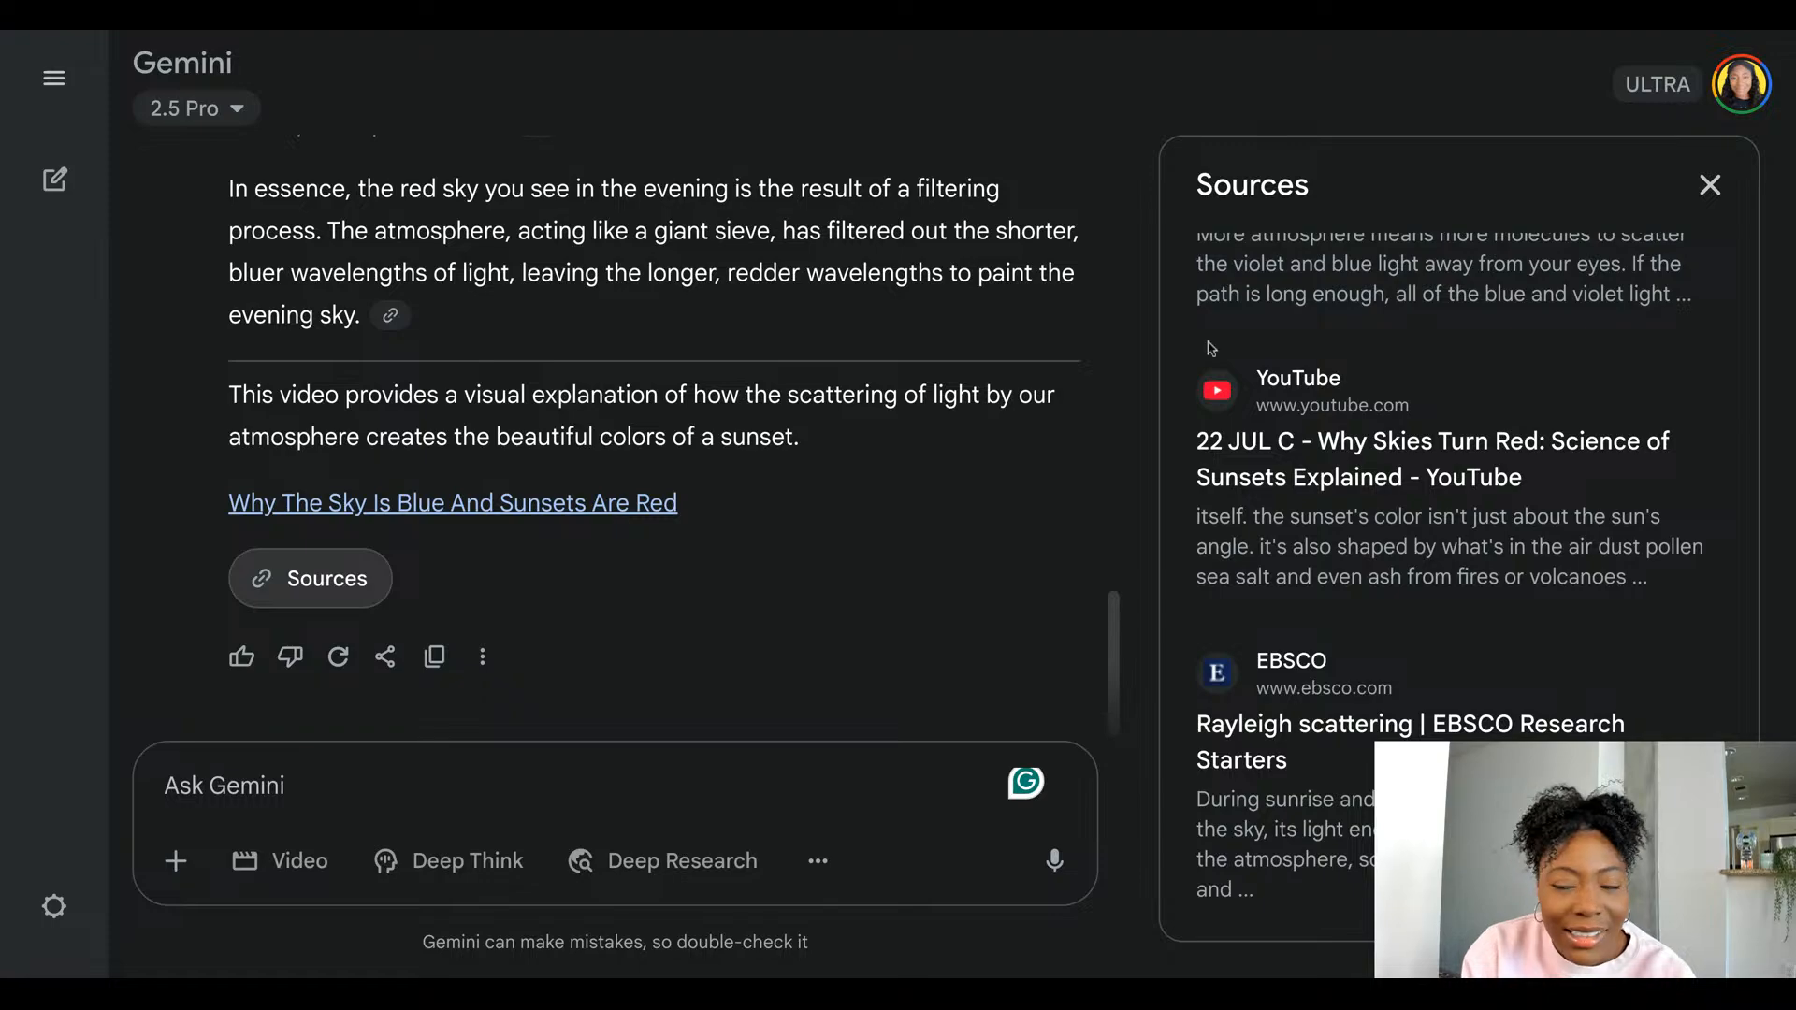
{"action": "scroll", "coordinate": [1736, 184], "scroll_direction": "up", "scroll_amount": 2}
{"action": "left_click", "coordinate": [1724, 190]}
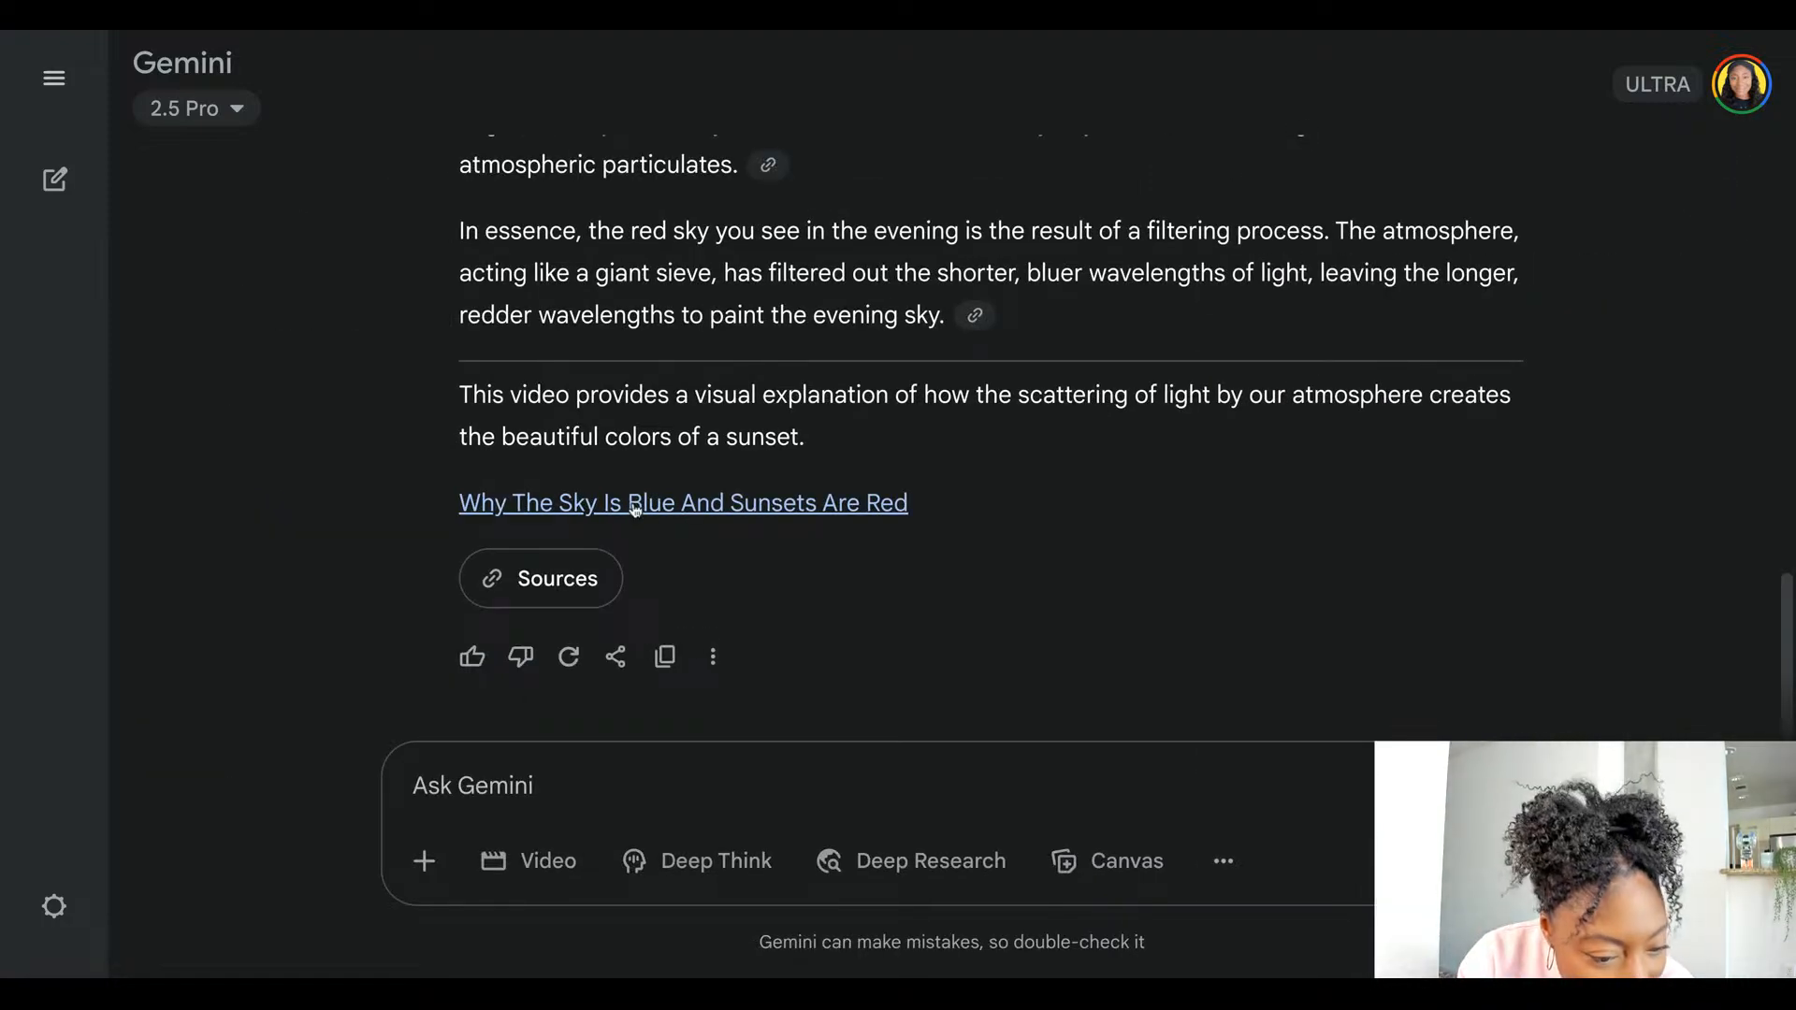
{"action": "left_click", "coordinate": [539, 786]}
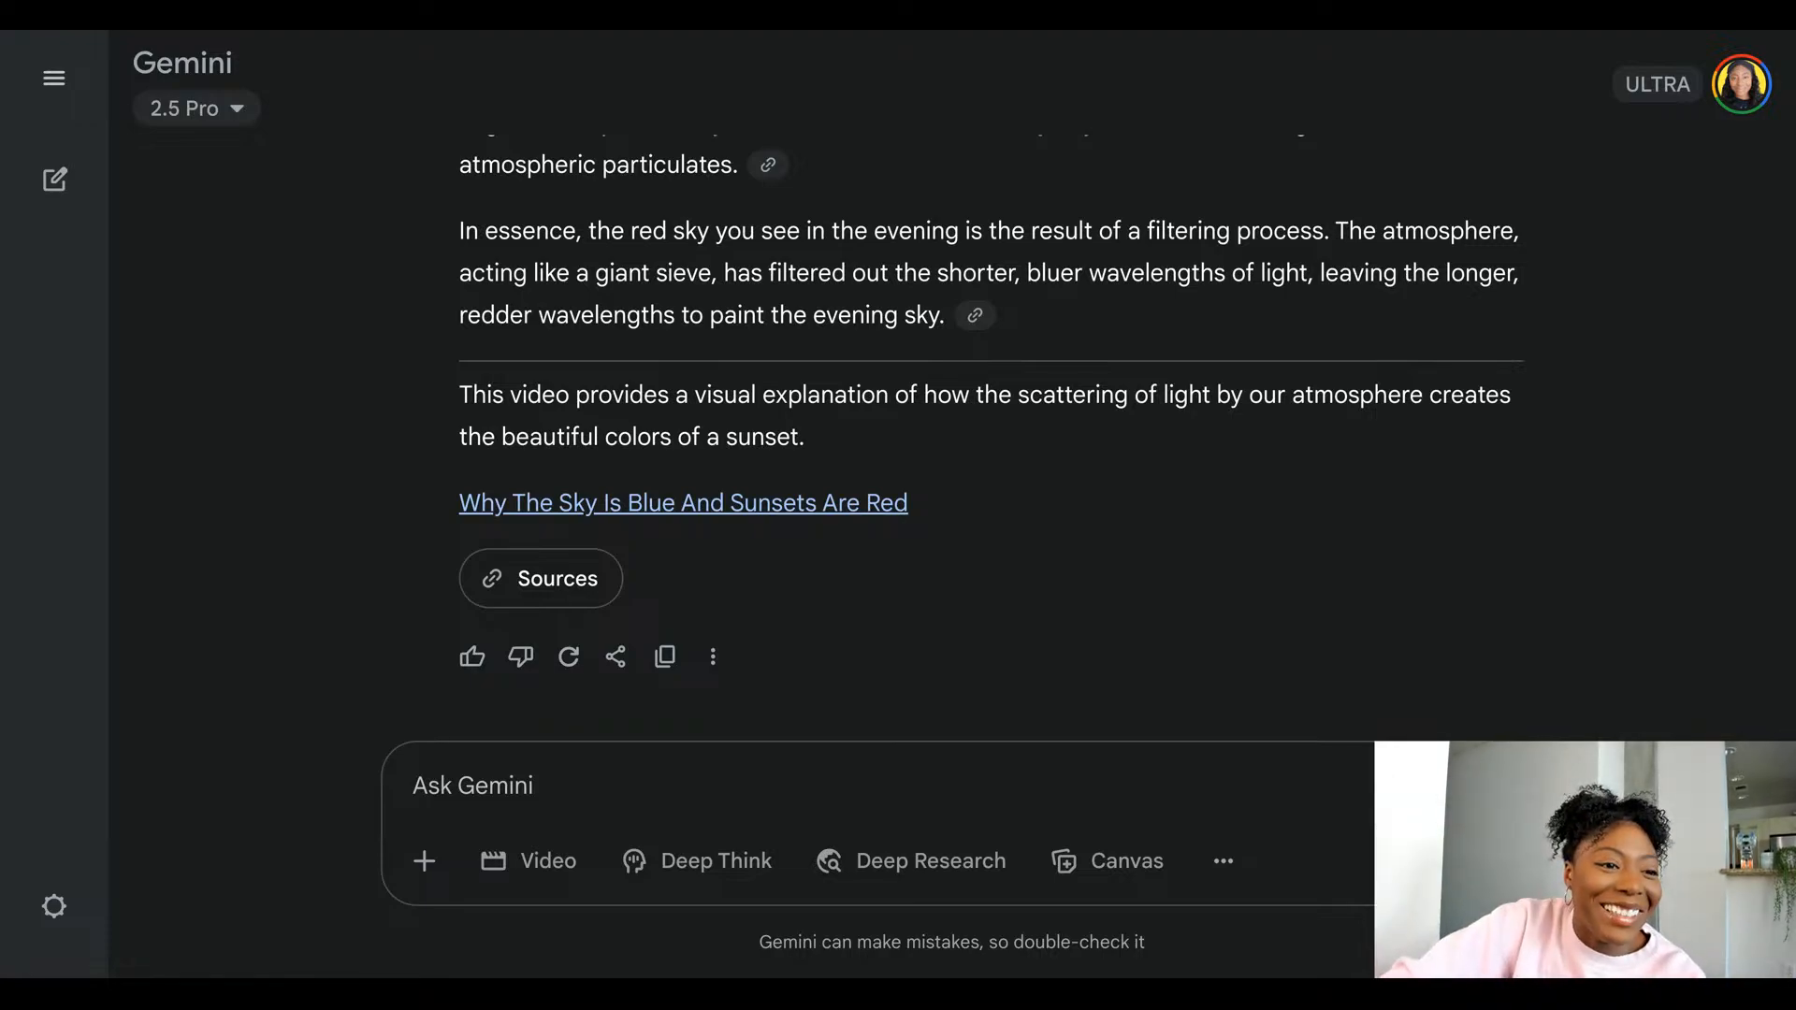
- Start a new chat, submit the prompt "Explain cell biology", and collapse the chat history
{"action": "left_click", "coordinate": [54, 78]}
{"action": "left_click", "coordinate": [119, 182]}
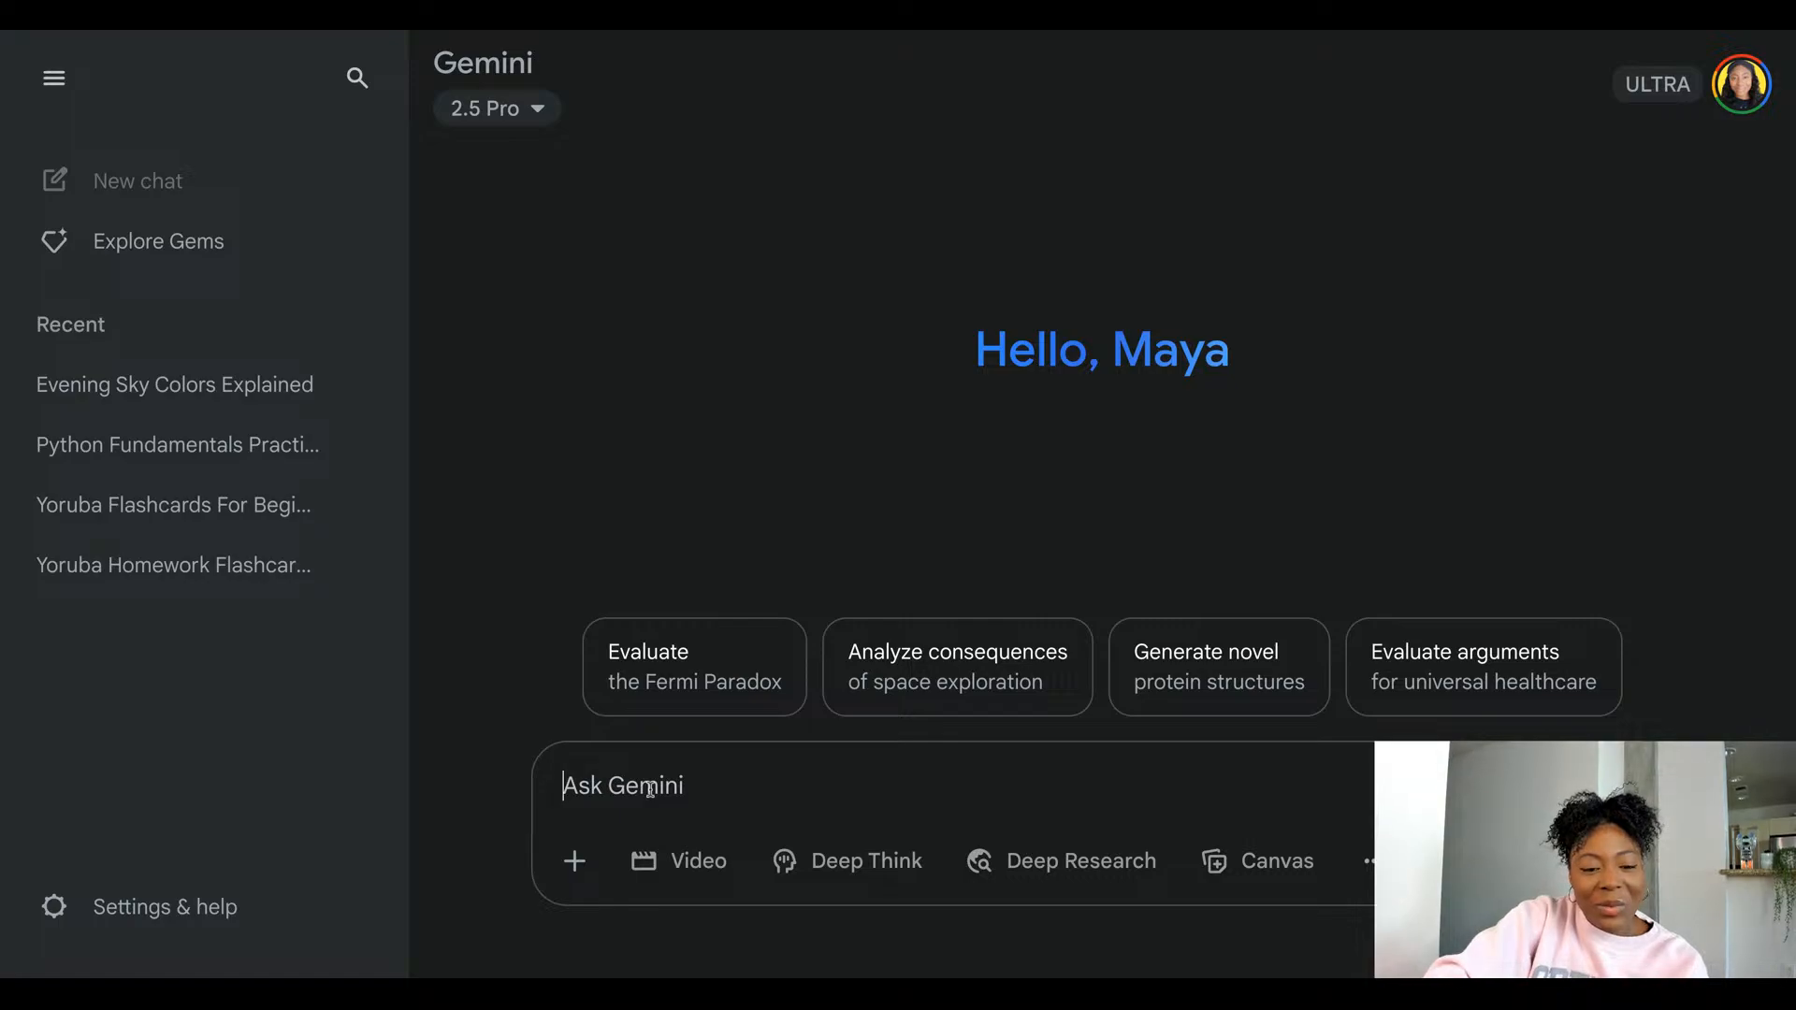
{"action": "type", "text": "Explain cell biology"}
{"action": "key", "text": "Return"}
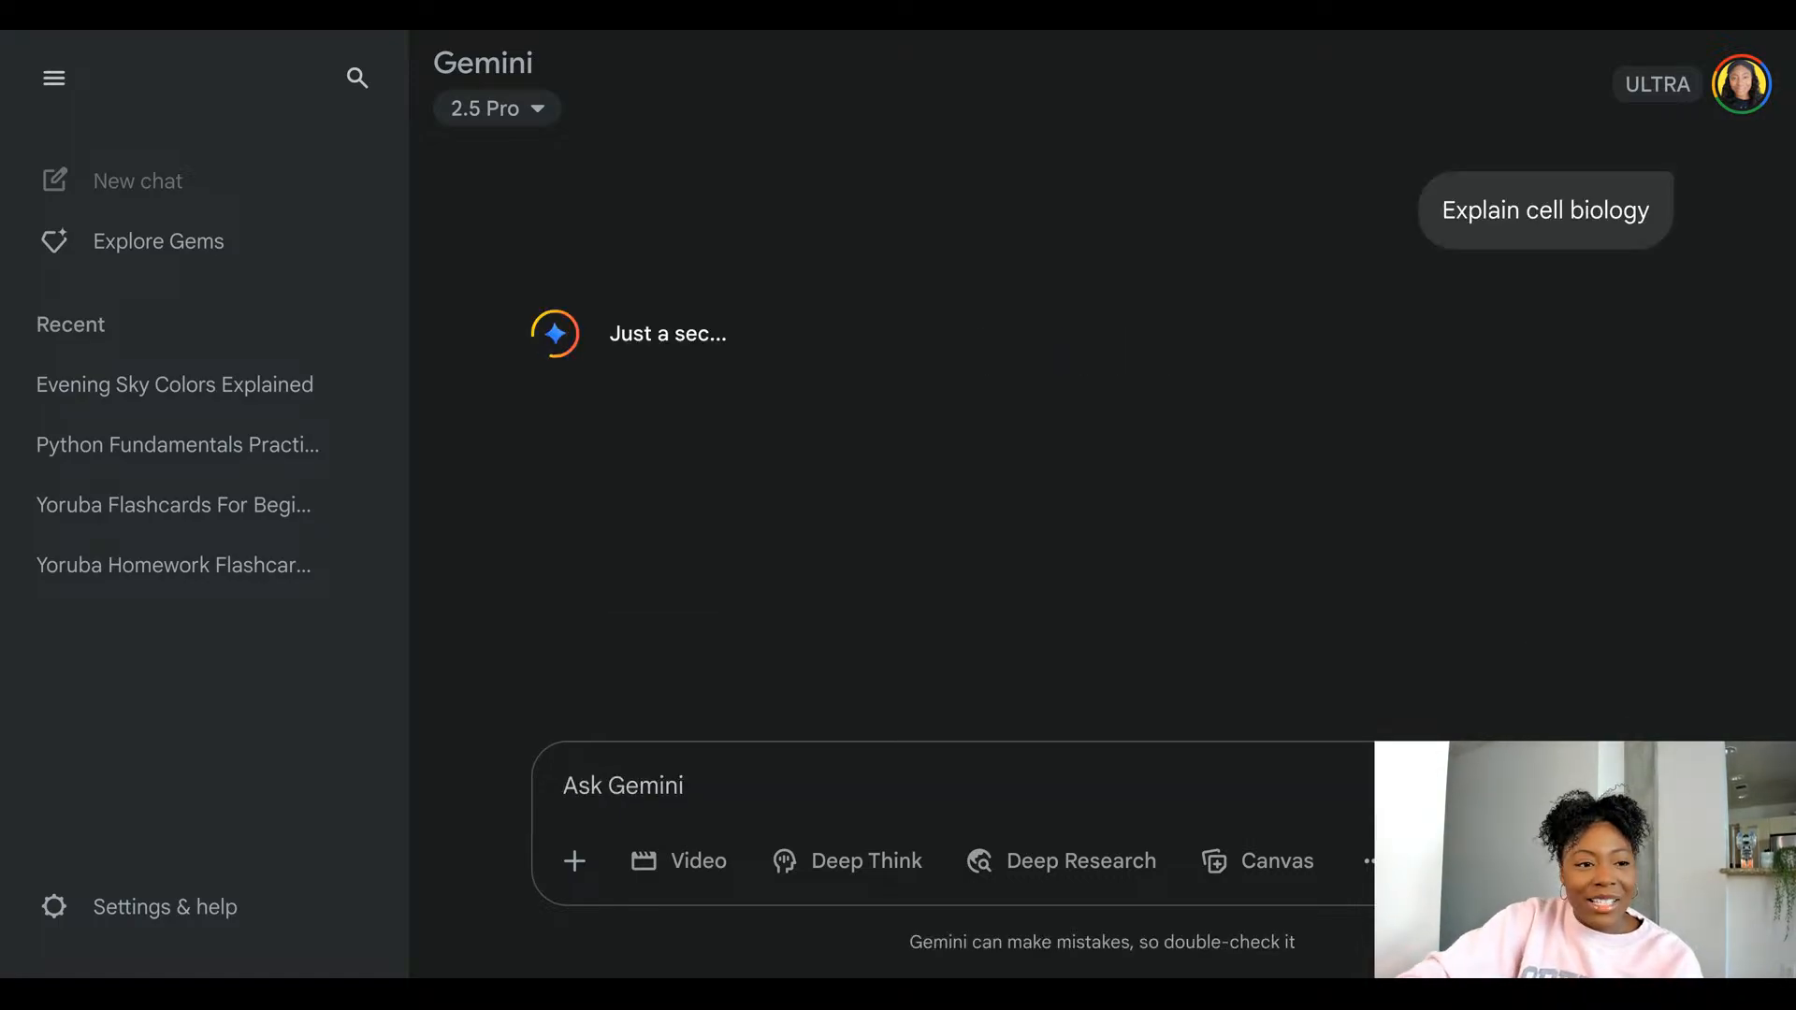
{"action": "left_click", "coordinate": [53, 78]}
{"action": "left_click", "coordinate": [53, 78]}
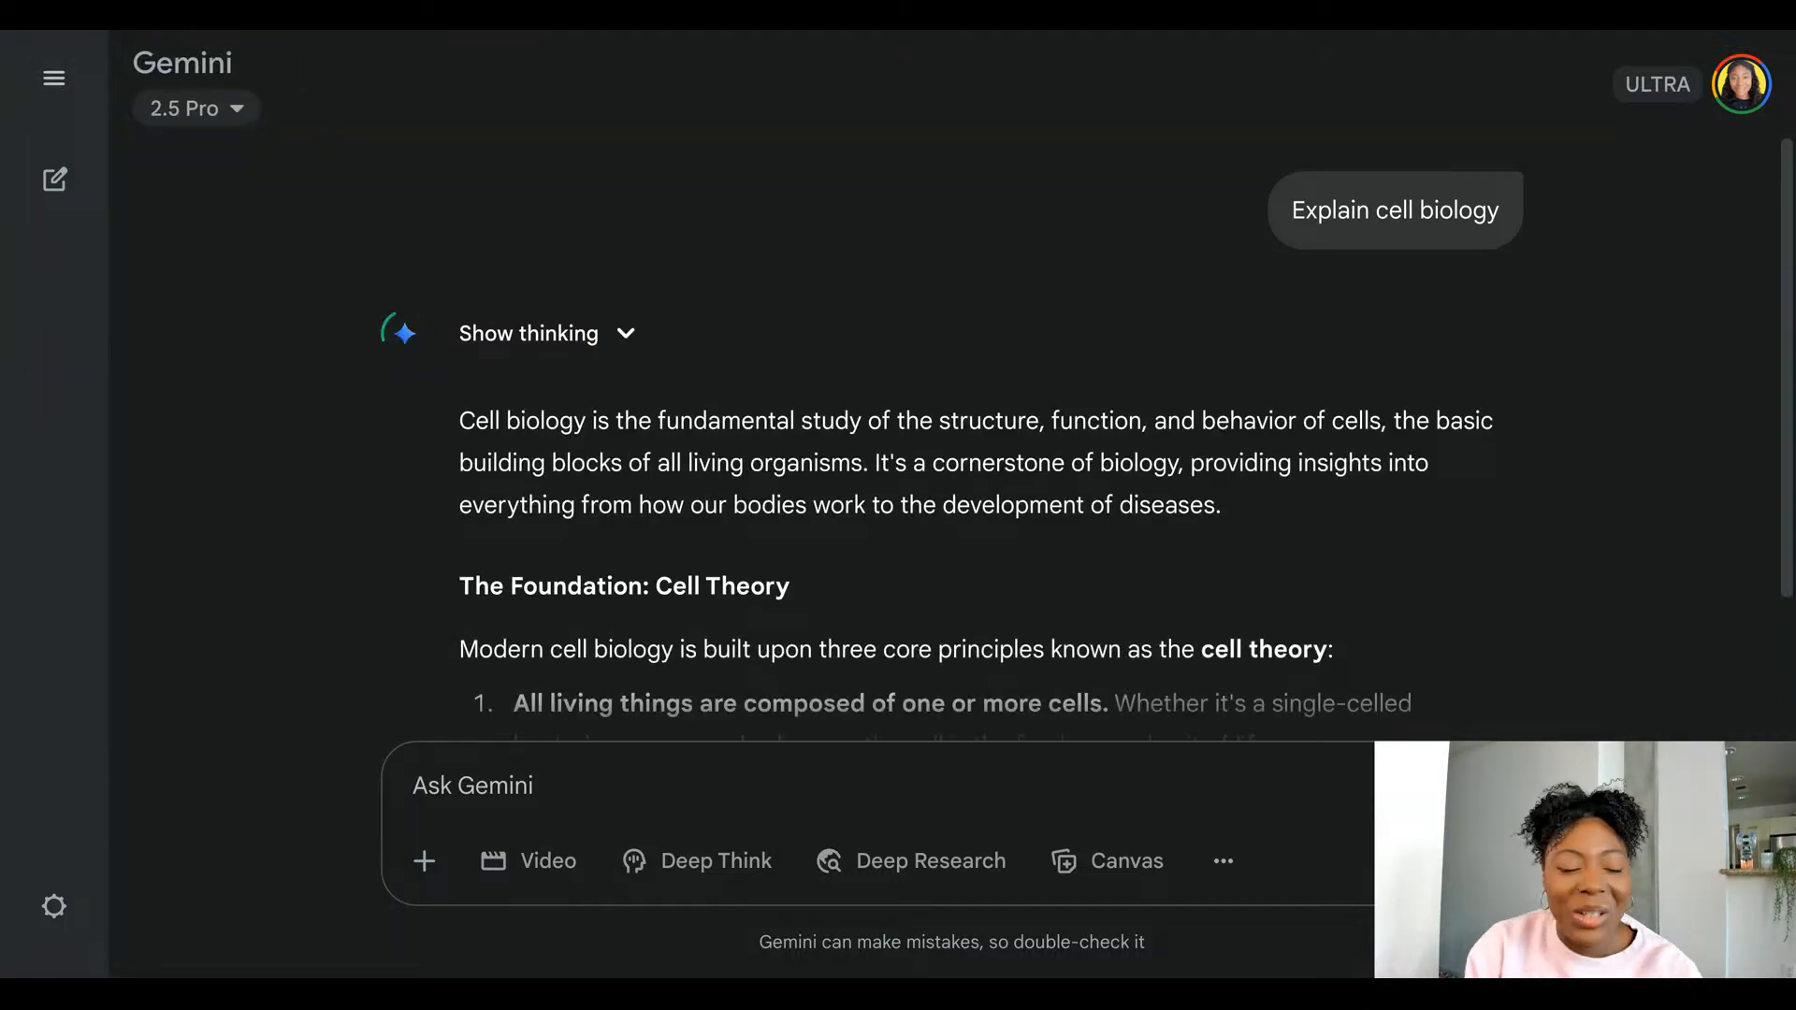
- Skim the opening sections of the cell biology response and return to its beginning
{"action": "scroll", "coordinate": [1063, 566], "scroll_direction": "down", "scroll_amount": 3}
{"action": "scroll", "coordinate": [1063, 566], "scroll_direction": "down", "scroll_amount": 1}
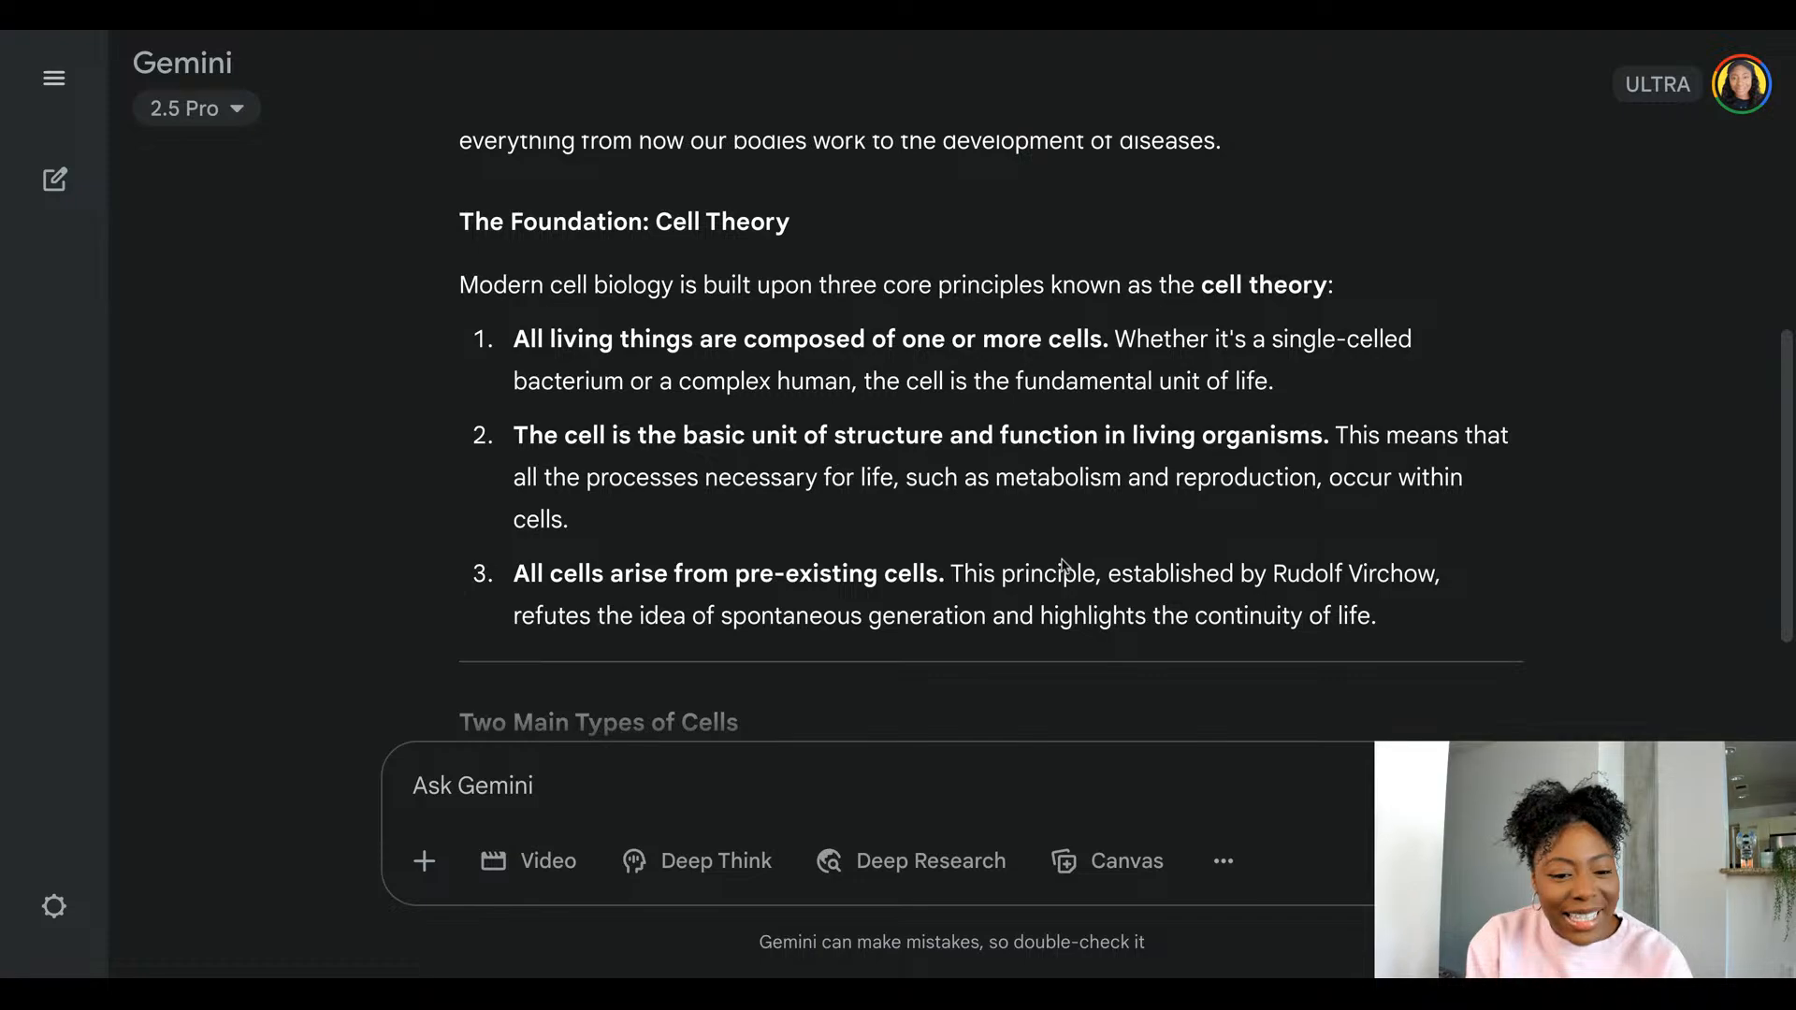
{"action": "scroll", "coordinate": [1063, 566], "scroll_direction": "down", "scroll_amount": 4}
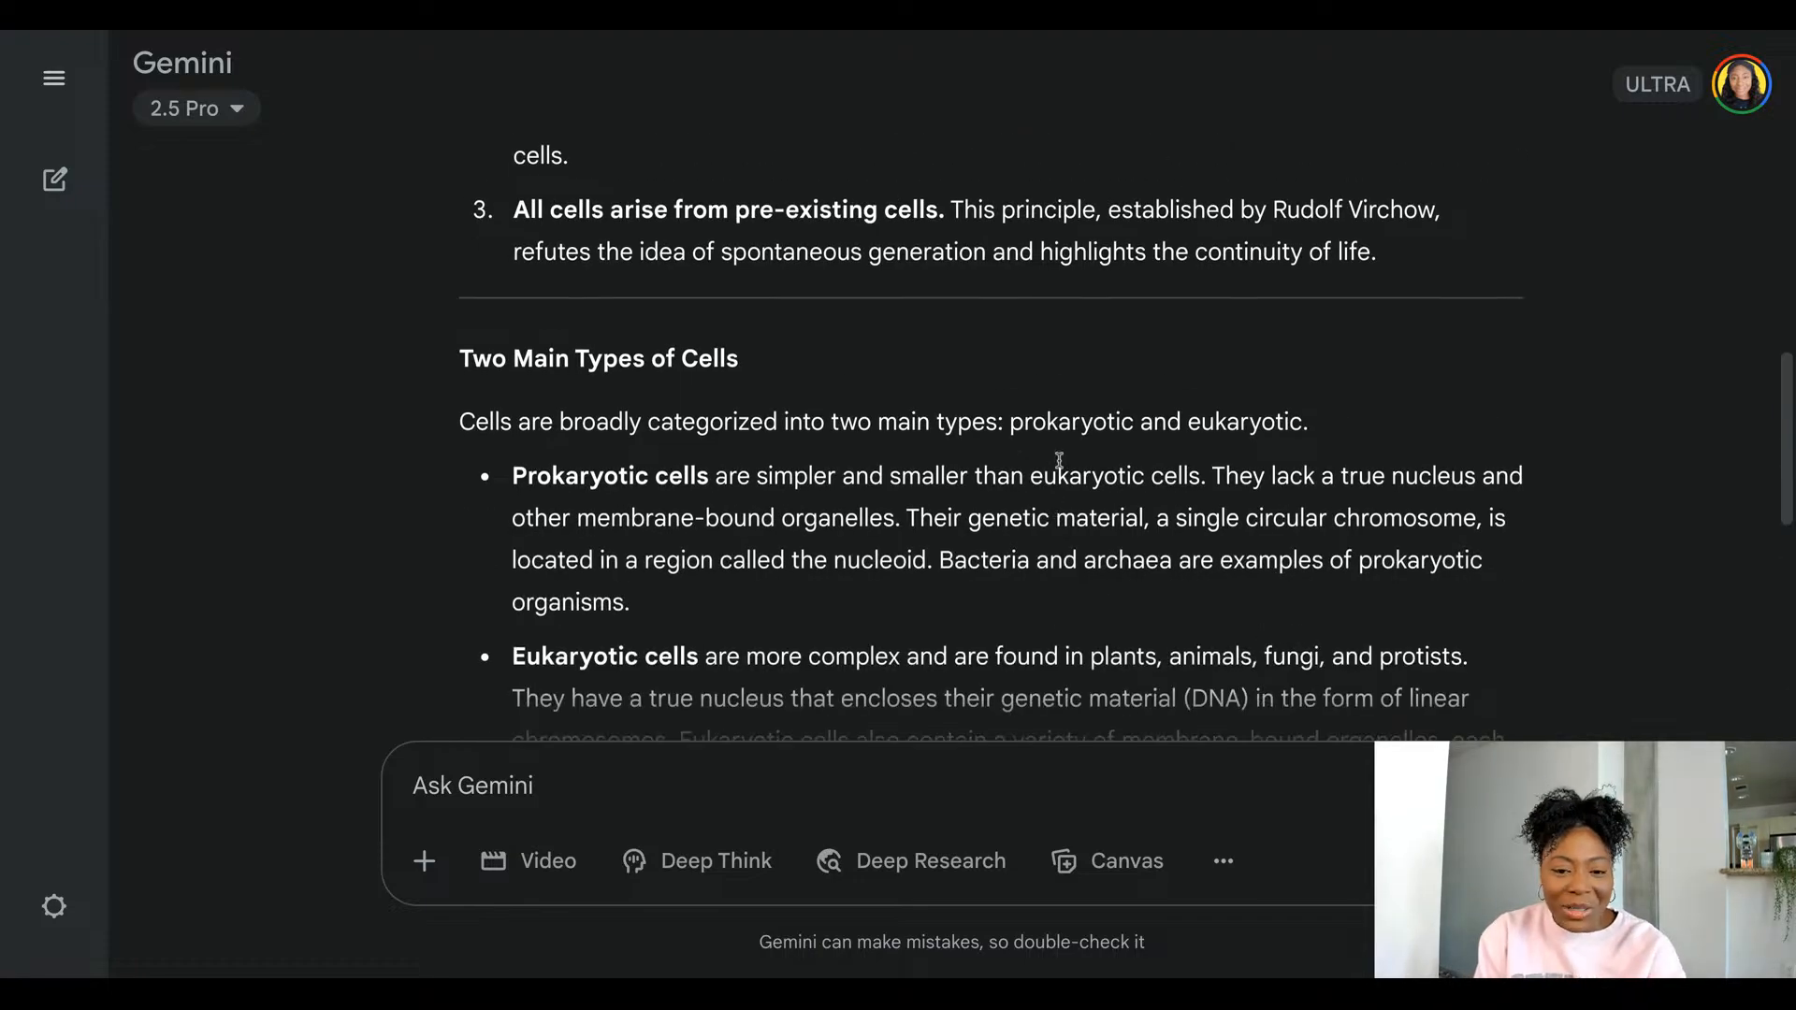
{"action": "scroll", "coordinate": [1058, 460], "scroll_direction": "down", "scroll_amount": 5}
{"action": "scroll", "coordinate": [1059, 460], "scroll_direction": "up", "scroll_amount": 1}
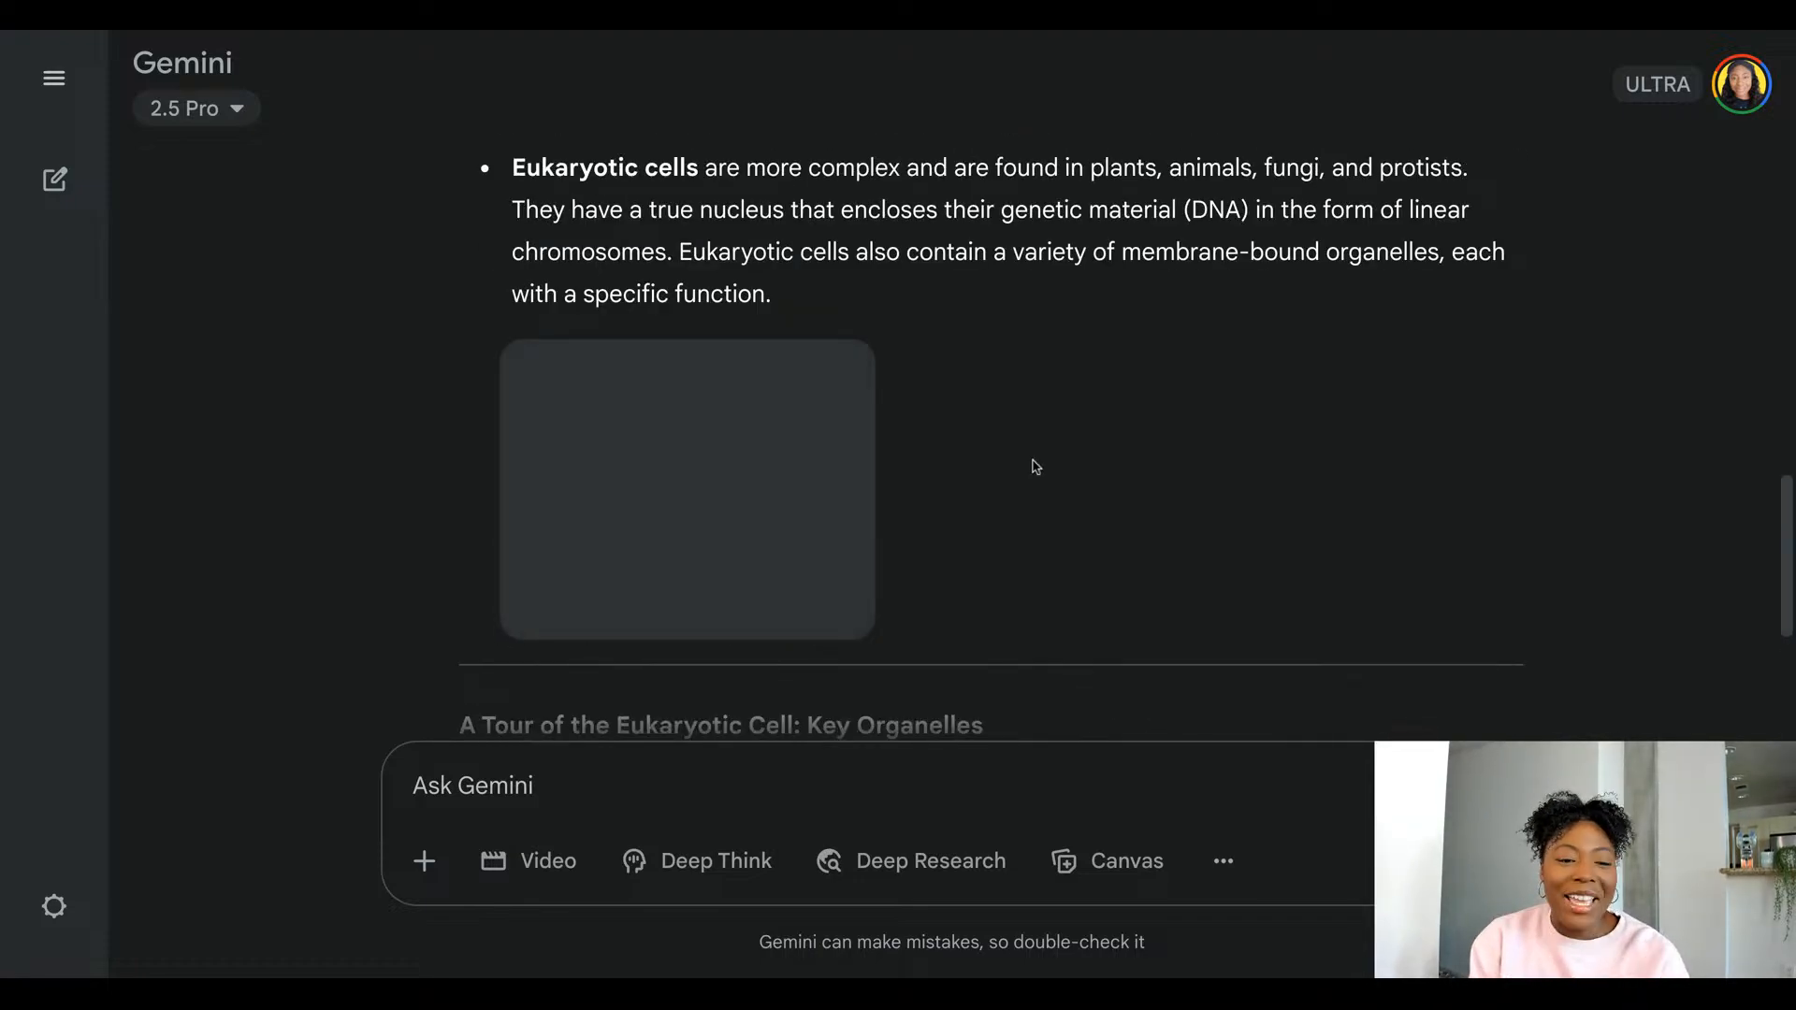
{"action": "scroll", "coordinate": [734, 453], "scroll_direction": "up", "scroll_amount": 15}
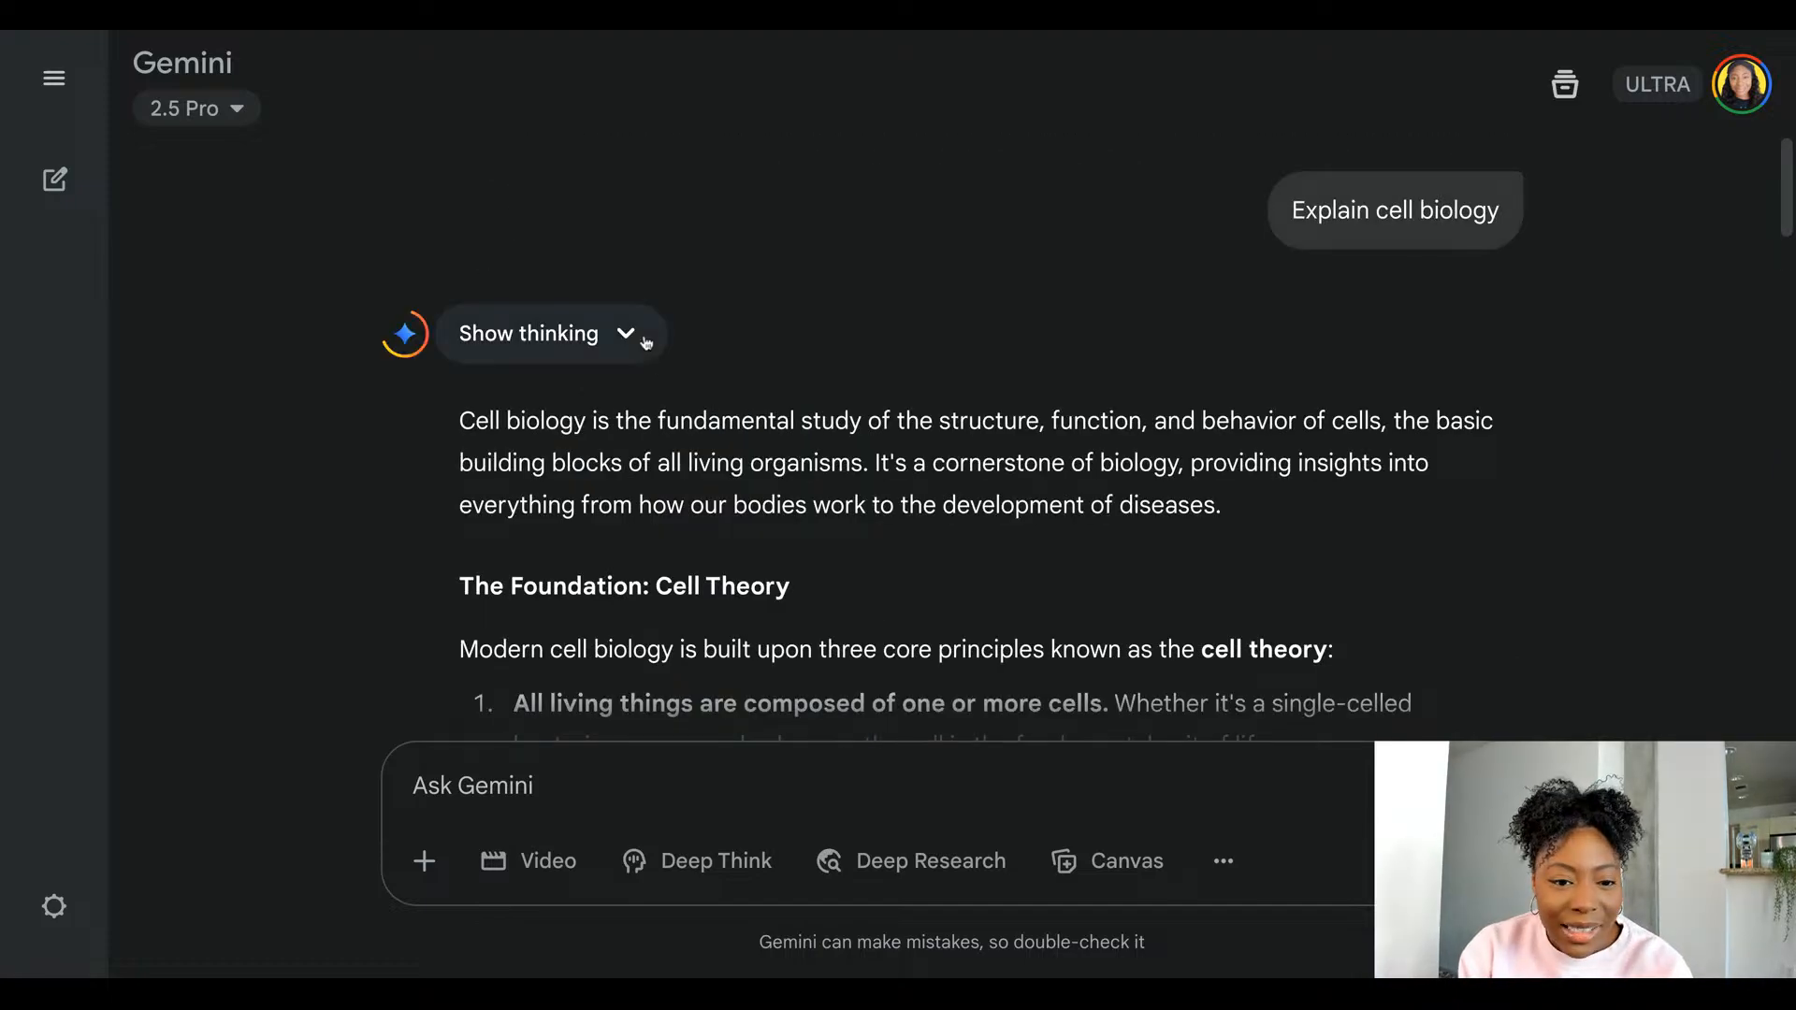
- Read the cell biology response from cell theory through the organelles and examine the Animal Cell diagram
{"action": "scroll", "coordinate": [894, 558], "scroll_direction": "down", "scroll_amount": 1}
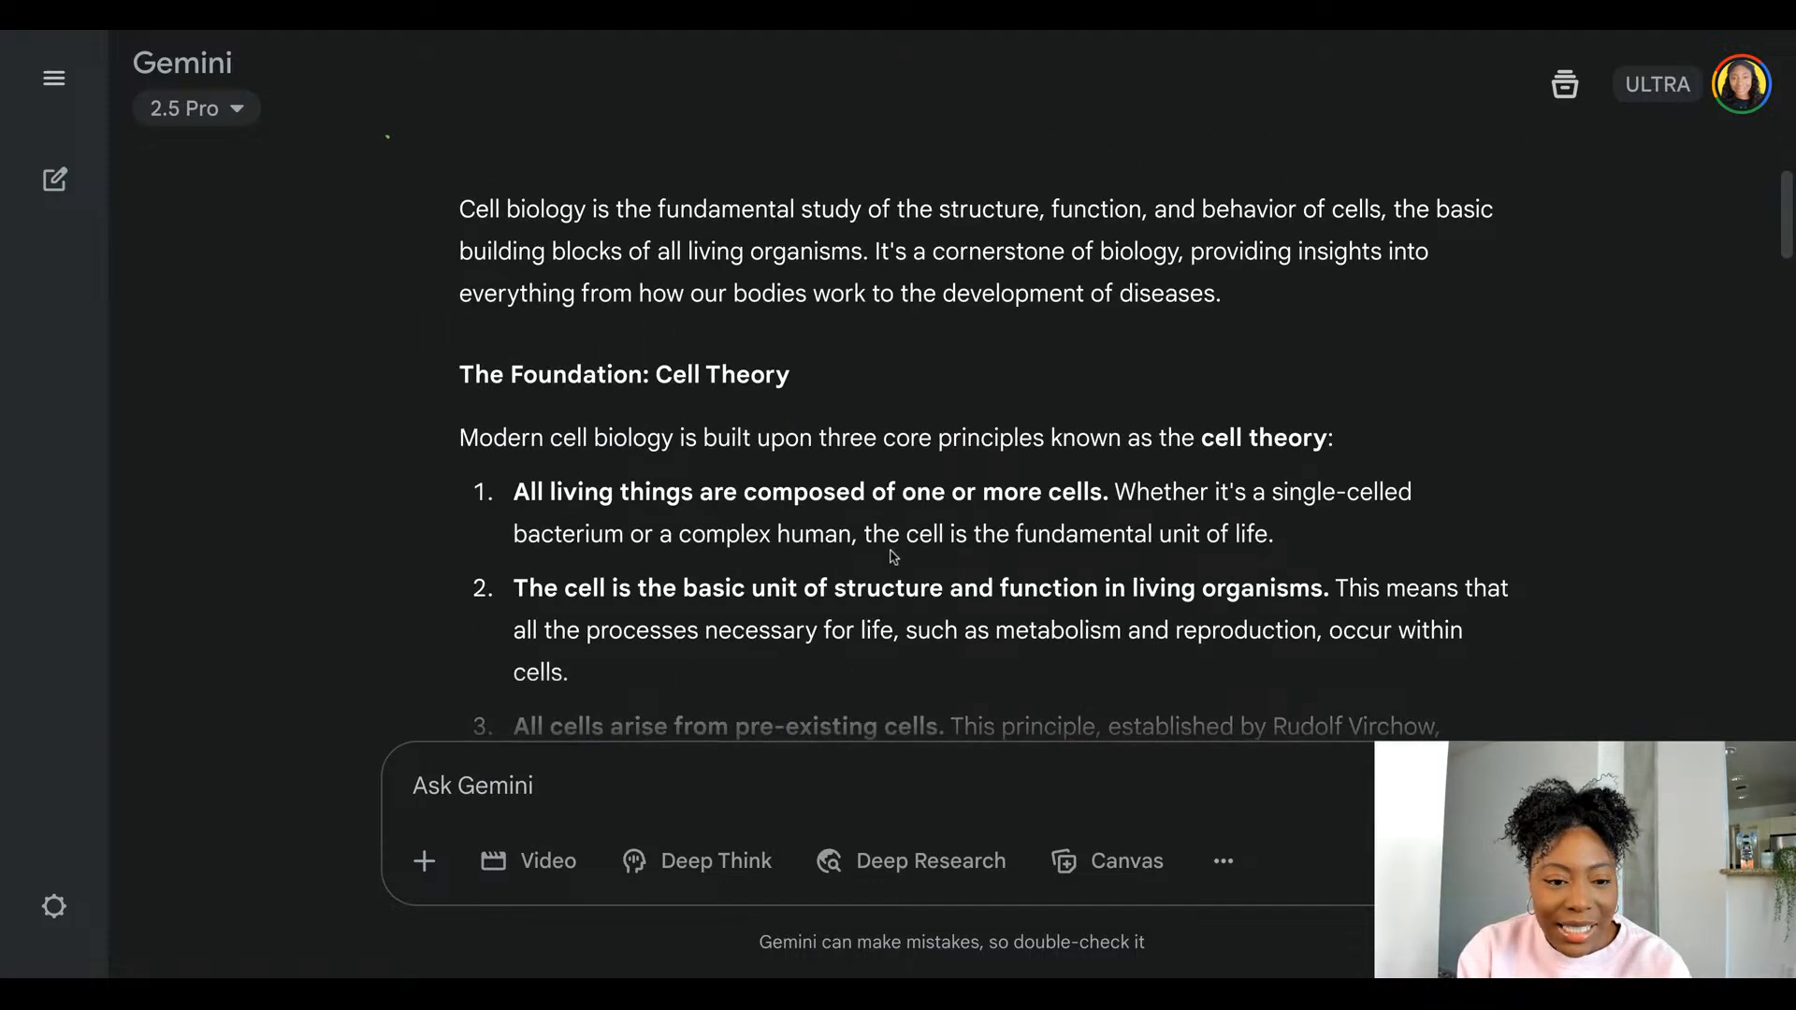
{"action": "scroll", "coordinate": [894, 558], "scroll_direction": "down", "scroll_amount": 2}
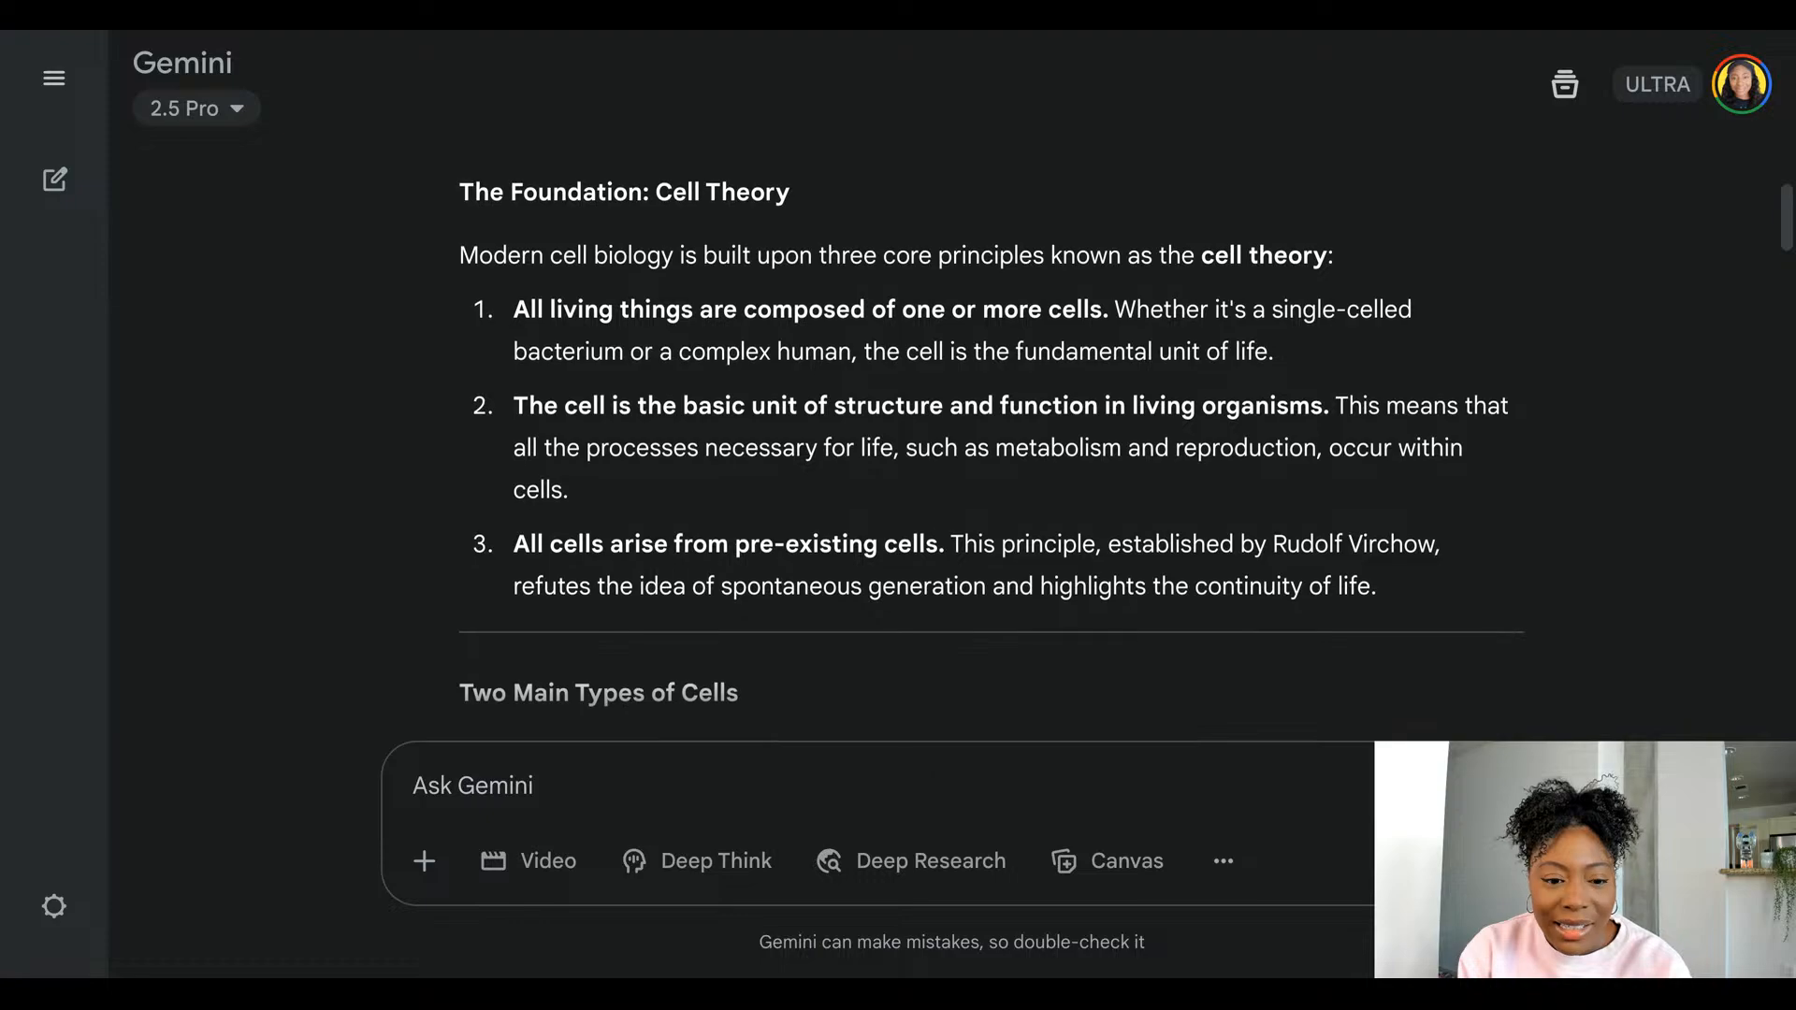
{"action": "scroll", "coordinate": [992, 440], "scroll_direction": "down", "scroll_amount": 3}
{"action": "scroll", "coordinate": [992, 439], "scroll_direction": "down", "scroll_amount": 5}
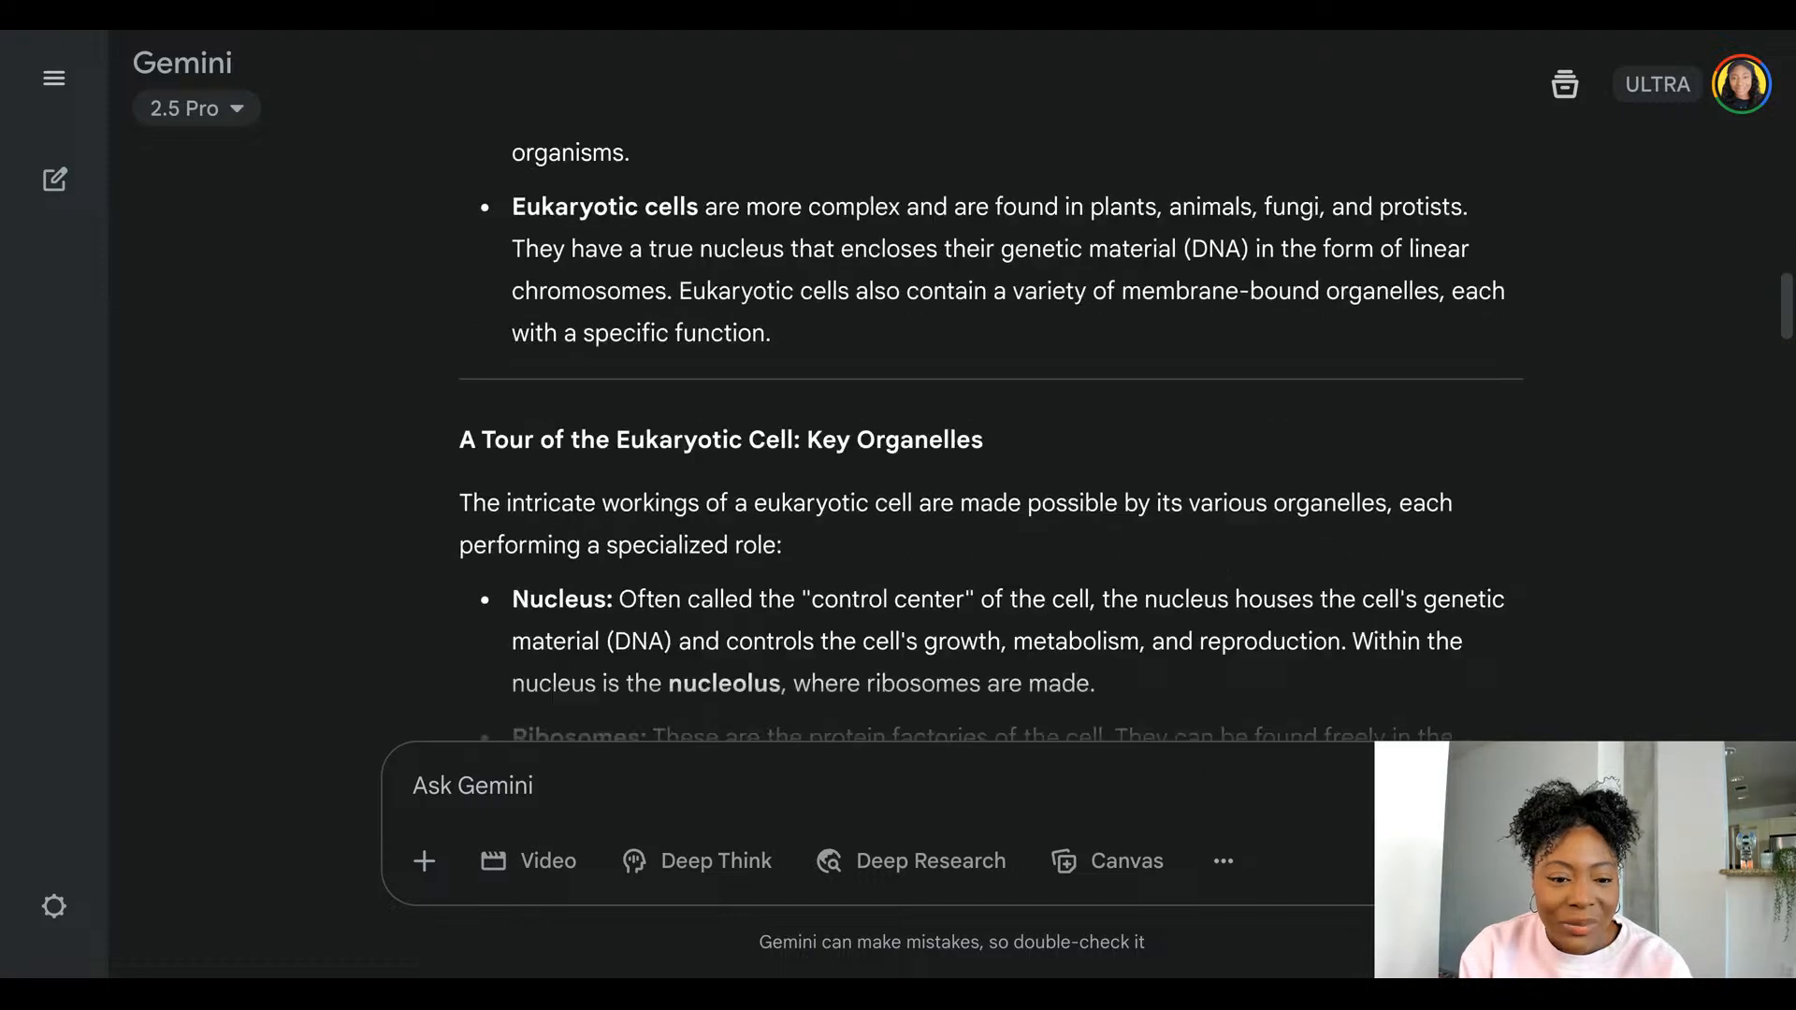
{"action": "scroll", "coordinate": [992, 440], "scroll_direction": "down", "scroll_amount": 18}
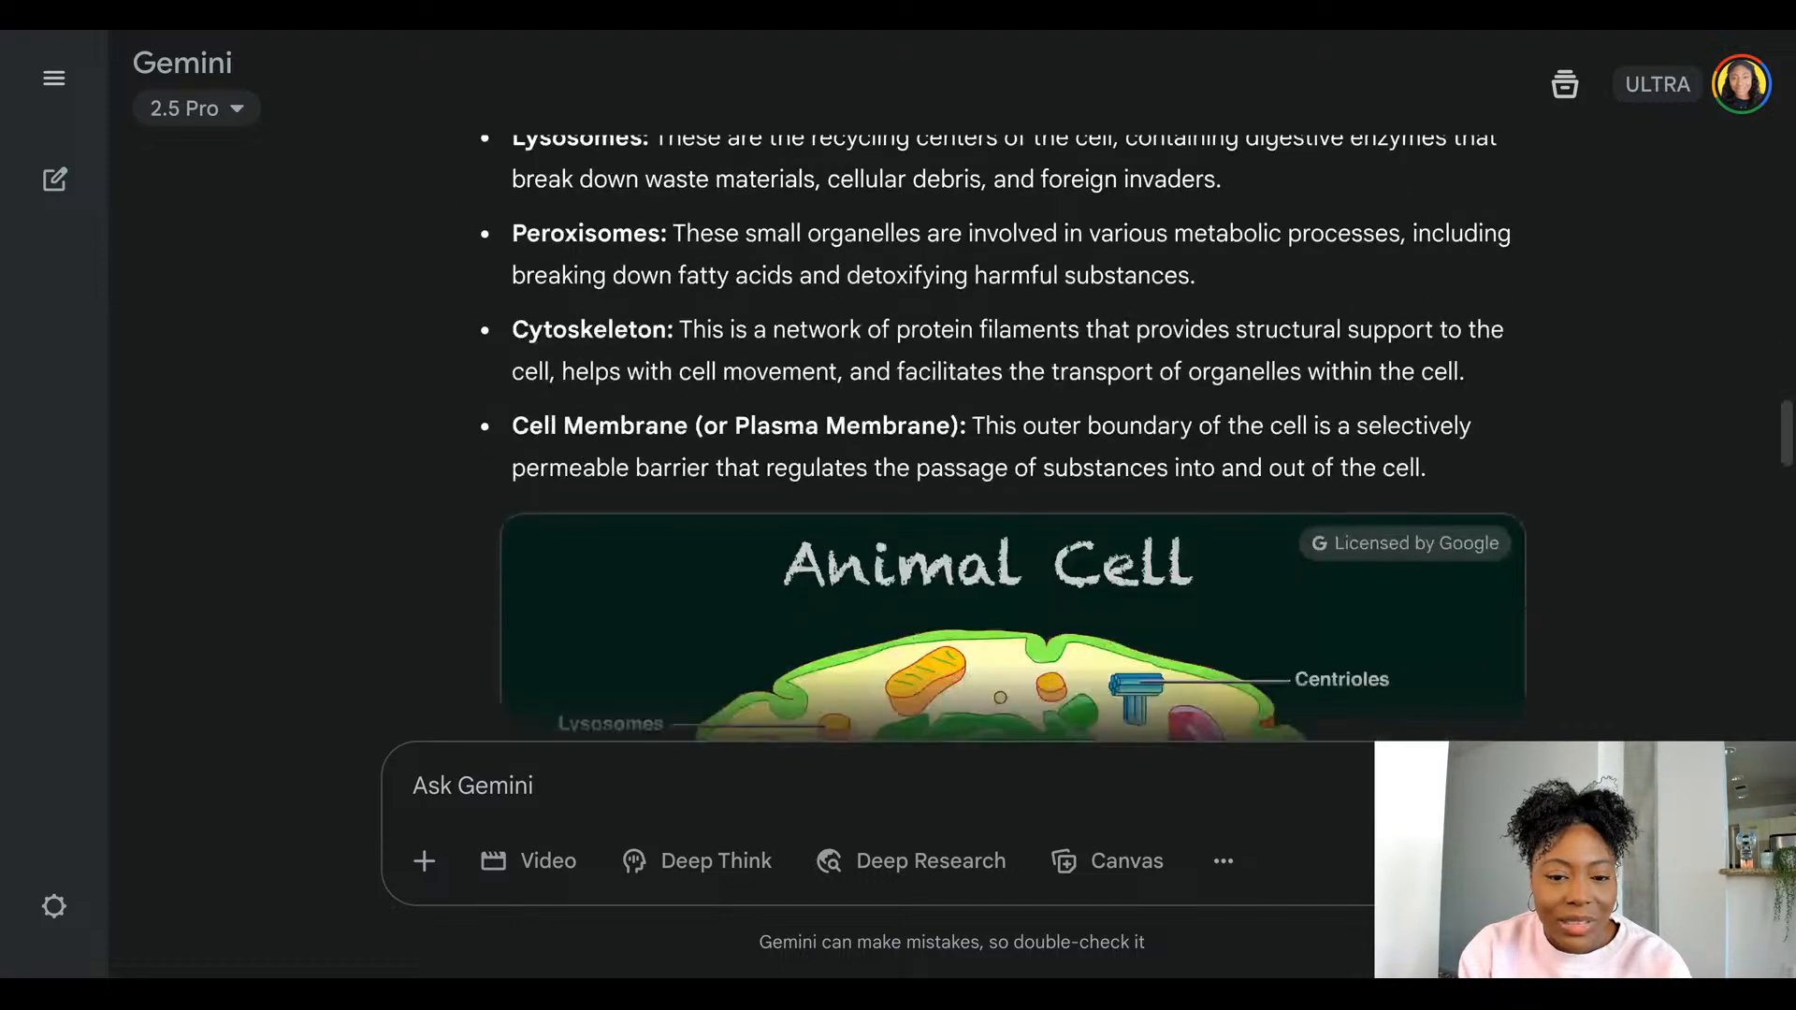
{"action": "scroll", "coordinate": [991, 440], "scroll_direction": "down", "scroll_amount": 2}
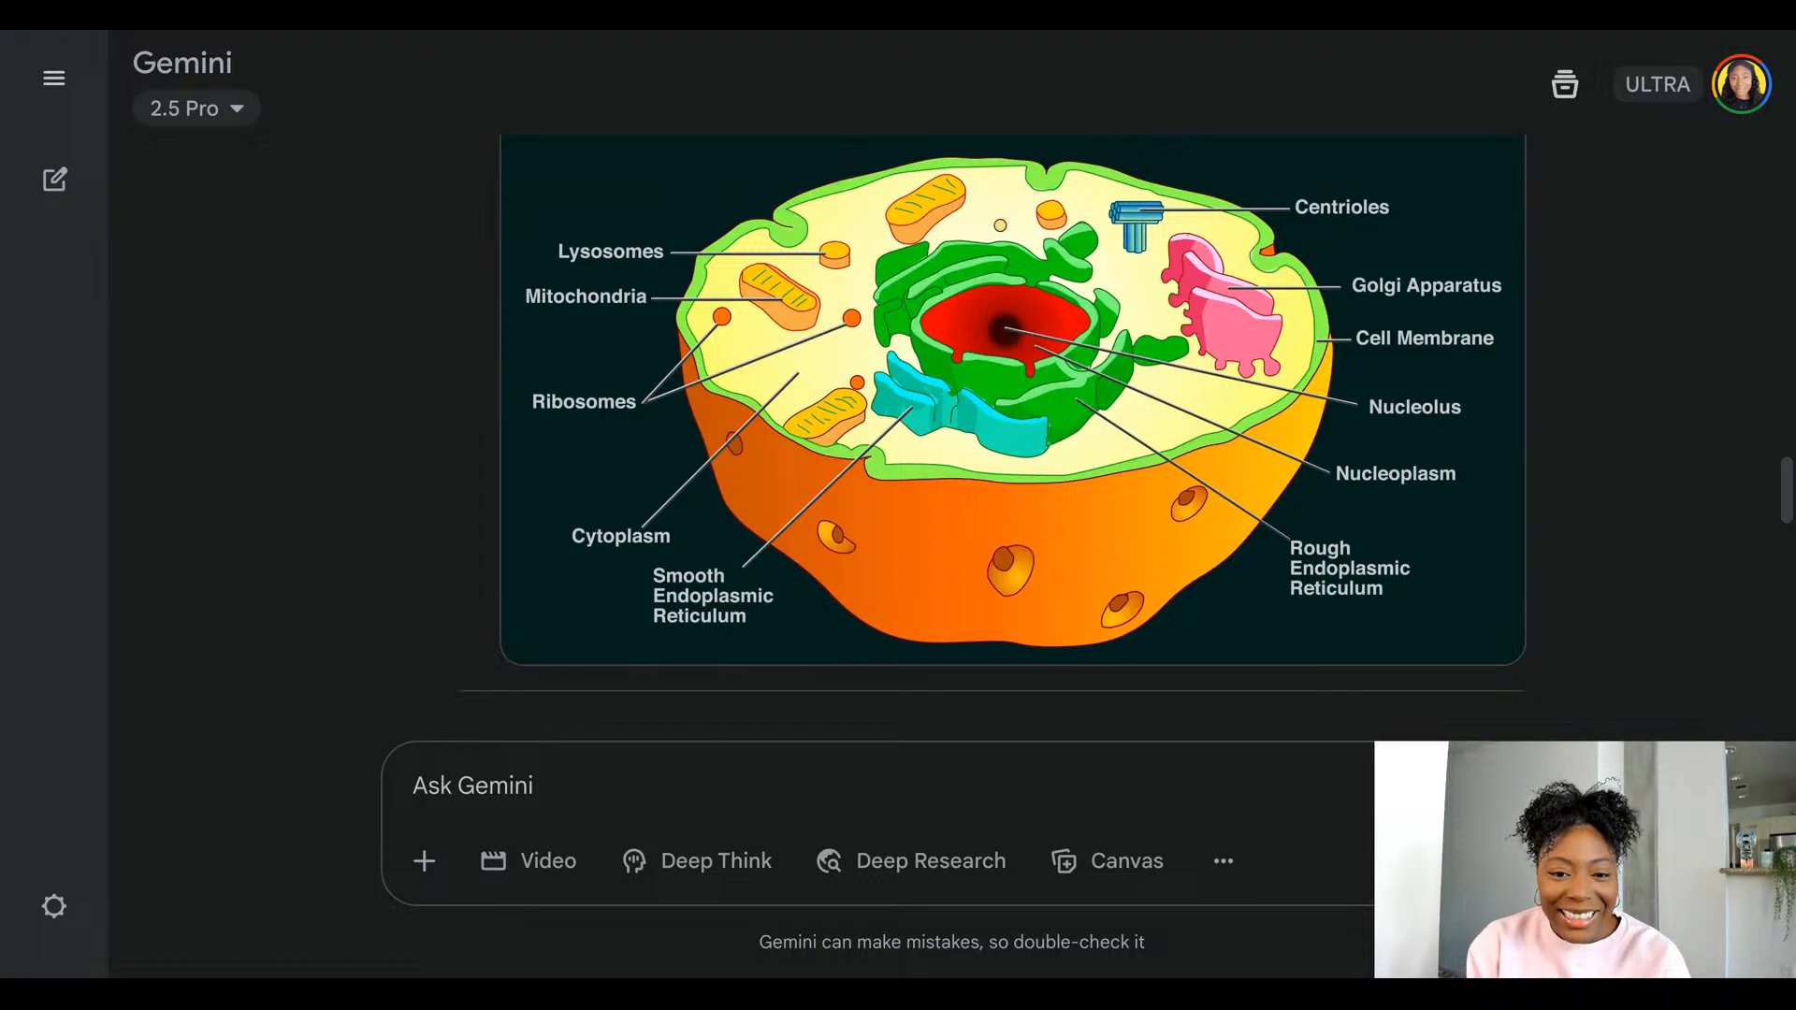
{"action": "scroll", "coordinate": [991, 439], "scroll_direction": "down", "scroll_amount": 3}
{"action": "scroll", "coordinate": [992, 440], "scroll_direction": "down", "scroll_amount": 4}
{"action": "scroll", "coordinate": [992, 439], "scroll_direction": "up", "scroll_amount": 7}
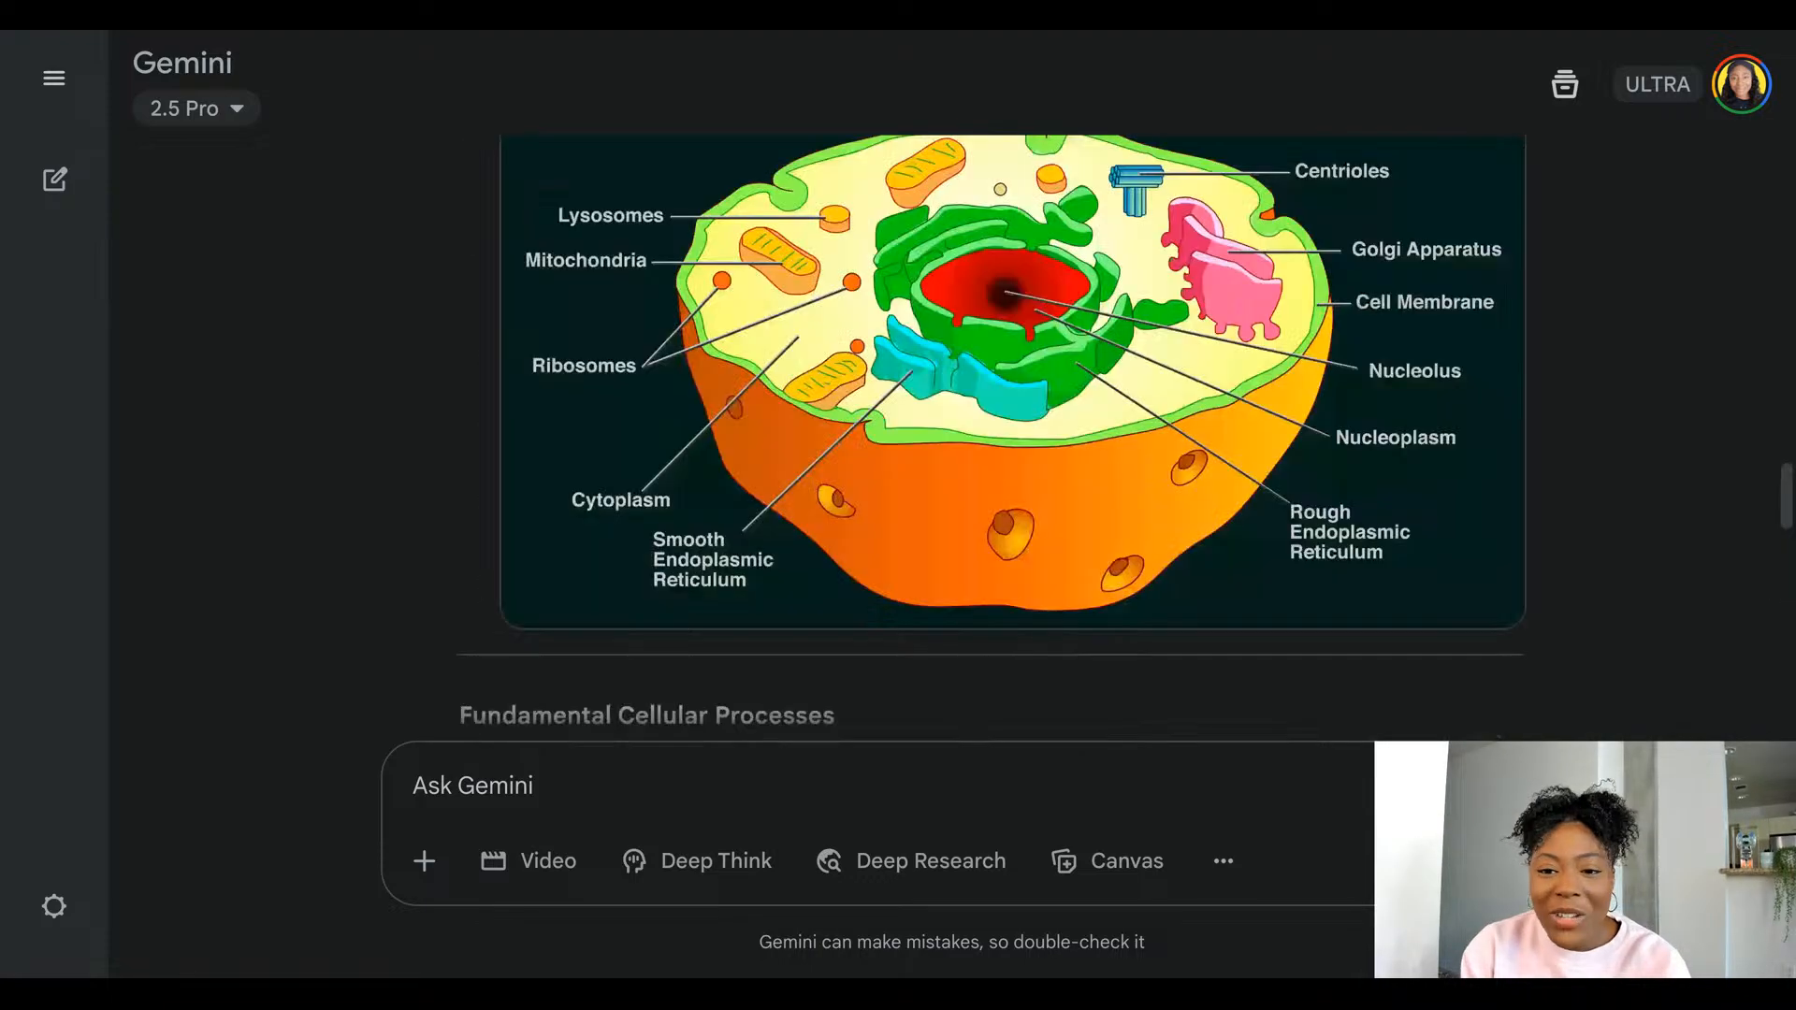
{"action": "scroll", "coordinate": [1013, 438], "scroll_direction": "up", "scroll_amount": 1}
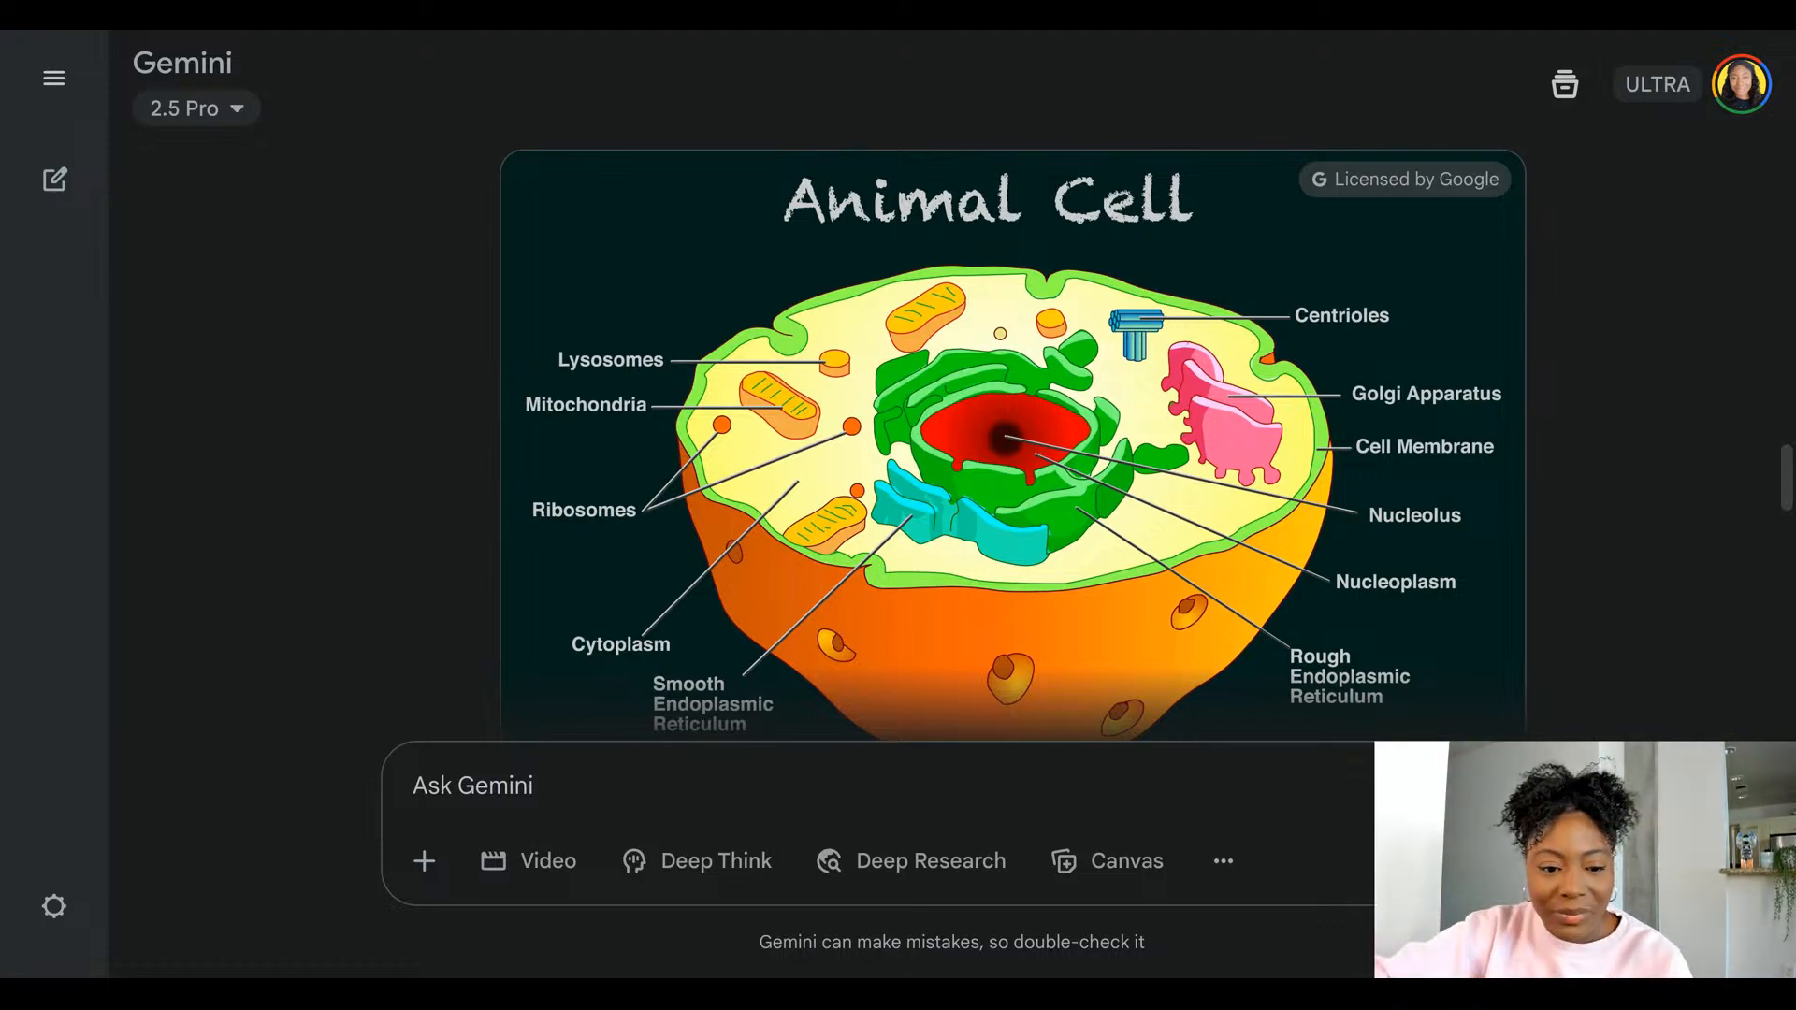
- Read the section on cellular processes, then play the beginning of the embedded Cells Overview video and pause it
{"action": "scroll", "coordinate": [992, 437], "scroll_direction": "down", "scroll_amount": 3}
{"action": "scroll", "coordinate": [992, 438], "scroll_direction": "down", "scroll_amount": 4}
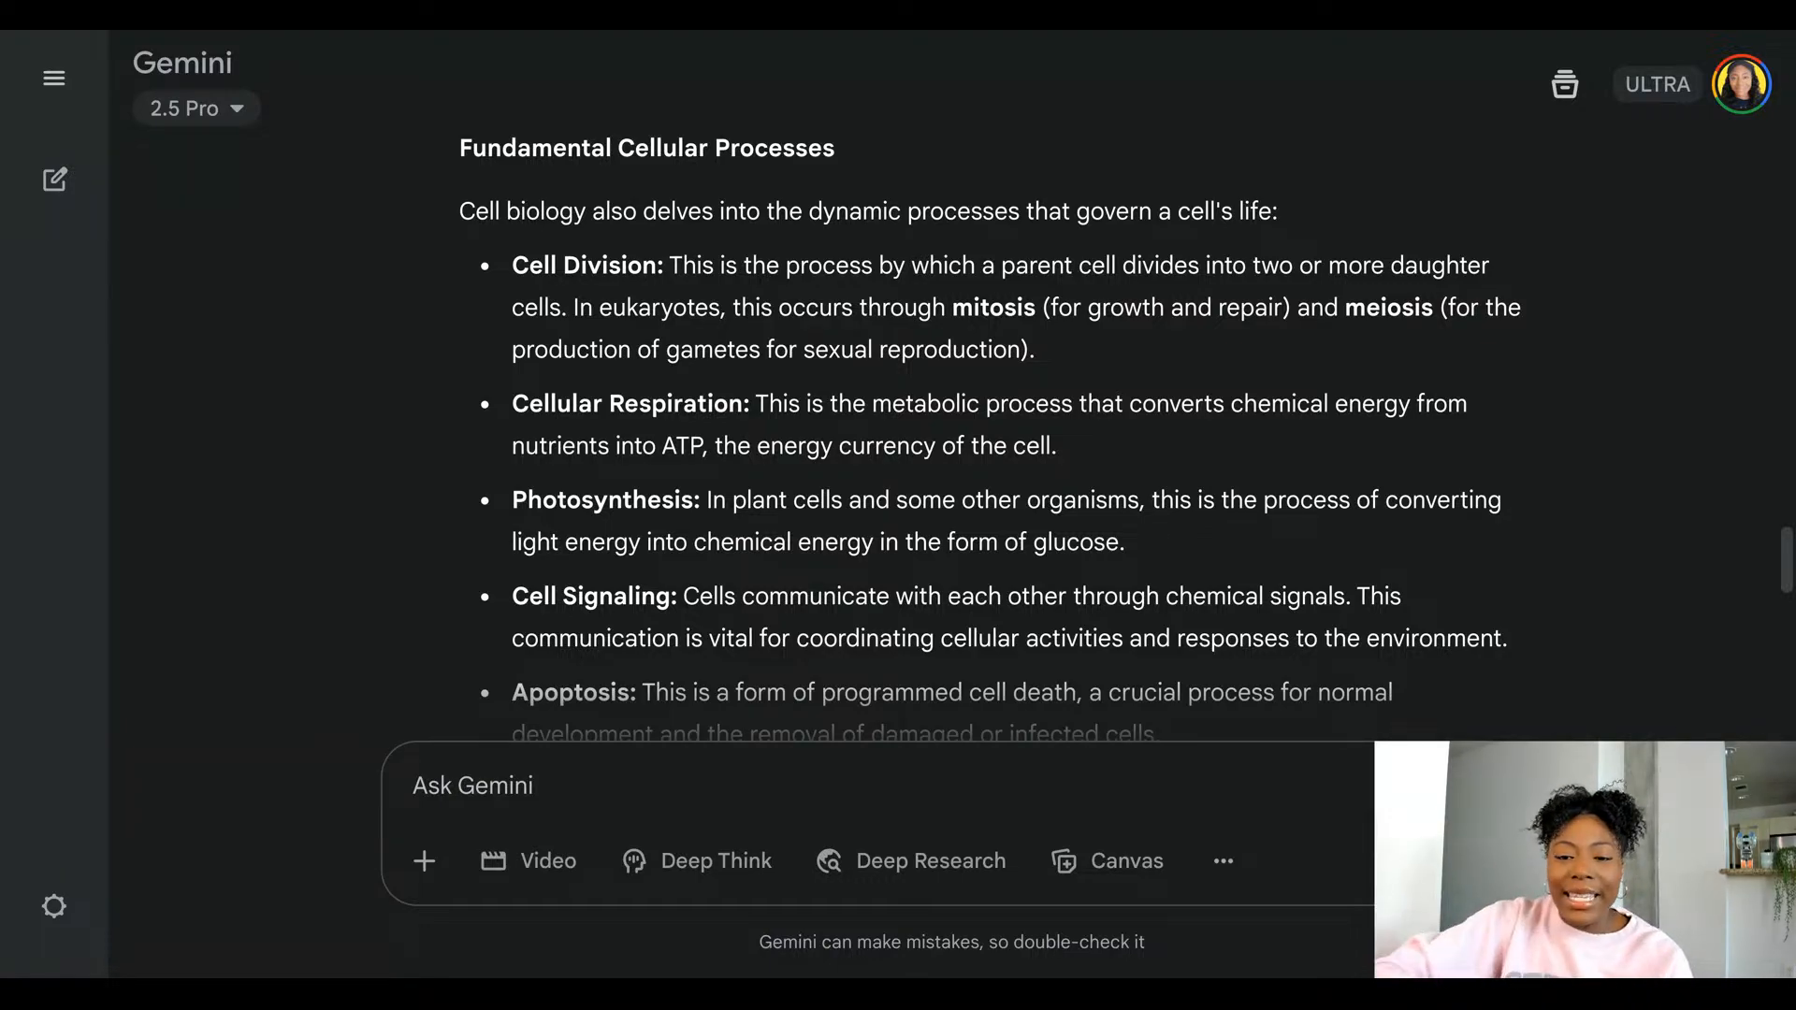
{"action": "scroll", "coordinate": [991, 430], "scroll_direction": "down", "scroll_amount": 10}
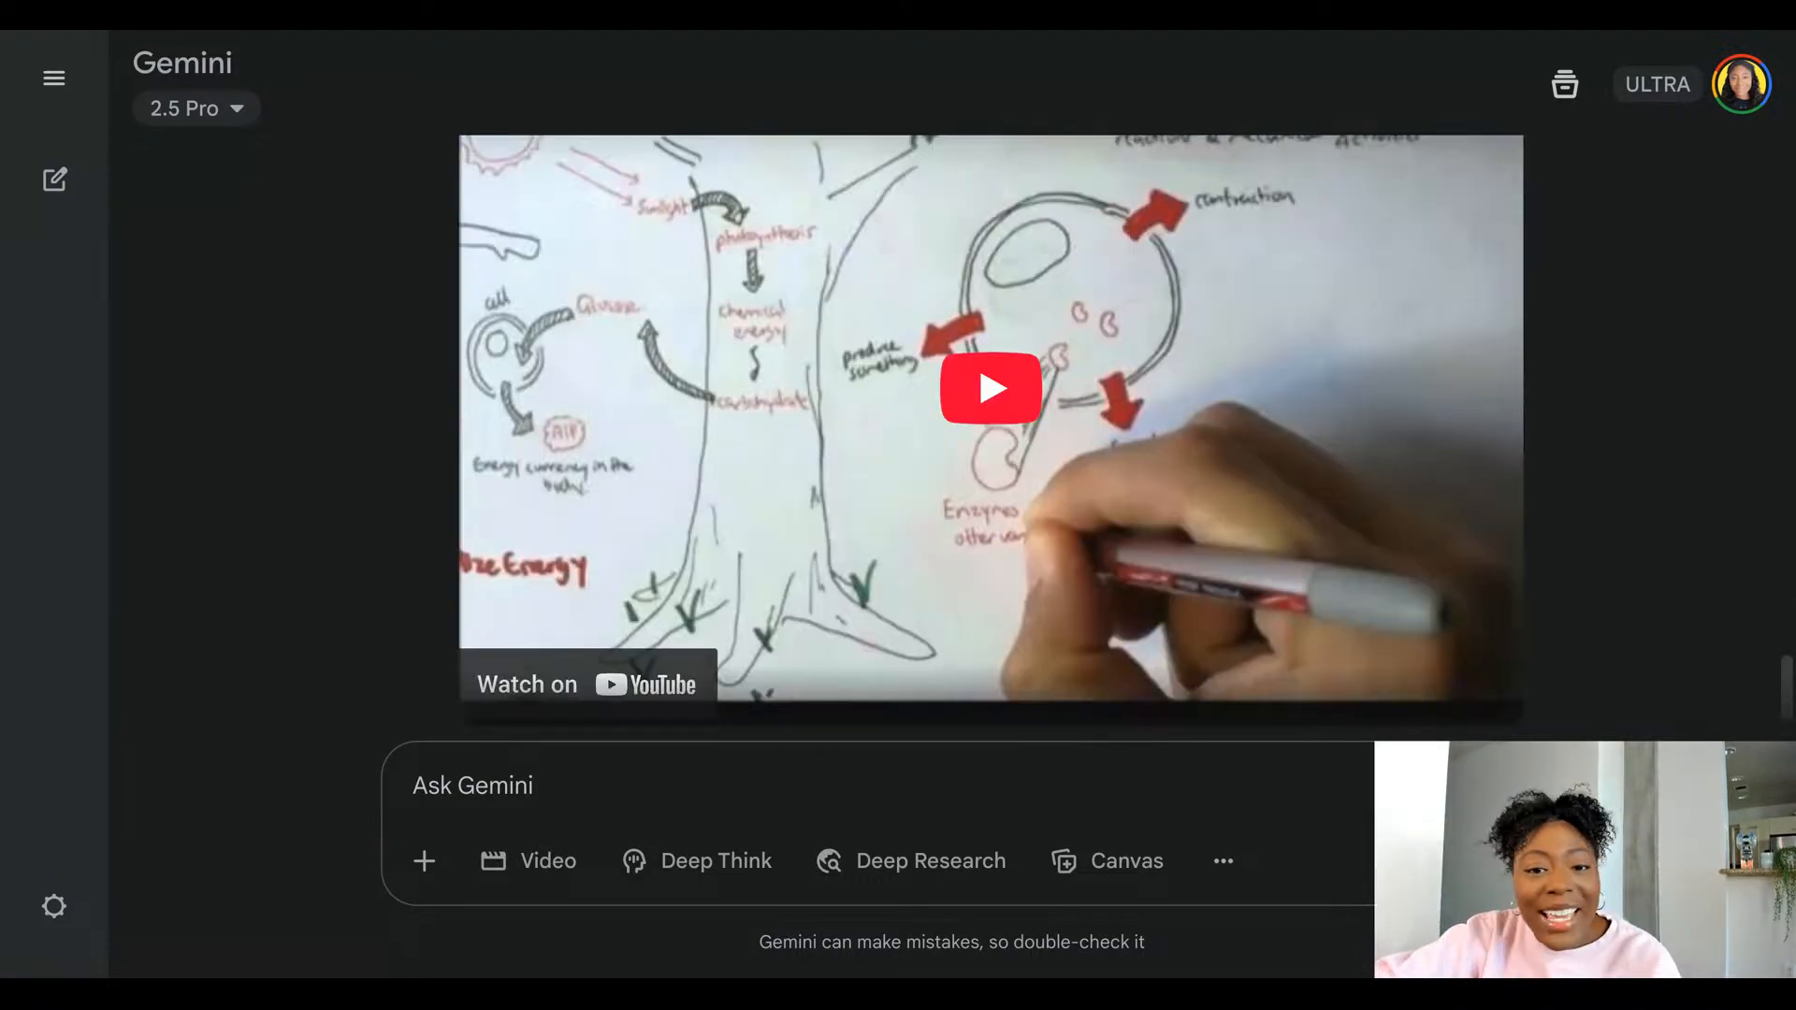
{"action": "scroll", "coordinate": [978, 507], "scroll_direction": "up", "scroll_amount": 2}
{"action": "scroll", "coordinate": [978, 507], "scroll_direction": "down", "scroll_amount": 1}
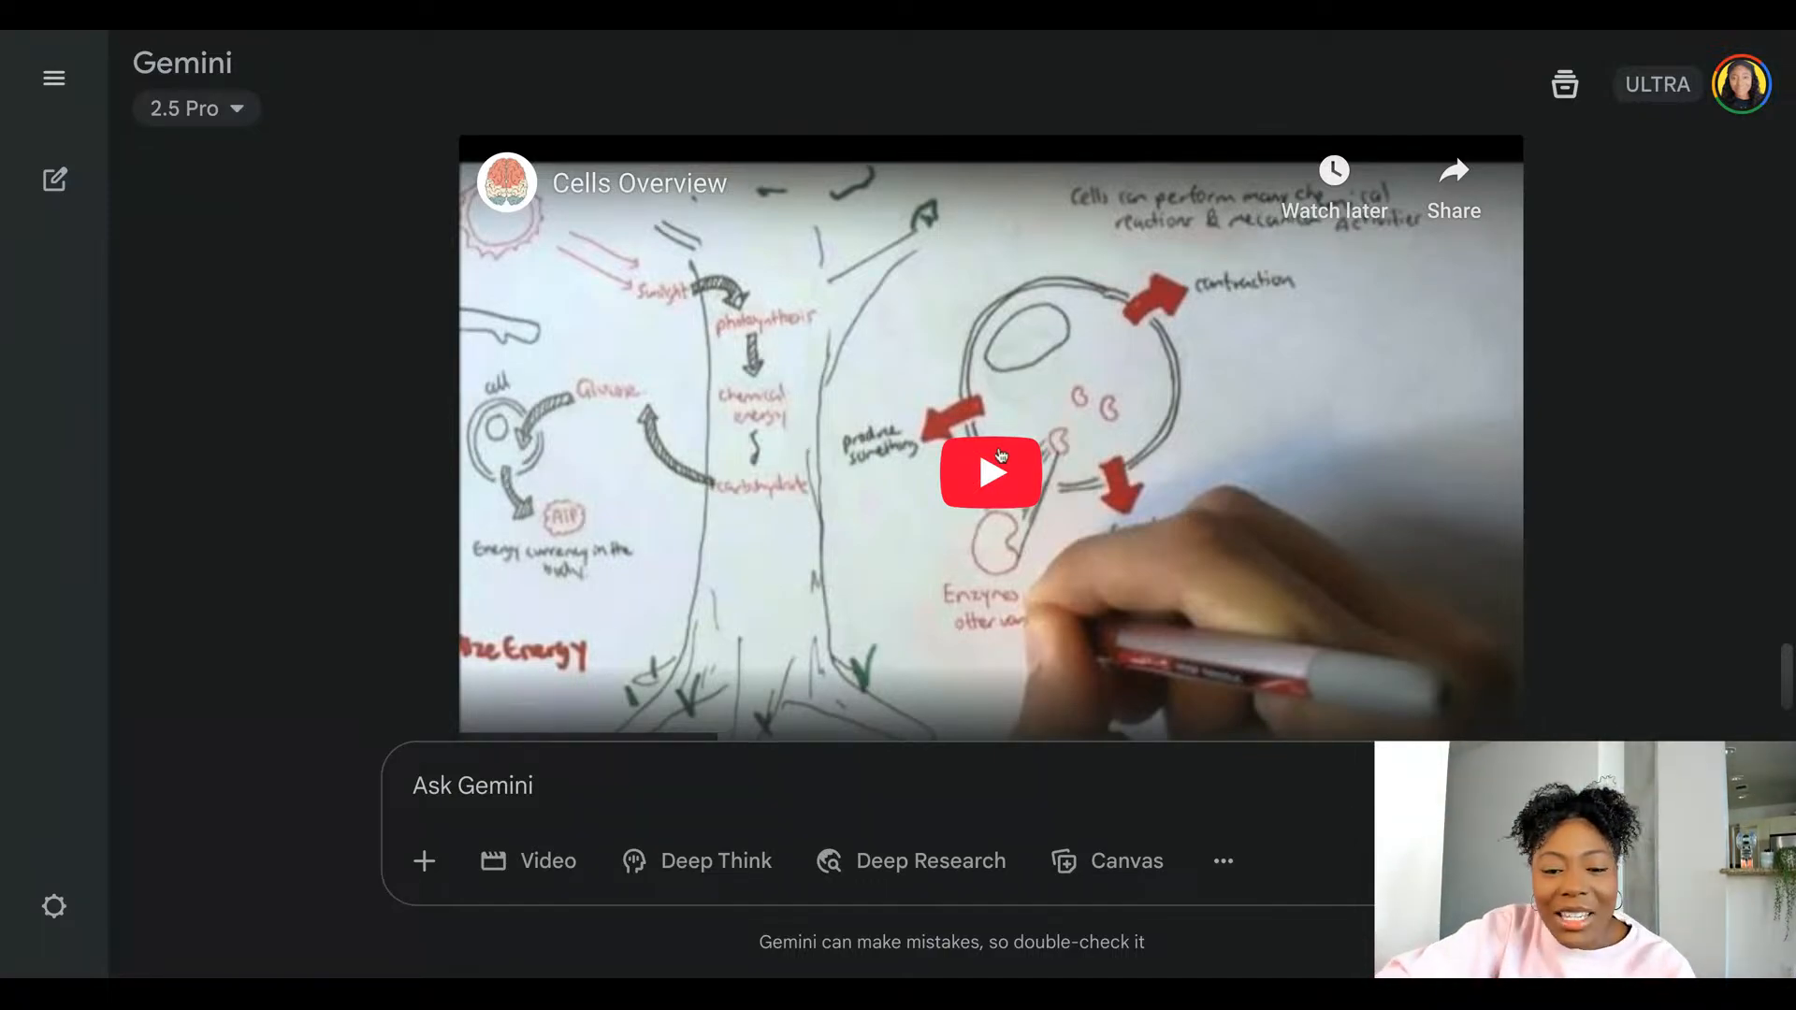
{"action": "left_click", "coordinate": [997, 475]}
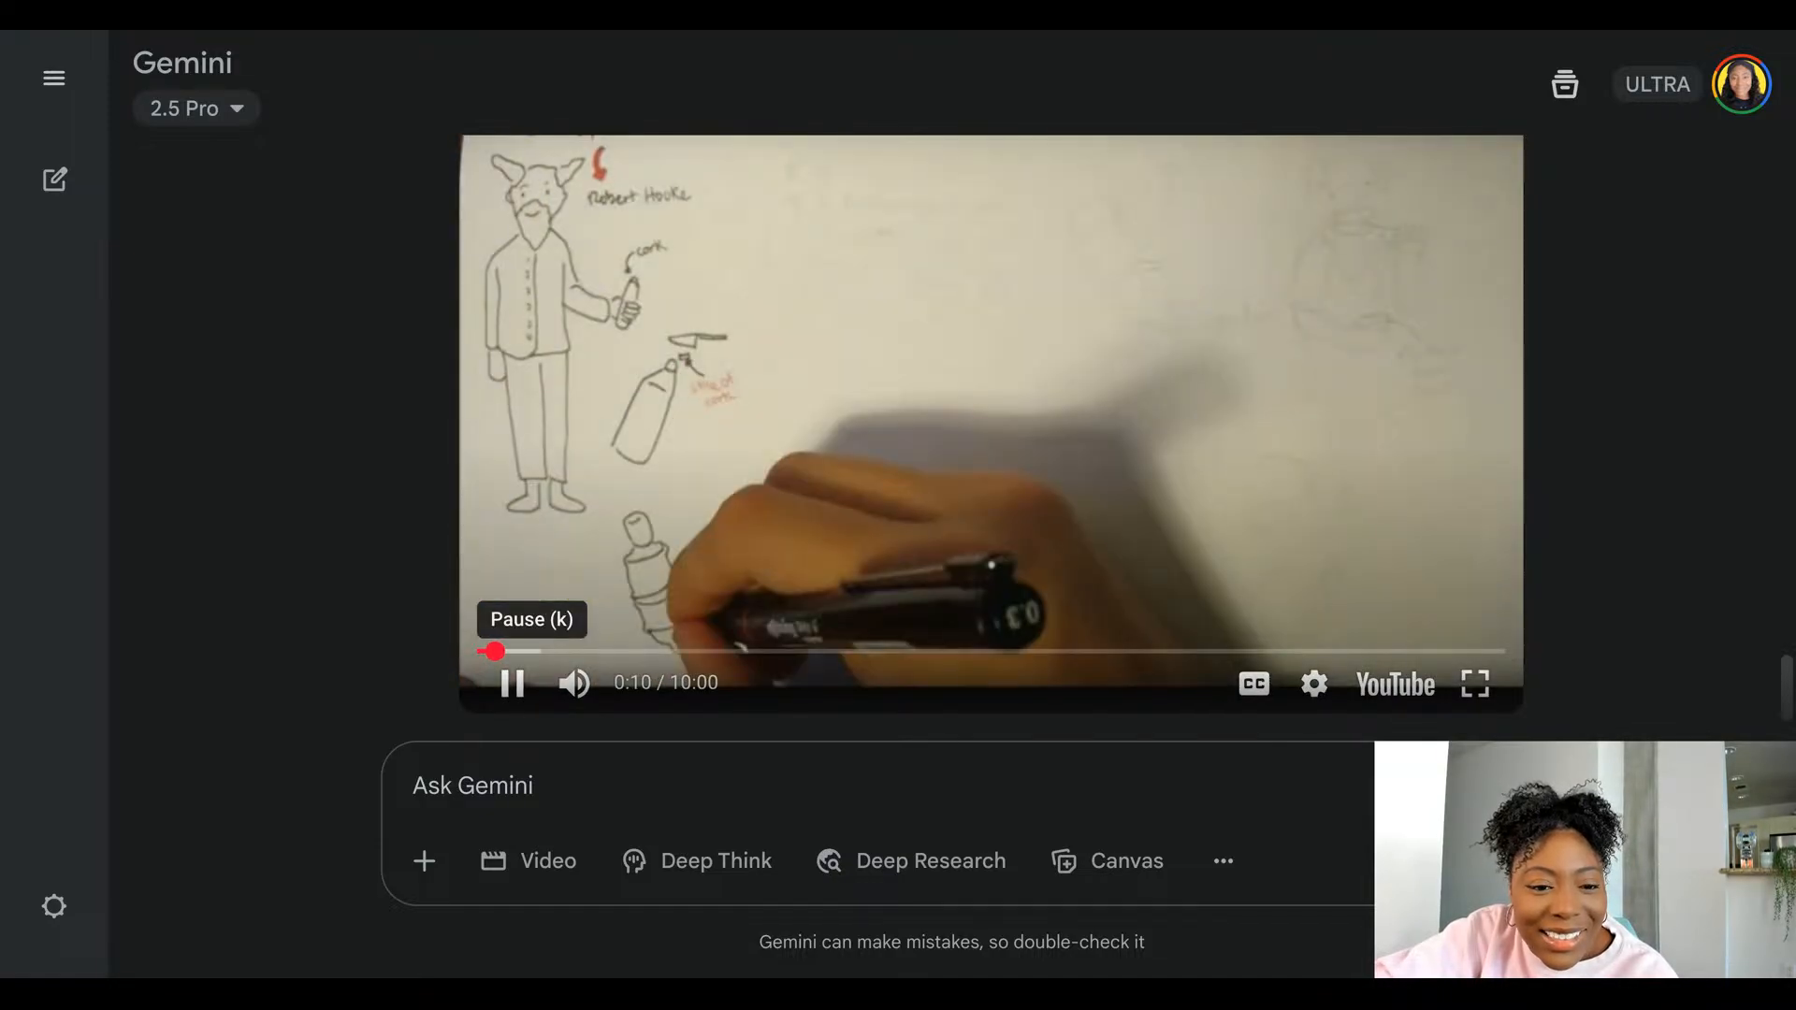
{"action": "left_click", "coordinate": [512, 682]}
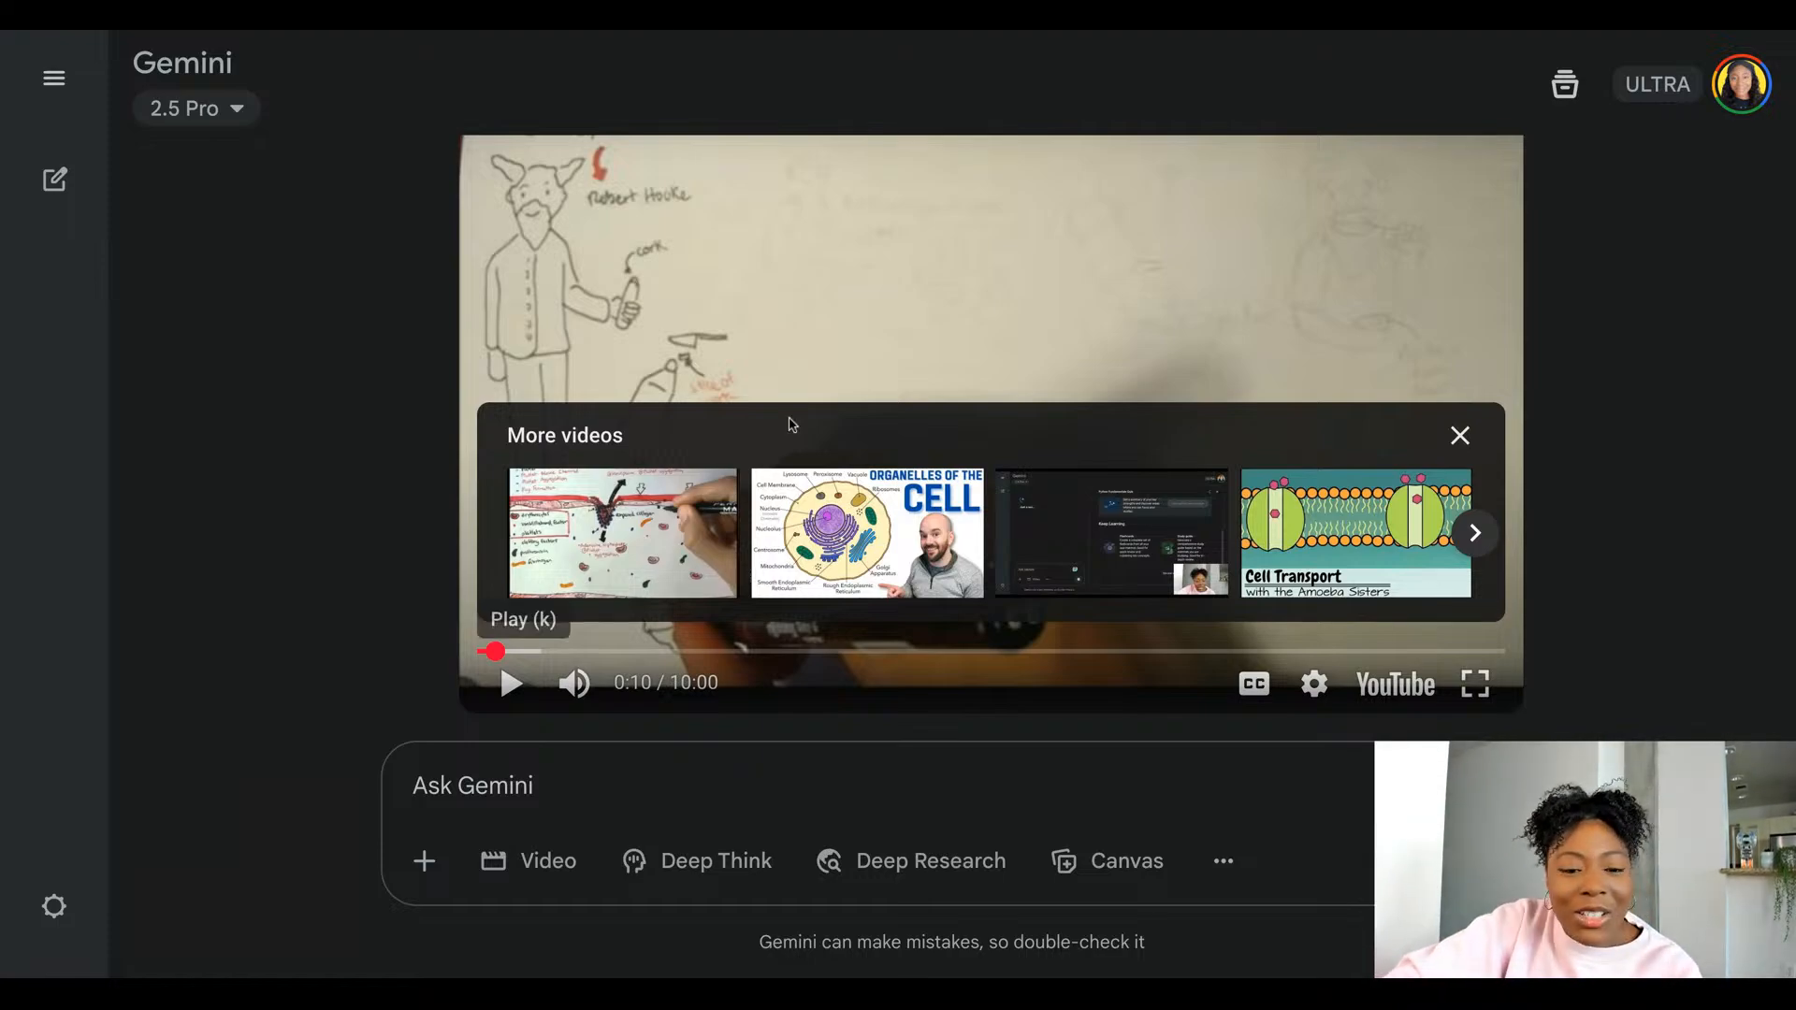
- Ask "What is the transcript?" about the embedded video and expand the thinking for that request
{"action": "left_click", "coordinate": [498, 771]}
{"action": "type", "text": "What is the transcript?"}
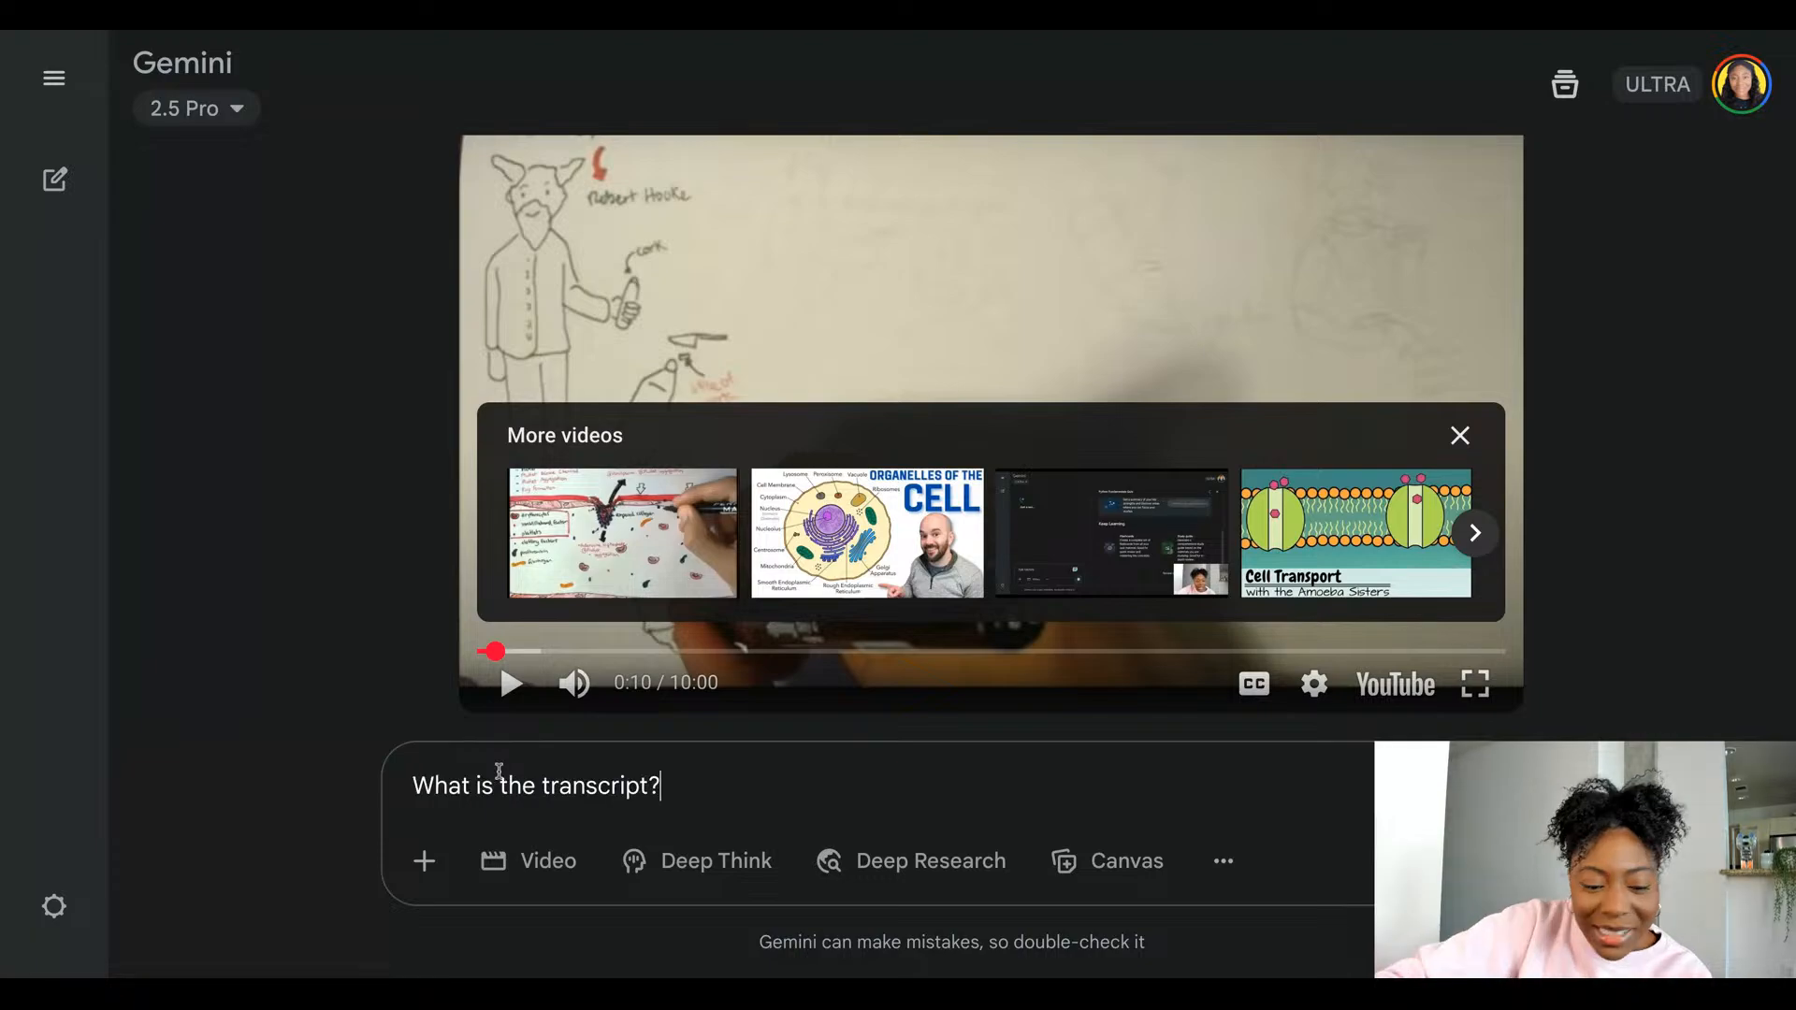
{"action": "key", "text": "Return"}
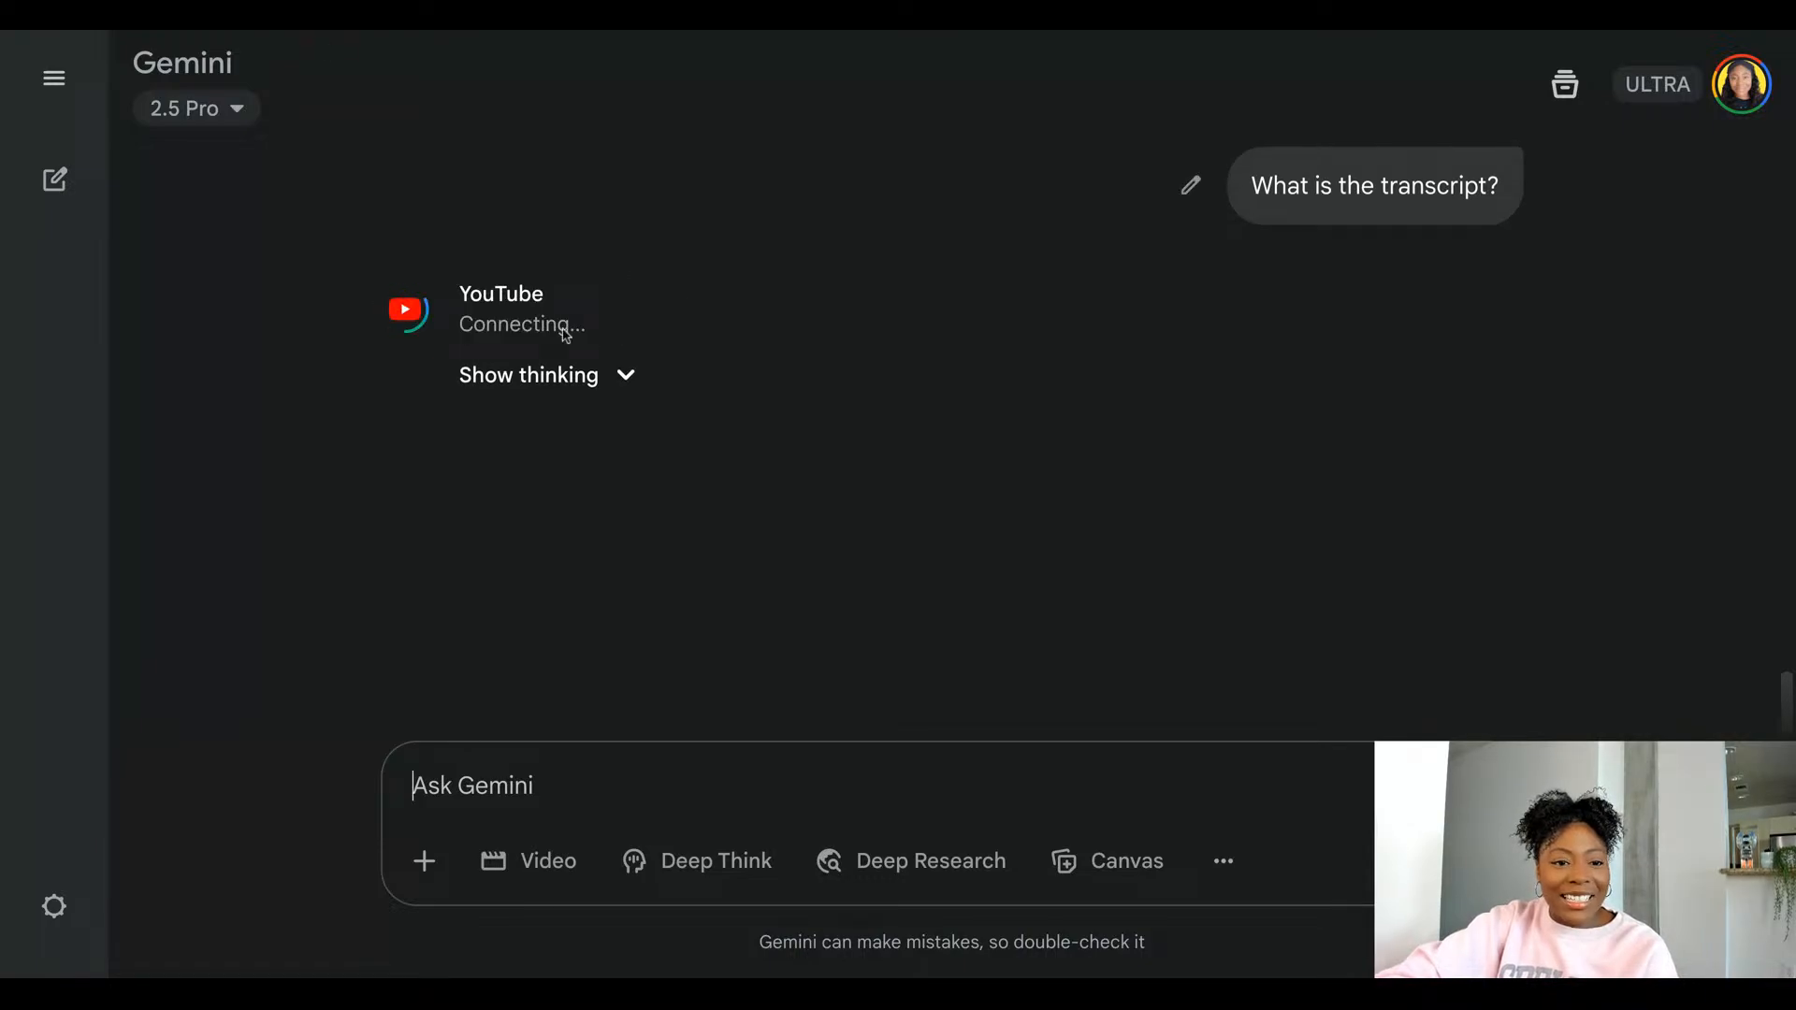
{"action": "left_click", "coordinate": [626, 375]}
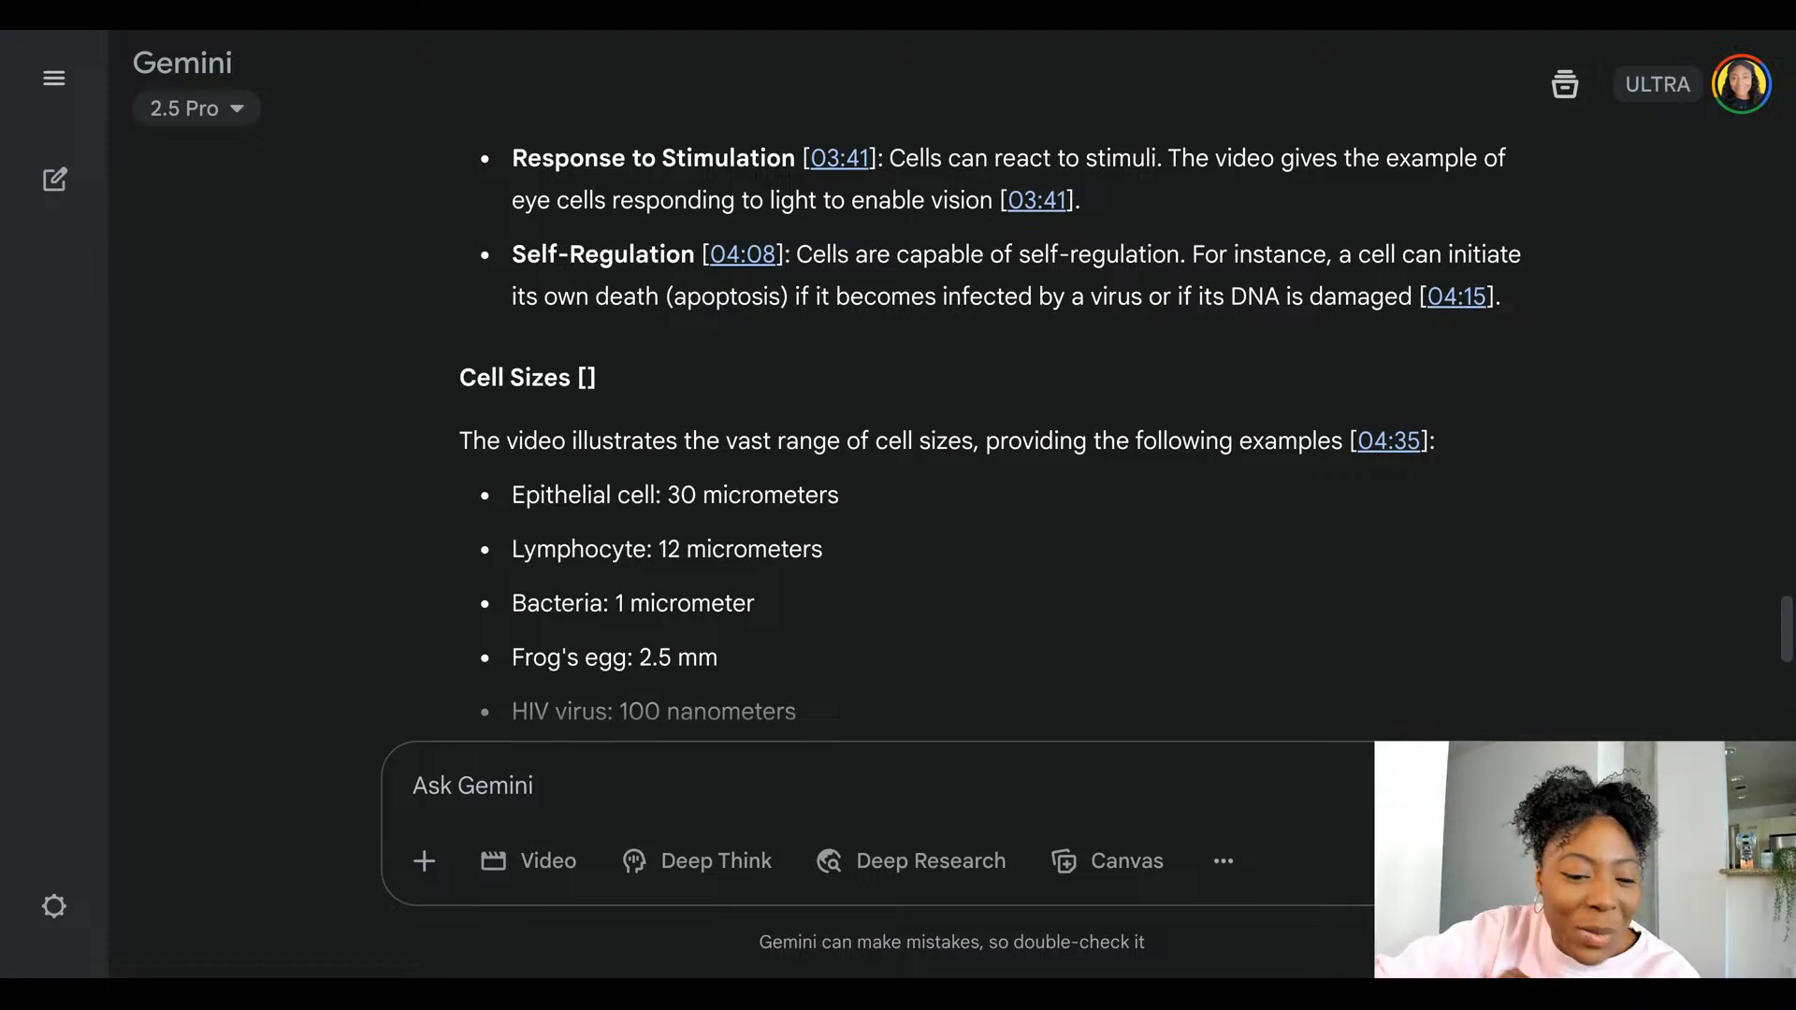
- Read through the timestamped video summary, have Gemini watch the entire video, and expand the thinking for the new request
{"action": "scroll", "coordinate": [991, 421], "scroll_direction": "down", "scroll_amount": 8}
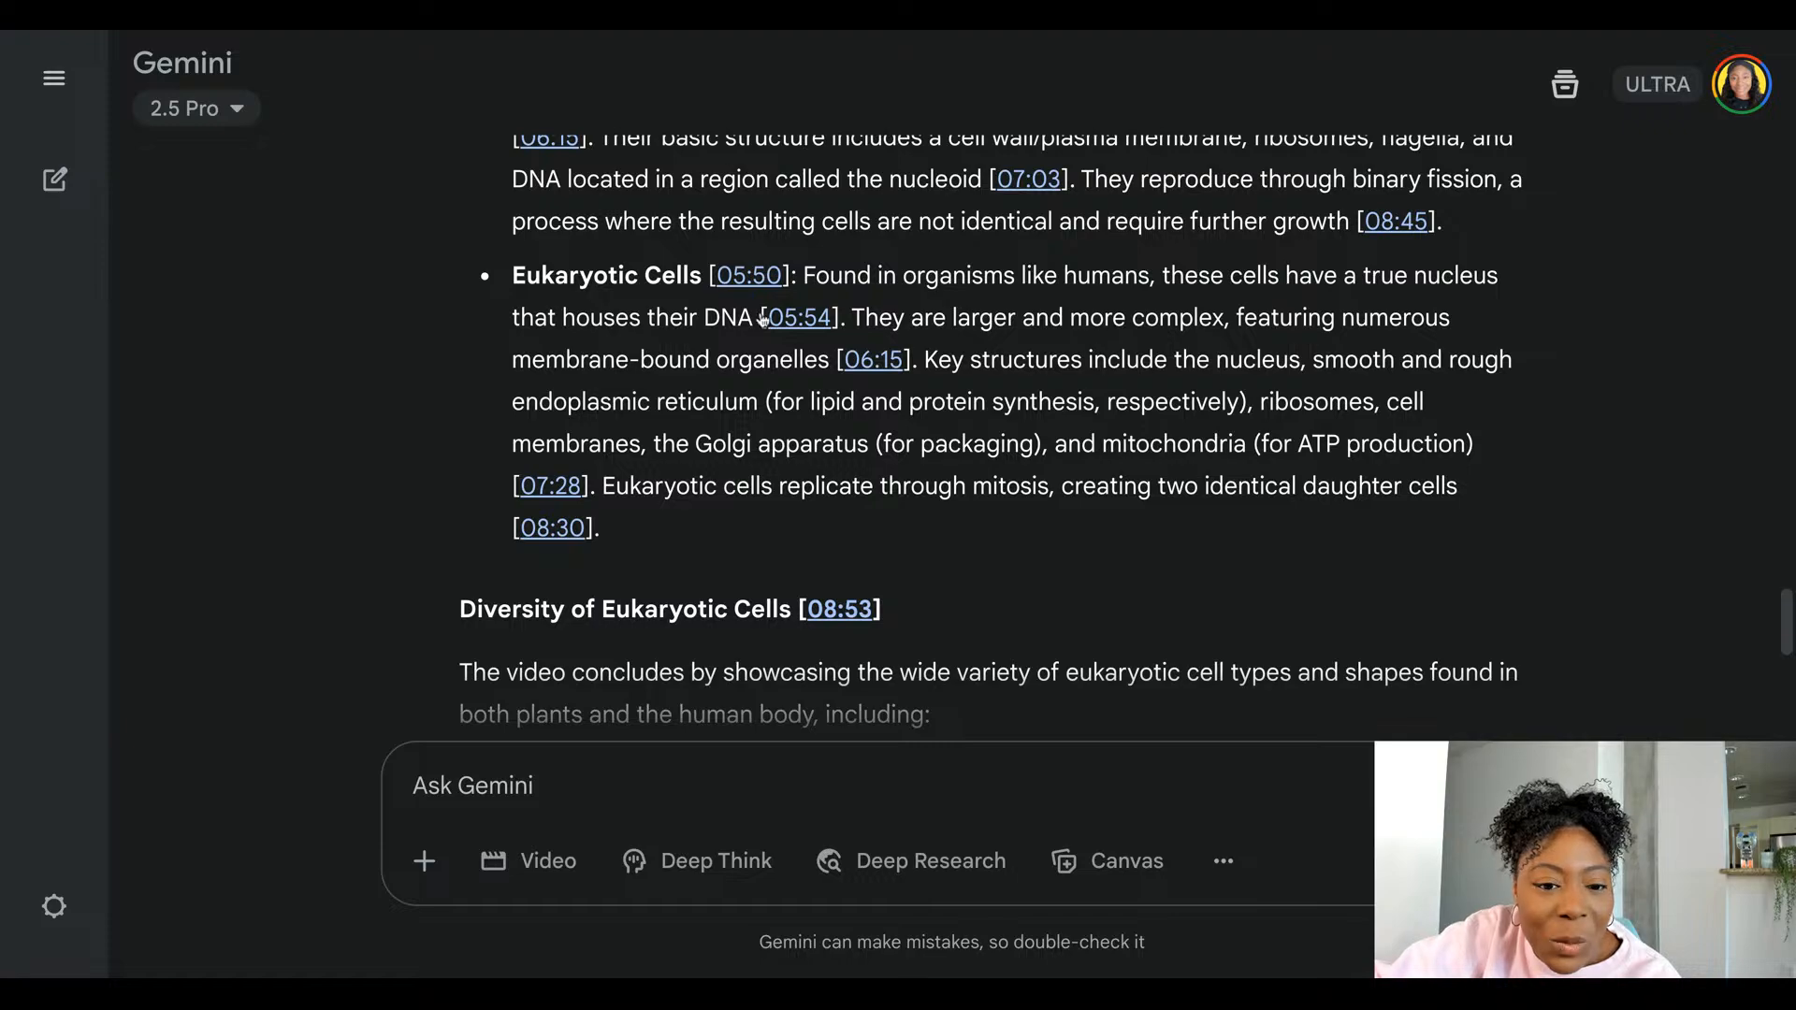
{"action": "scroll", "coordinate": [763, 319], "scroll_direction": "down", "scroll_amount": 10}
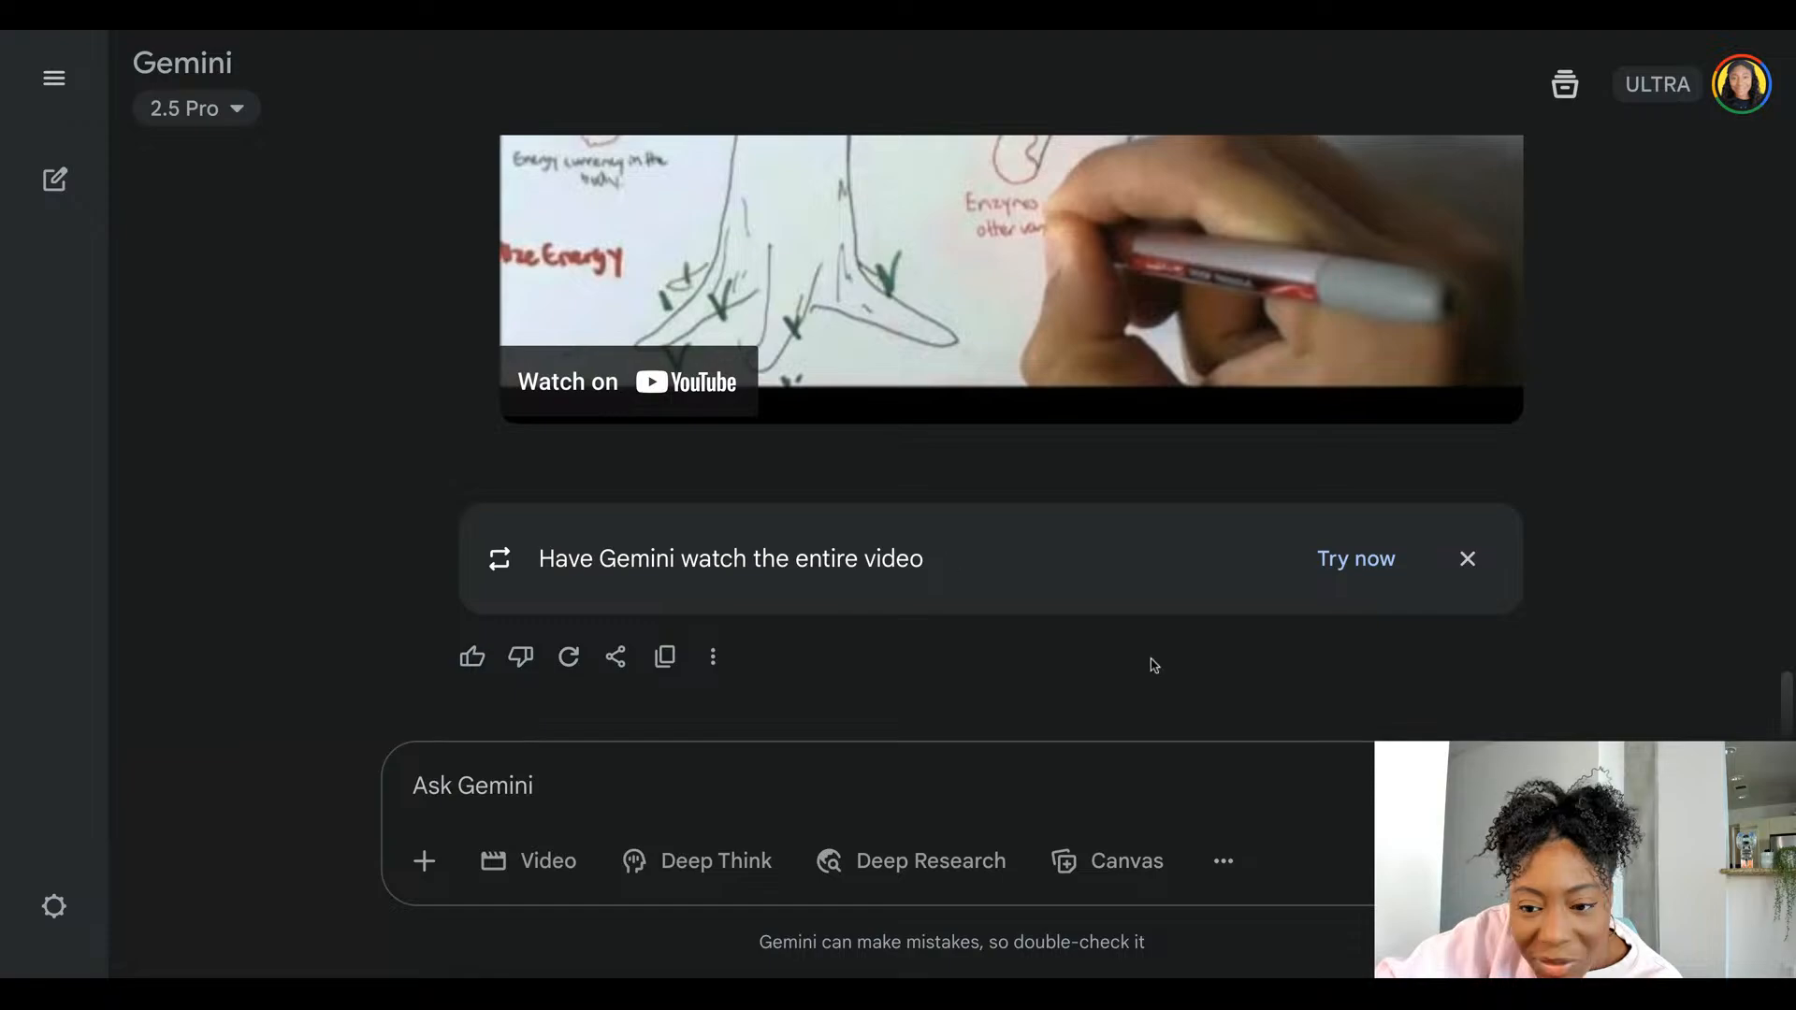
{"action": "left_click", "coordinate": [1348, 568]}
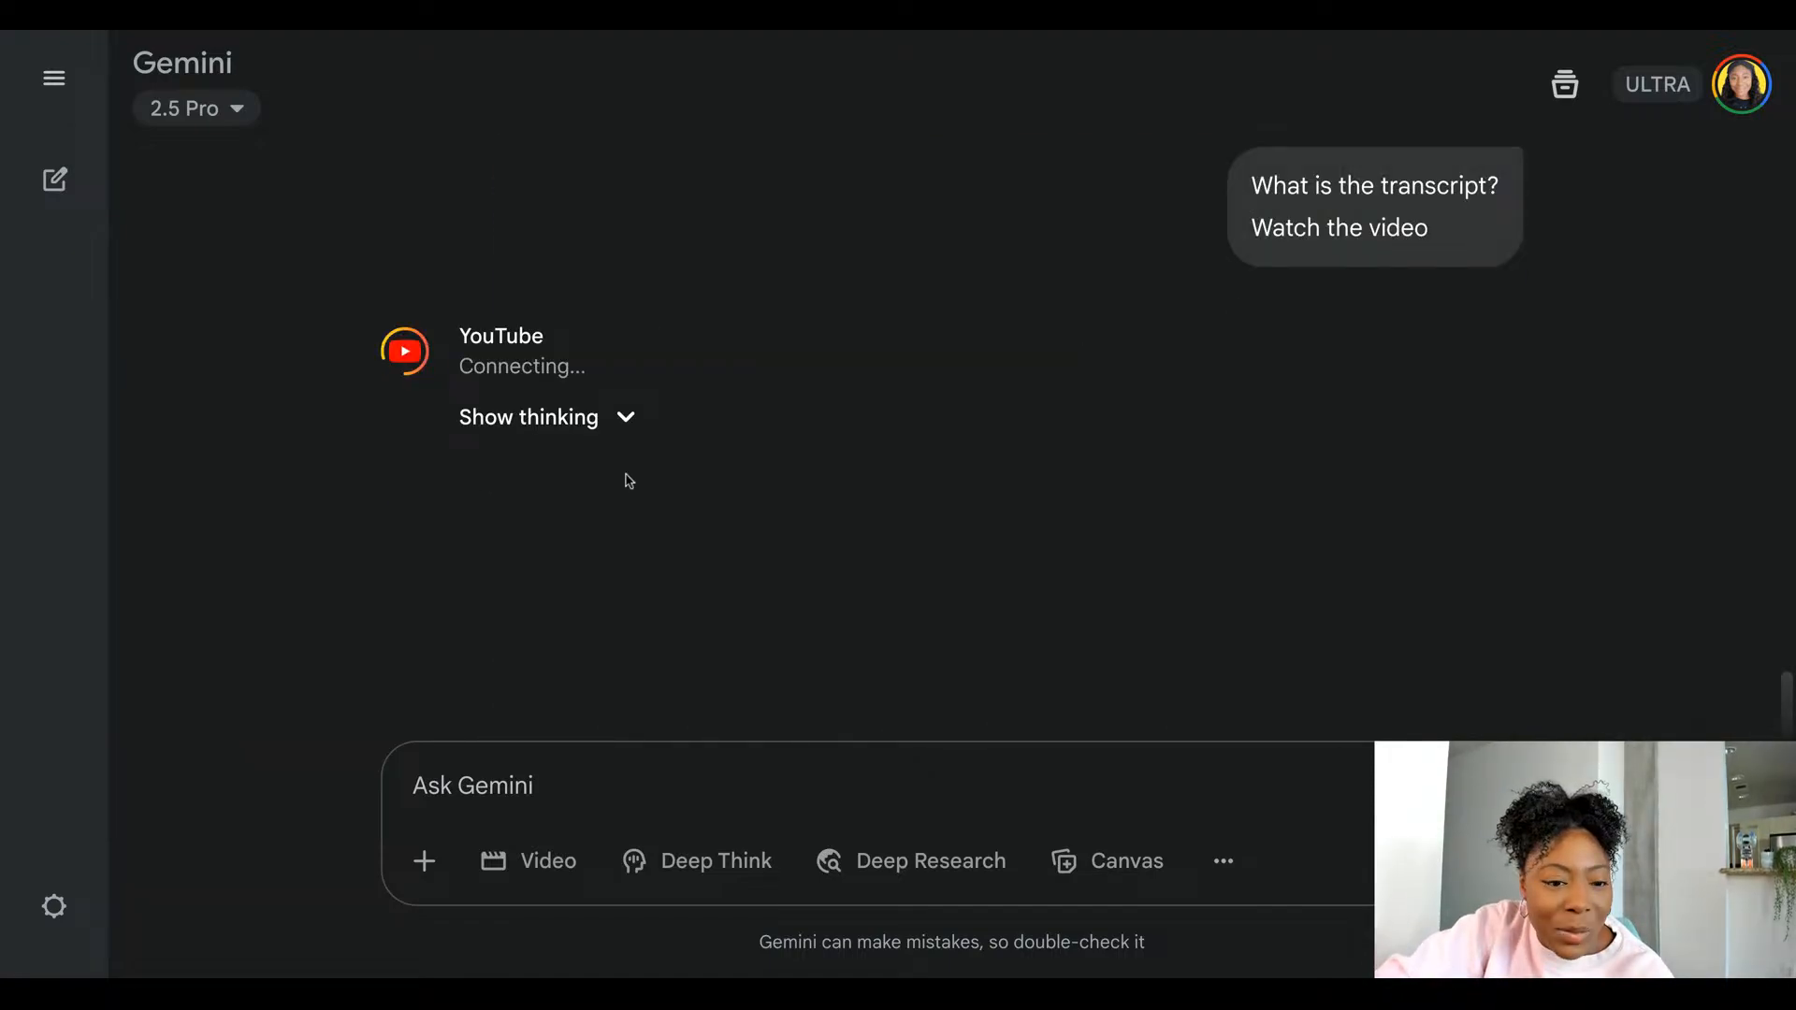
{"action": "left_click", "coordinate": [626, 422]}
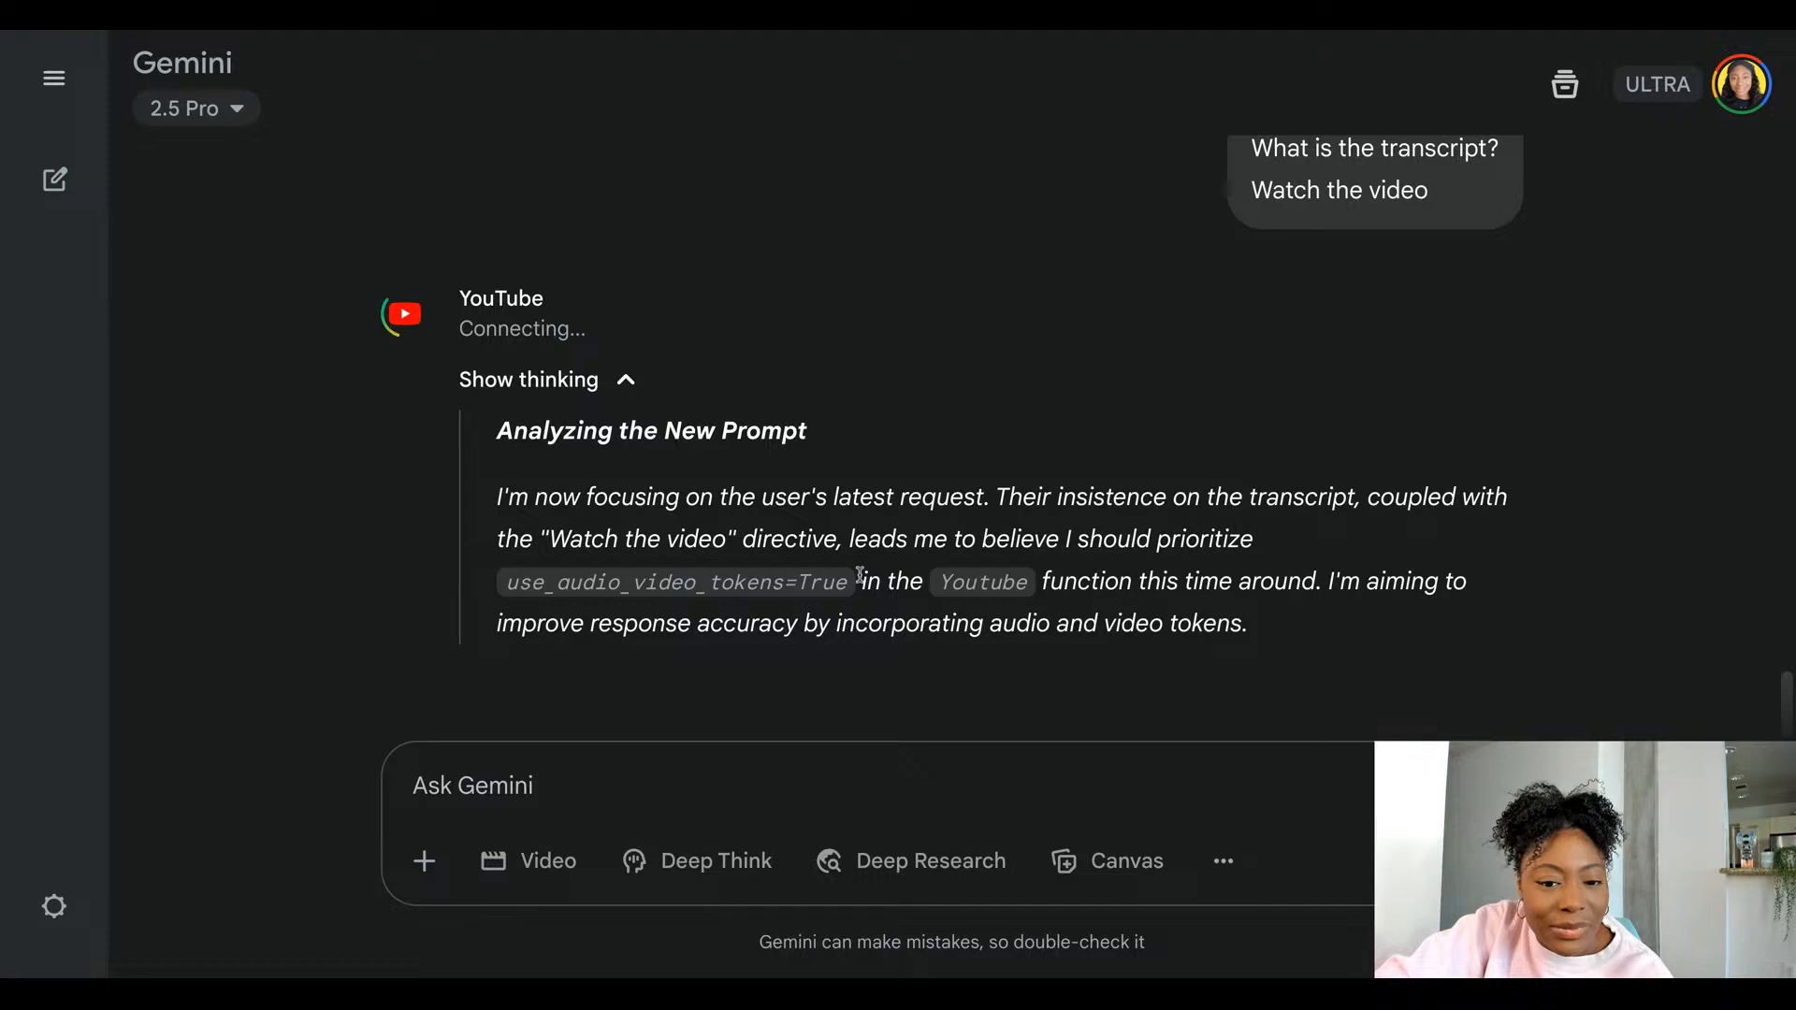
- Review the video-based answers, examining the sections on prokaryotic versus eukaryotic cells and on cell size and scale
{"action": "scroll", "coordinate": [859, 575], "scroll_direction": "up", "scroll_amount": 5}
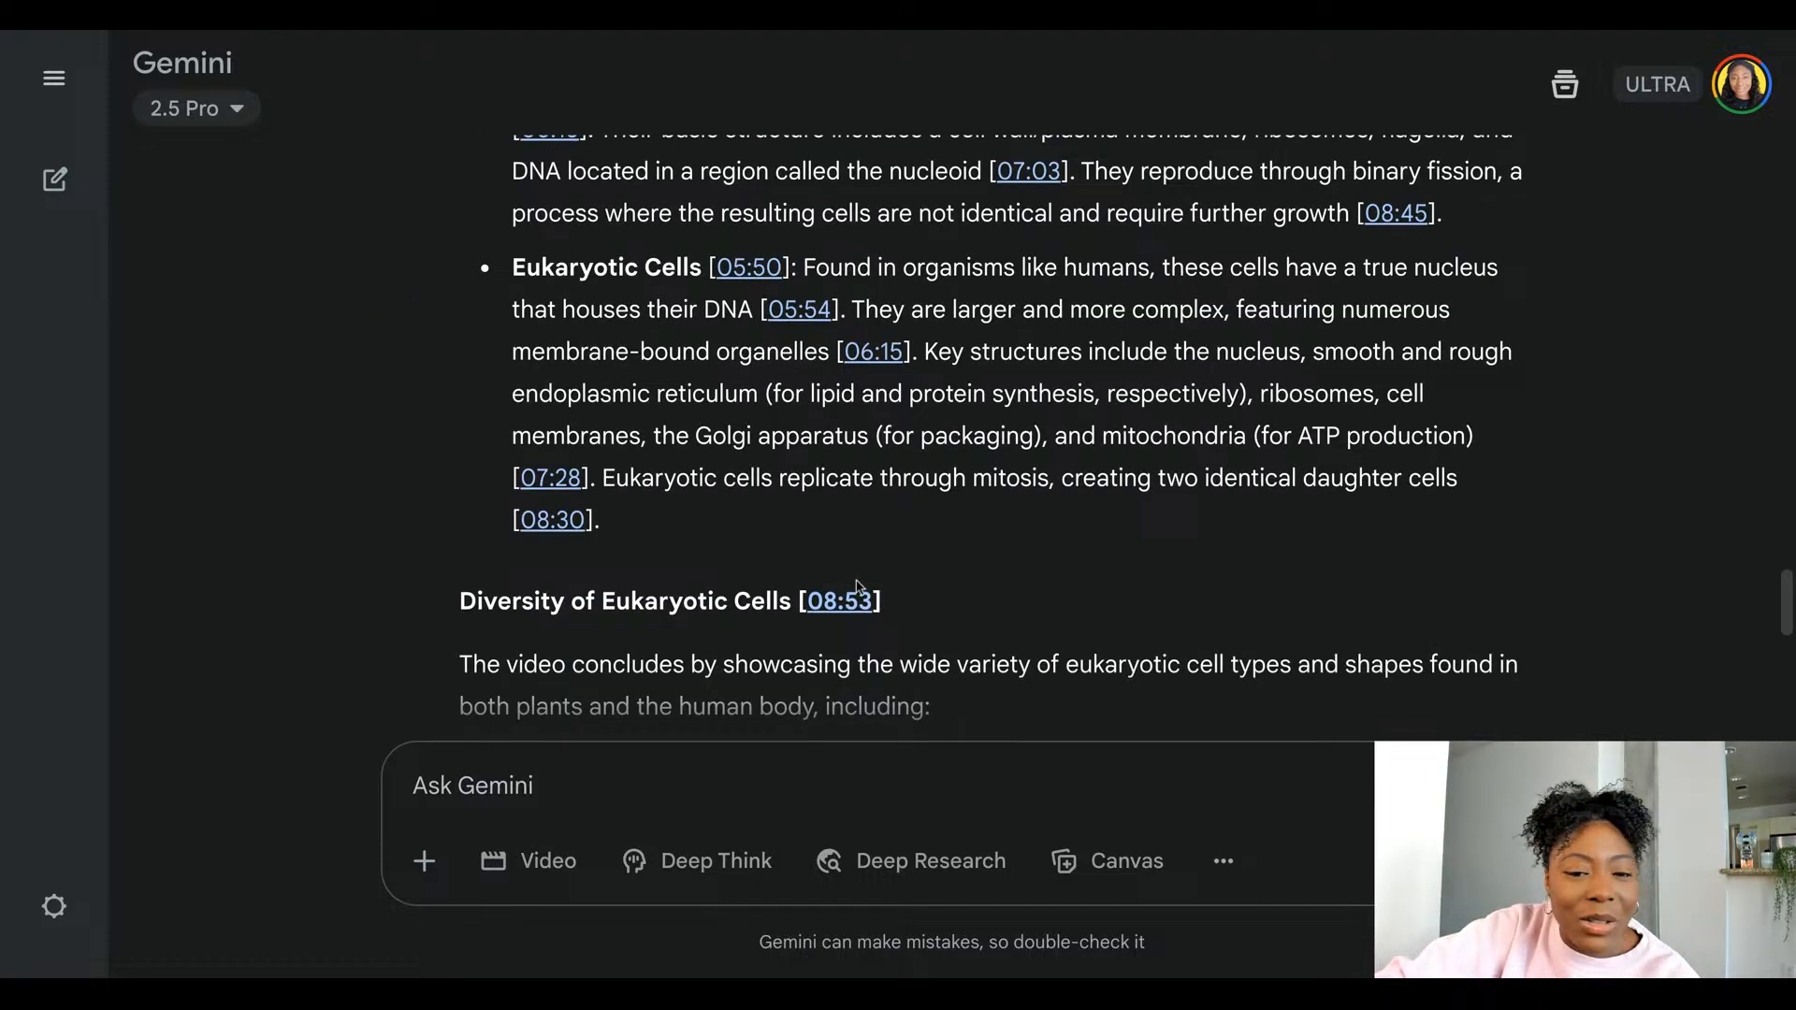
{"action": "scroll", "coordinate": [859, 588], "scroll_direction": "down", "scroll_amount": 1}
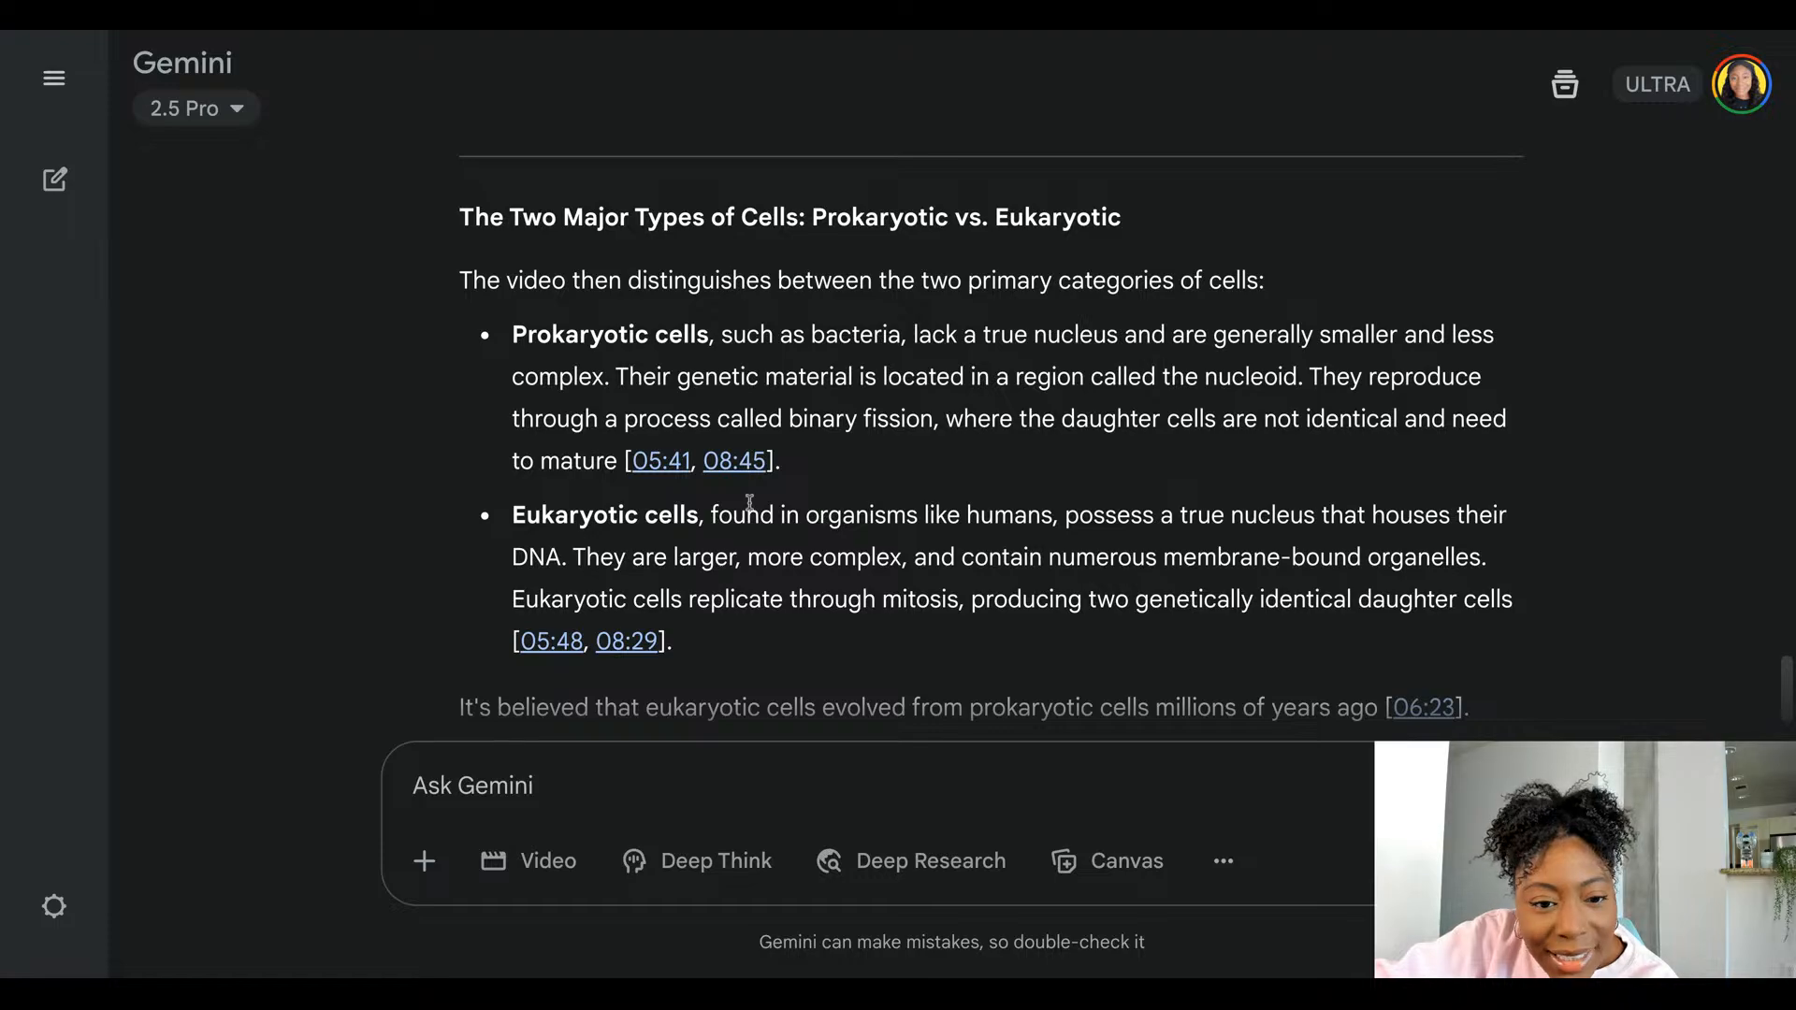
{"action": "scroll", "coordinate": [746, 509], "scroll_direction": "up", "scroll_amount": 3}
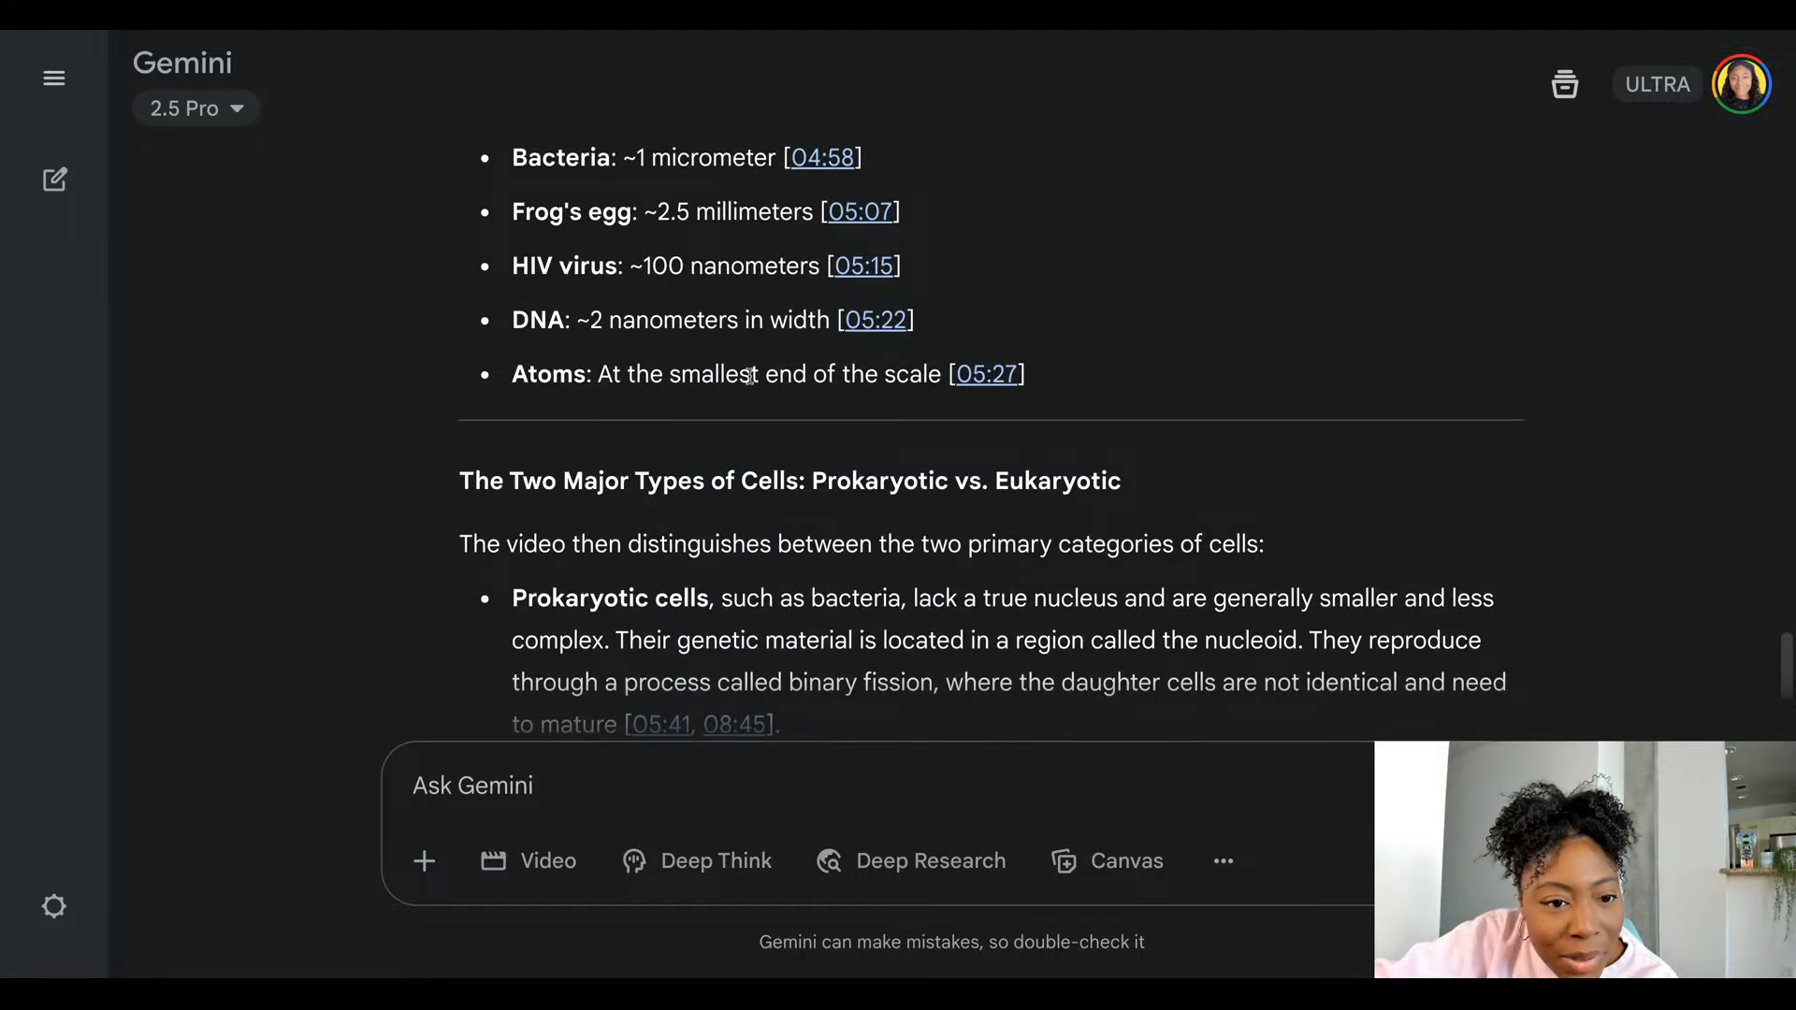
{"action": "scroll", "coordinate": [750, 376], "scroll_direction": "up", "scroll_amount": 3}
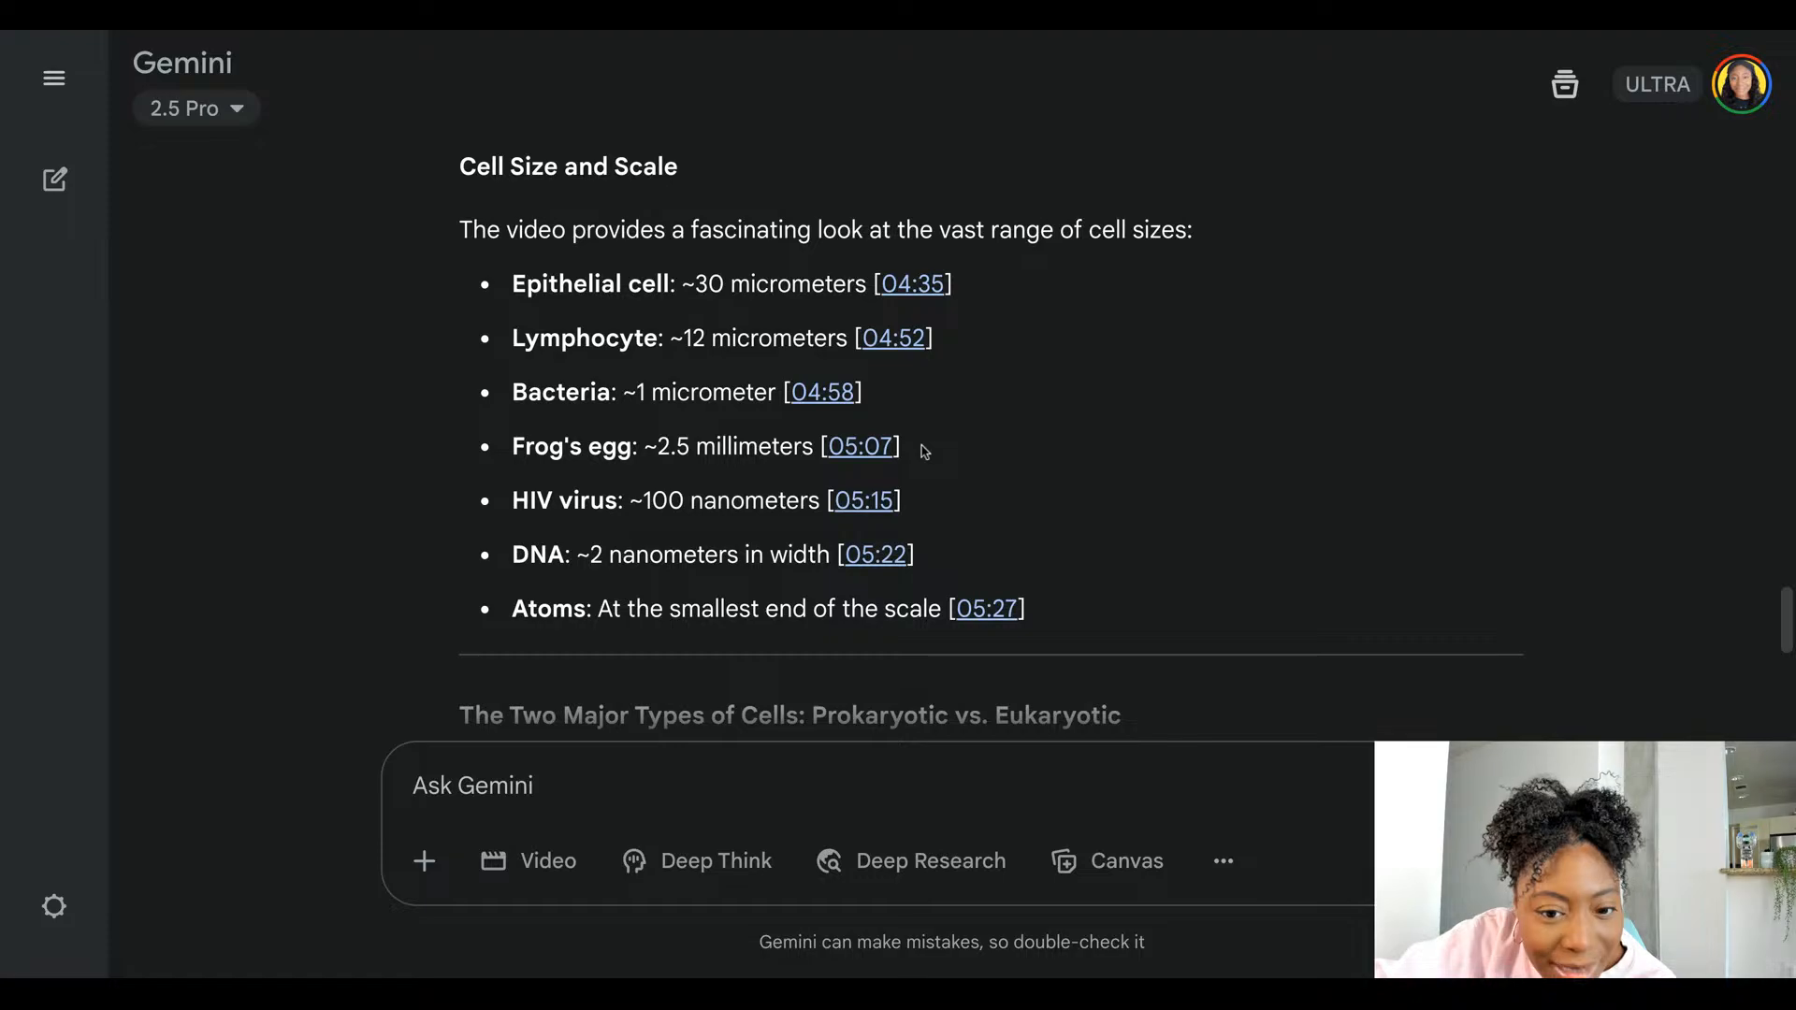
- Play the embedded video from about 5:08 to check the frog's egg timestamp, and pause it
{"action": "scroll", "coordinate": [924, 452], "scroll_direction": "up", "scroll_amount": 15}
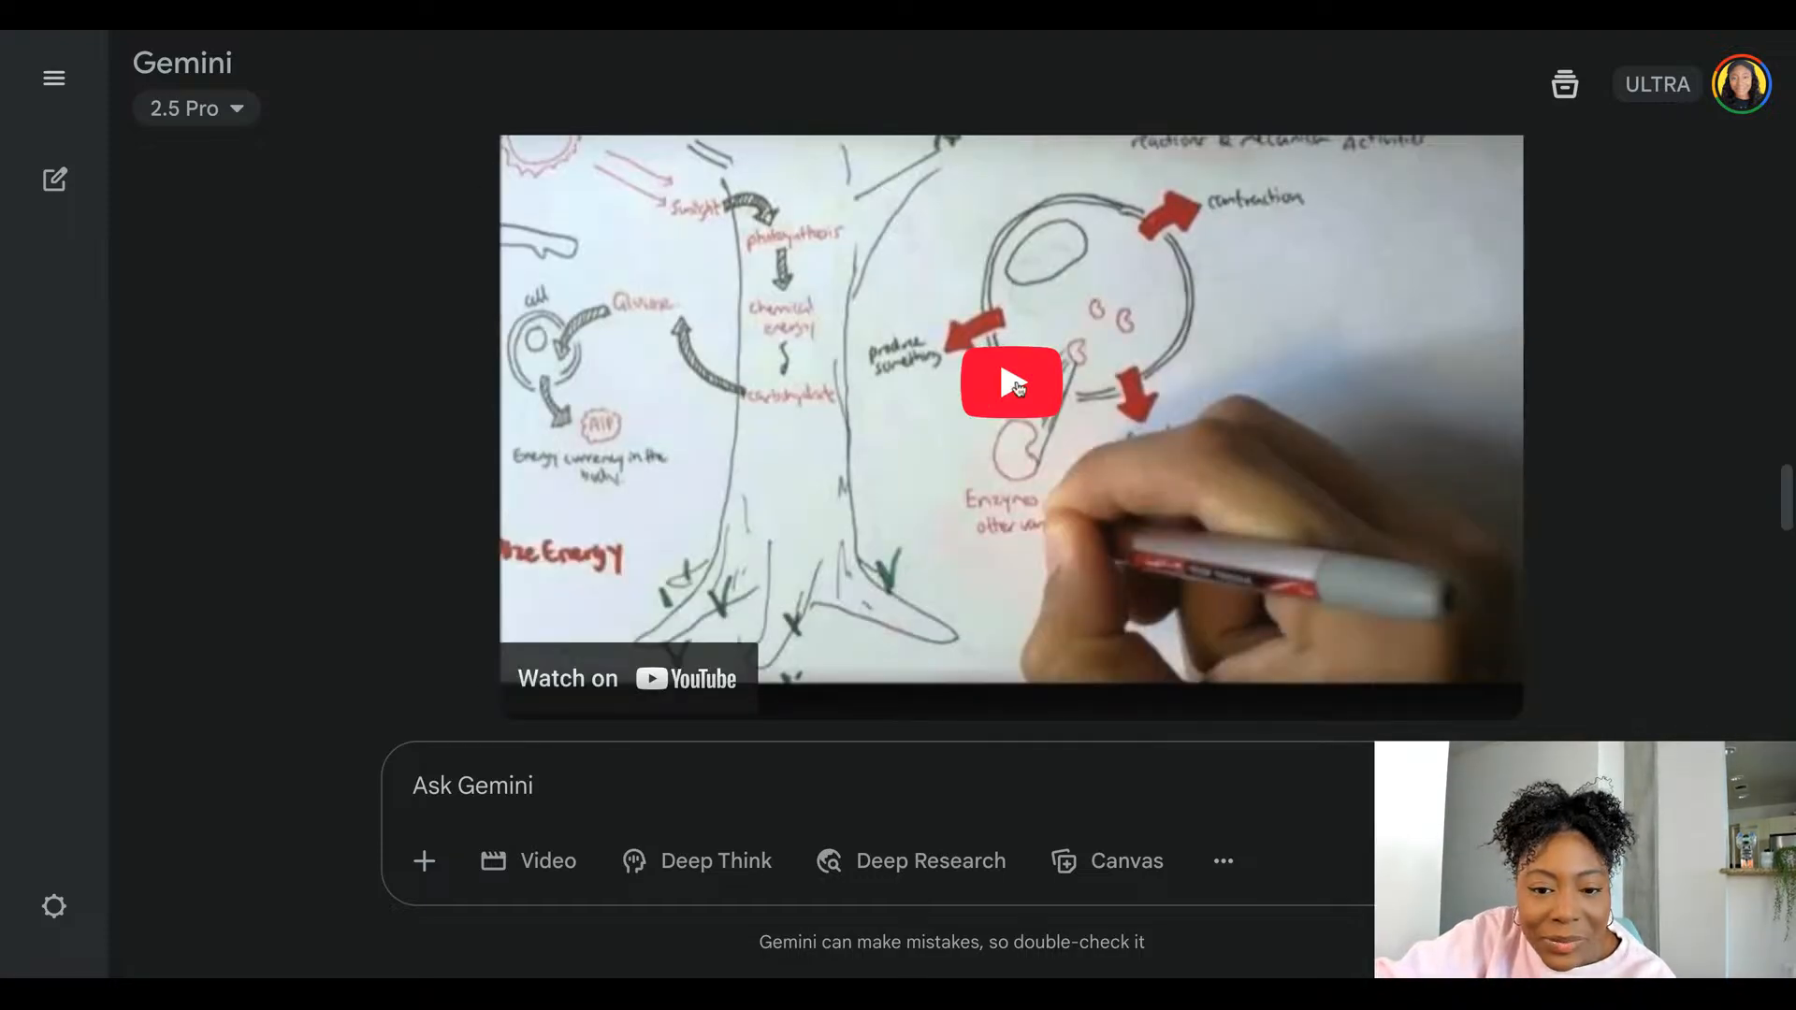
{"action": "left_click", "coordinate": [1016, 383]}
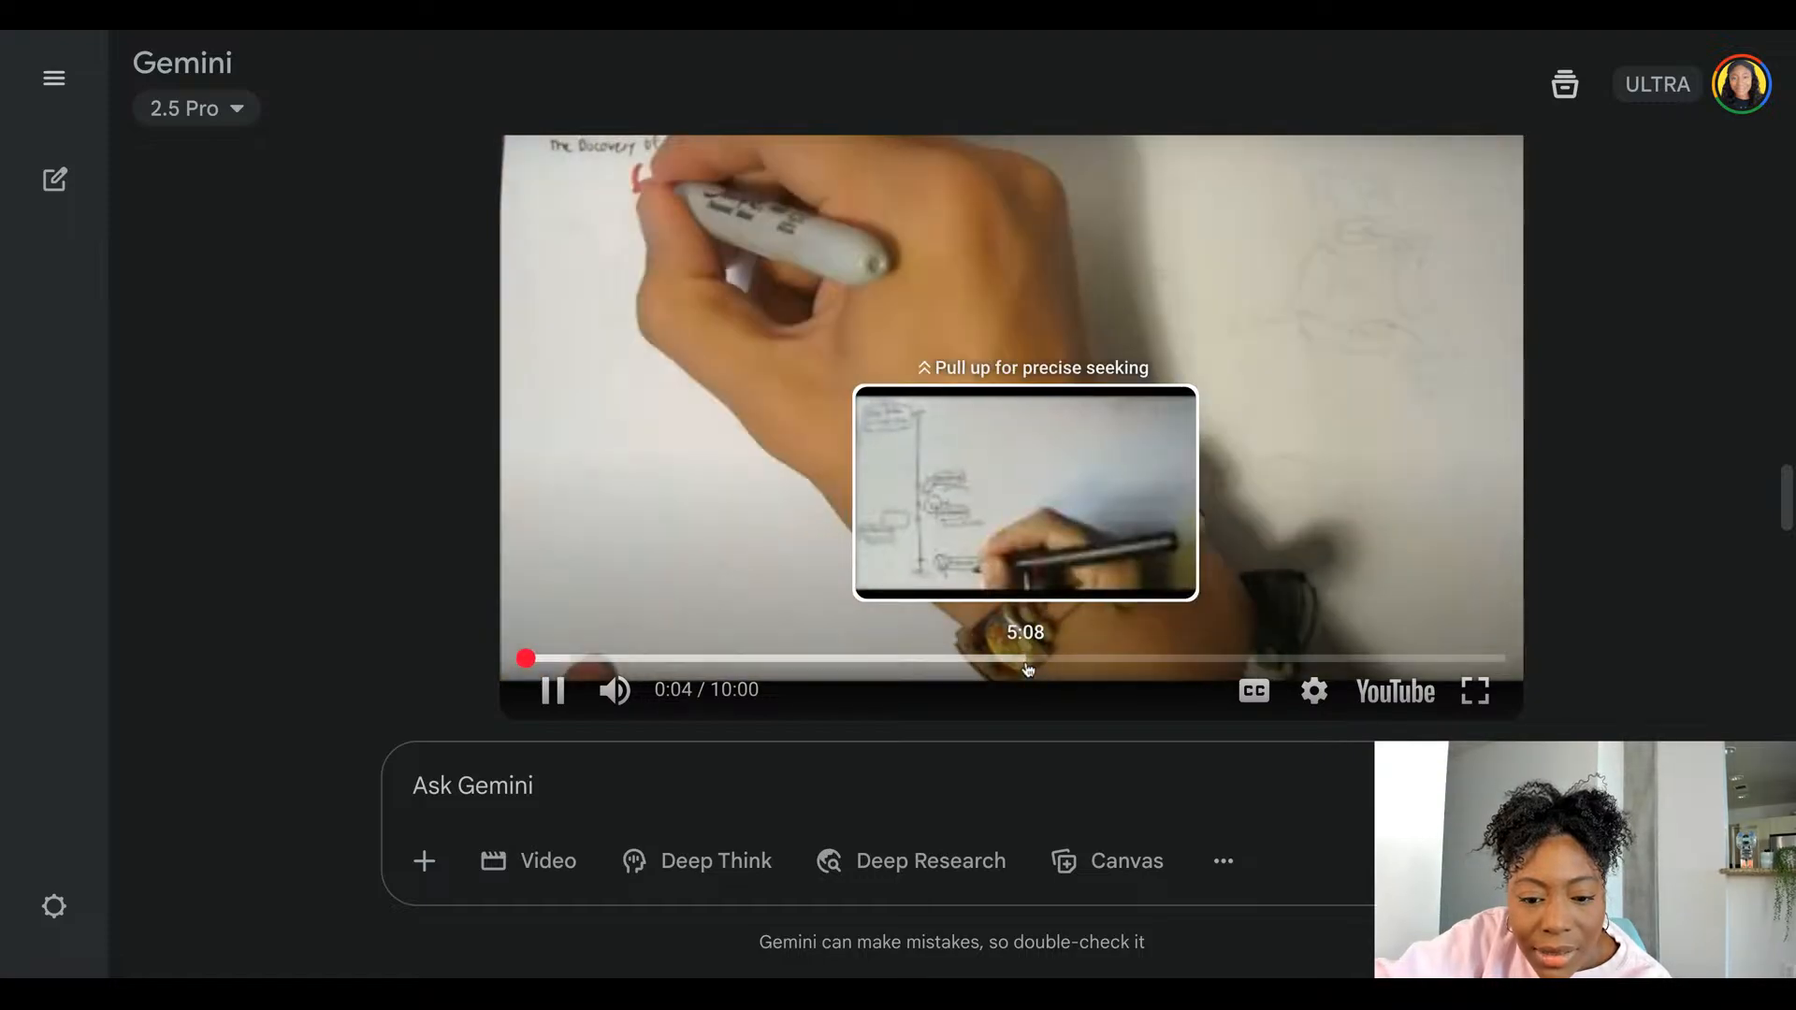
{"action": "left_click", "coordinate": [1027, 660]}
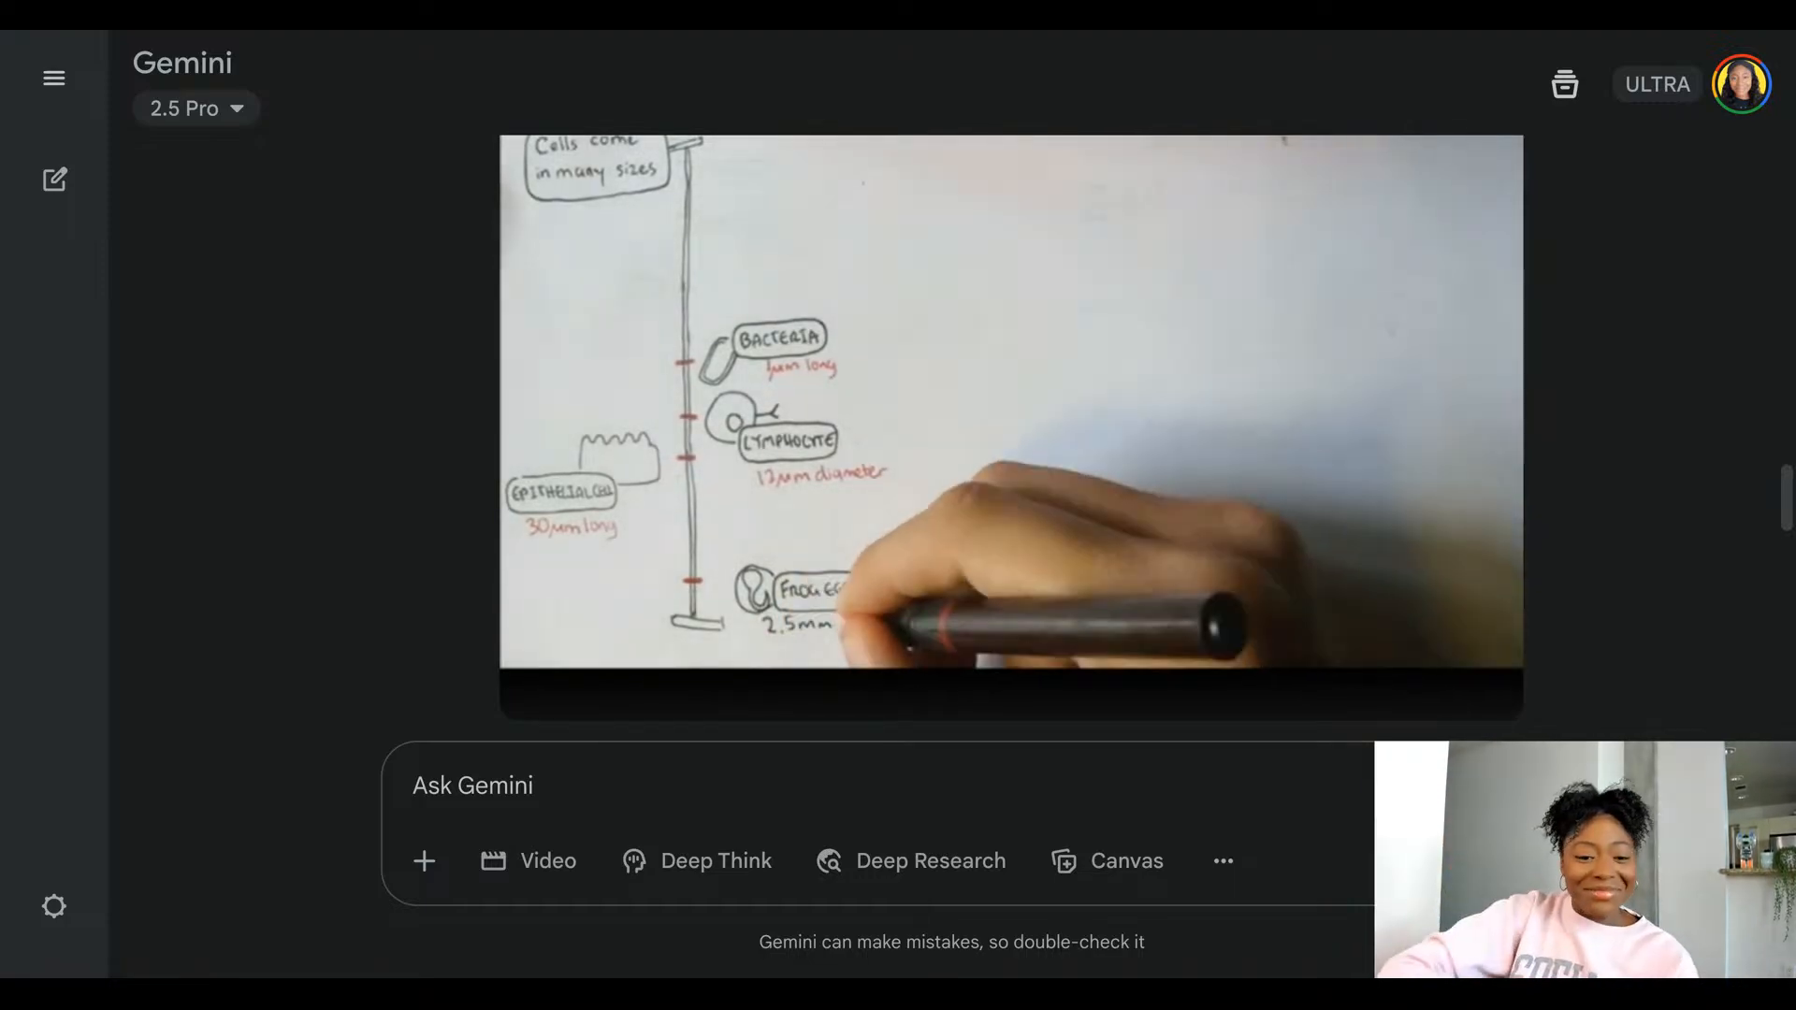
{"action": "mouse_move", "coordinate": [589, 630]}
{"action": "left_click", "coordinate": [554, 692]}
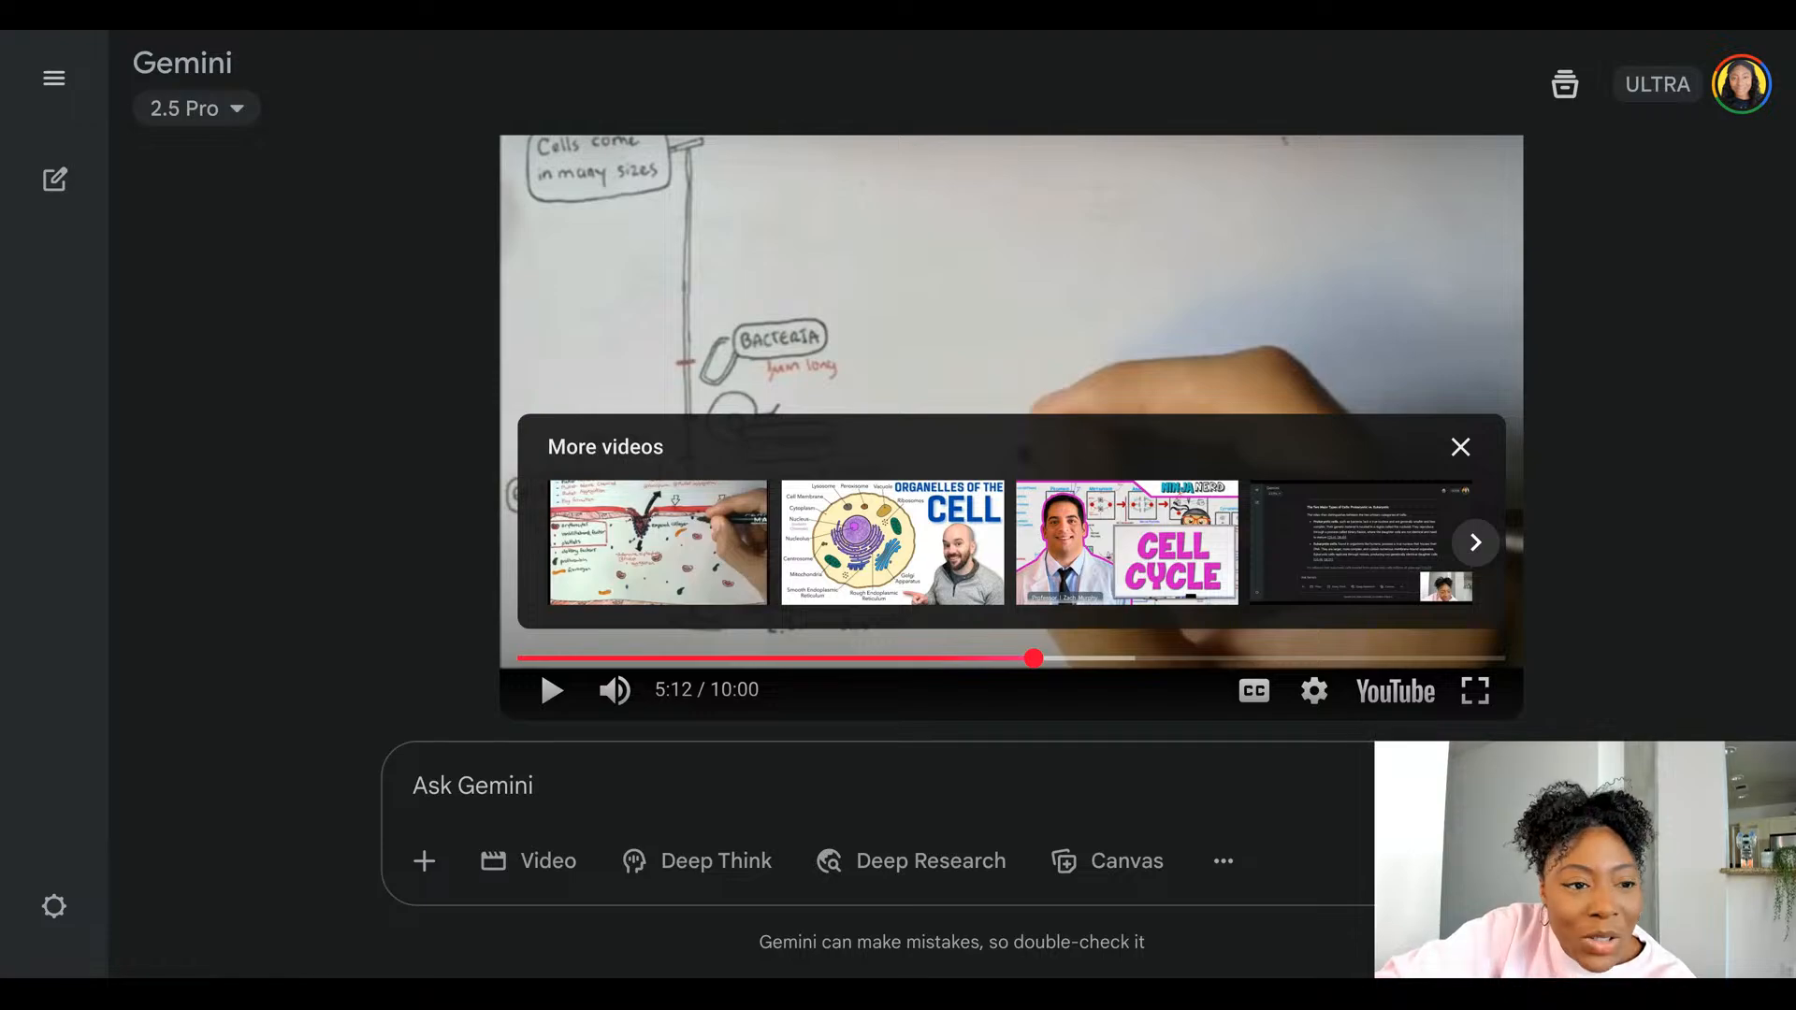
- Start a new chat, ask "Solve for x in the equation 3x−7=11", and collapse the sidebar
{"action": "mouse_move", "coordinate": [62, 190]}
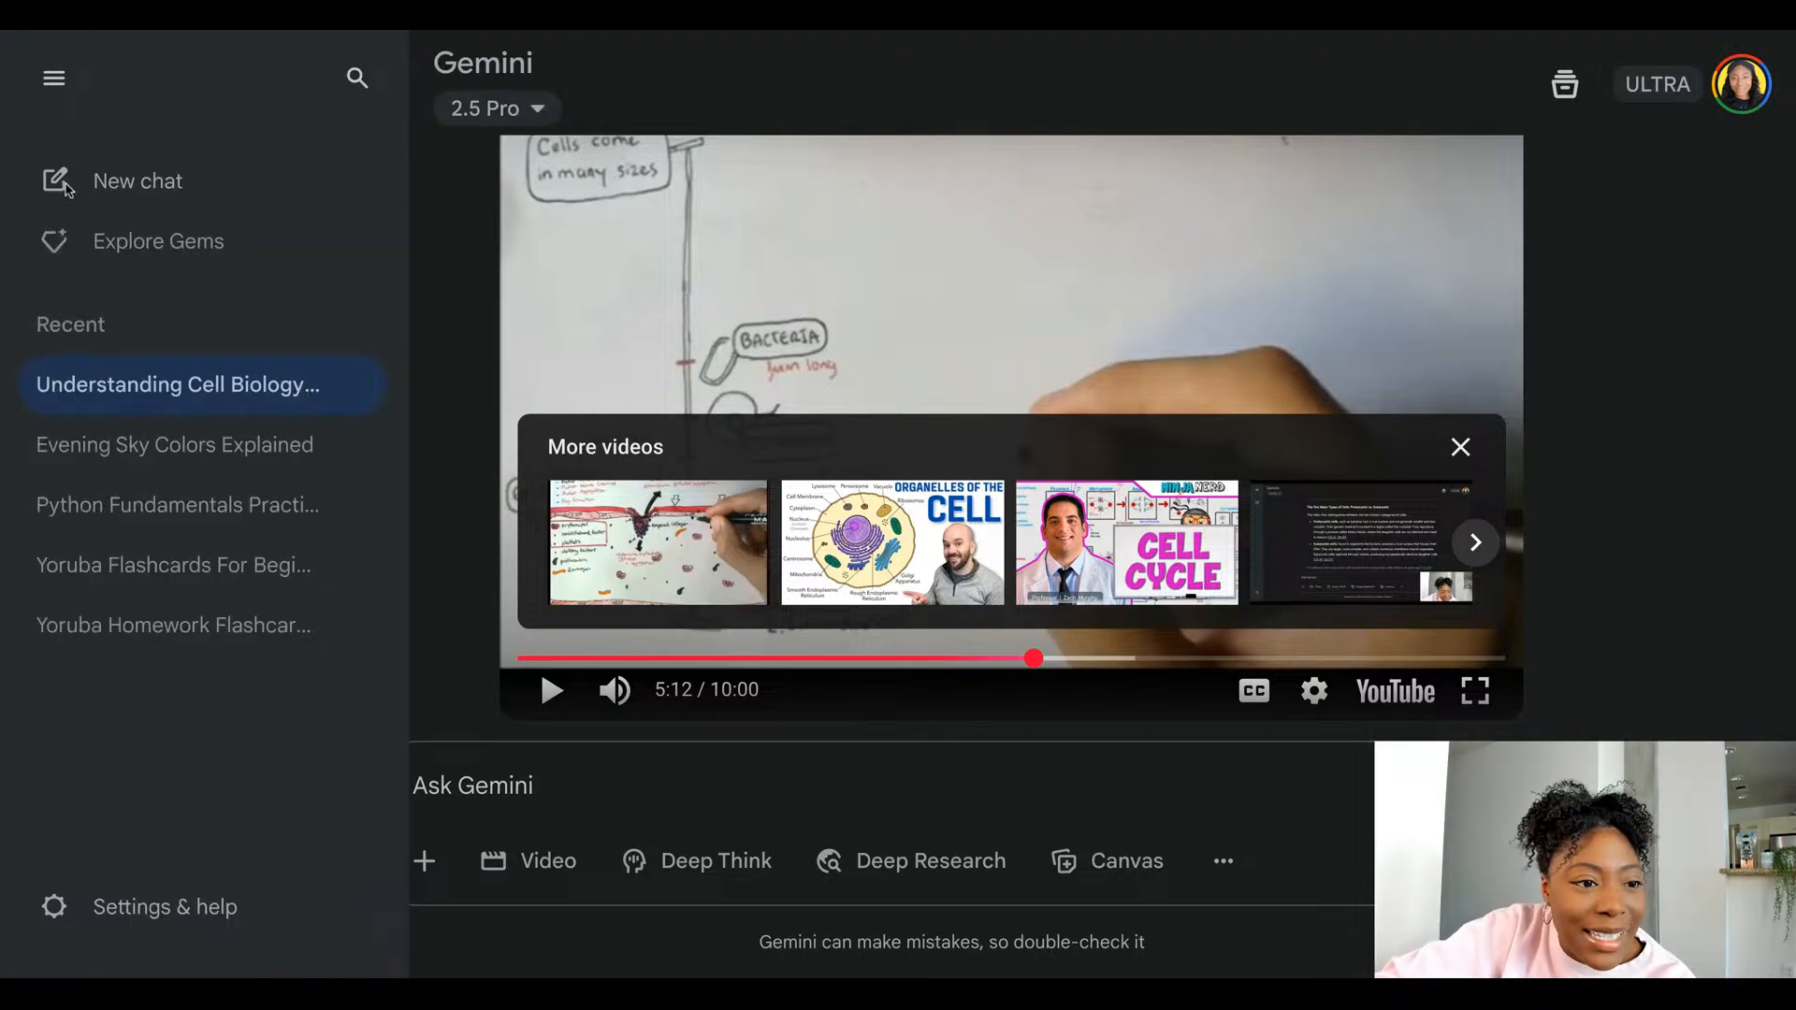
{"action": "left_click", "coordinate": [138, 182]}
{"action": "left_click", "coordinate": [640, 769]}
{"action": "type", "text": "Solve for x in the equation 3x−7=11"}
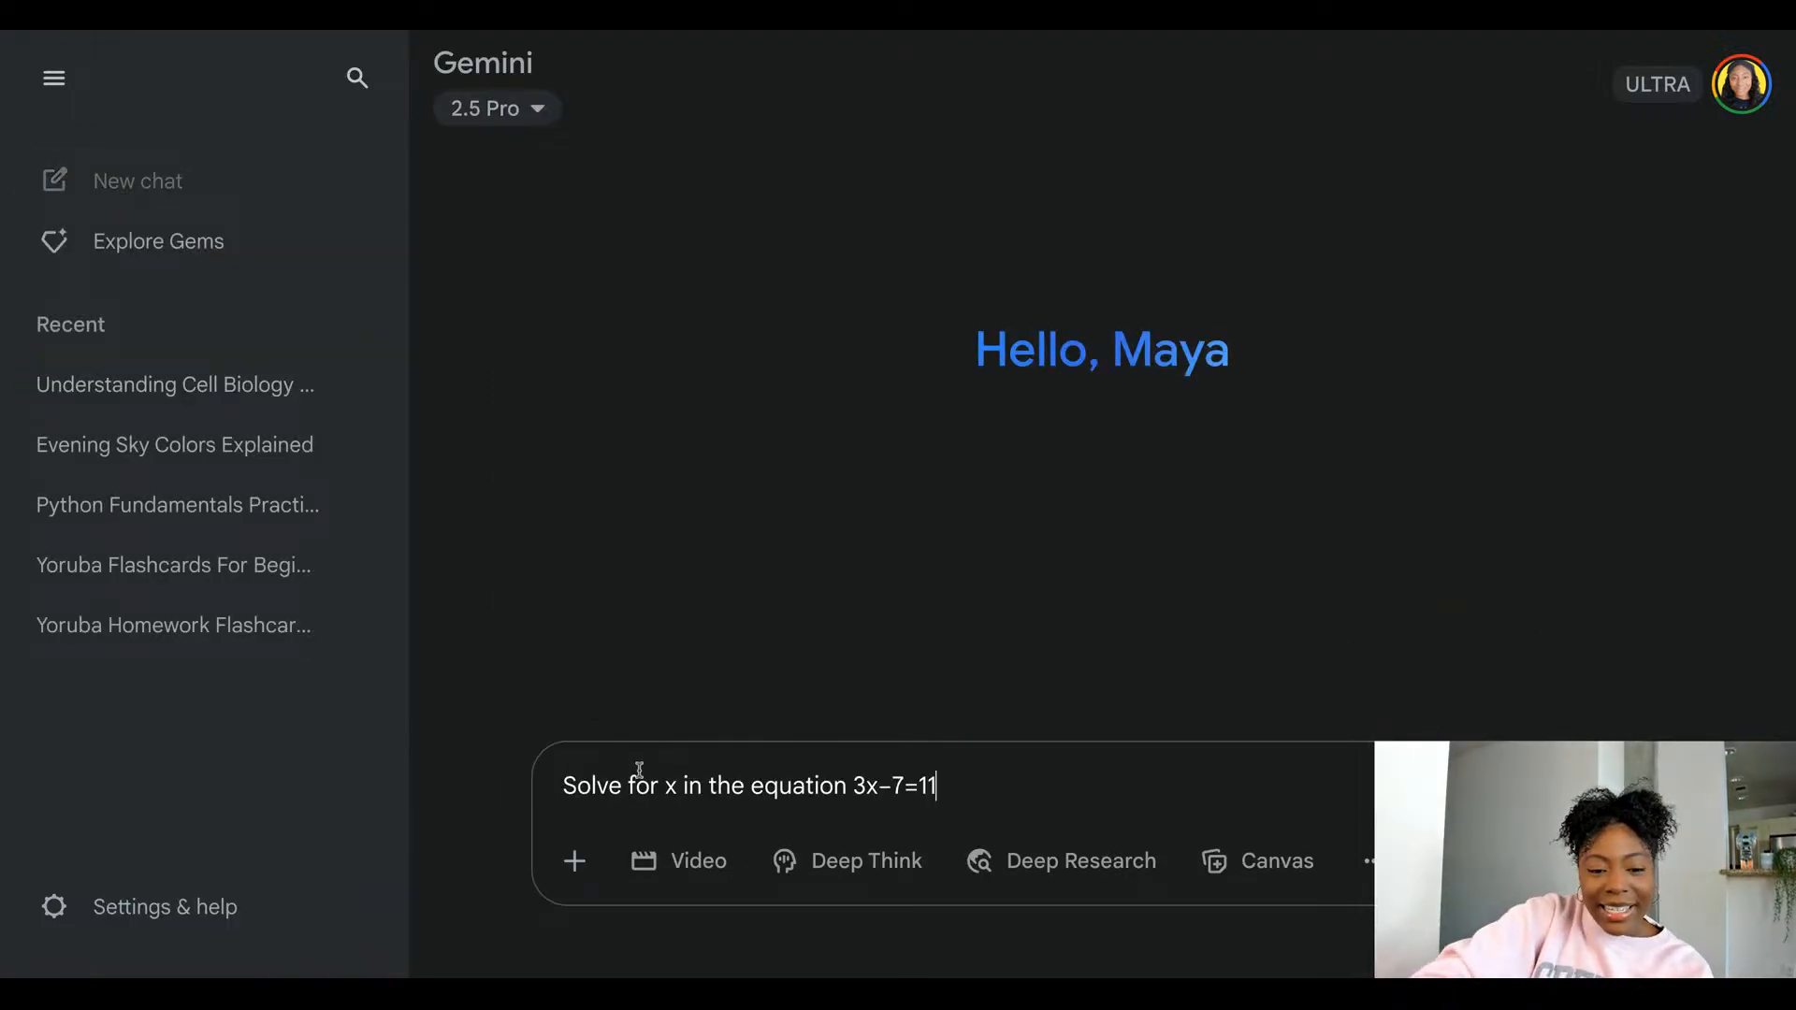
{"action": "key", "text": "Return"}
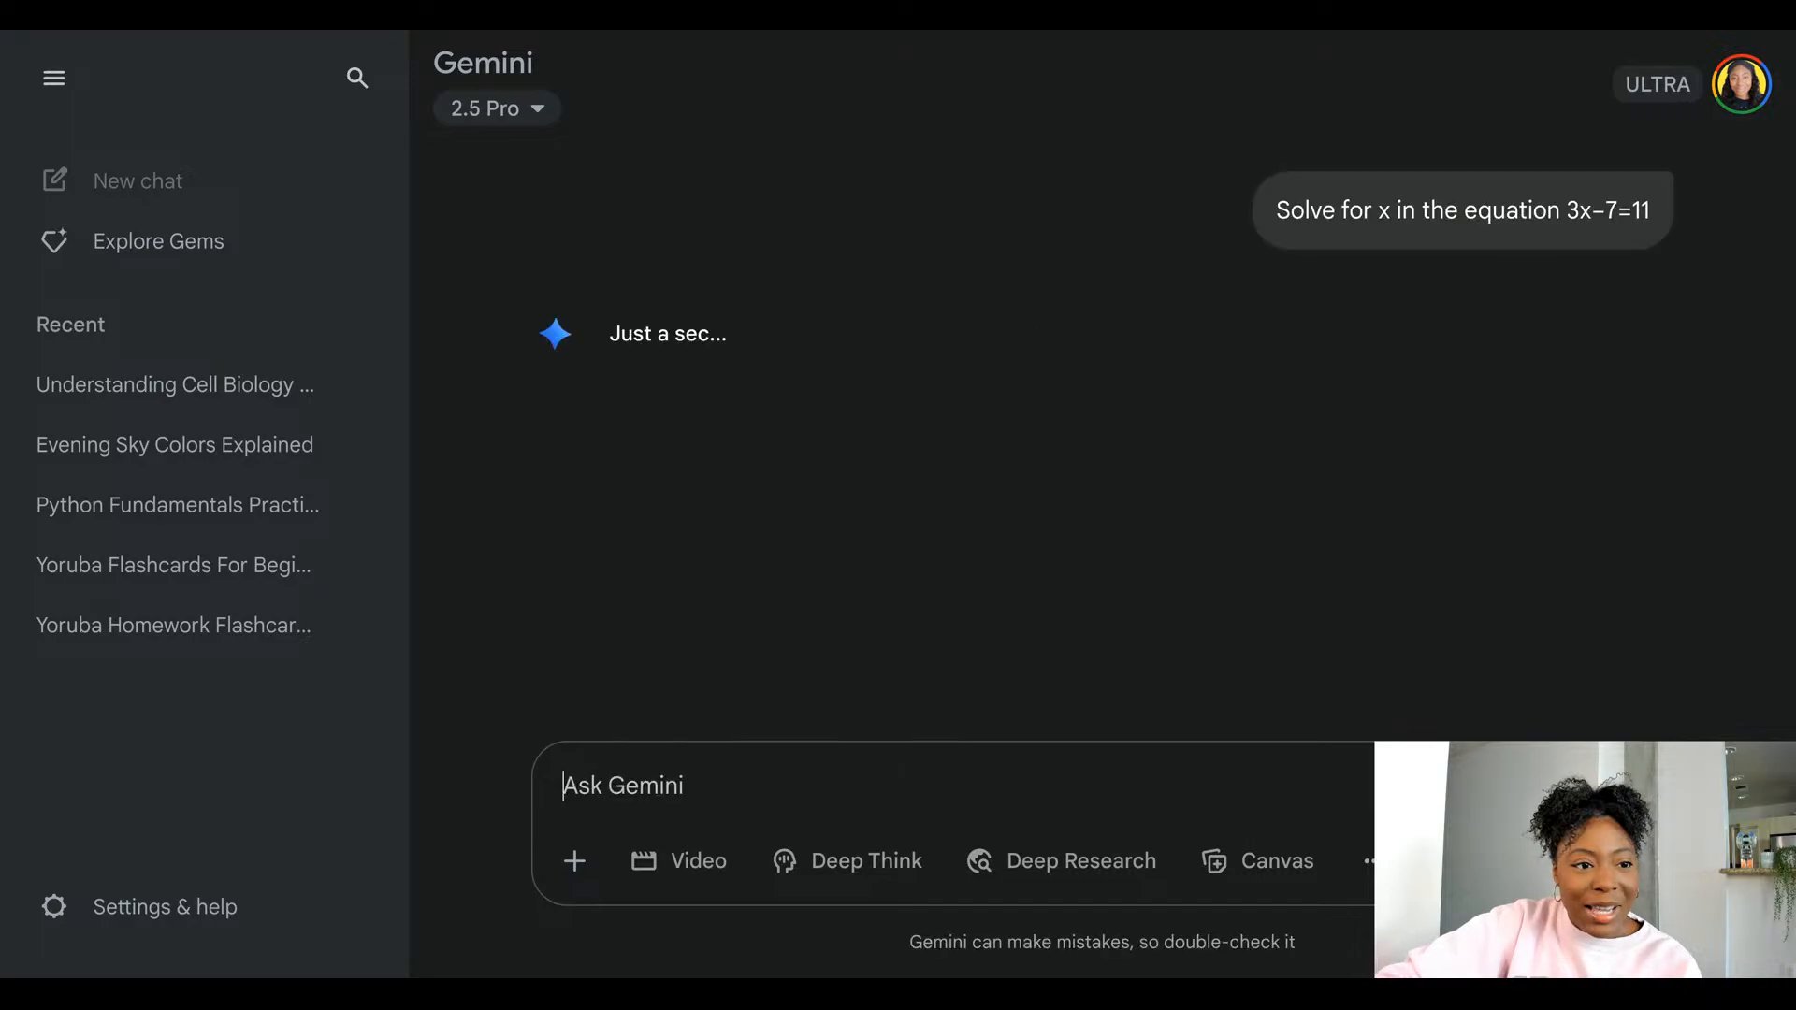
{"action": "left_click", "coordinate": [56, 84]}
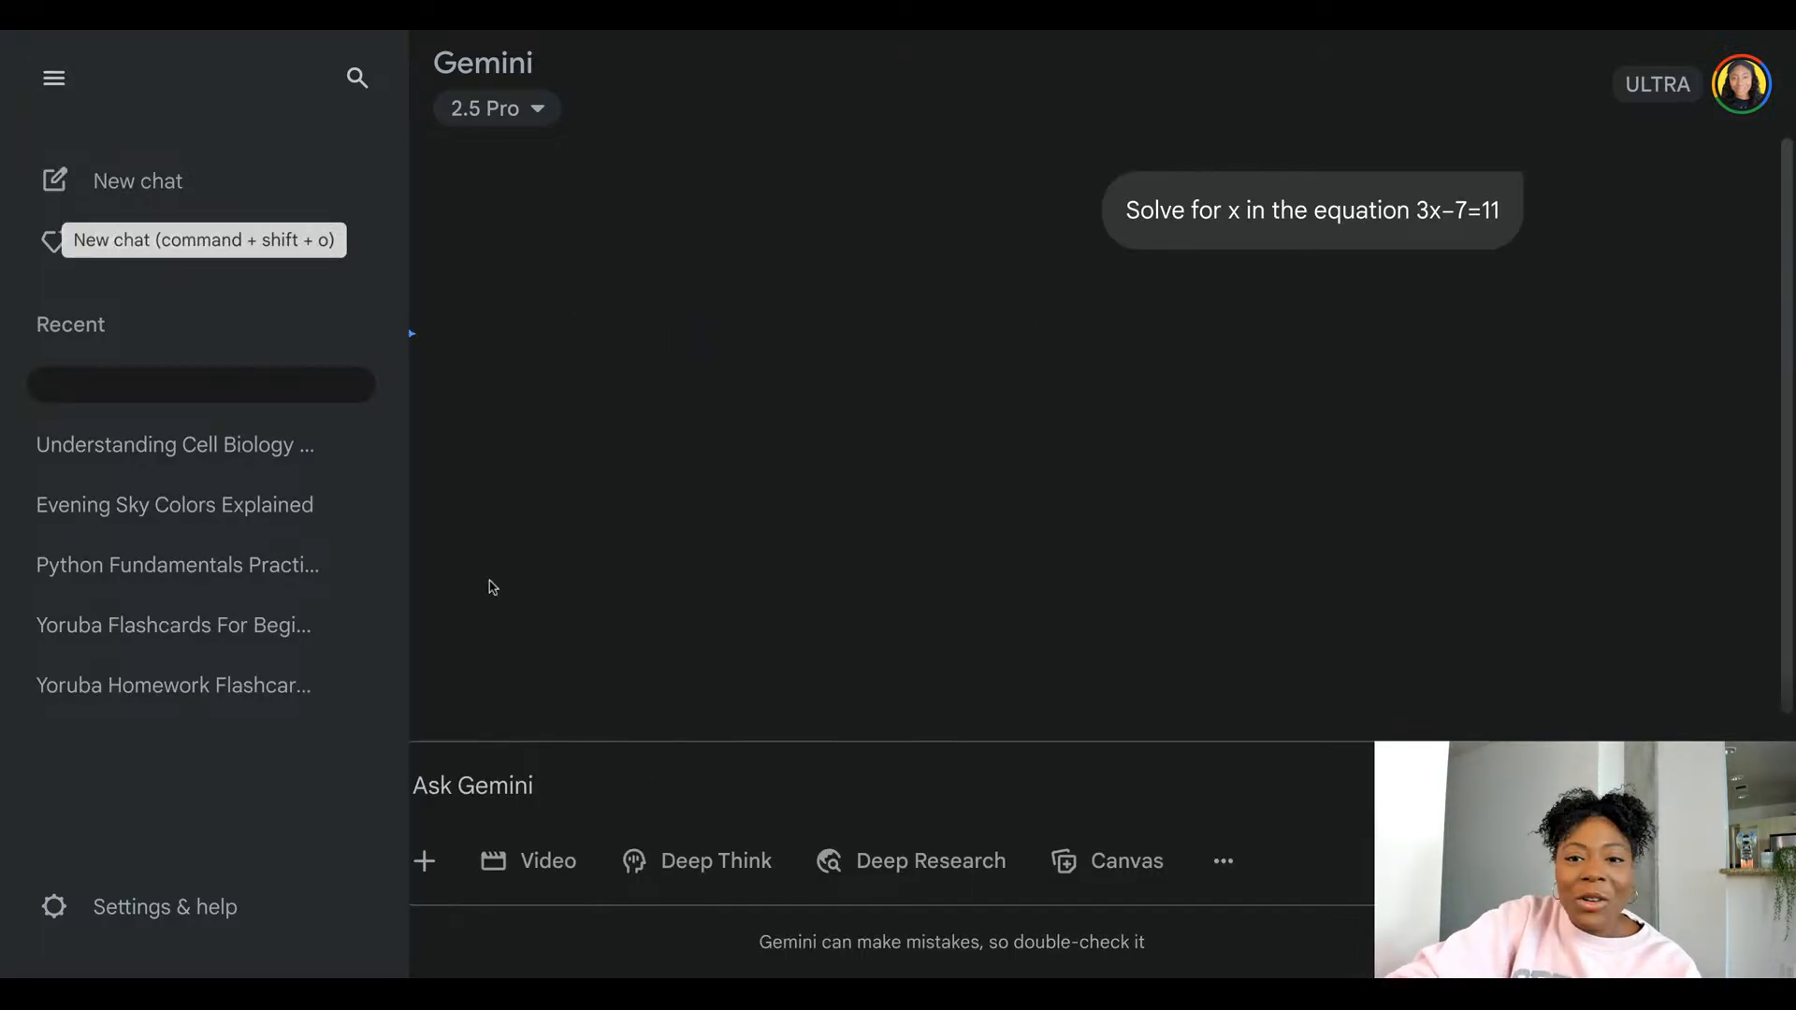
{"action": "left_click", "coordinate": [56, 81]}
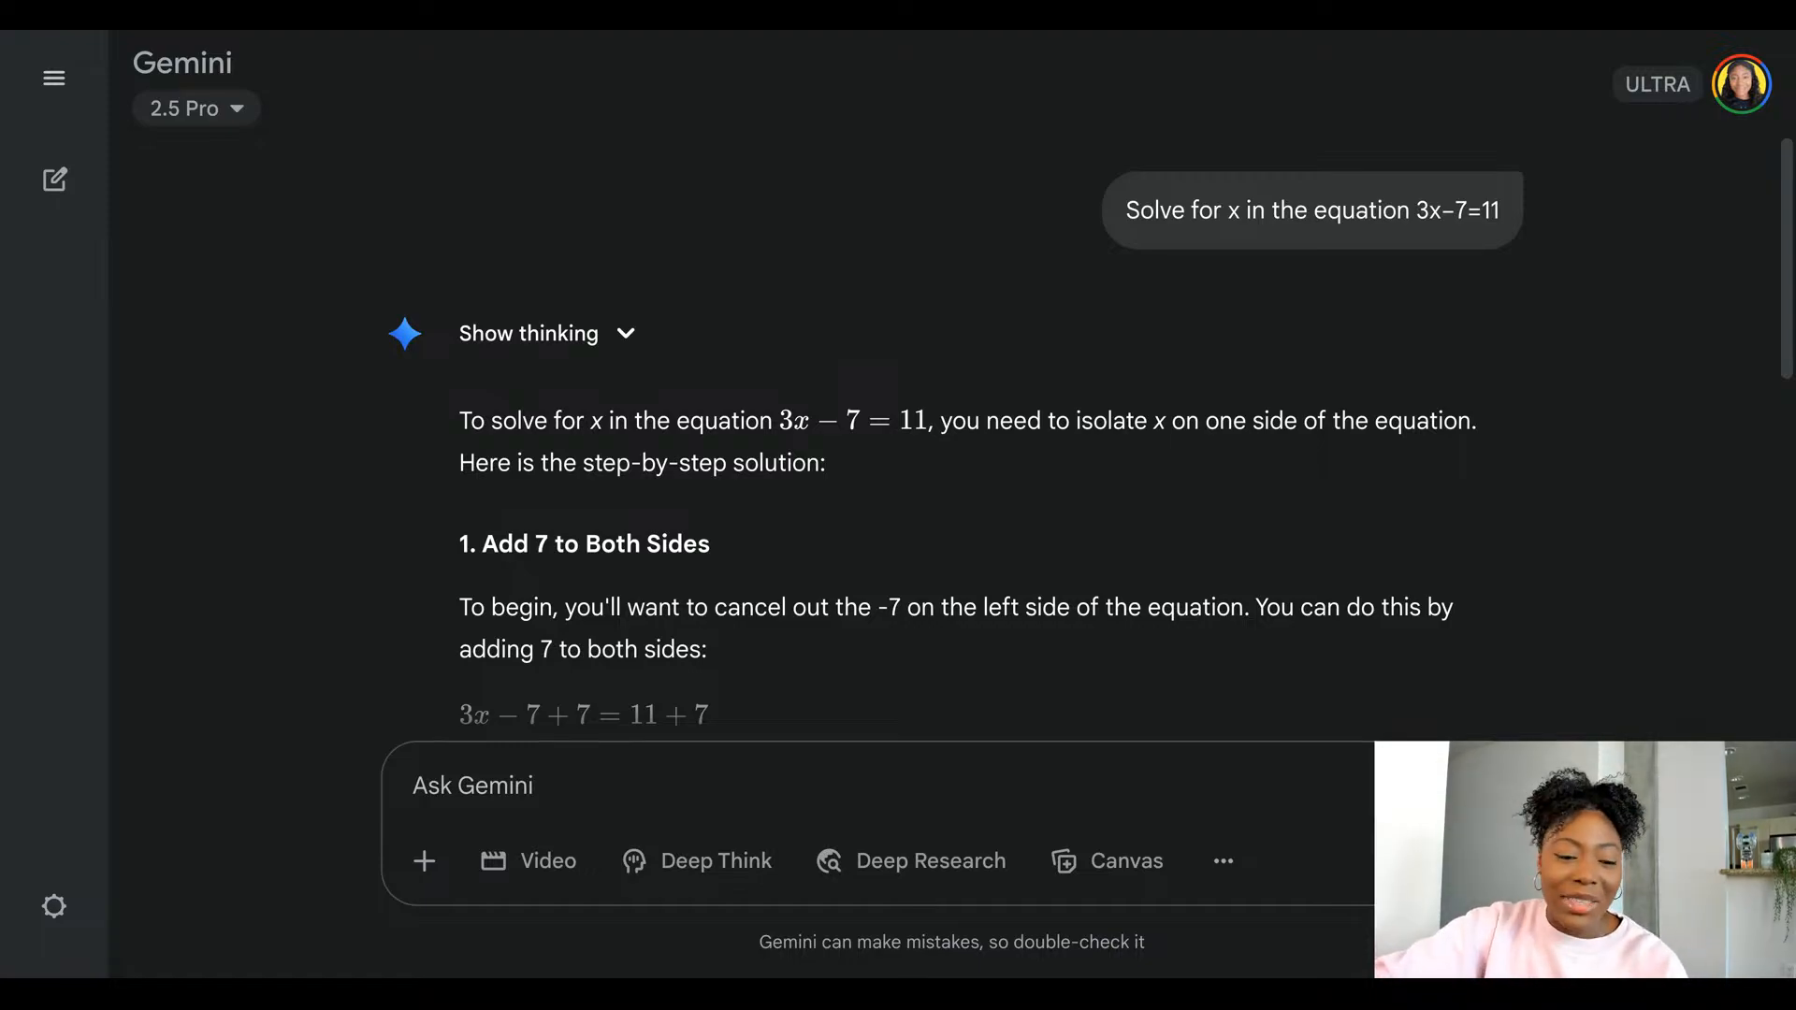
- Read through the step-by-step solution of the equation, including the division step and the verification
{"action": "scroll", "coordinate": [1069, 491], "scroll_direction": "down", "scroll_amount": 10}
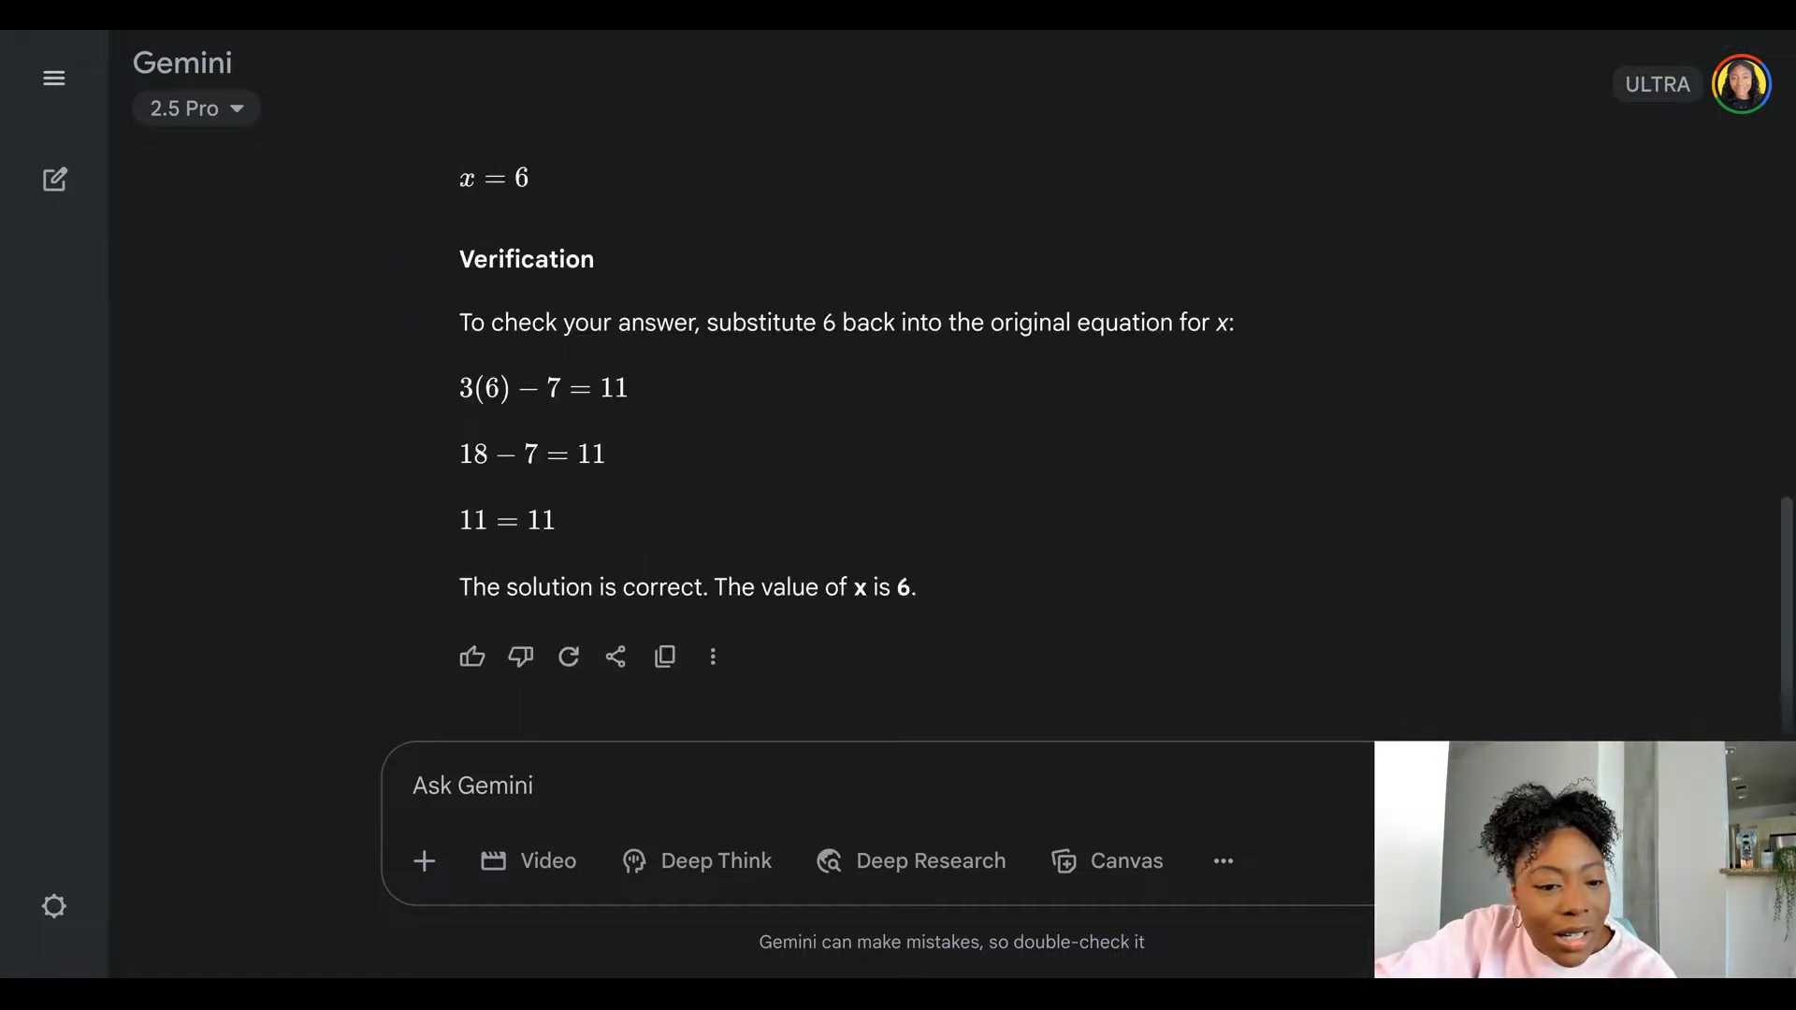
{"action": "scroll", "coordinate": [1070, 431], "scroll_direction": "up", "scroll_amount": 15}
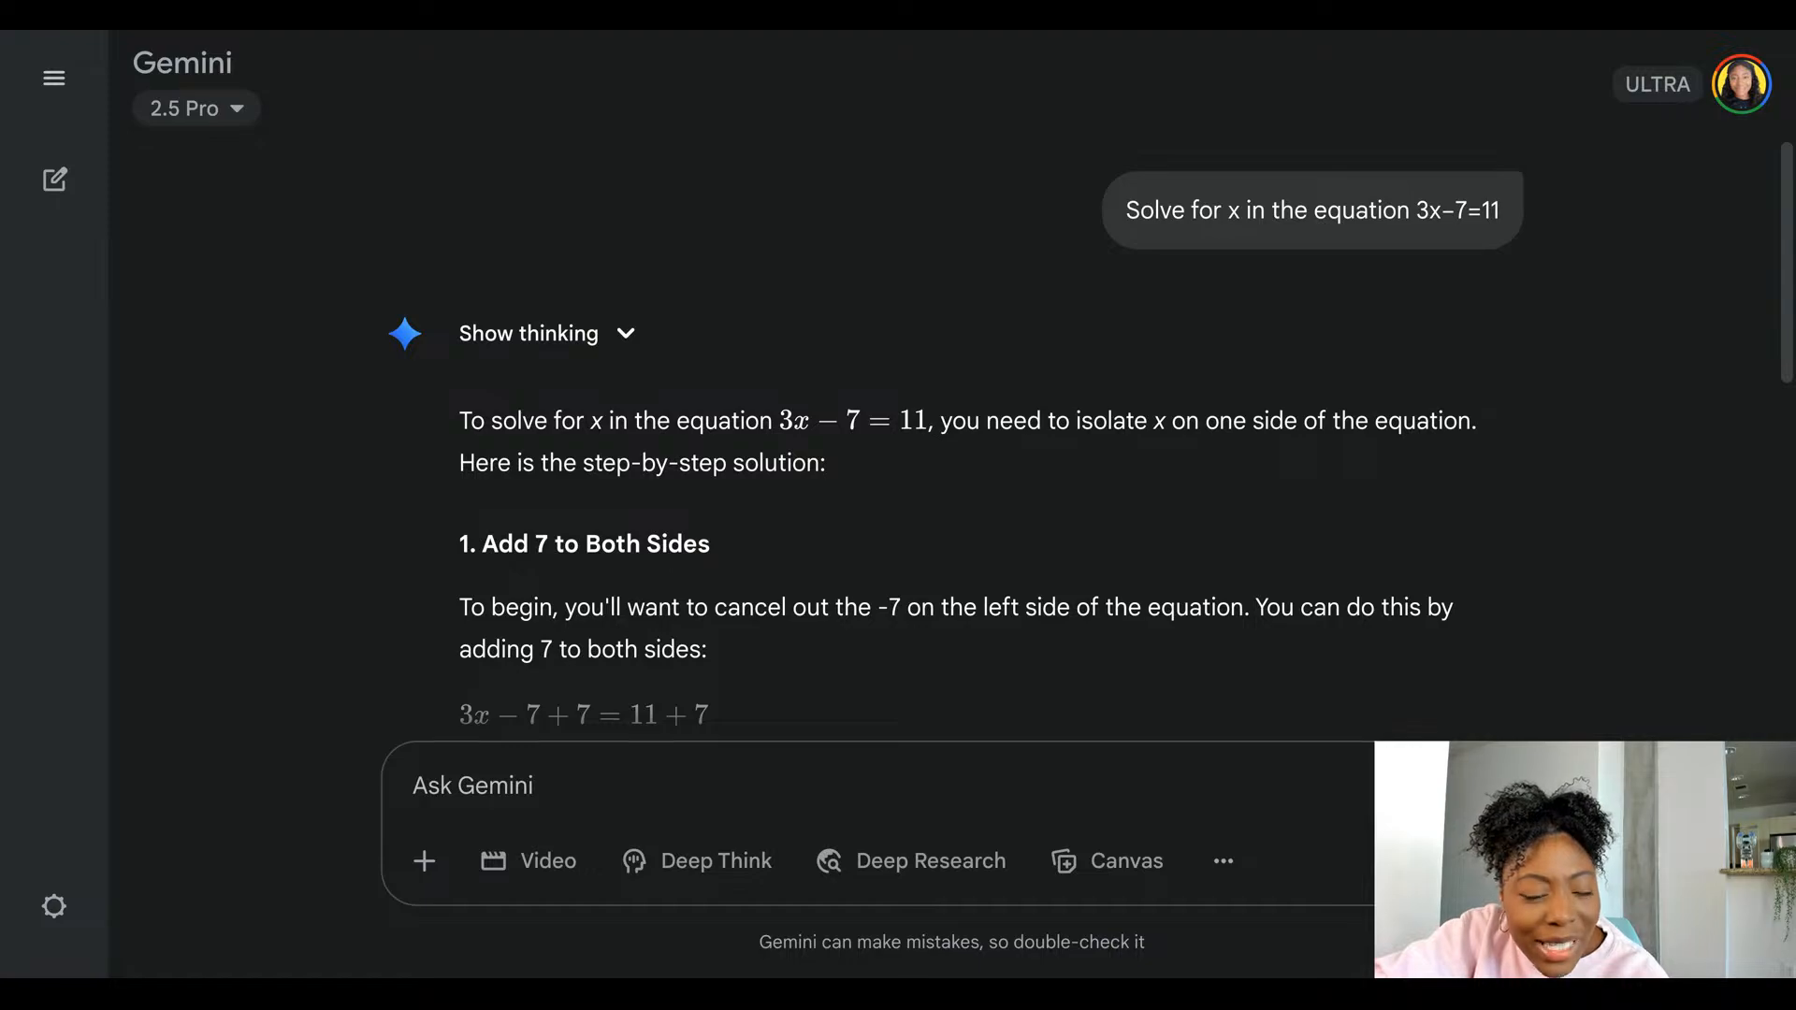
{"action": "scroll", "coordinate": [955, 435], "scroll_direction": "down", "scroll_amount": 3}
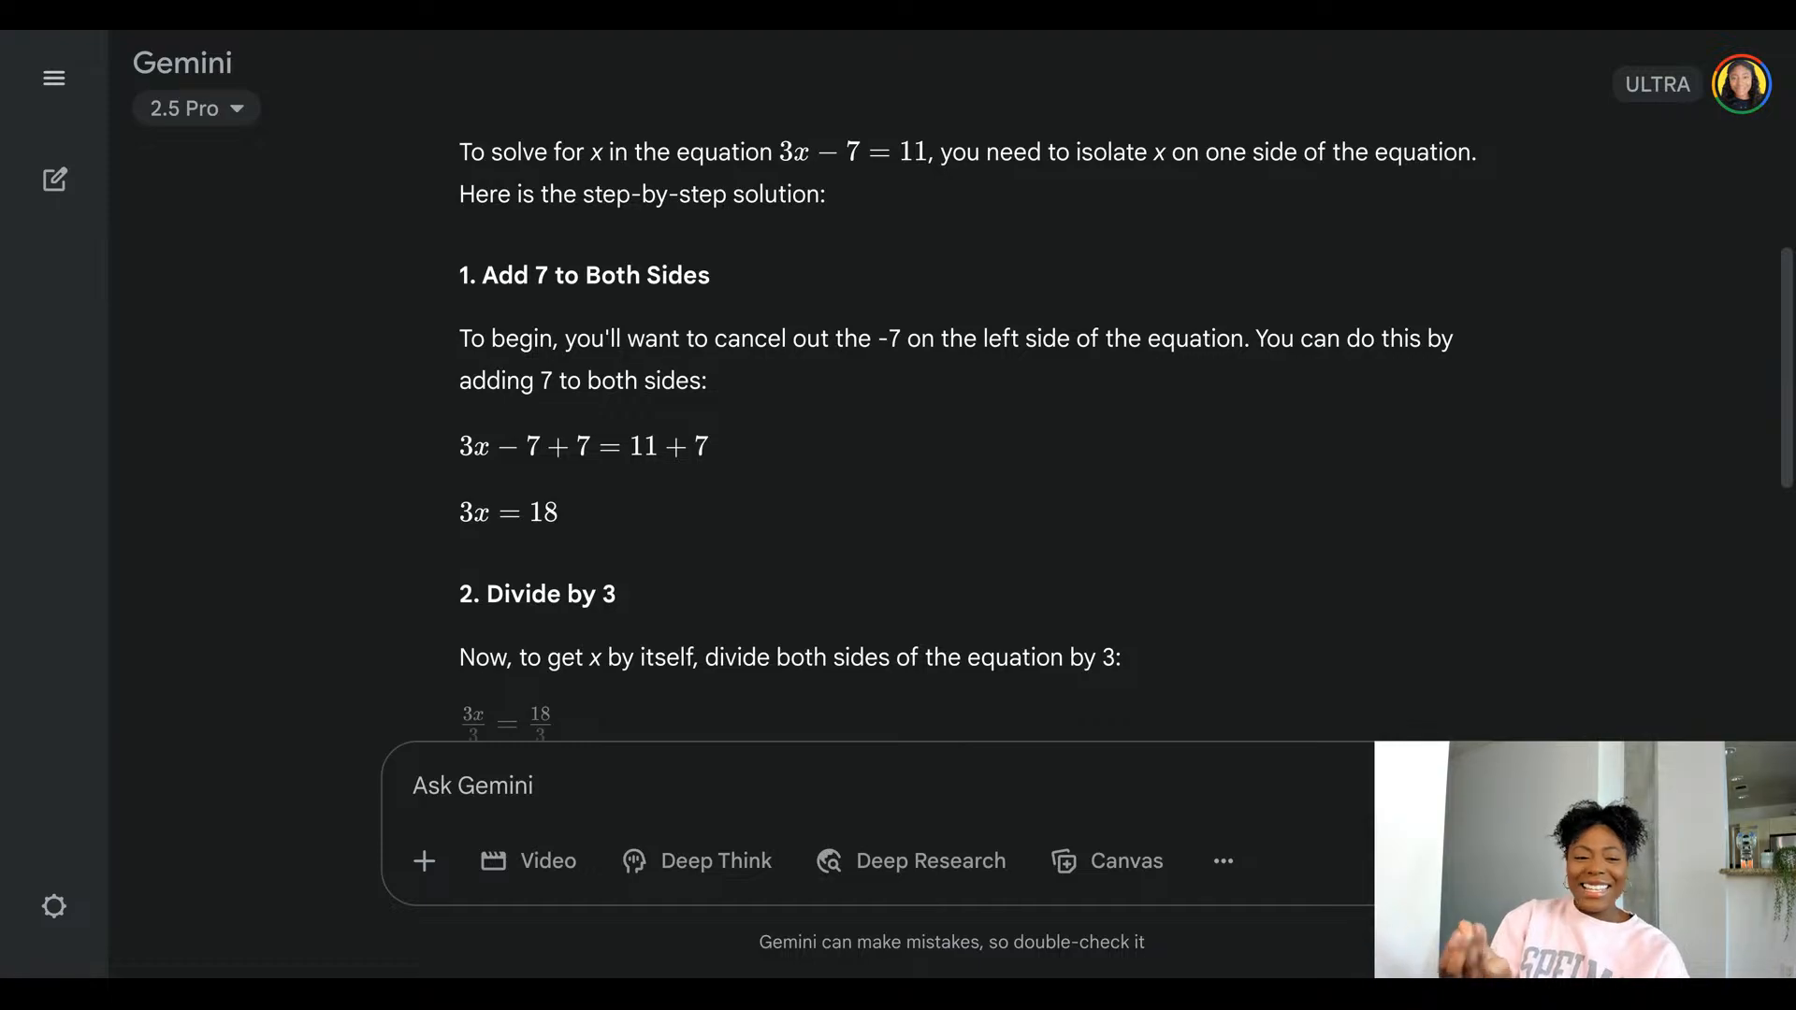
{"action": "scroll", "coordinate": [966, 440], "scroll_direction": "down", "scroll_amount": 3}
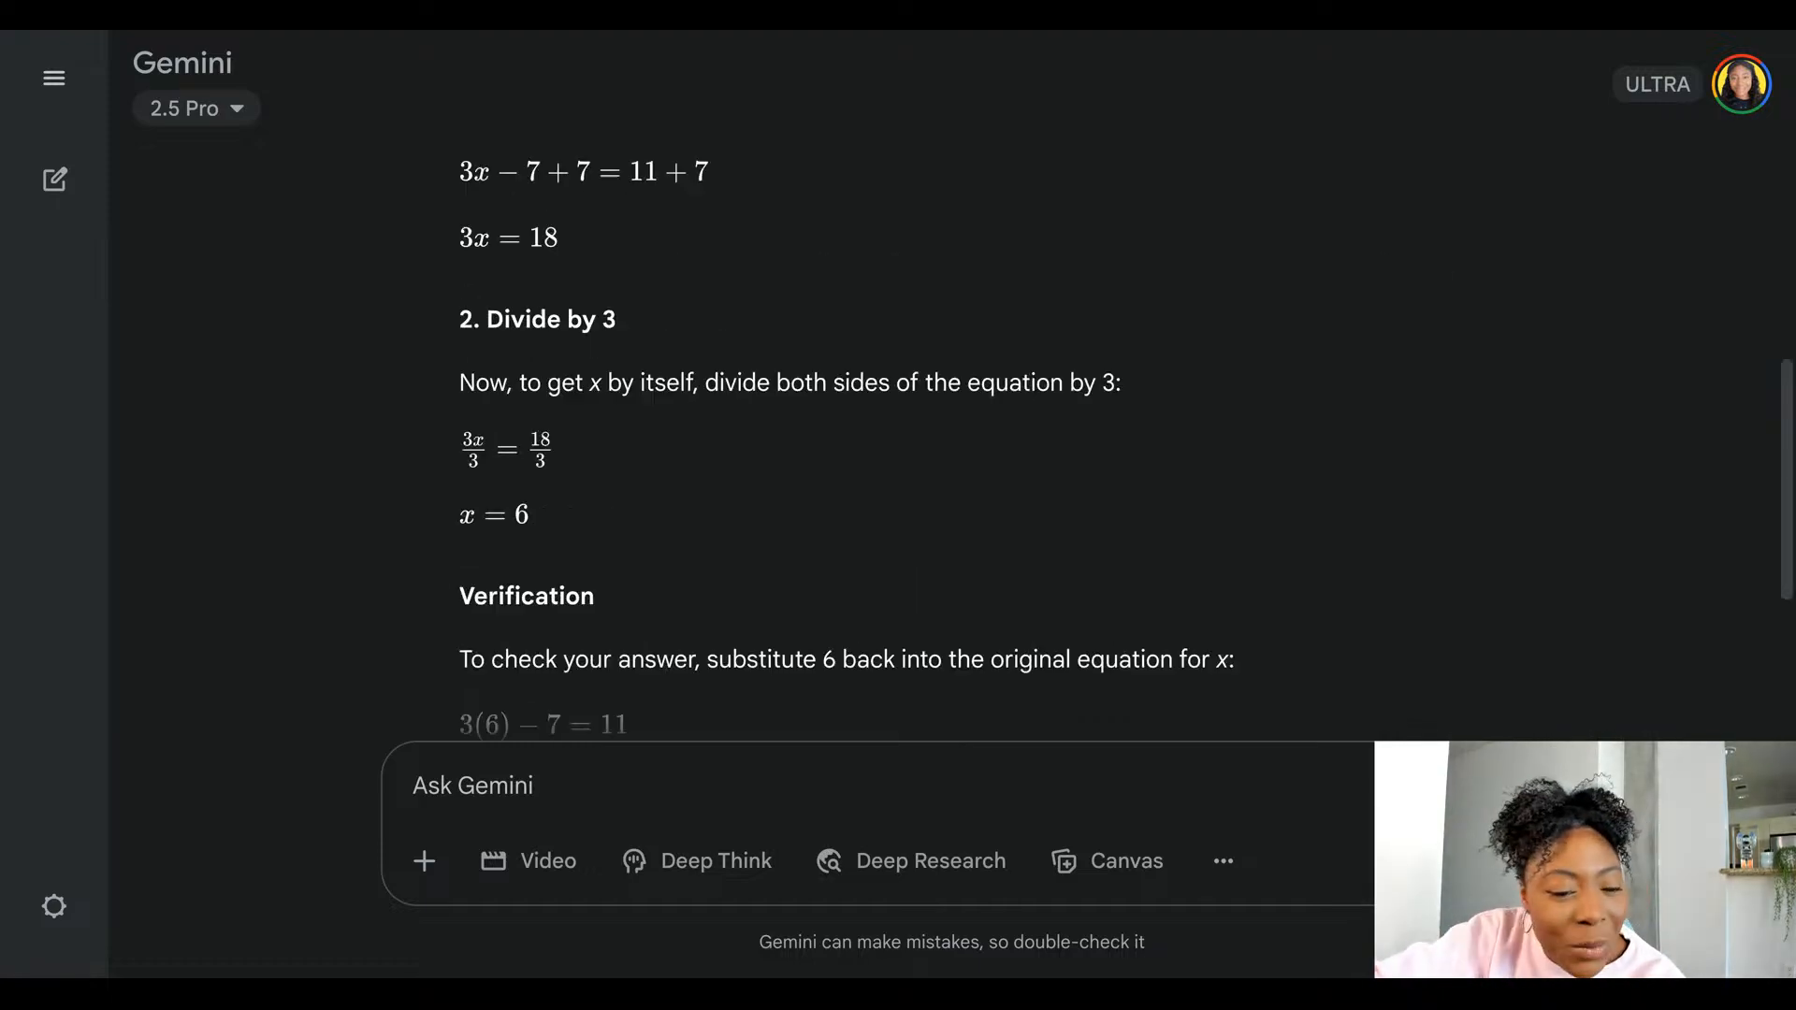
{"action": "scroll", "coordinate": [967, 439], "scroll_direction": "up", "scroll_amount": 6}
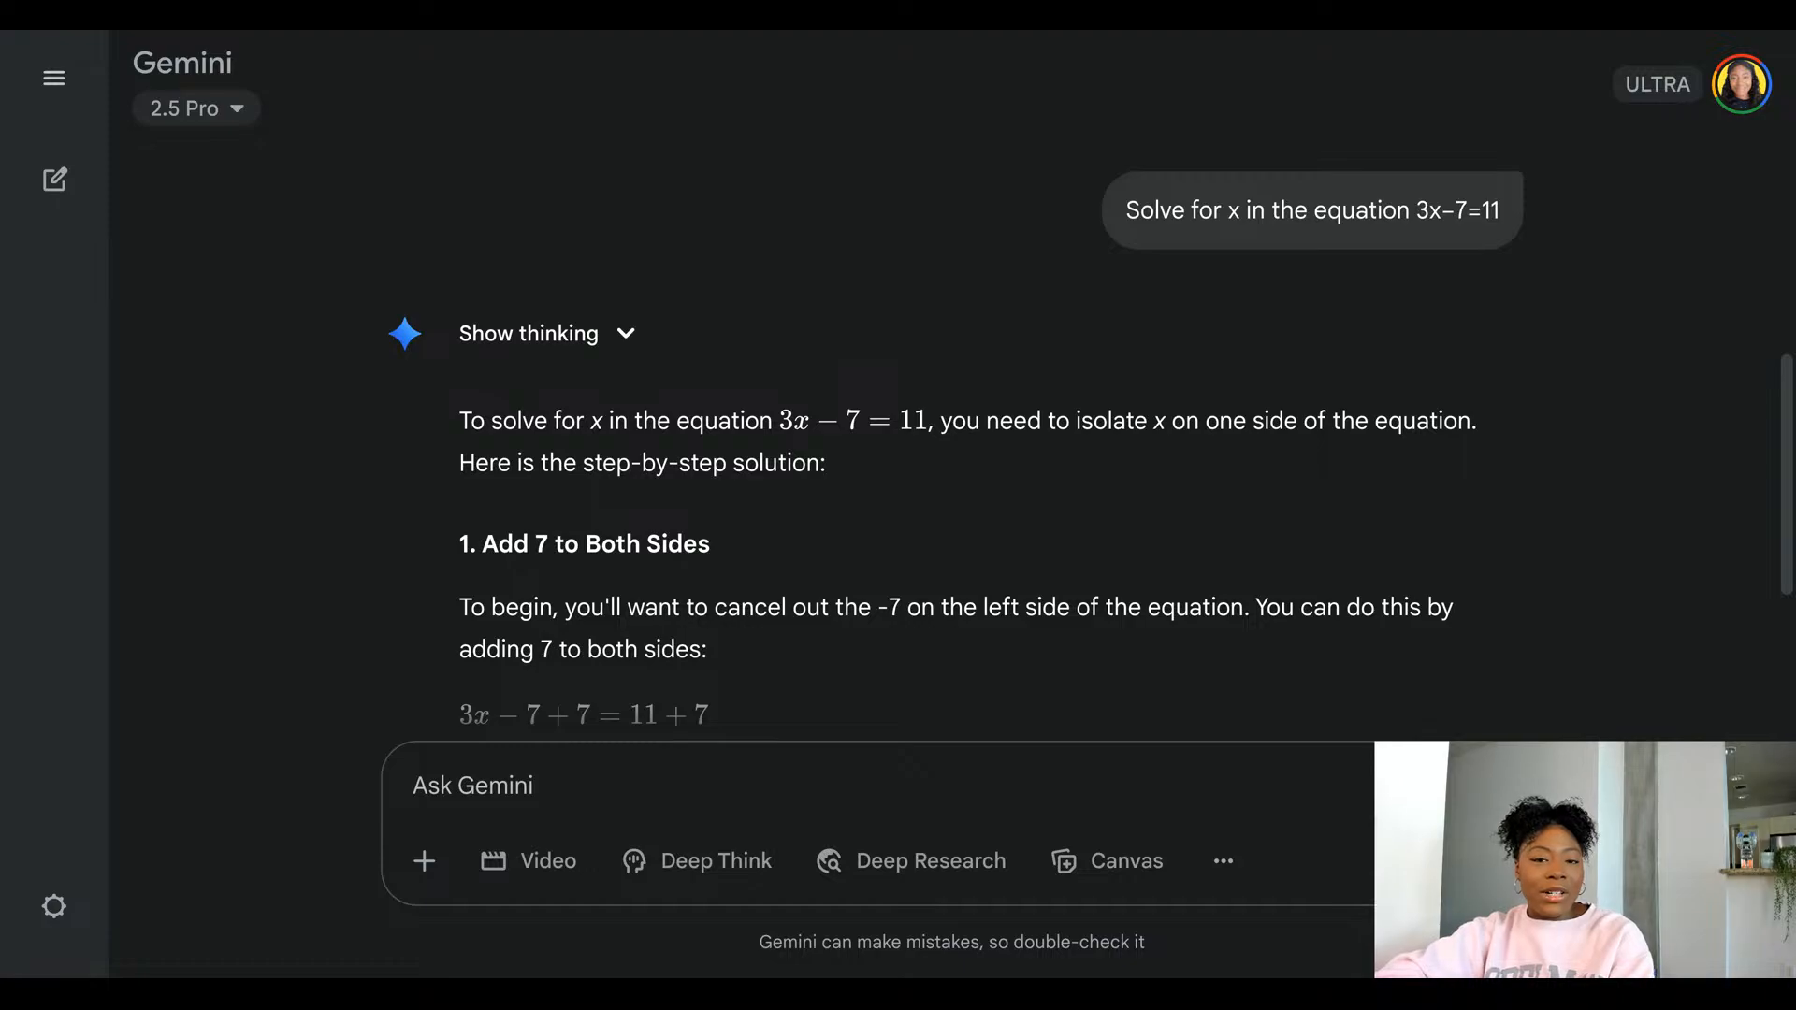
- Copy the sent equation question and draft the prompt "solve this but in guided learning mode: Solve for x in the equation 3x−7=11"
{"action": "mouse_move", "coordinate": [1556, 177]}
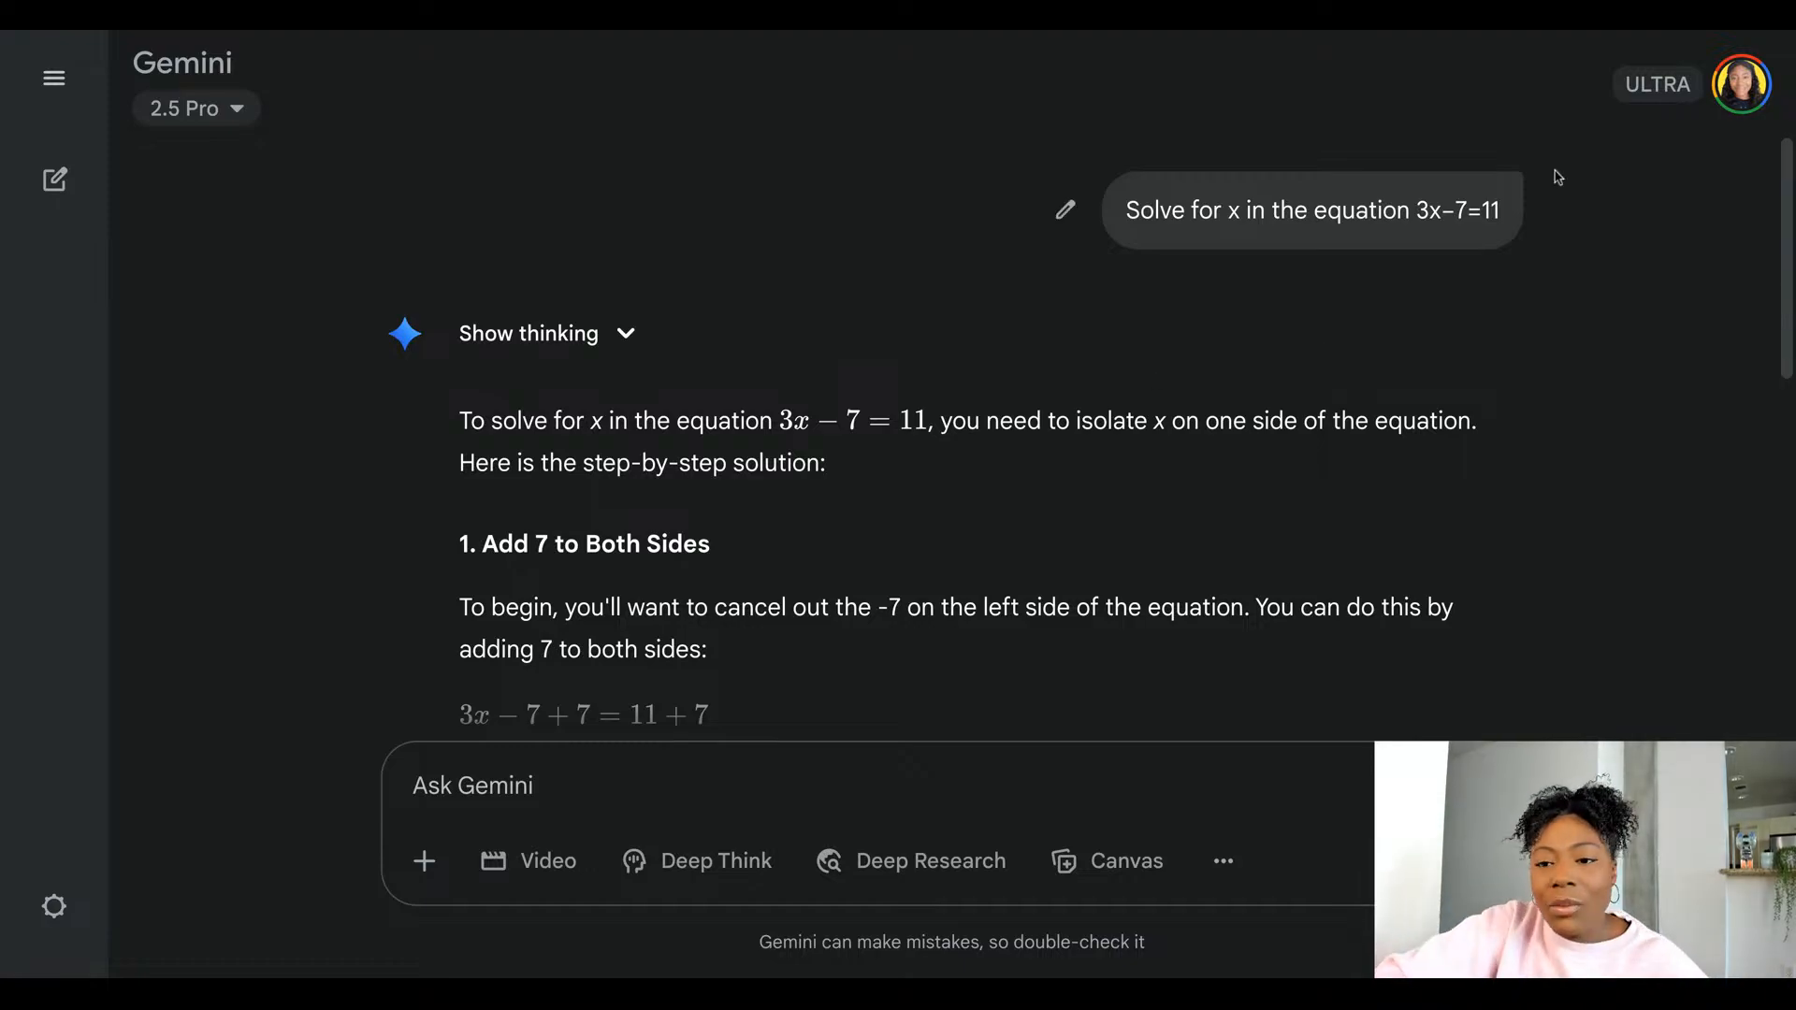
{"action": "left_click_drag", "start_coordinate": [1512, 231], "coordinate": [1127, 203]}
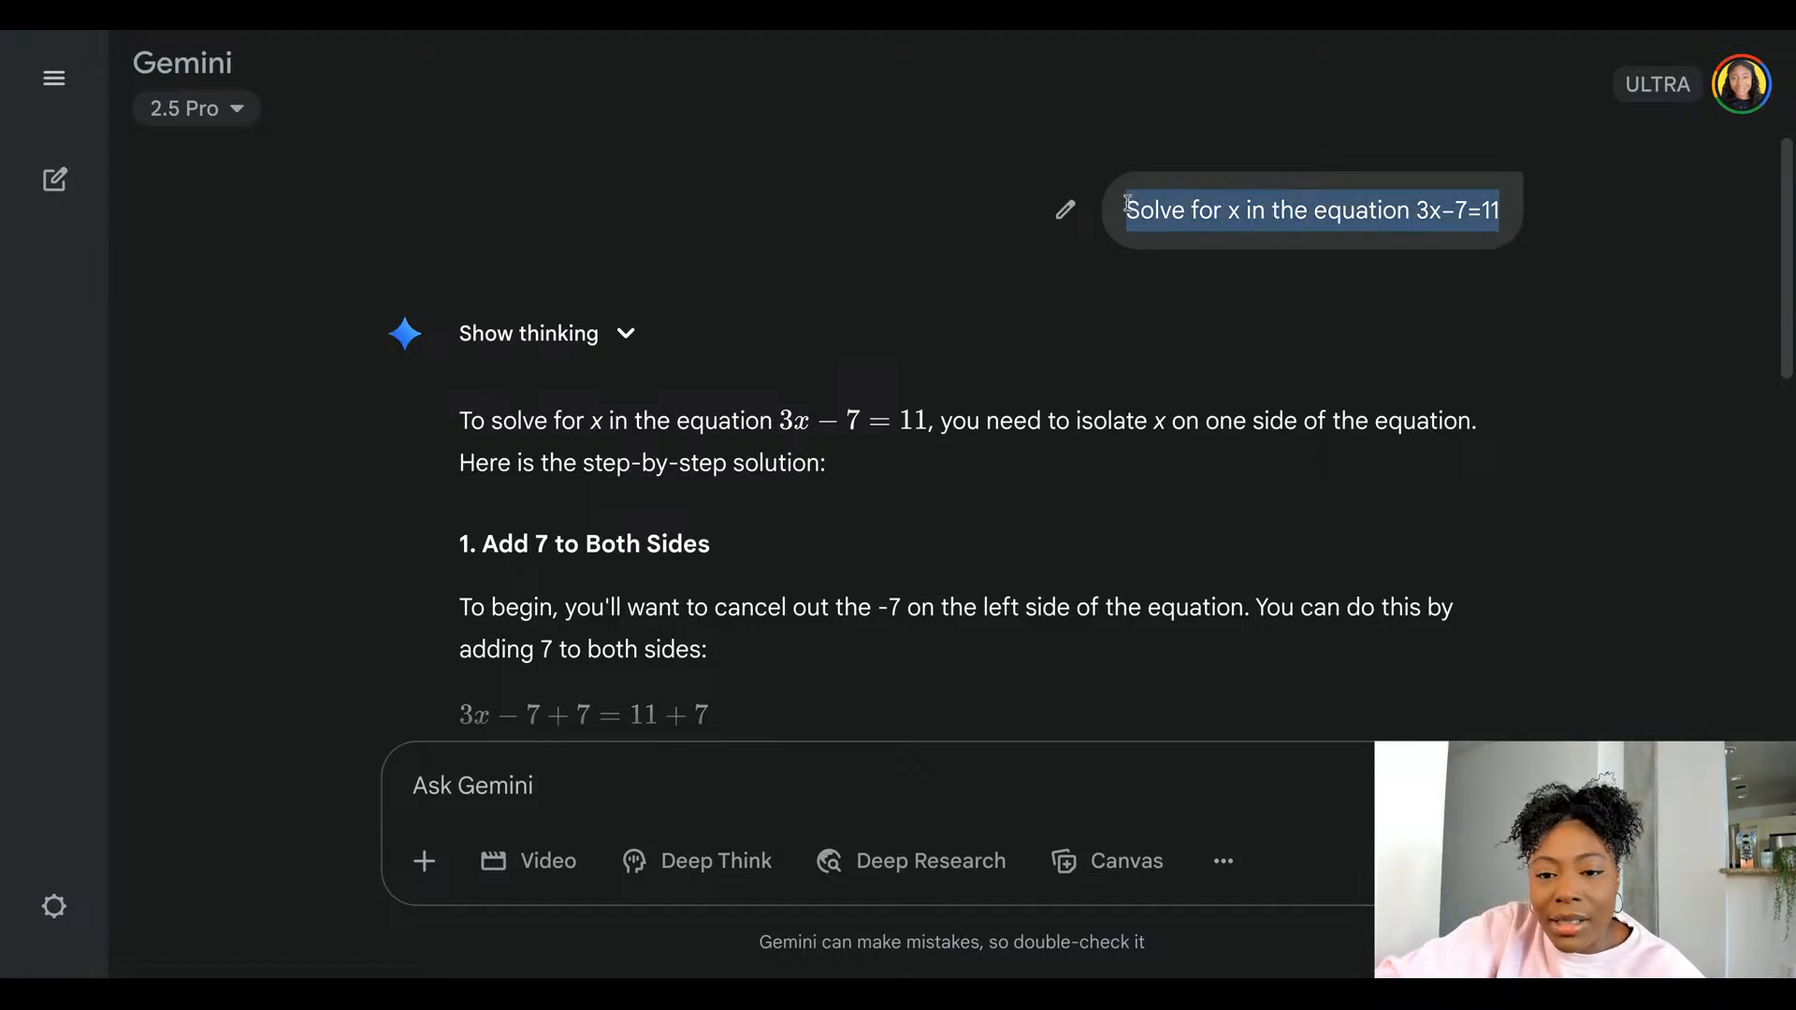
{"action": "left_click", "coordinate": [711, 786]}
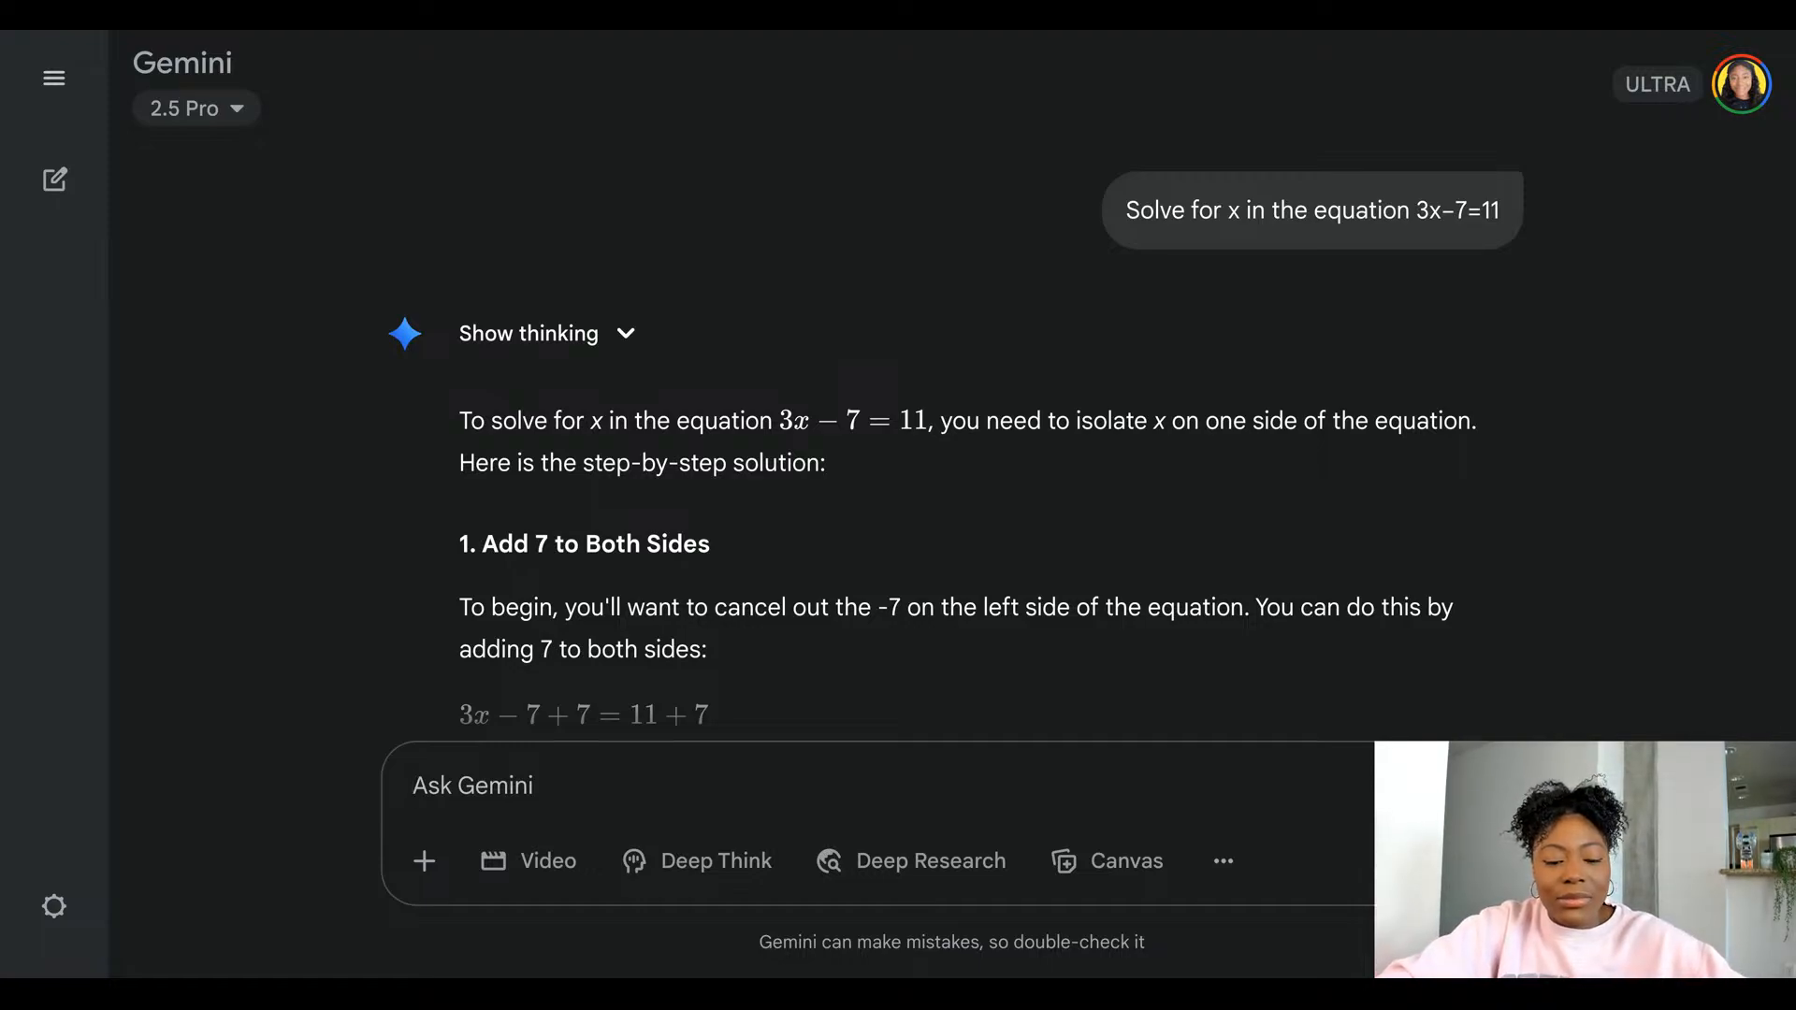
{"action": "type", "text": "S"}
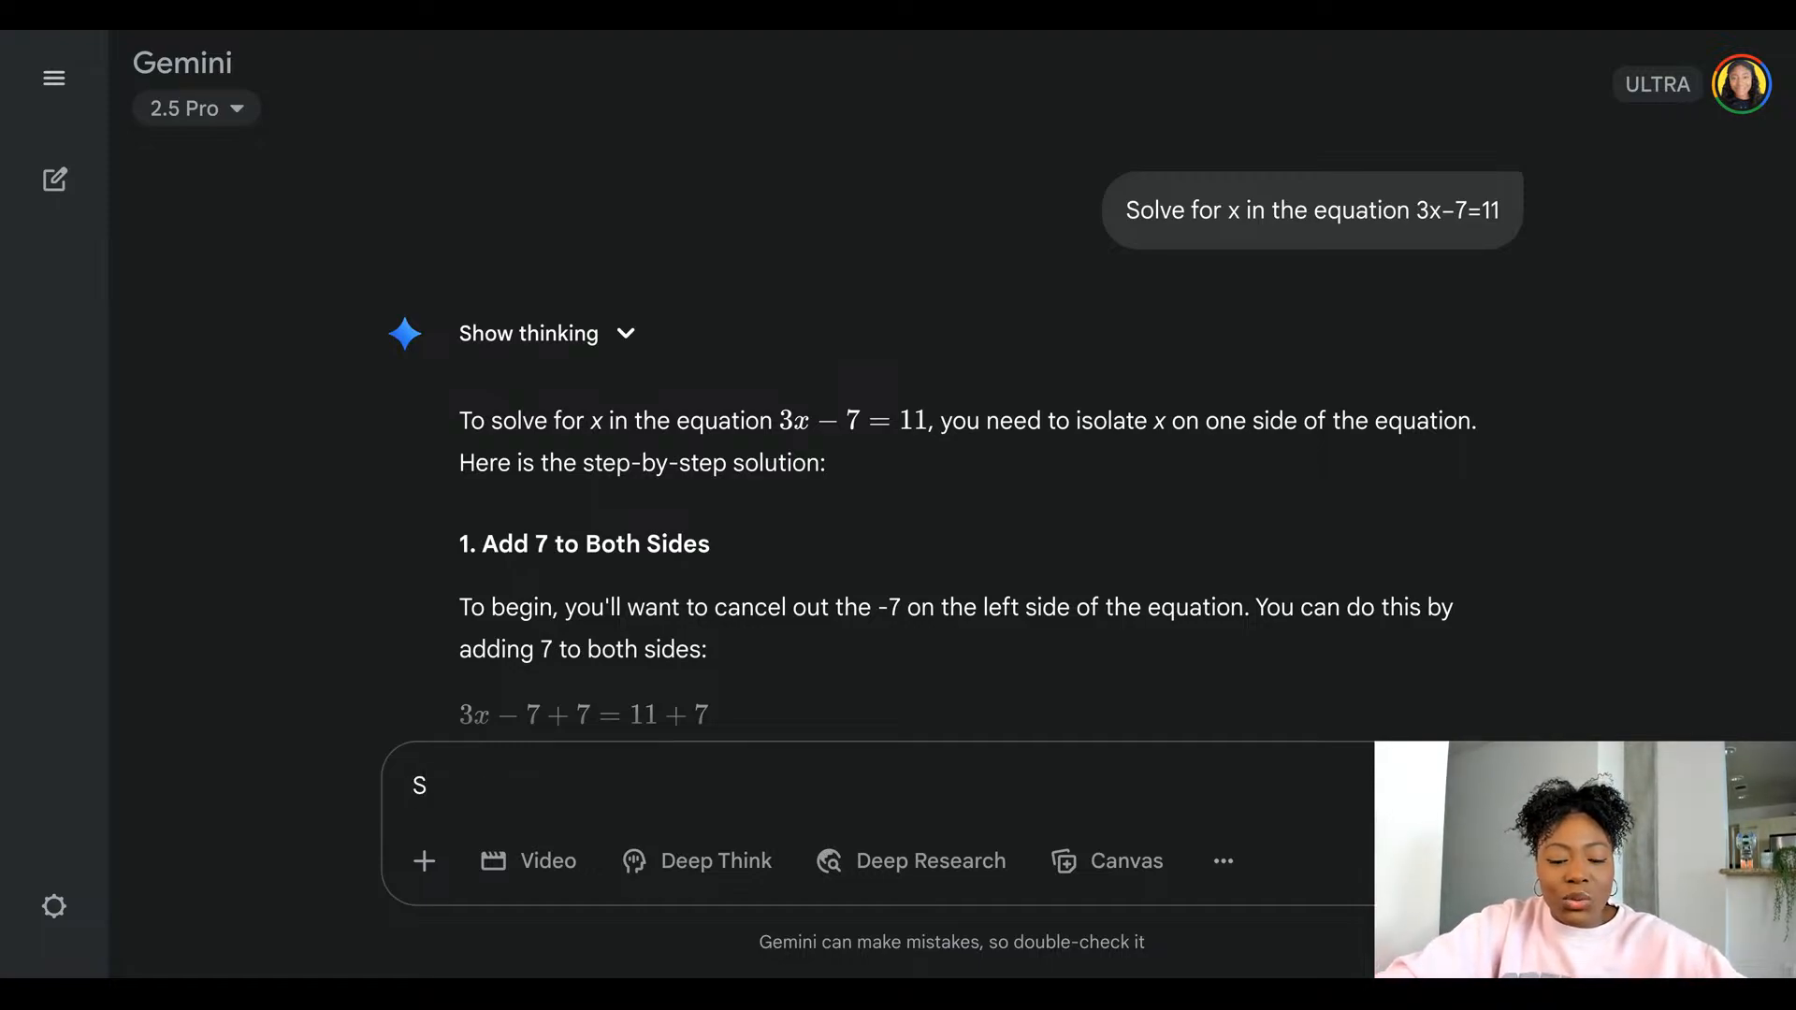
{"action": "key", "text": "BackSpace"}
{"action": "type", "text": "solve thu"}
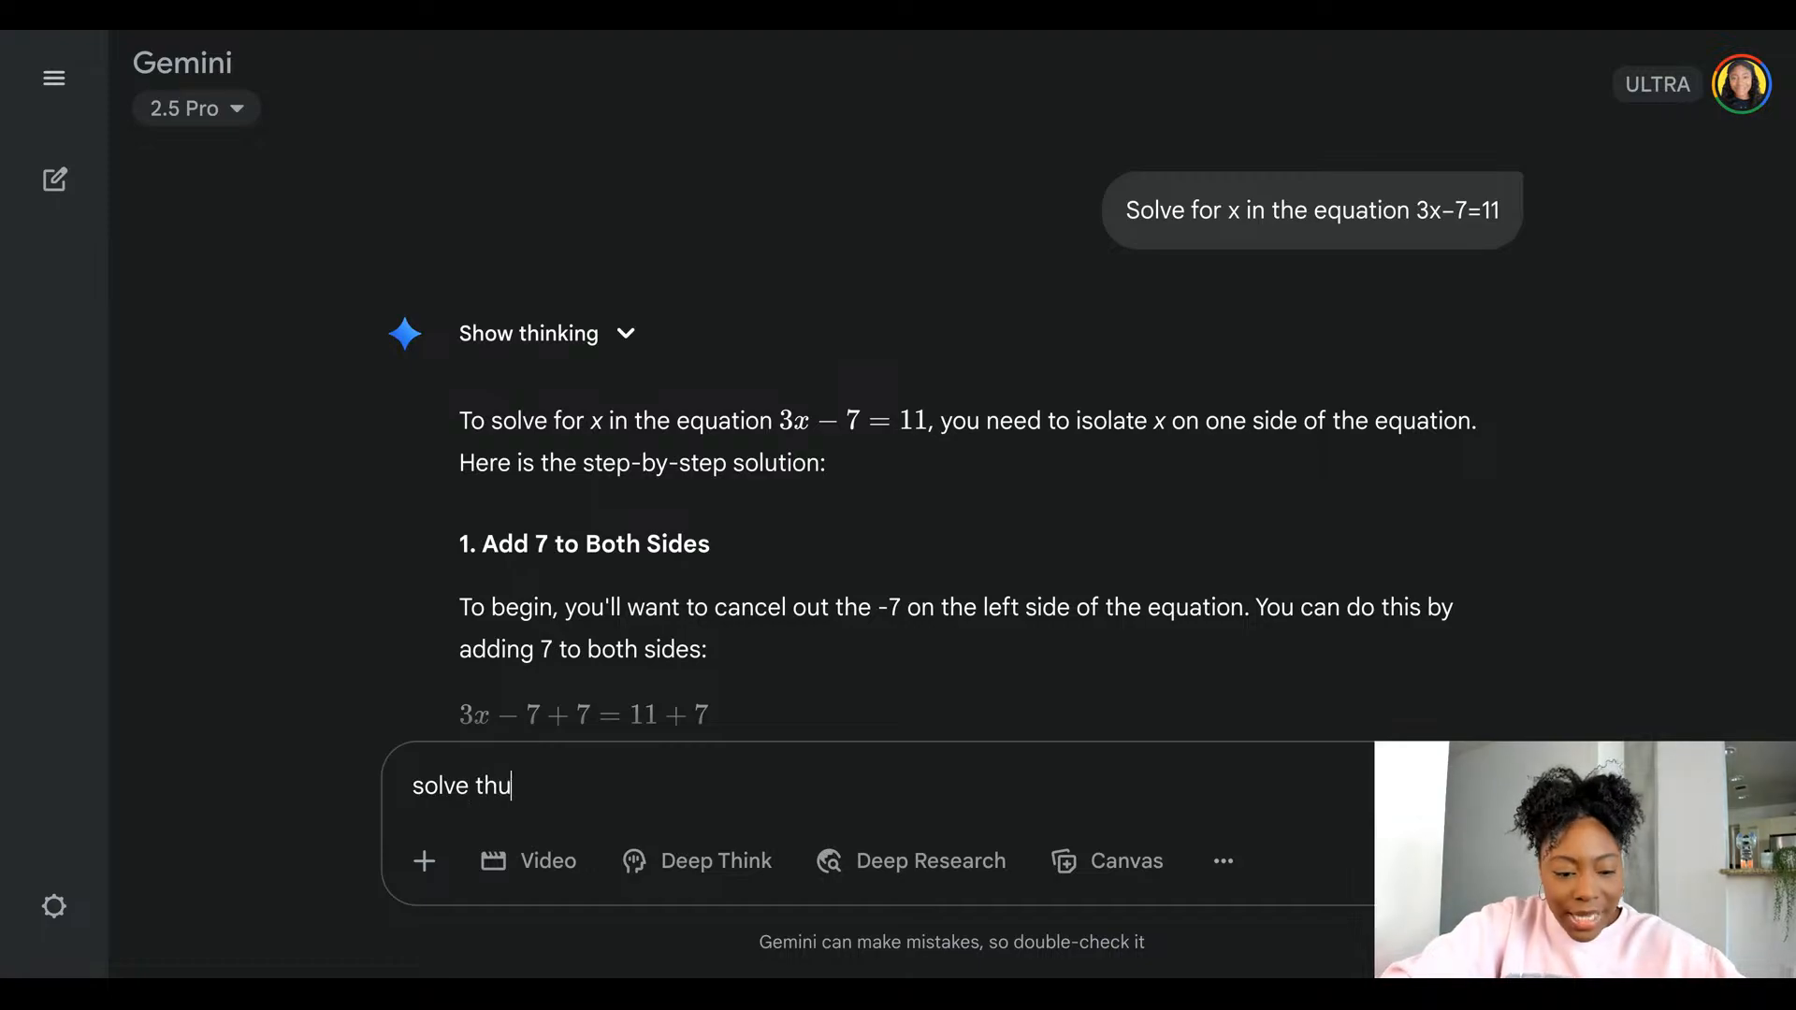
{"action": "key", "text": "BackSpace"}
{"action": "type", "text": "is but "}
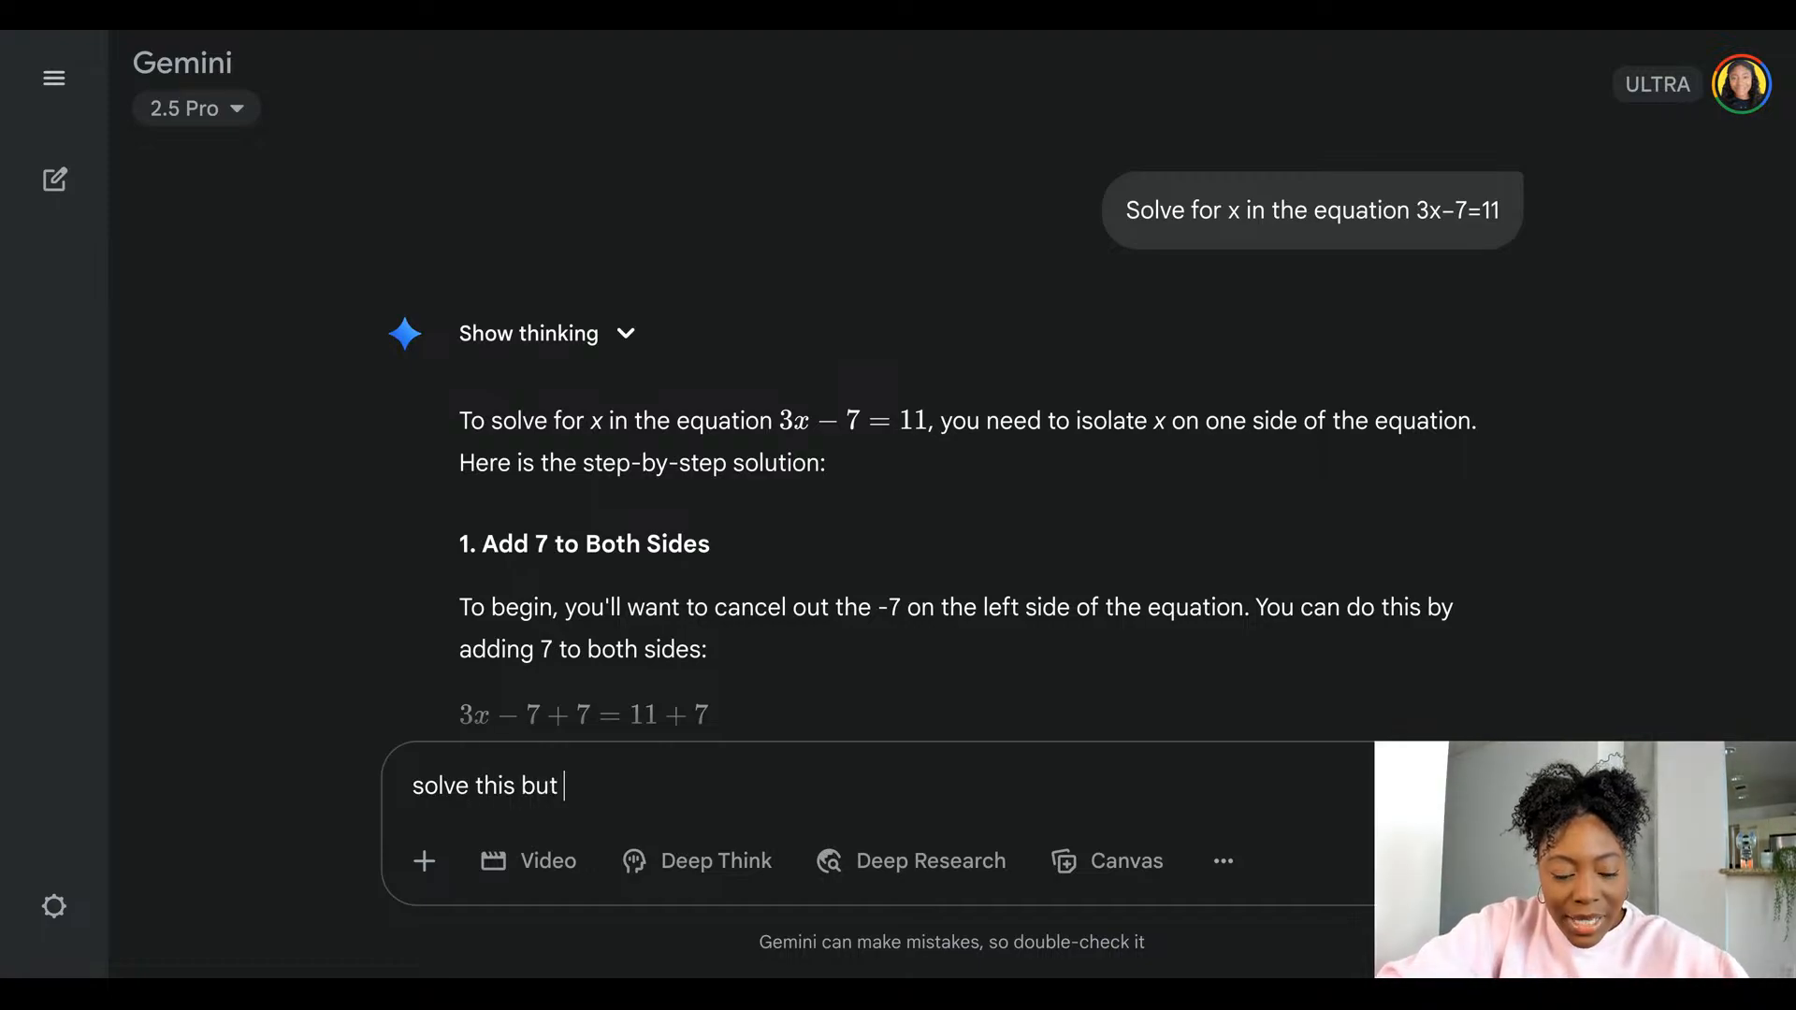
{"action": "type", "text": "in guided "}
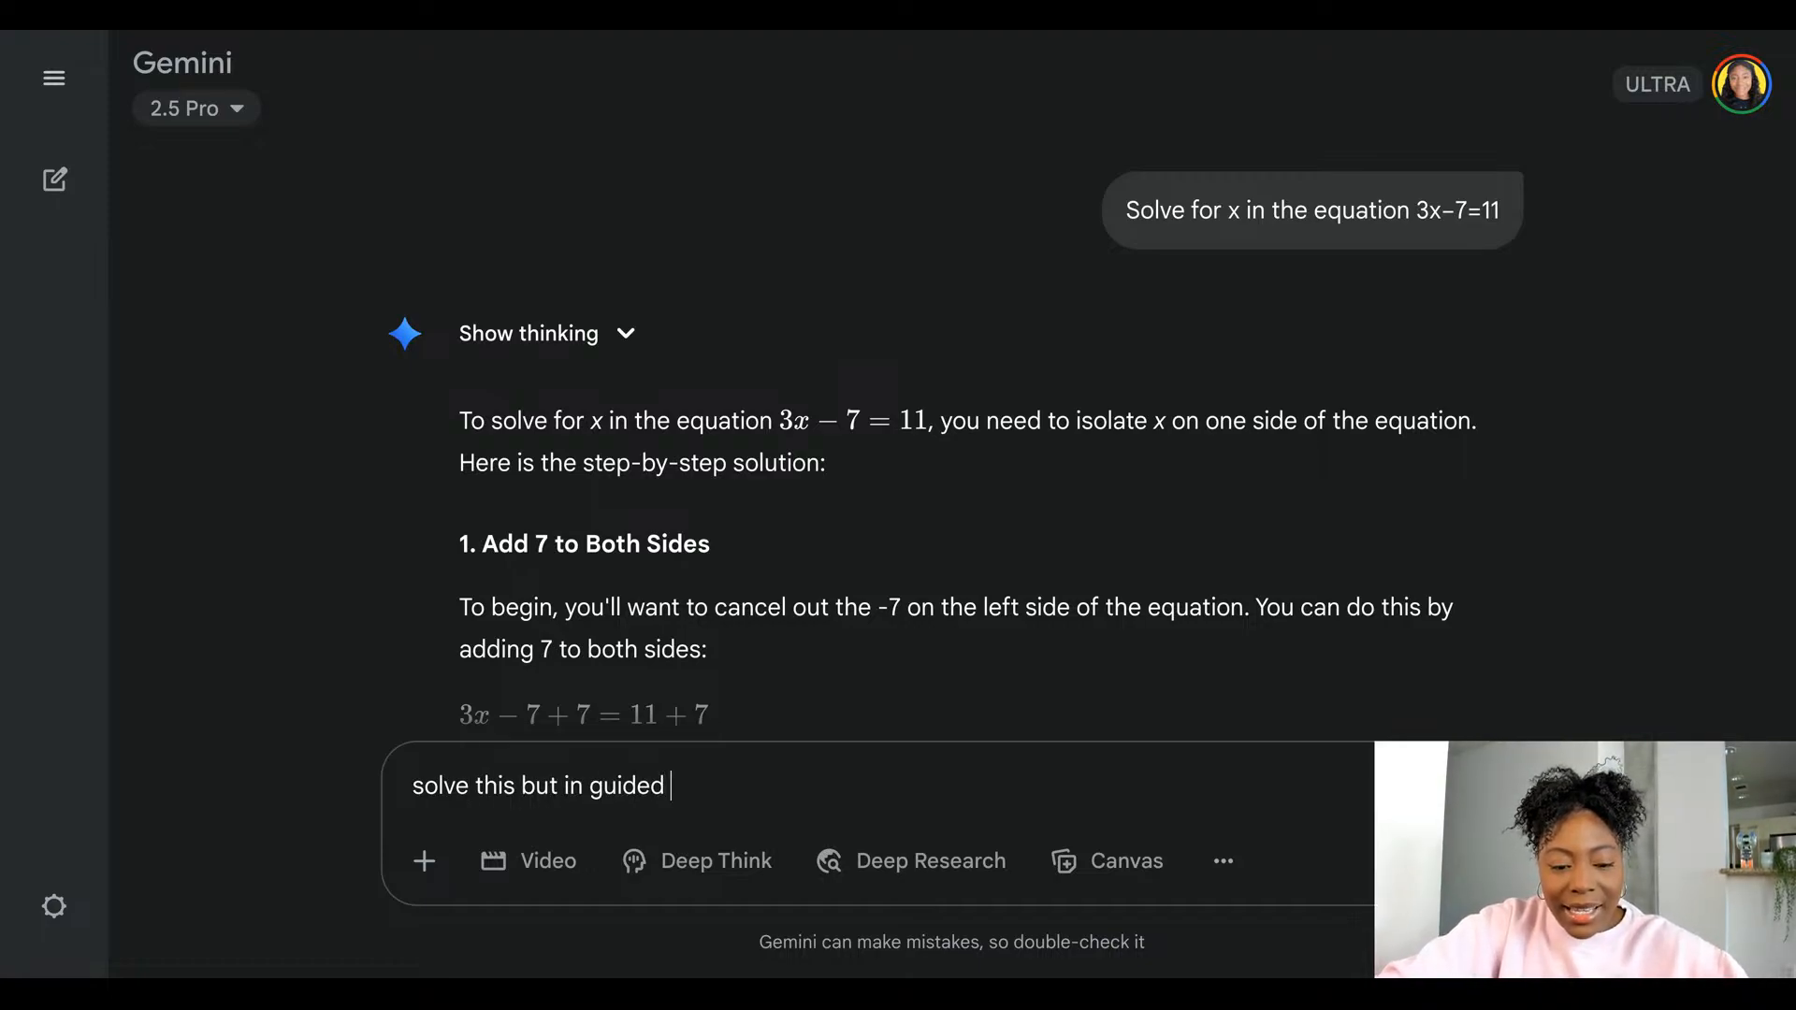
{"action": "type", "text": "learning mode:"}
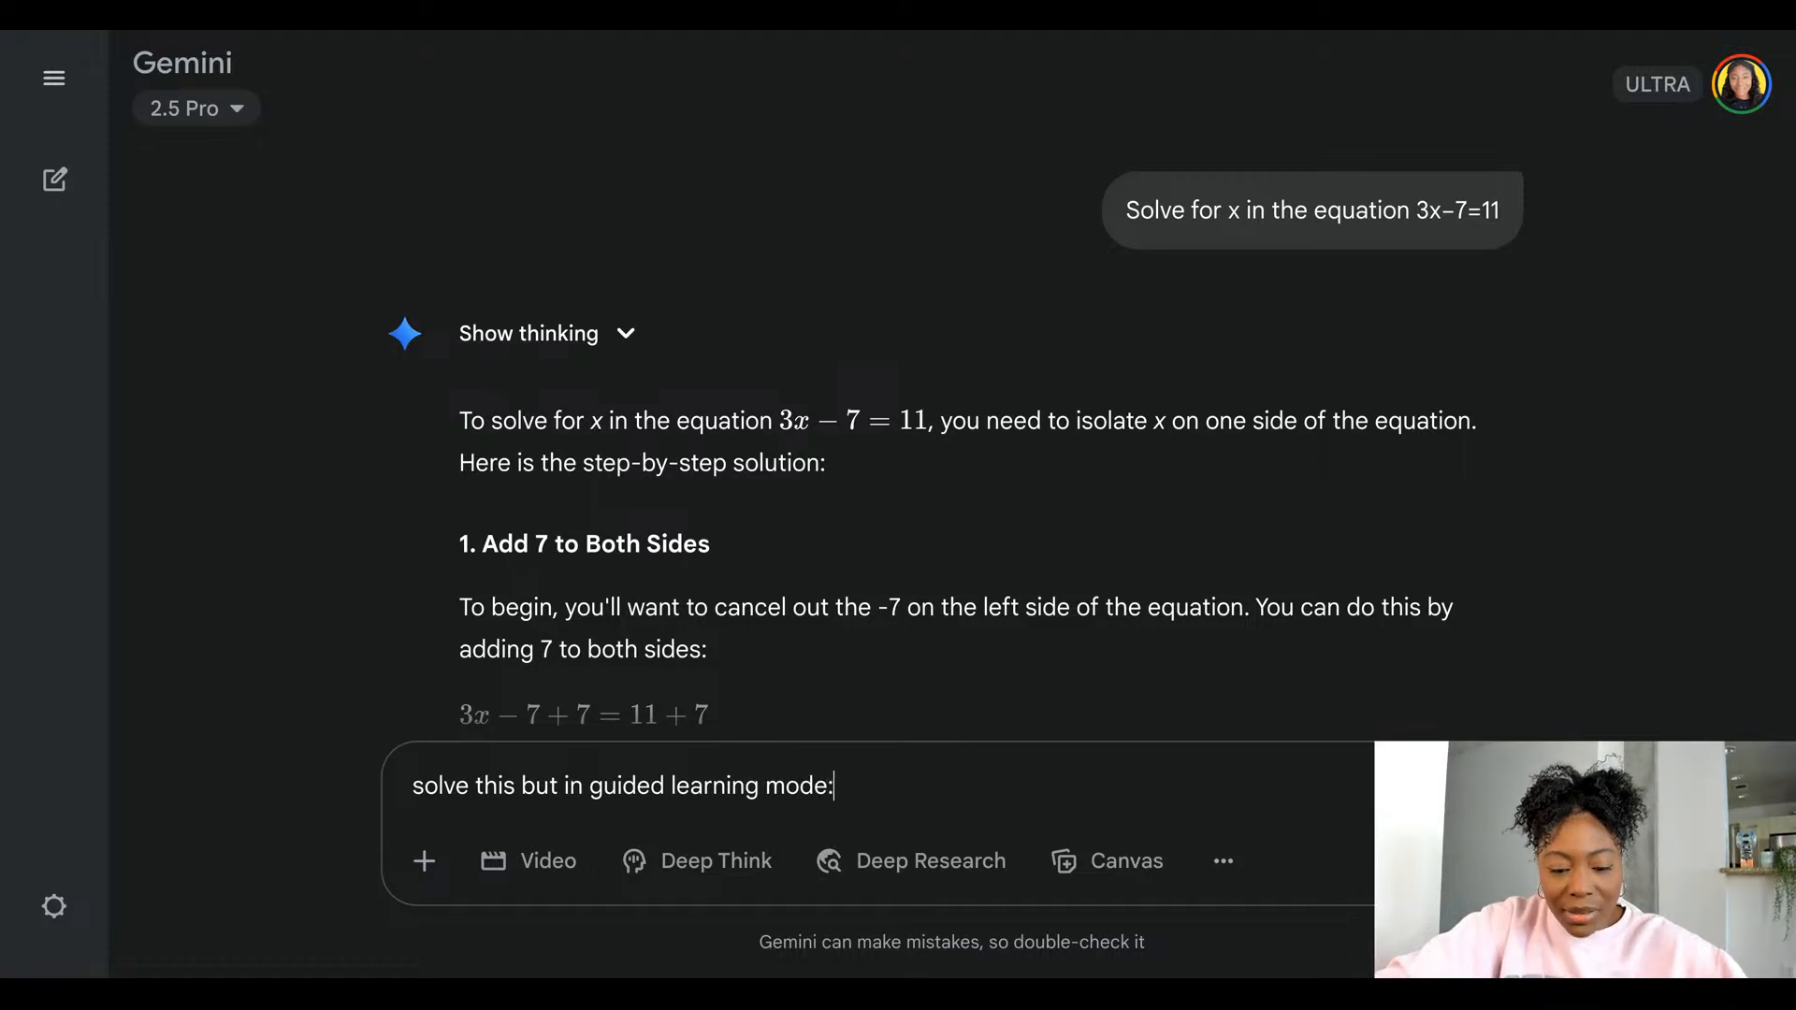
{"action": "type", "text": "Solve for x in the equation 3x–7=11"}
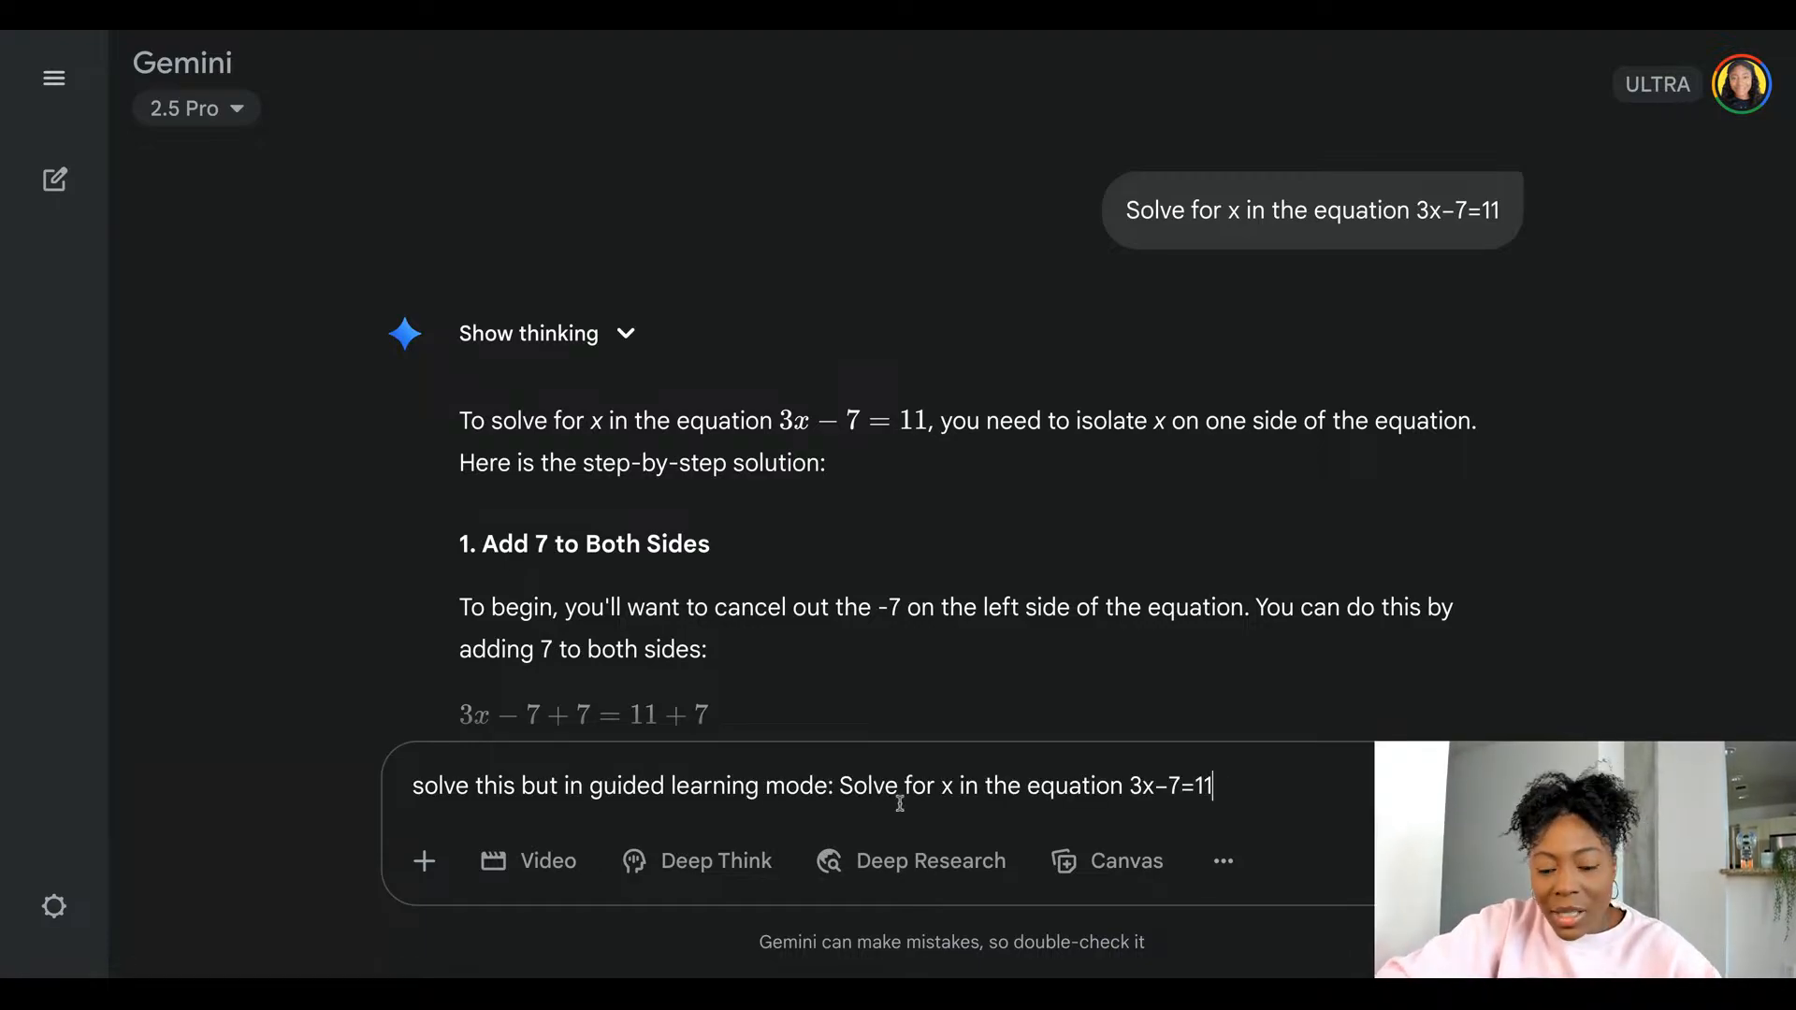
- Change the equation in the drafted prompt to 4x−7y=11 and send the request
{"action": "left_click", "coordinate": [1140, 789]}
{"action": "key", "text": "BackSpace"}
{"action": "type", "text": "4"}
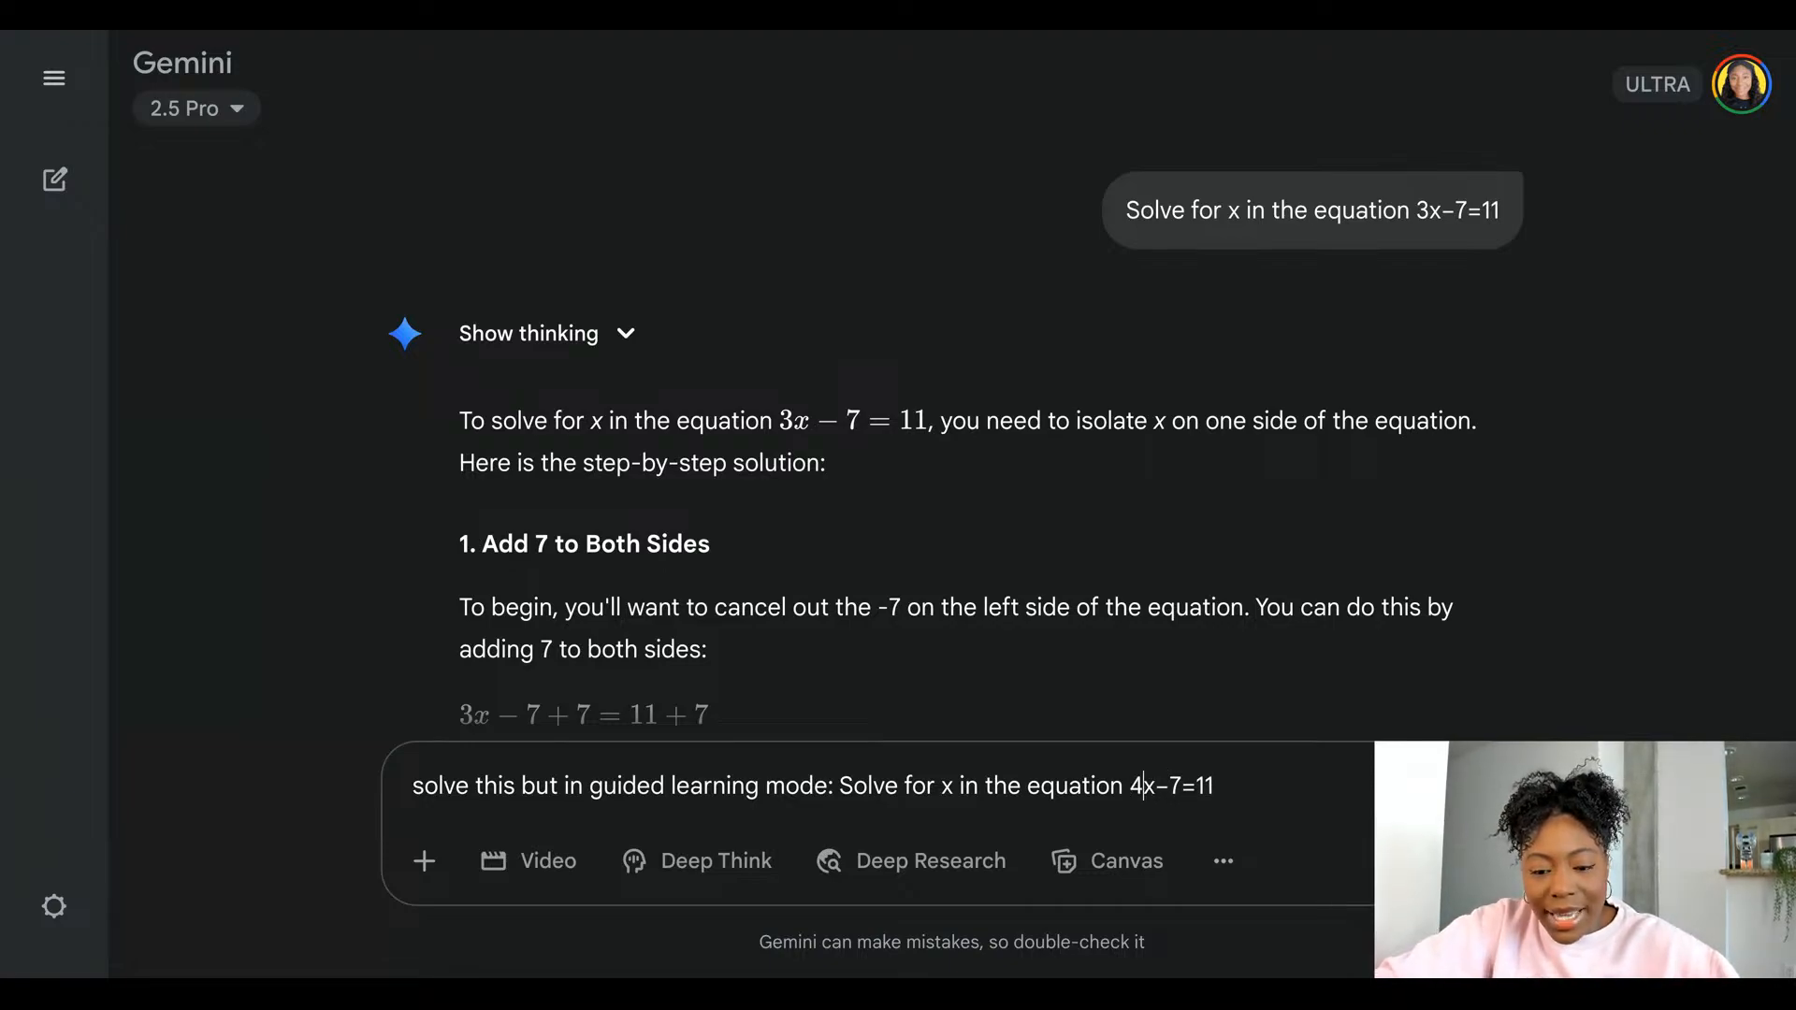
{"action": "key", "text": "Right"}
{"action": "key", "text": "Right"}
{"action": "key", "text": "Right"}
{"action": "type", "text": "y"}
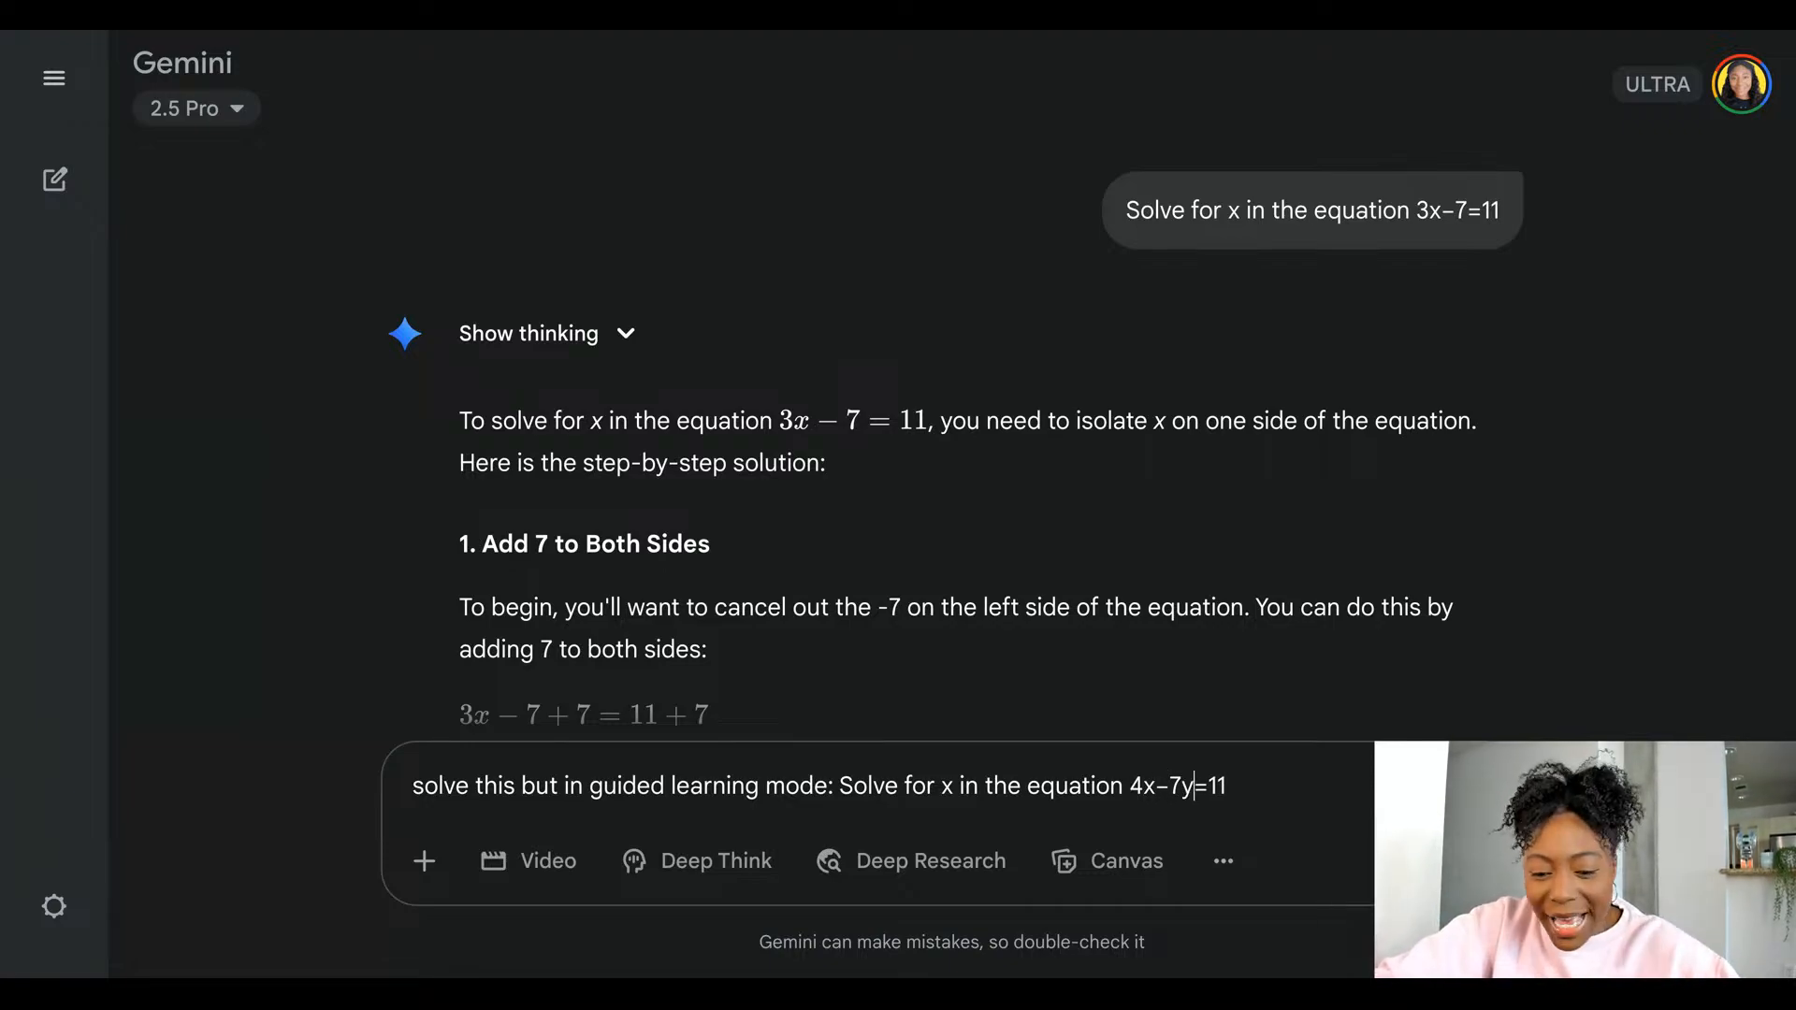
{"action": "key", "text": "Return"}
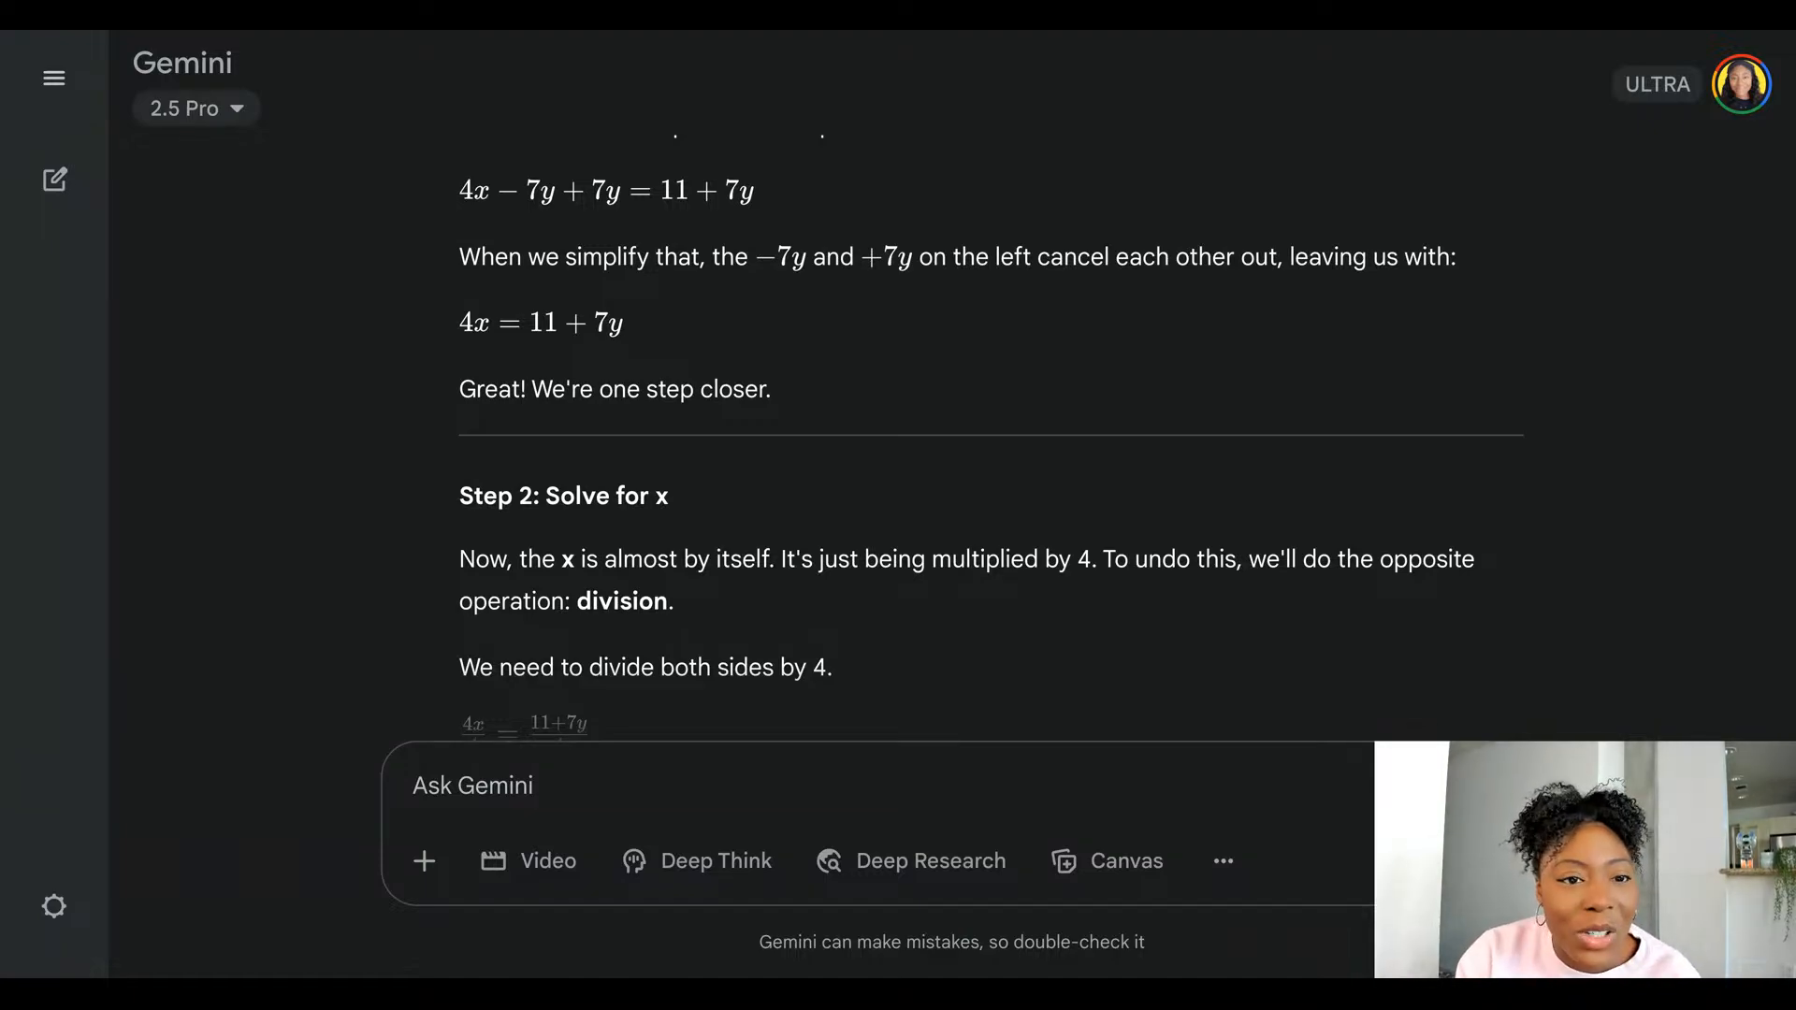
{"action": "key", "text": "ctrl+Tab"}
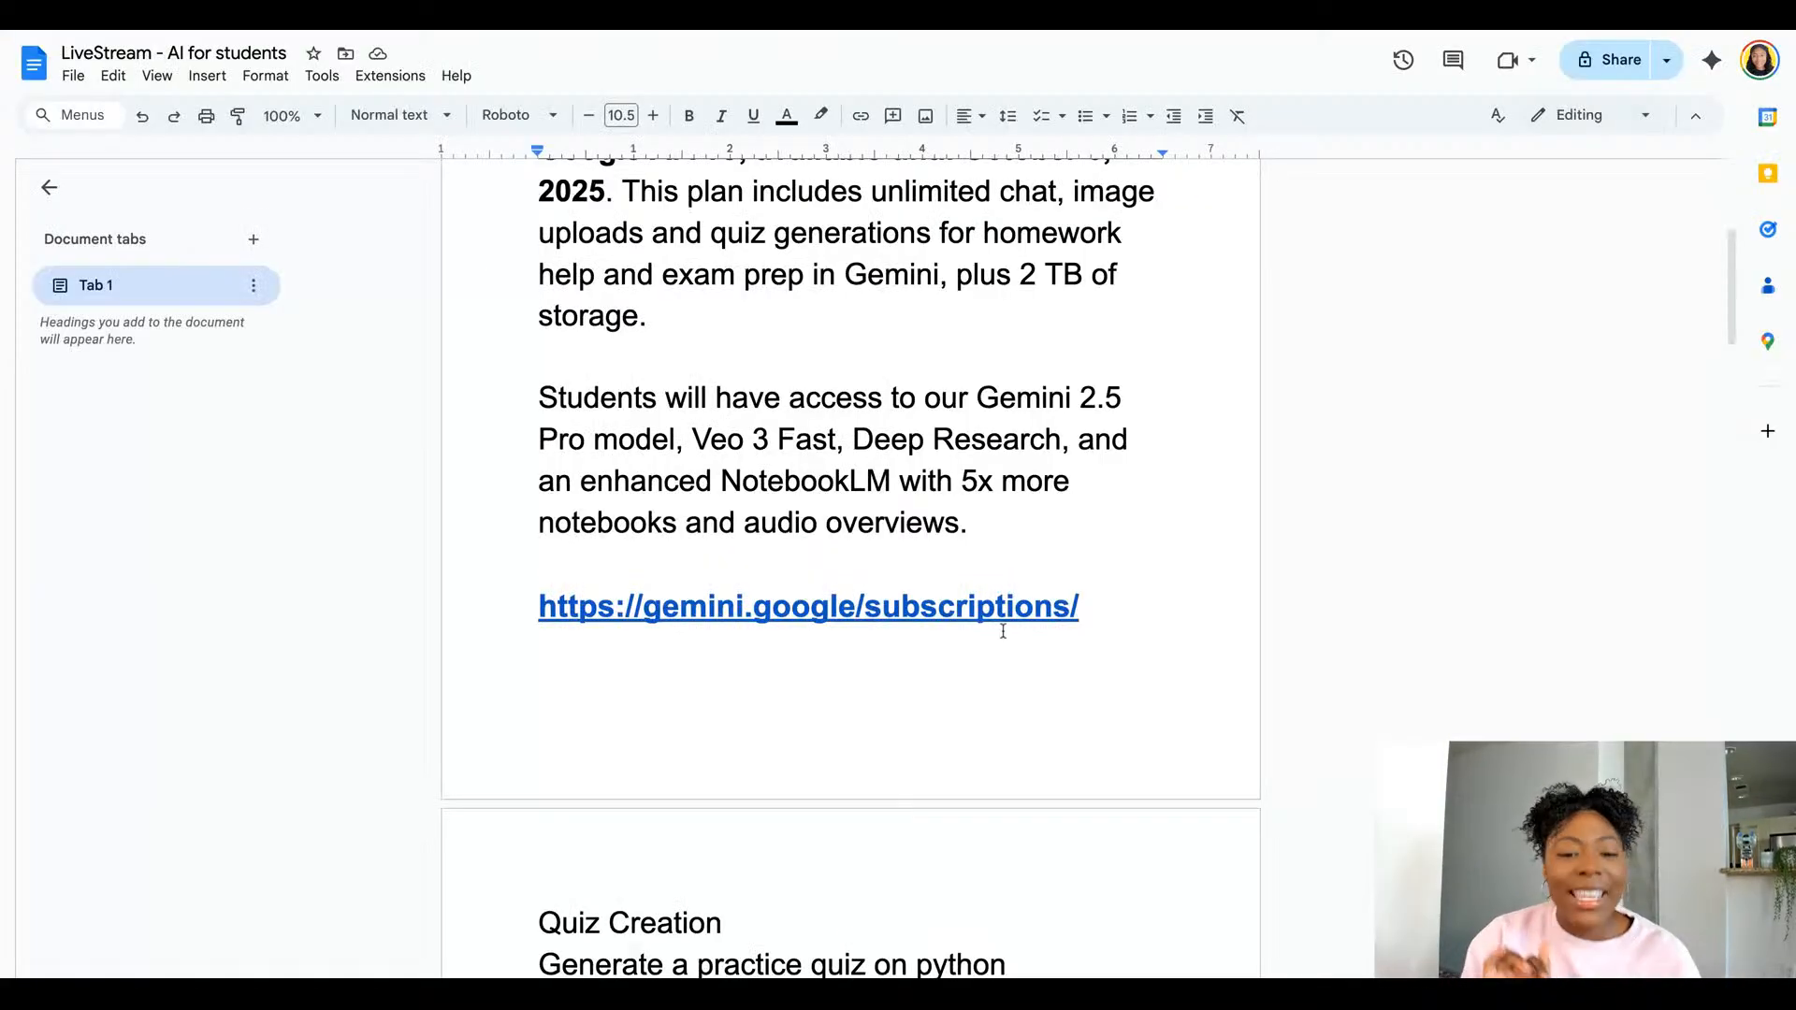
{"action": "left_click_drag", "start_coordinate": [1095, 613], "coordinate": [470, 601]}
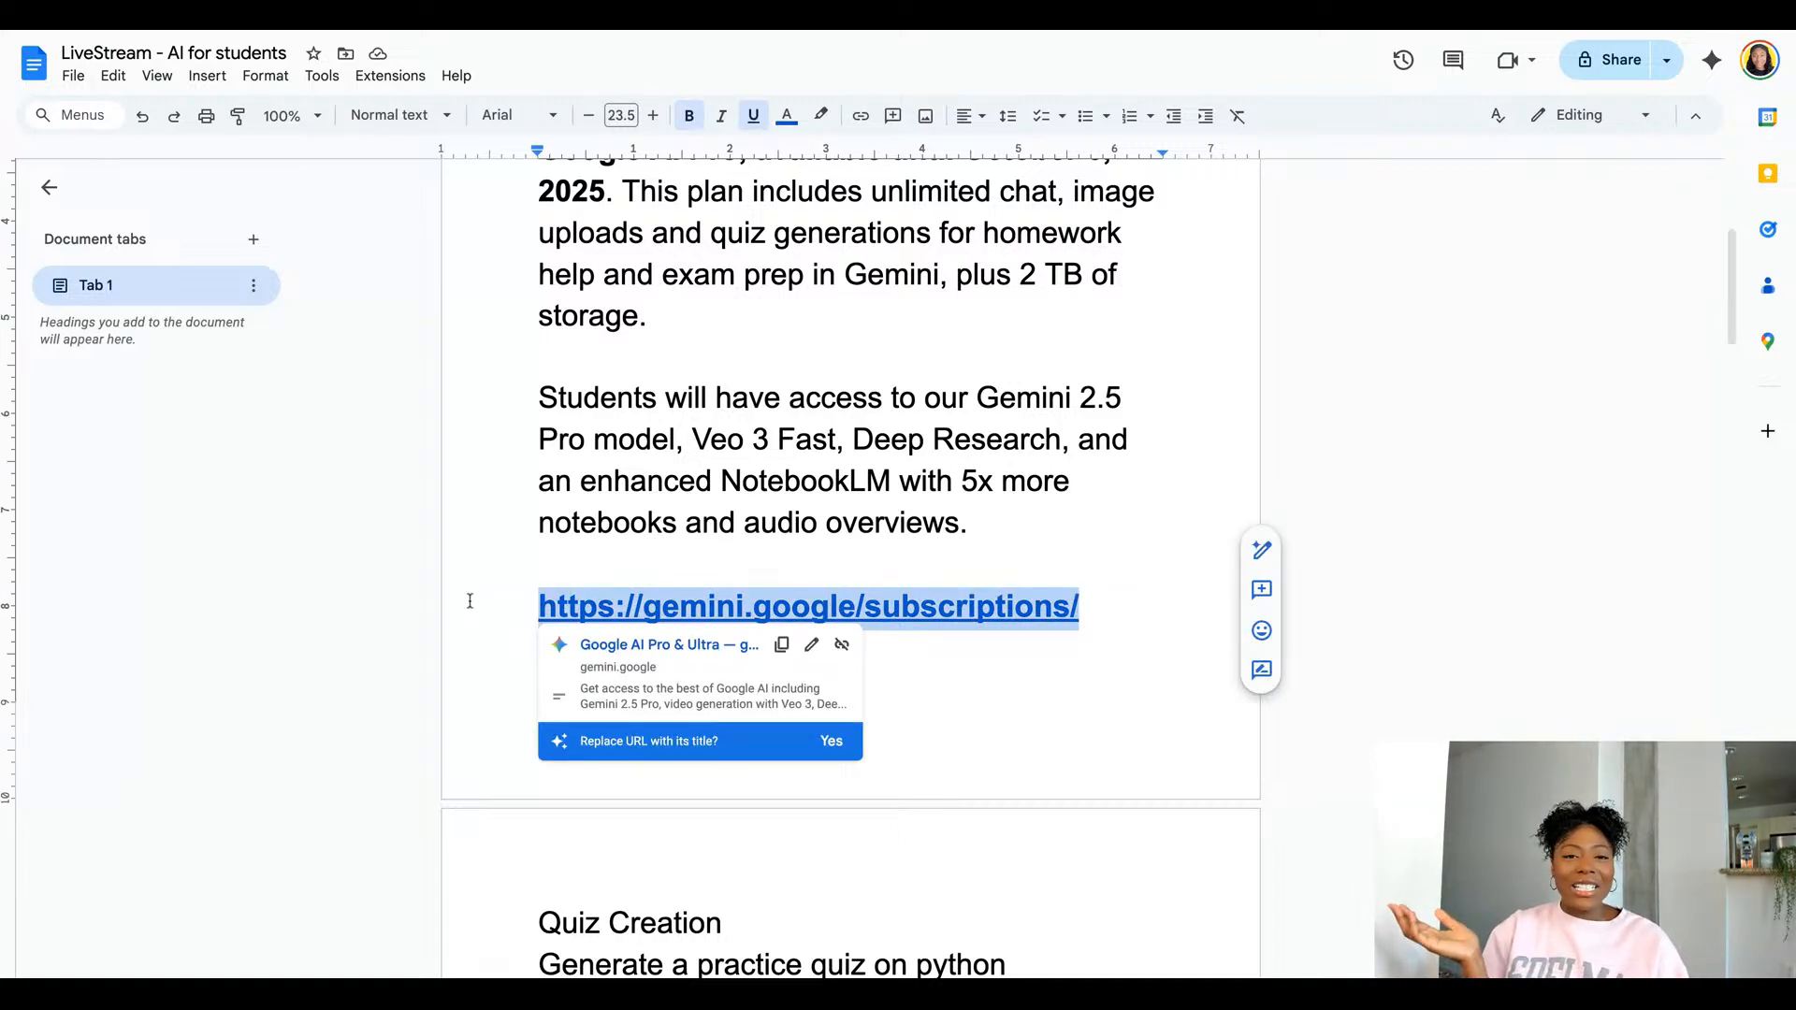